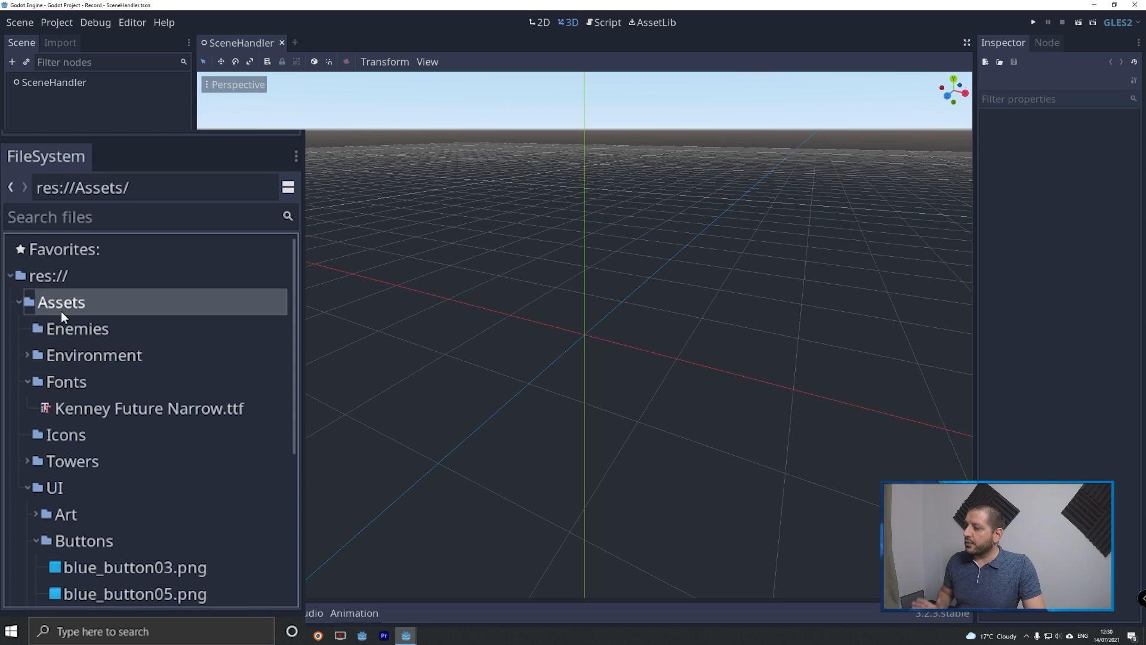
Step: Examine the font file Kenney Future Narrow.ttf in the project's Assets/Fonts folder
scroll(61, 310, "down", 1)
left_click(66, 339)
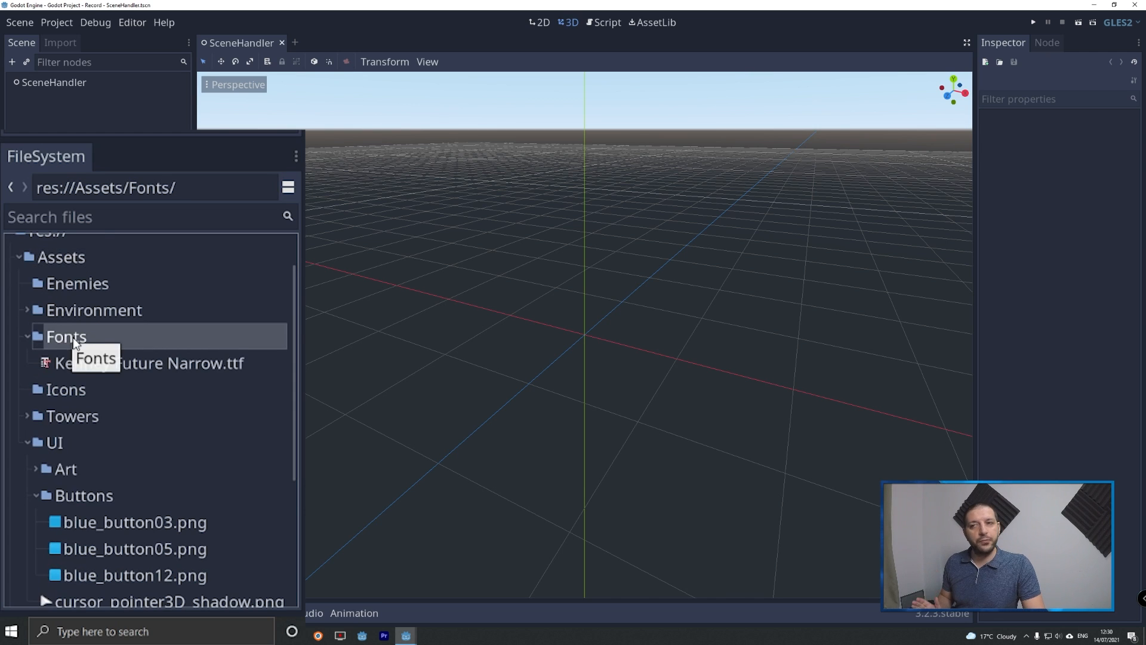
scroll(71, 343, "down", 1)
left_click(103, 326)
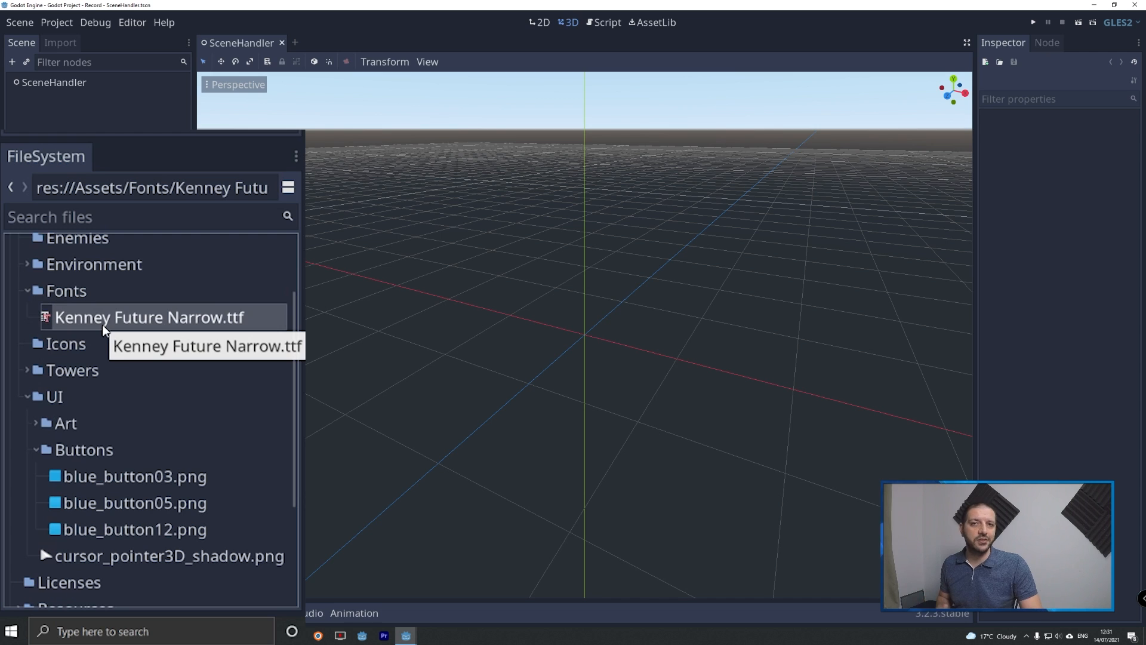
scroll(128, 343, "down", 1)
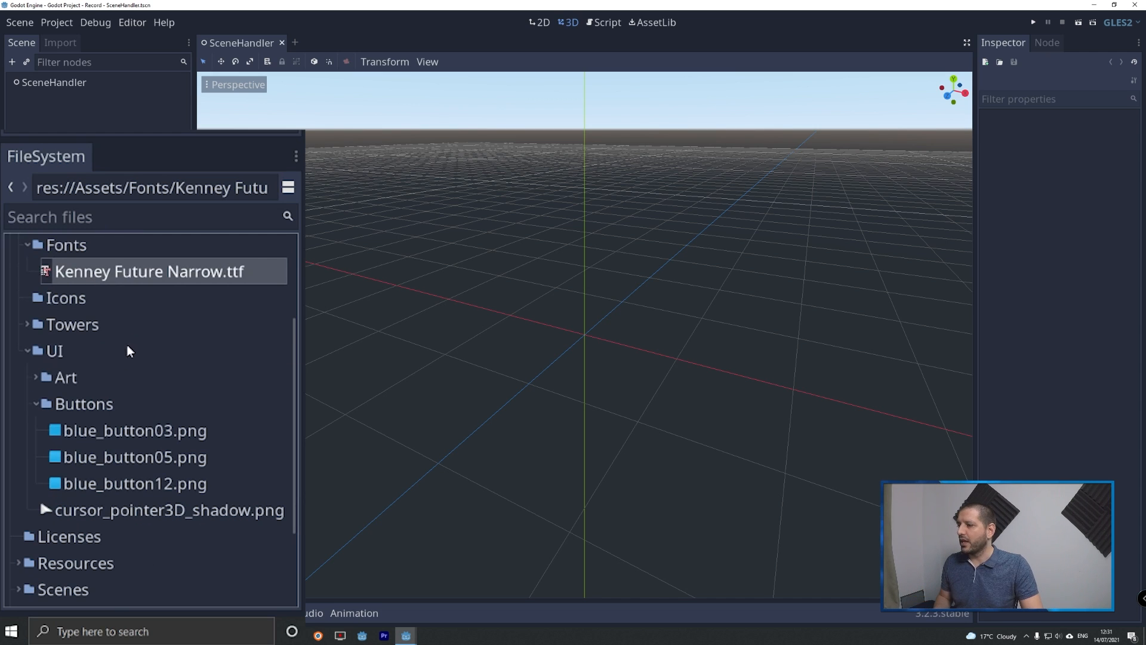
Step: Examine the Assets/UI contents: the three blue button images, the cursor image and mm_background.png in the Art folder
left_click(55, 352)
left_click(91, 404)
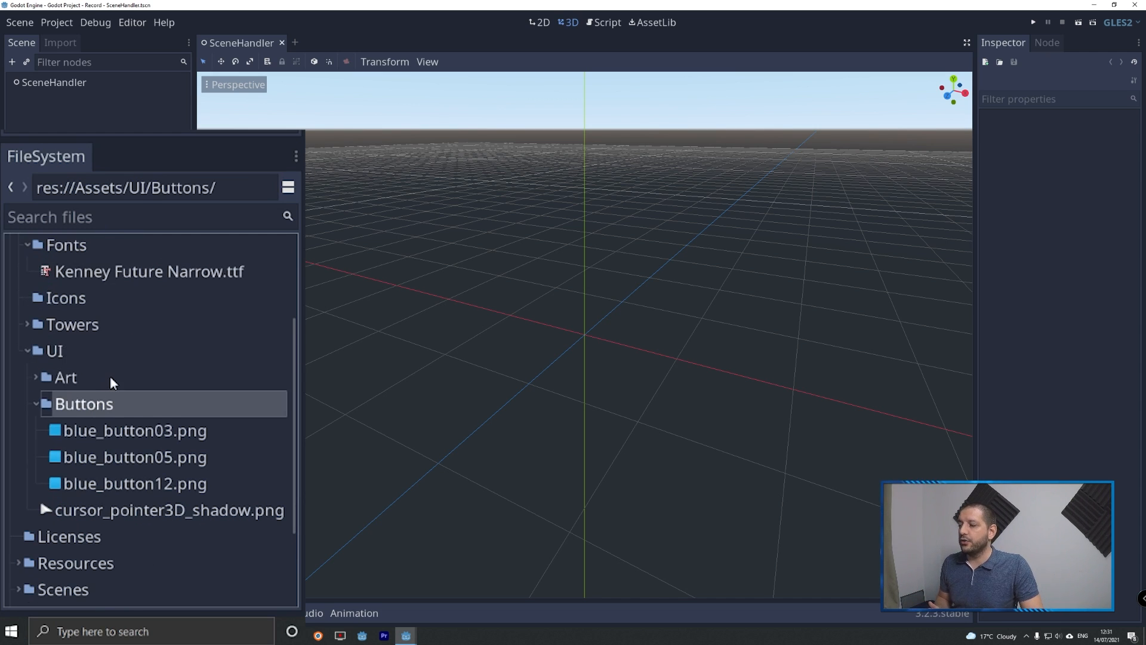
scroll(128, 388, "down", 2)
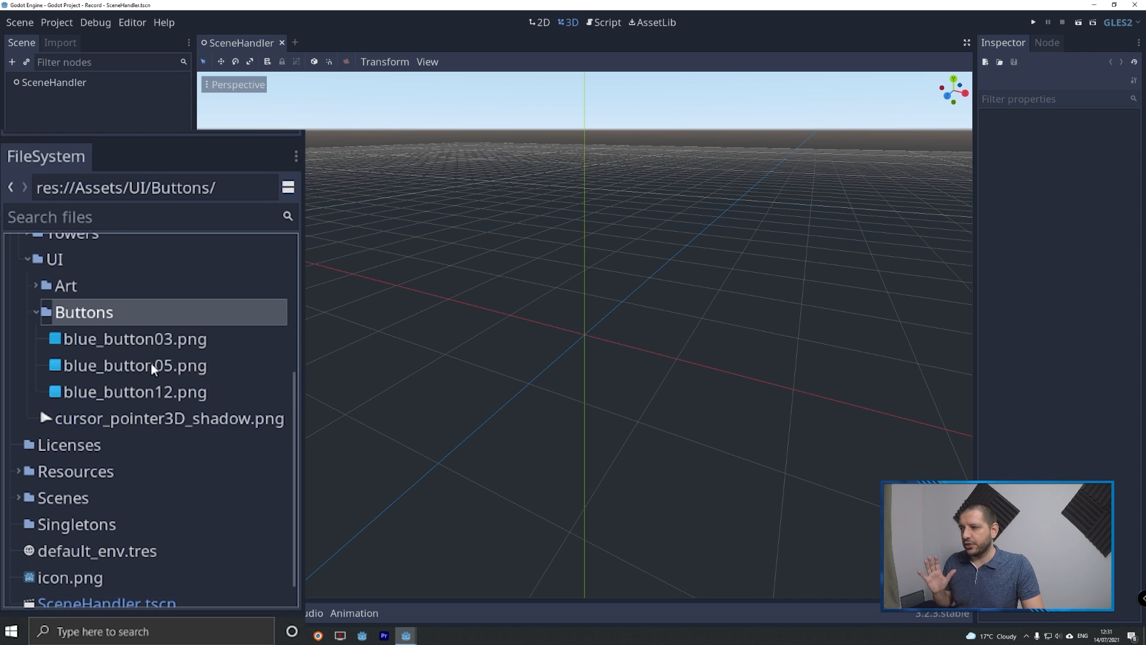
left_click(149, 346)
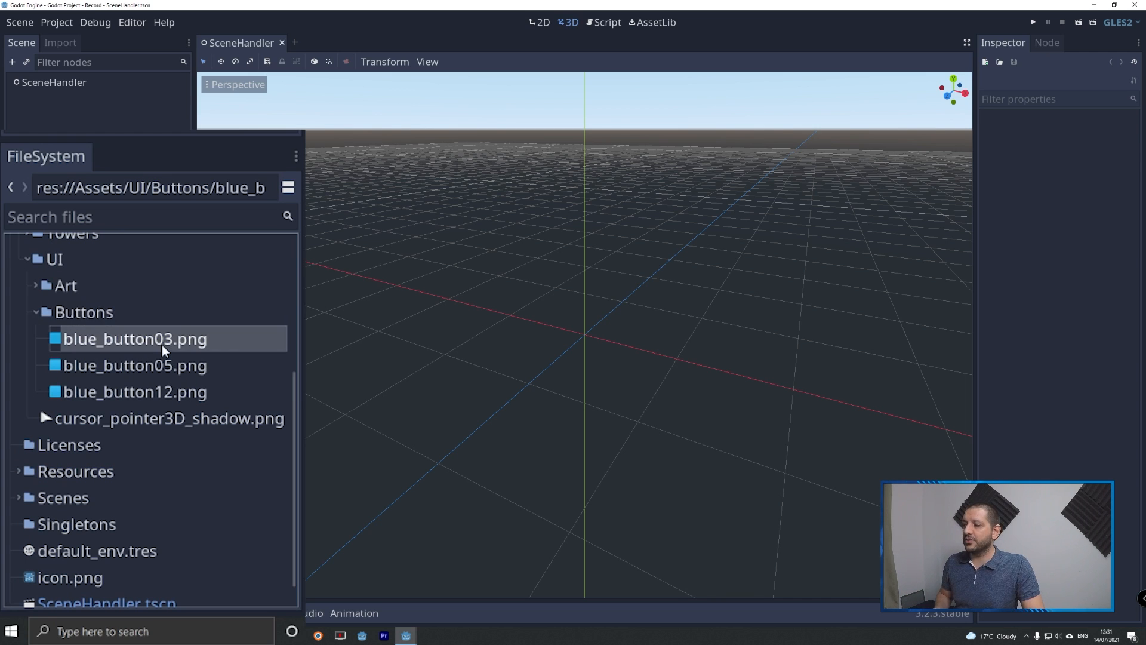
left_click(171, 374)
left_click(154, 395)
left_click(36, 312)
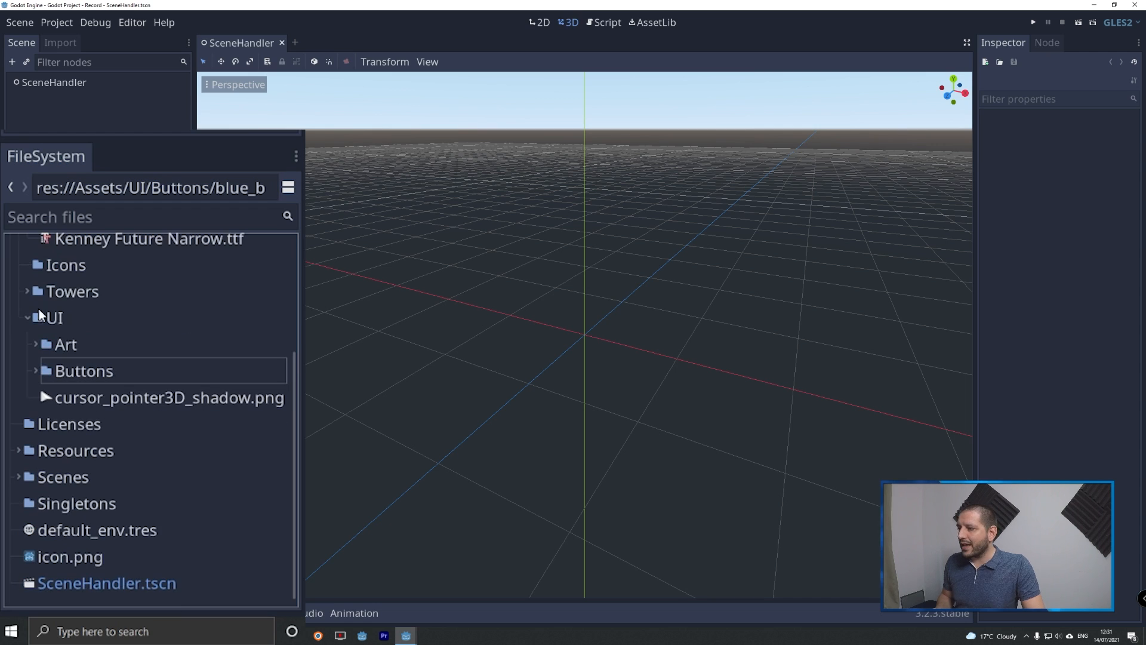
left_click(146, 400)
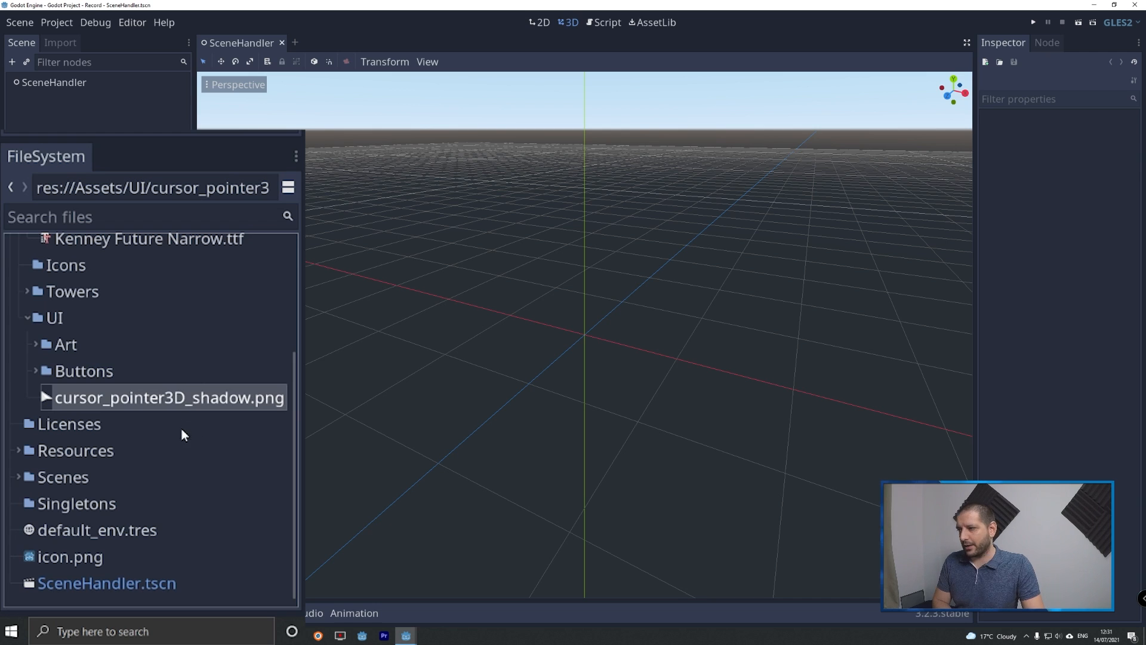
left_click(36, 344)
left_click(131, 377)
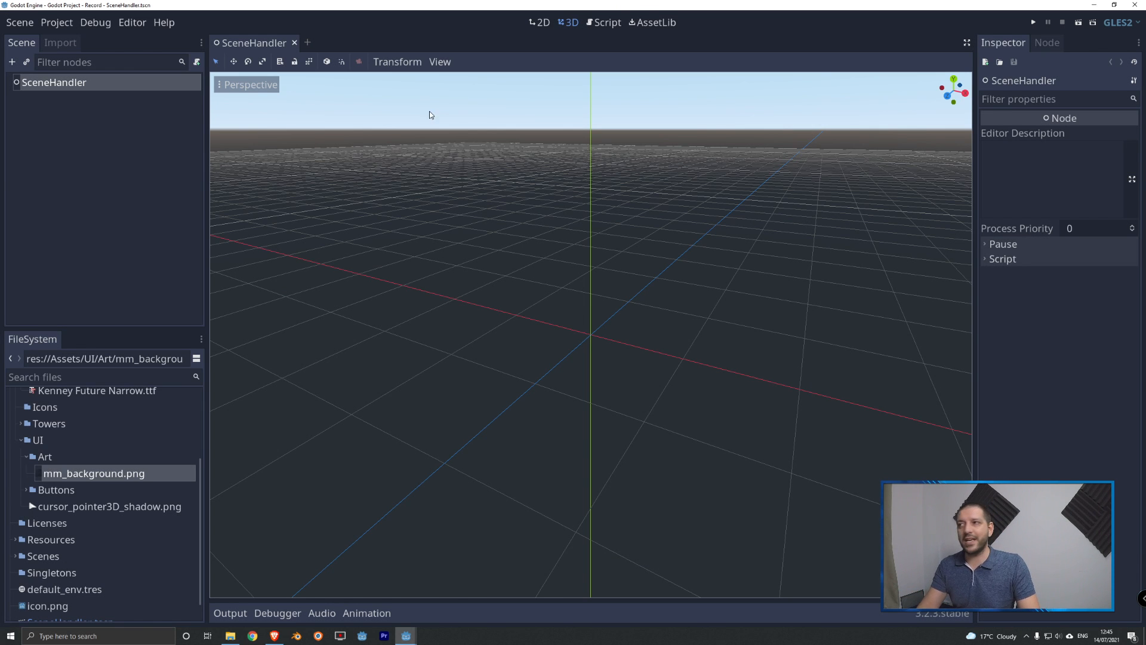
Step: Create a new scene with a User Interface root node
left_click(17, 22)
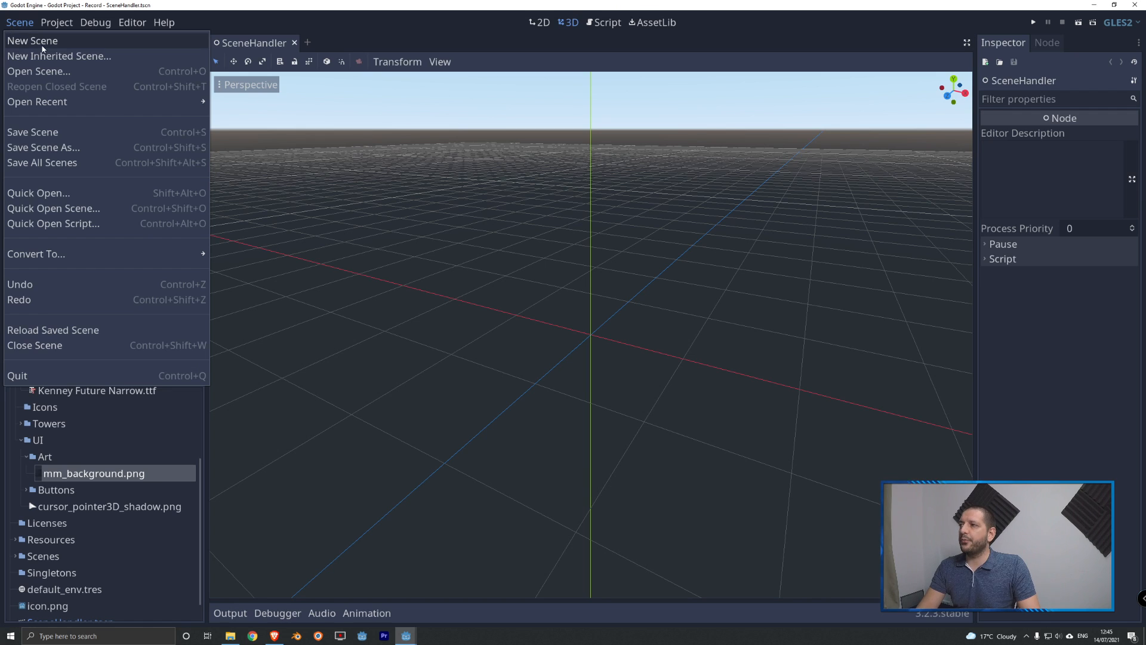
left_click(29, 37)
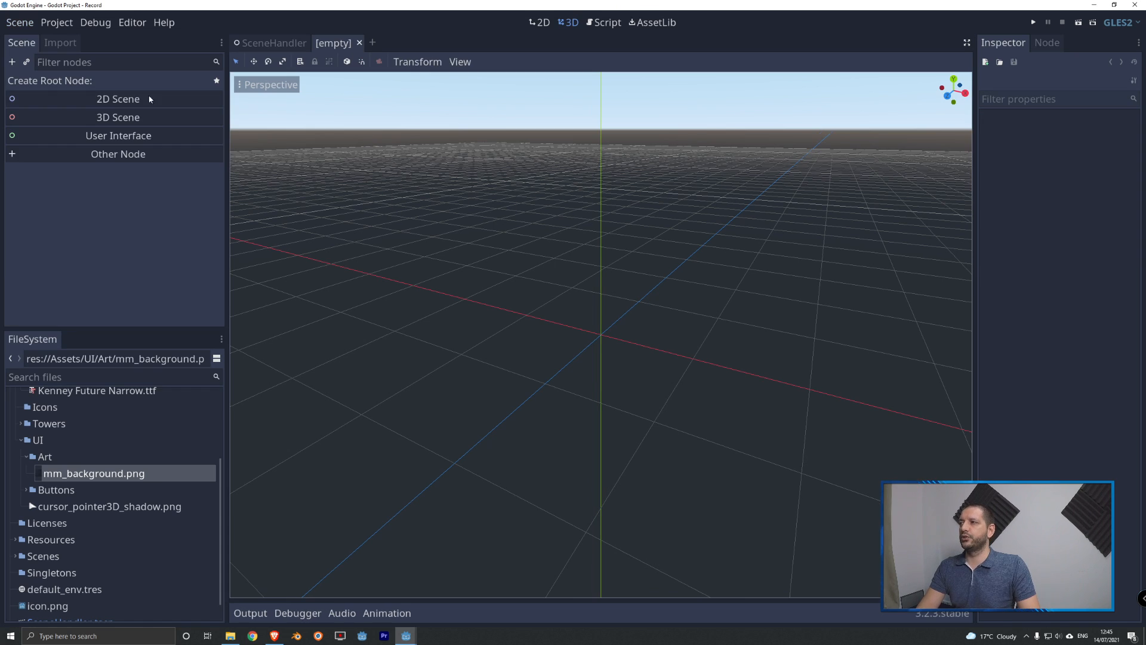
left_click(104, 136)
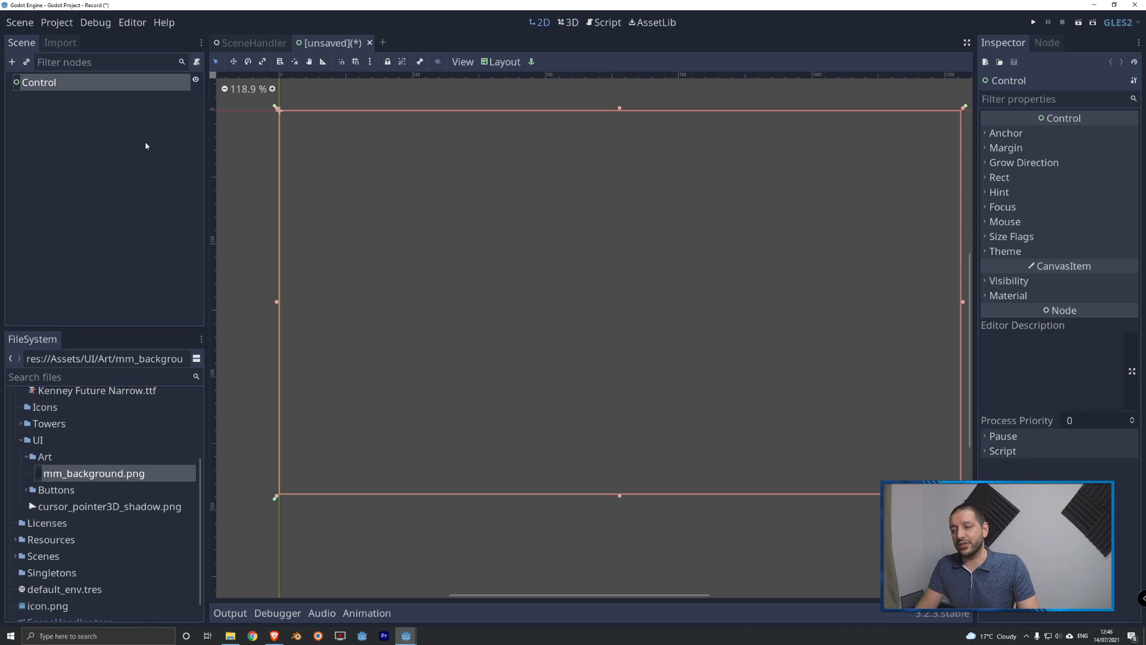
scroll(316, 159, "down", 4)
scroll(334, 152, "up", 1)
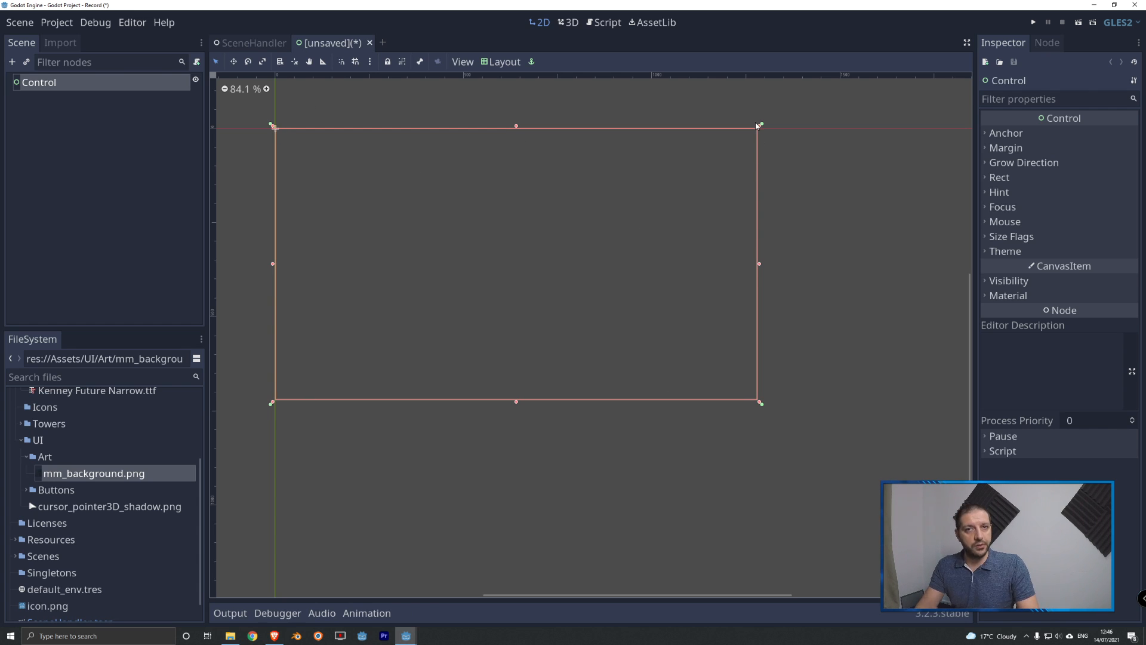
Step: Rename the root Control node as MainMenu
right_click(43, 93)
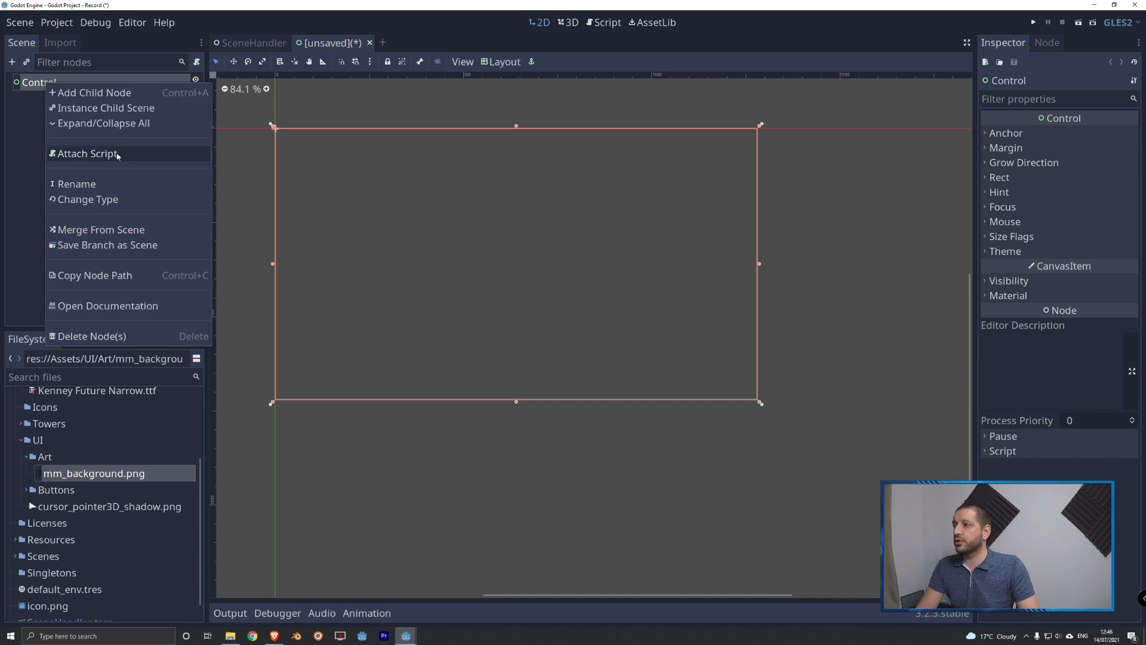
left_click(78, 184)
type("Main")
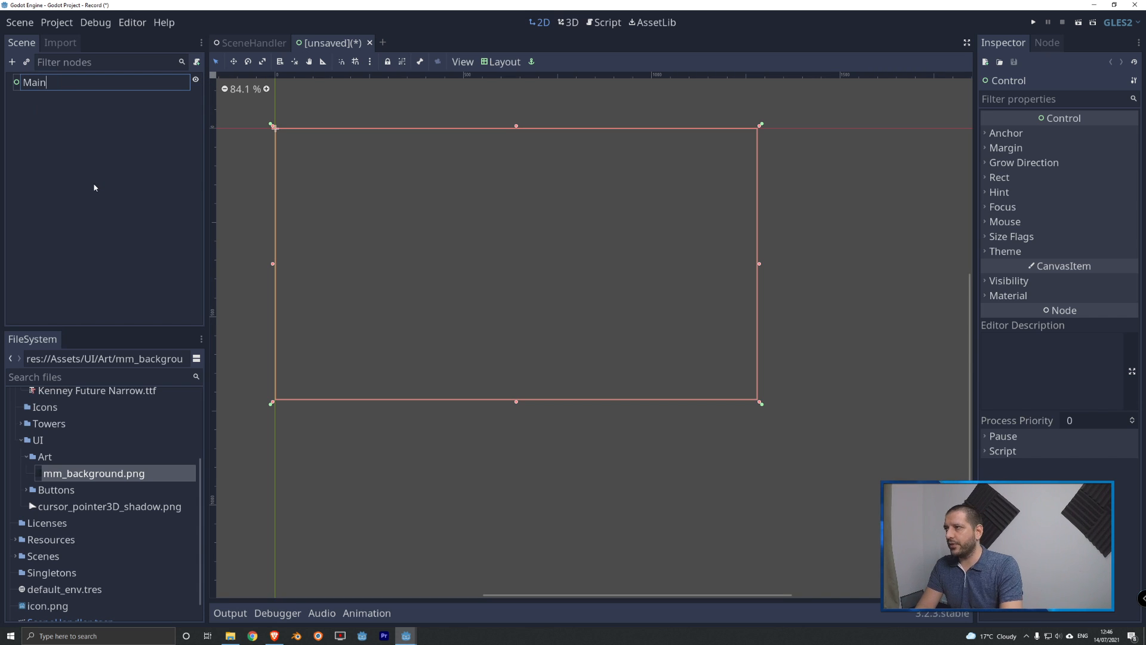
type("Menu")
key("Return")
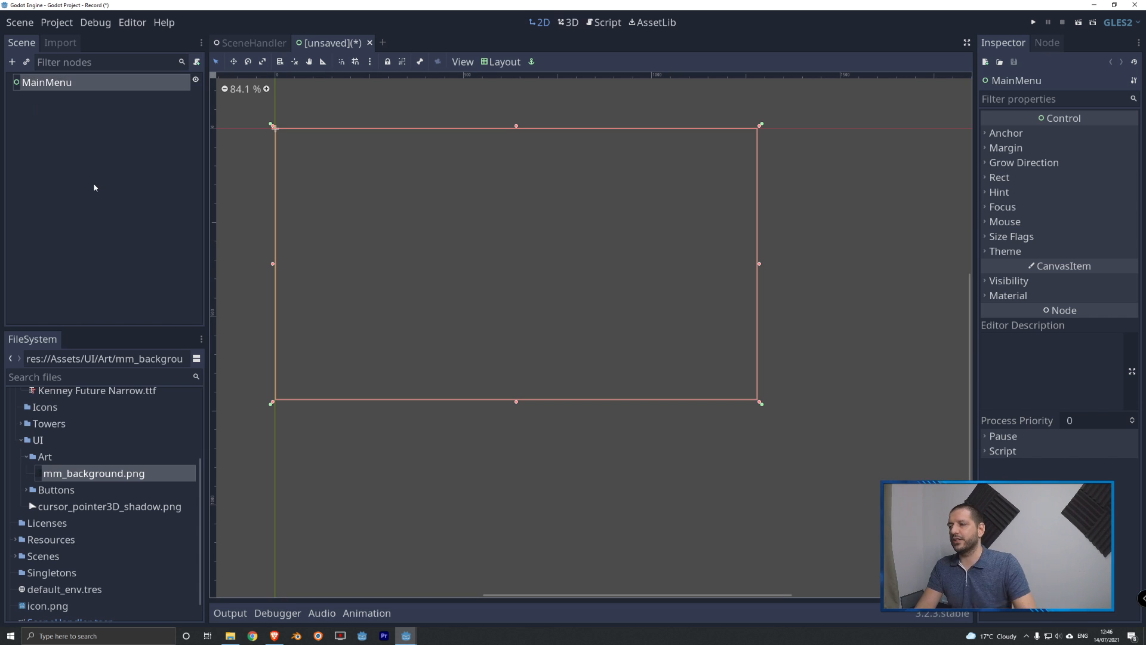
Step: Add a TextureRect child node to MainMenu and set its layout to Full Rect
right_click(53, 88)
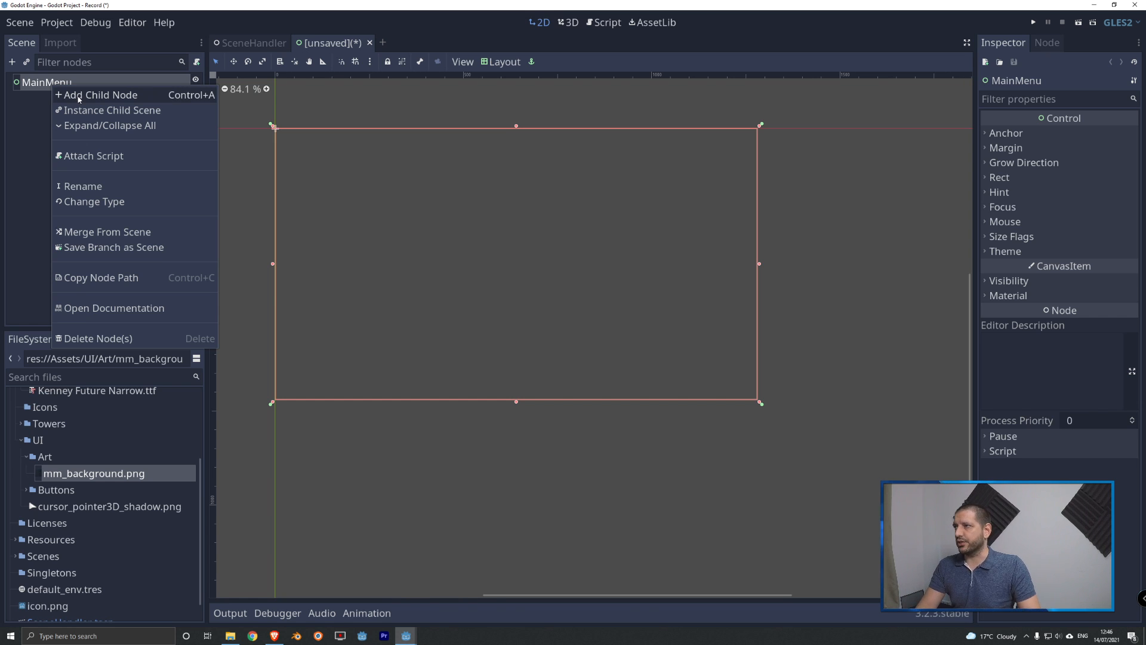
left_click(79, 96)
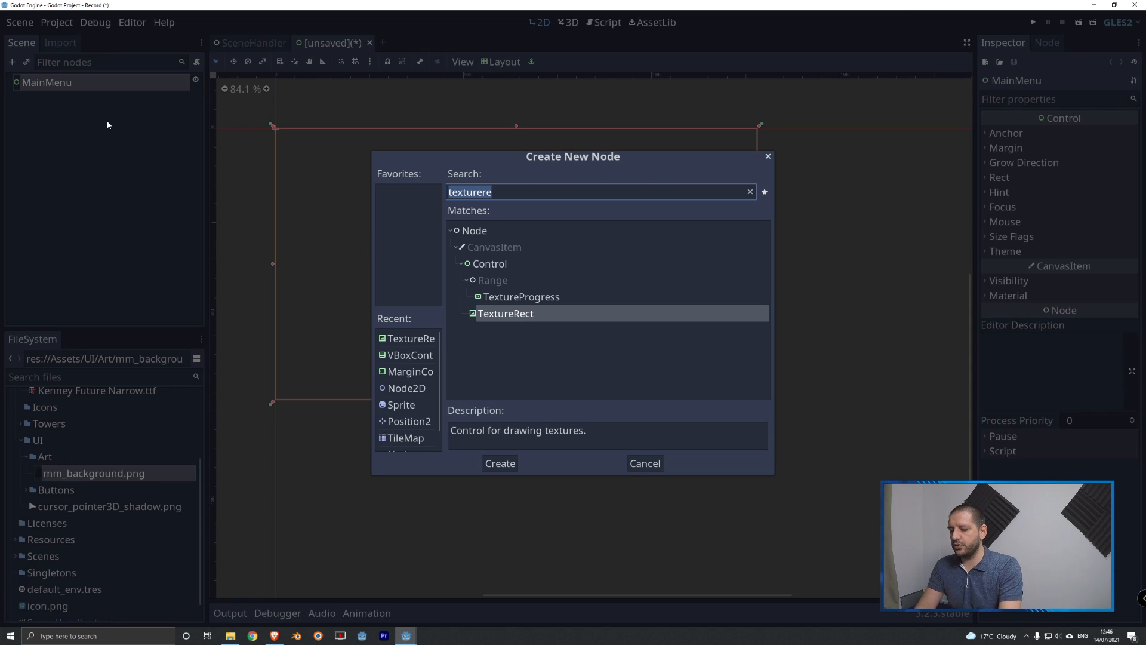
type("texturerec")
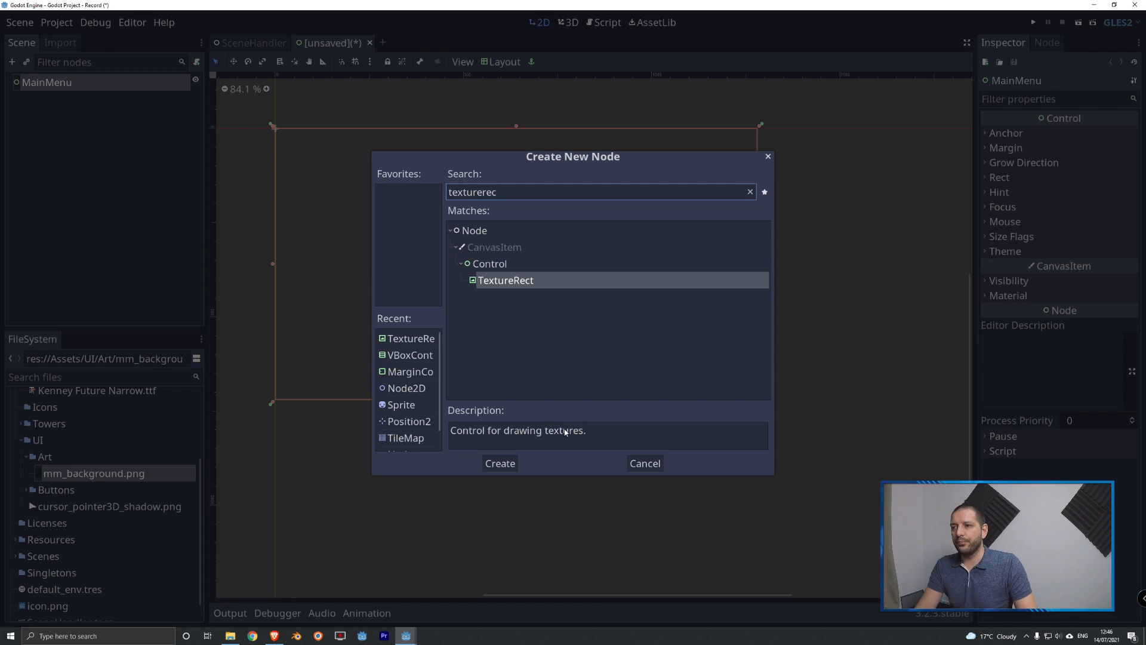
left_click(501, 463)
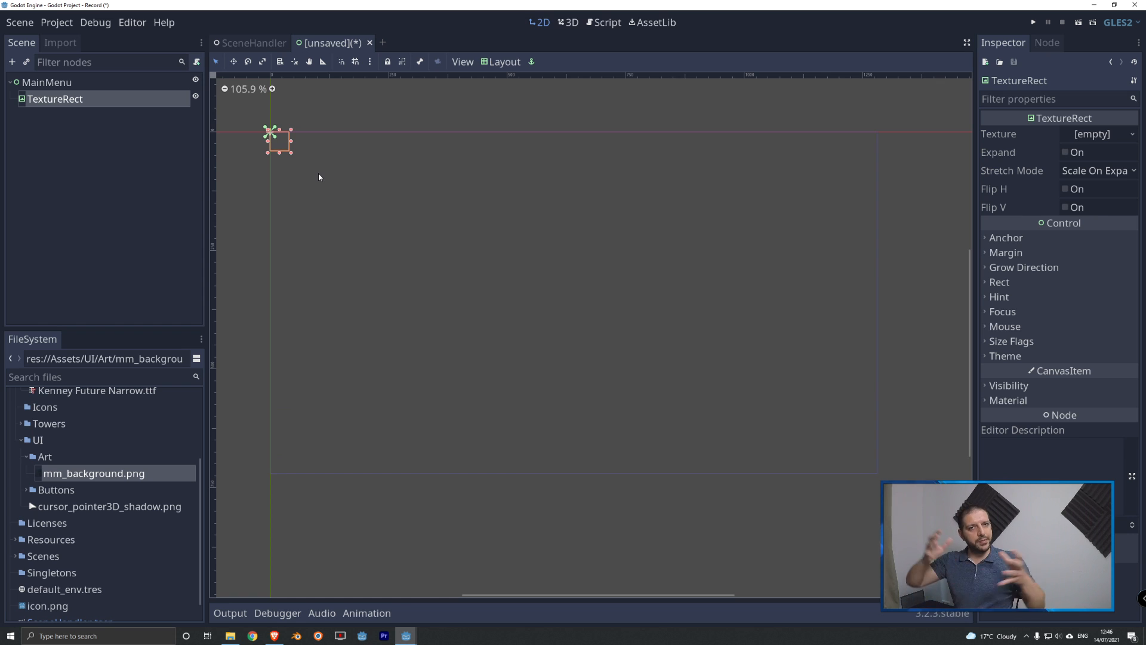
left_click(500, 62)
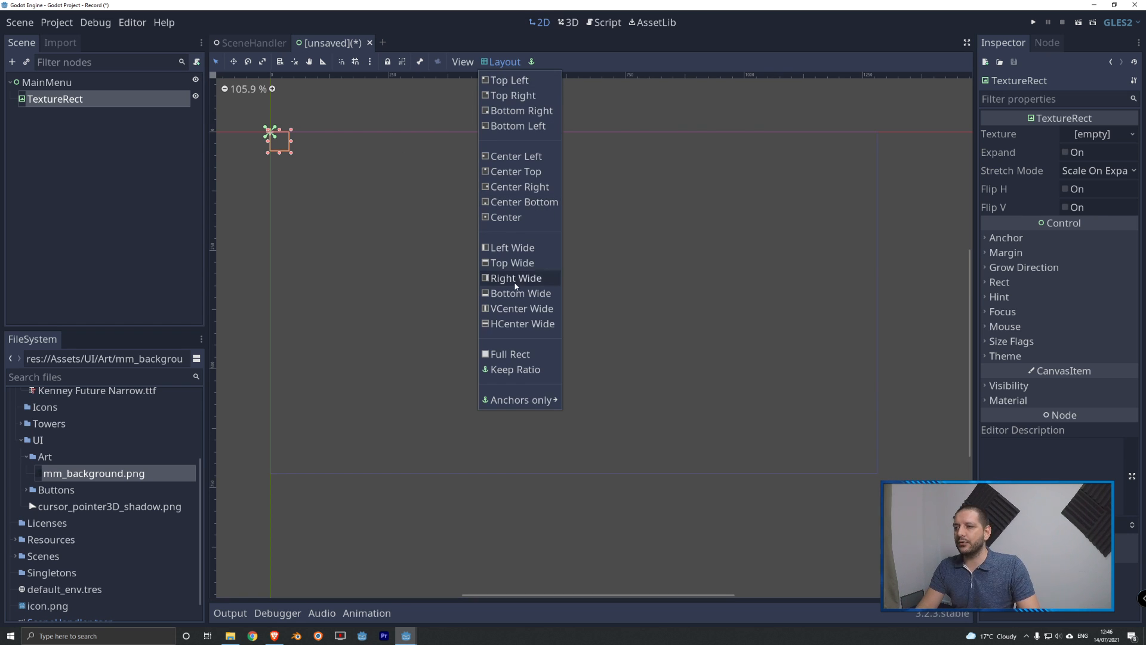
left_click(510, 354)
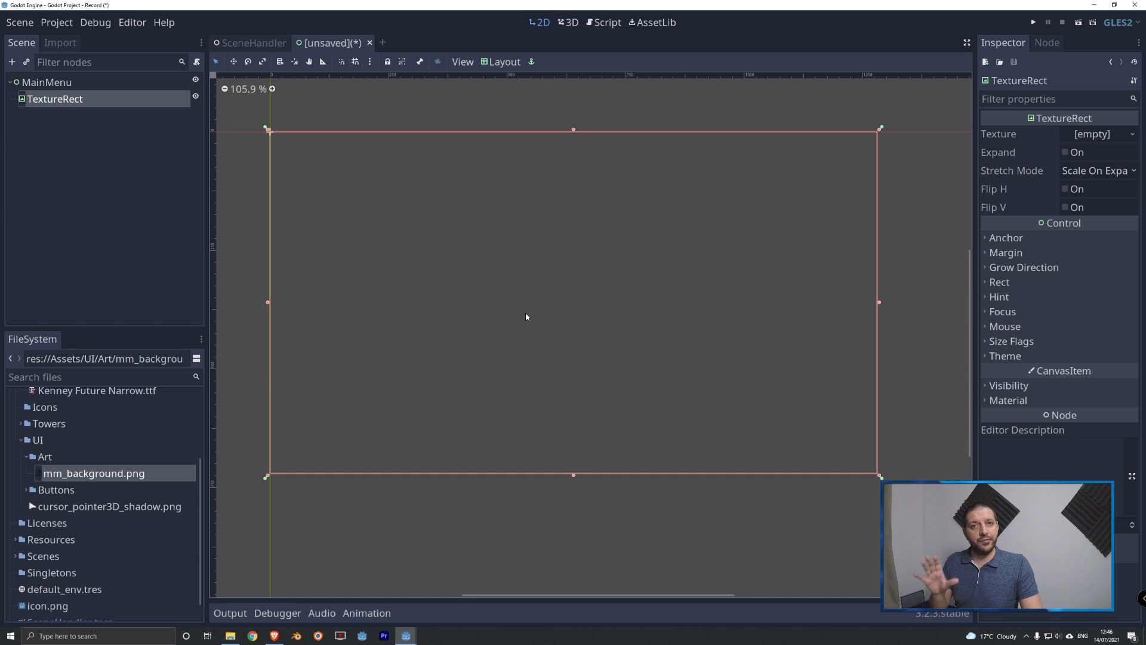
Step: Rename the TextureRect node under MainMenu as B
left_click(46, 85)
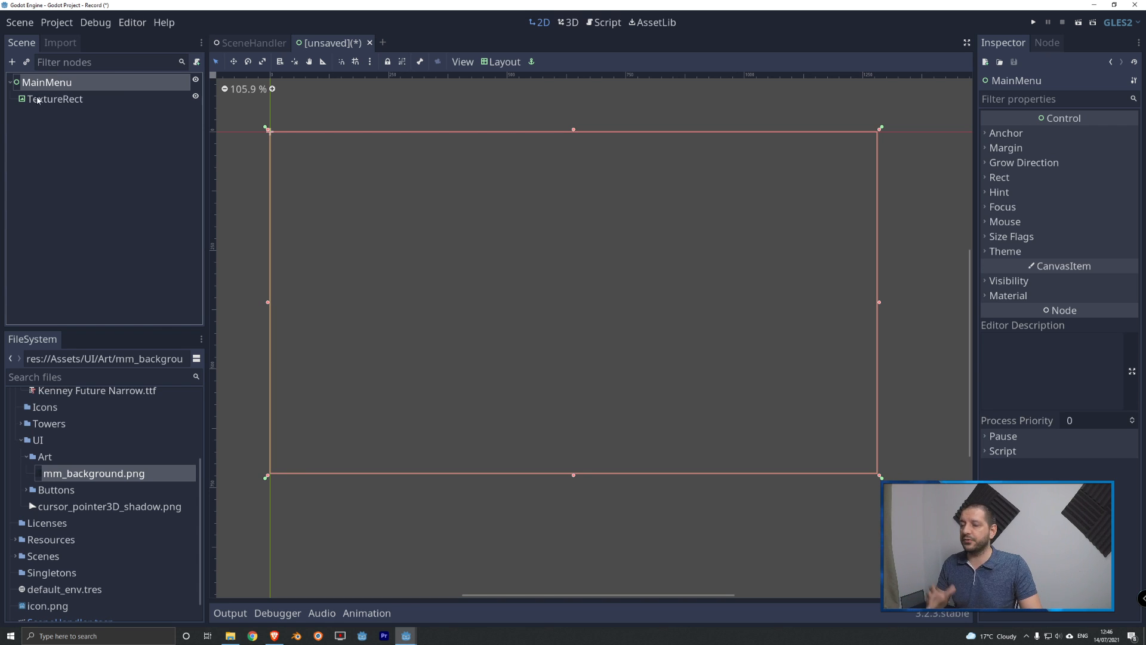
left_click(48, 100)
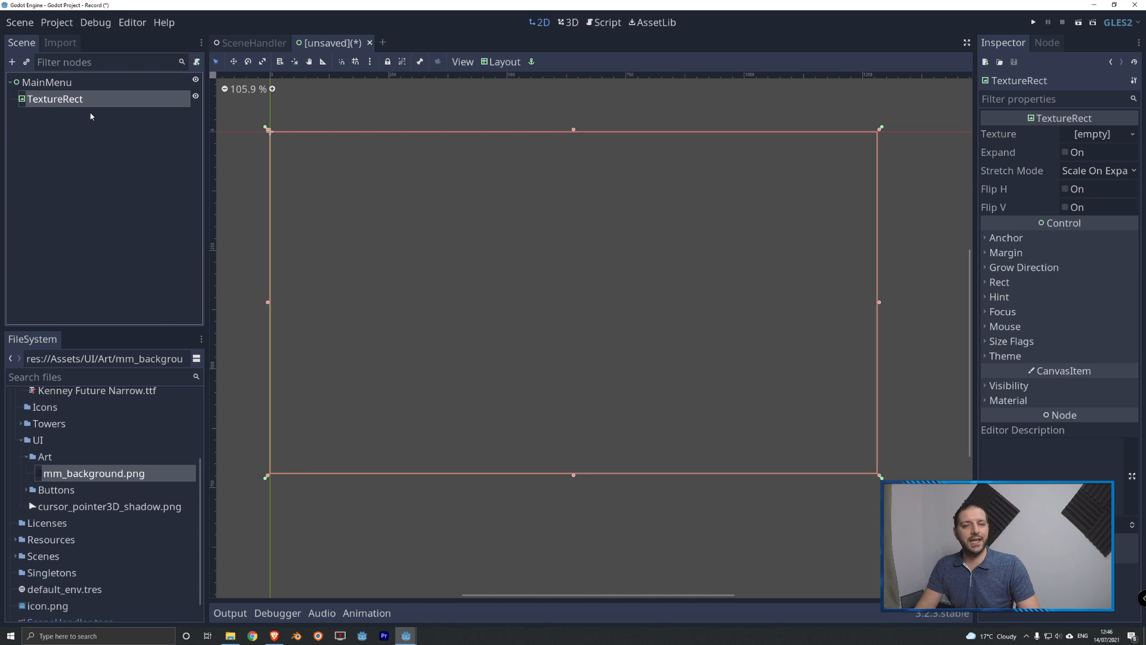
right_click(51, 107)
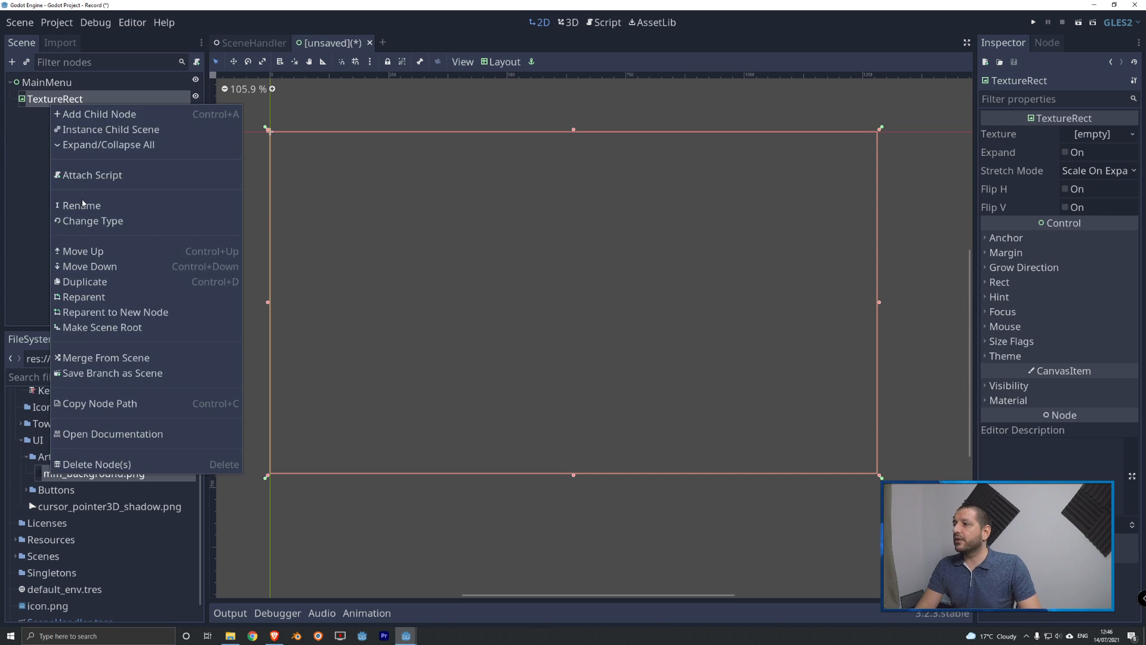
left_click(81, 202)
type("B")
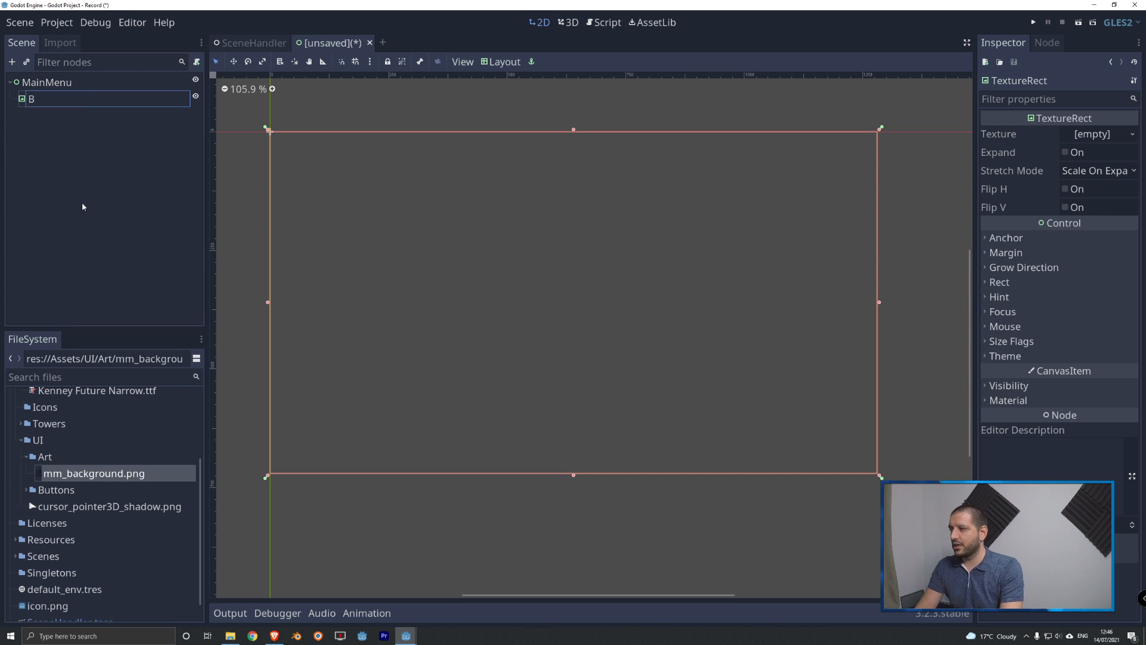
key("Return")
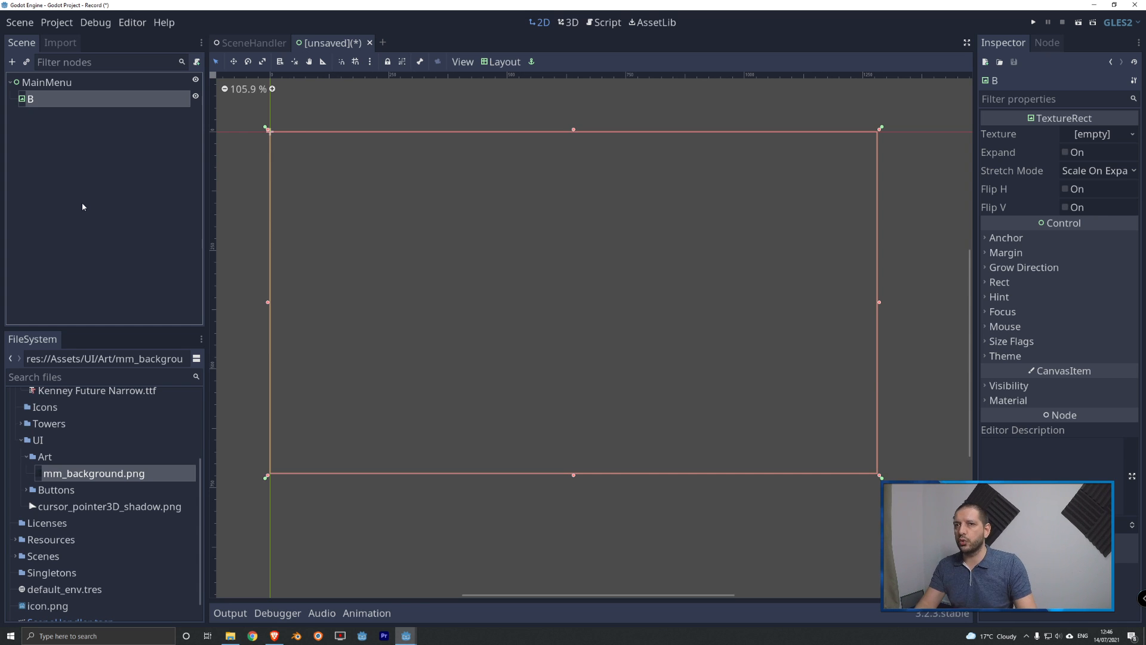
Step: Enable Expand on the B node and assign mm_background.png as its texture
left_click(1065, 153)
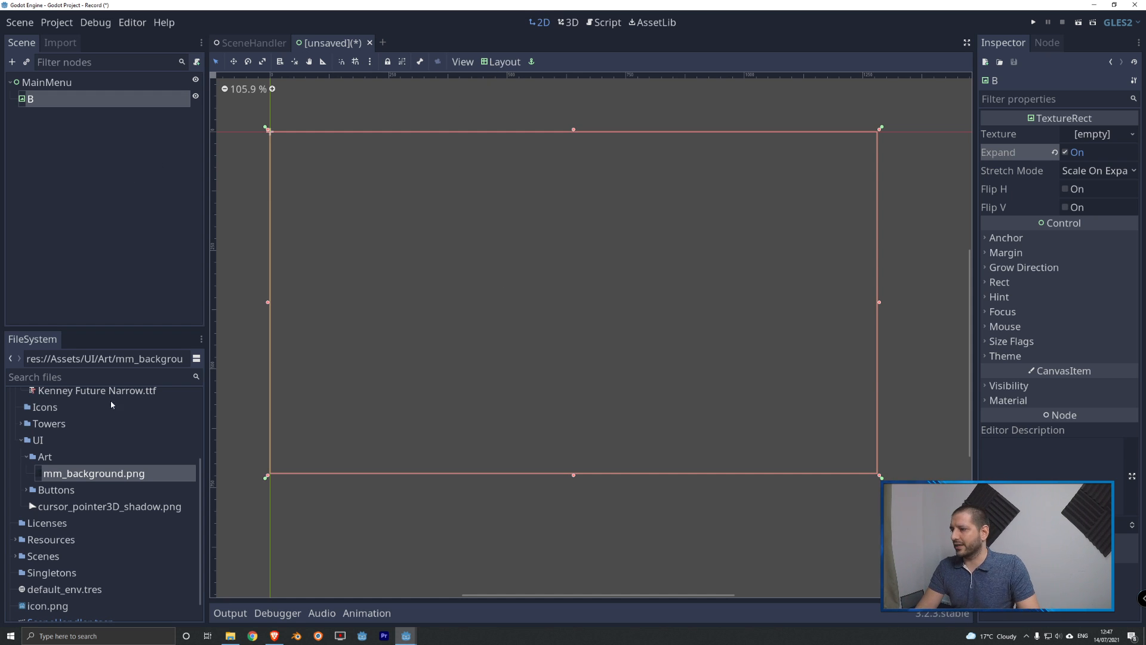
left_click_drag(67, 475, 1093, 142)
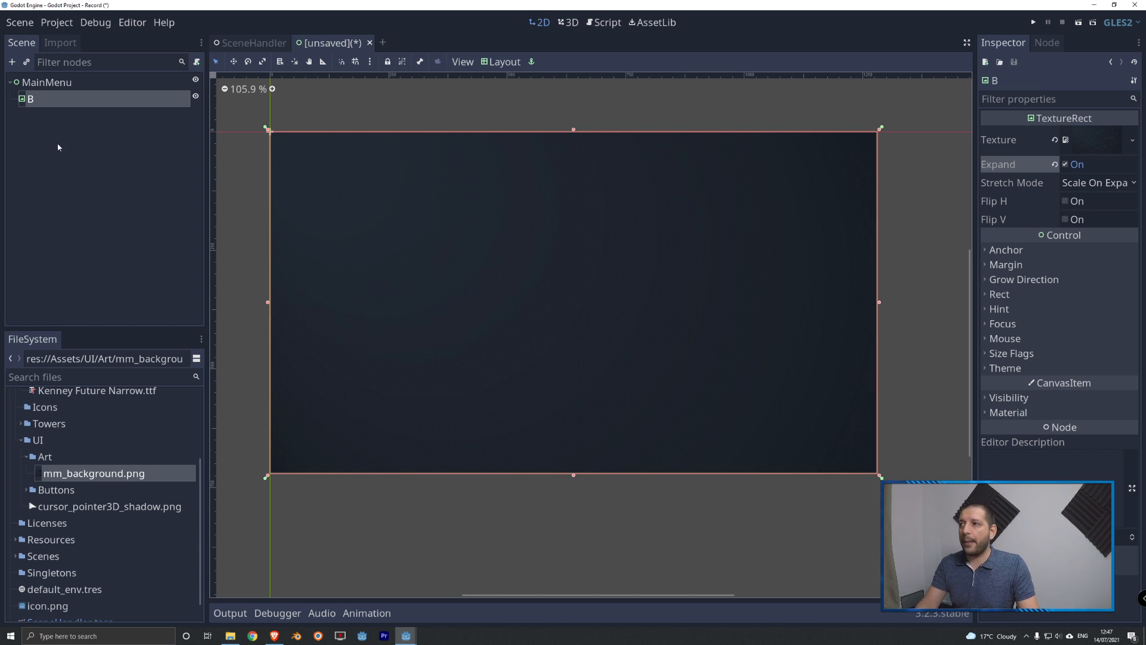
Step: Add a MarginContainer child node to MainMenu and set its layout to Full Rect
right_click(37, 87)
left_click(73, 95)
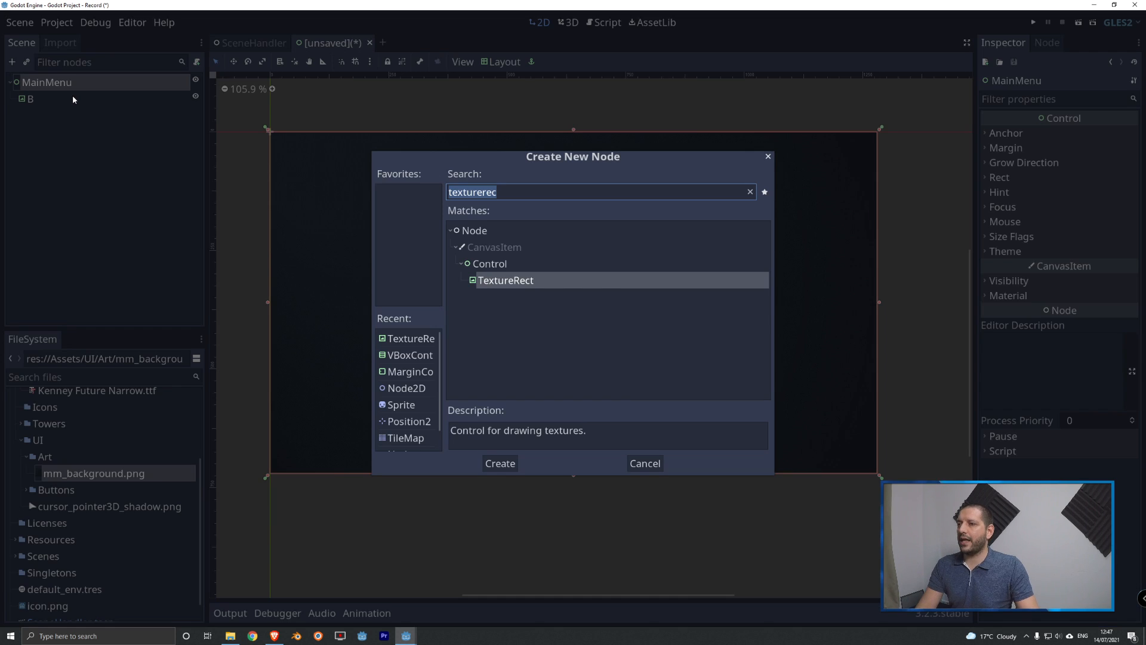
type("margin")
key("Return")
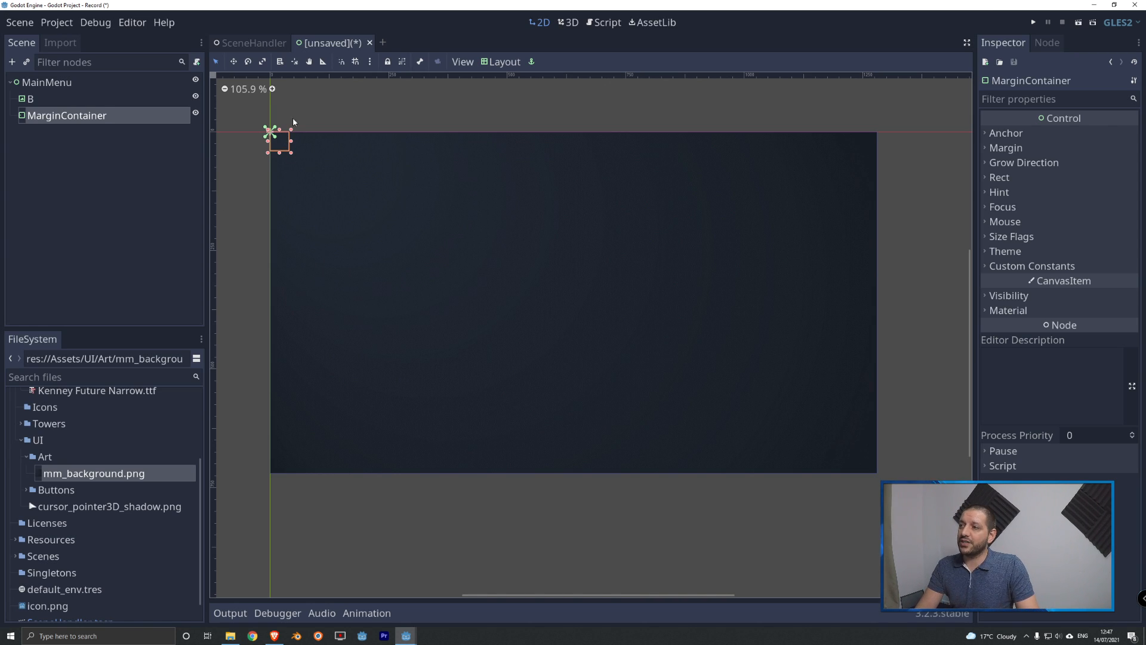
left_click(503, 61)
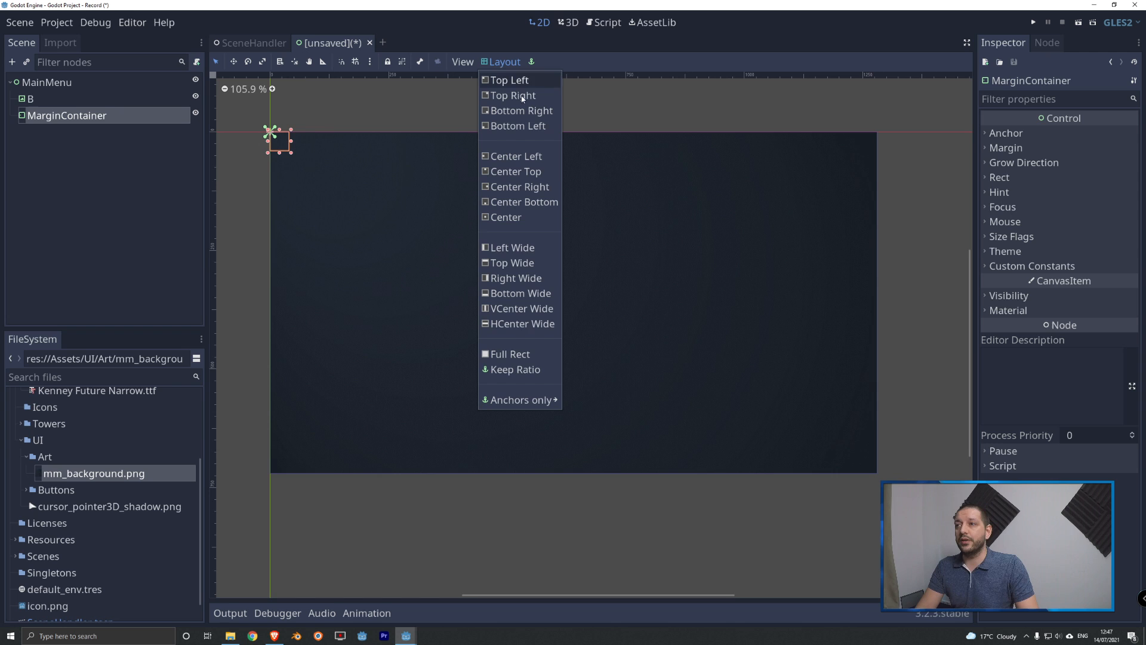
left_click(513, 355)
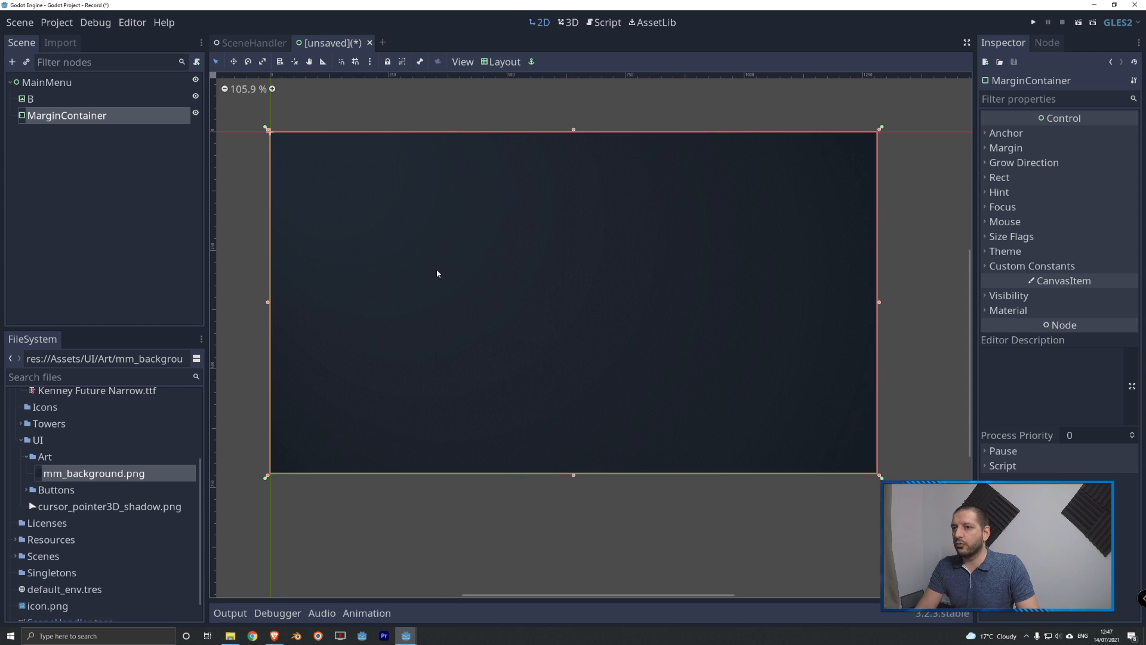
Step: Set the MarginContainer's custom constants for right, top, left and bottom margin to 50 each
left_click(1015, 266)
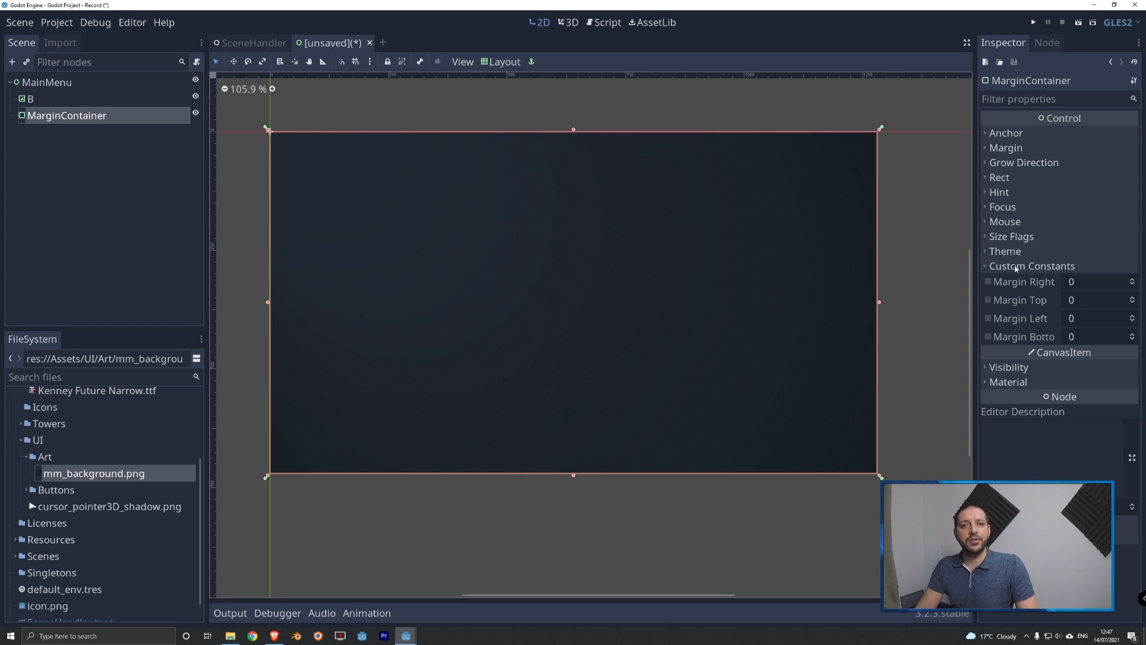
left_click(1081, 282)
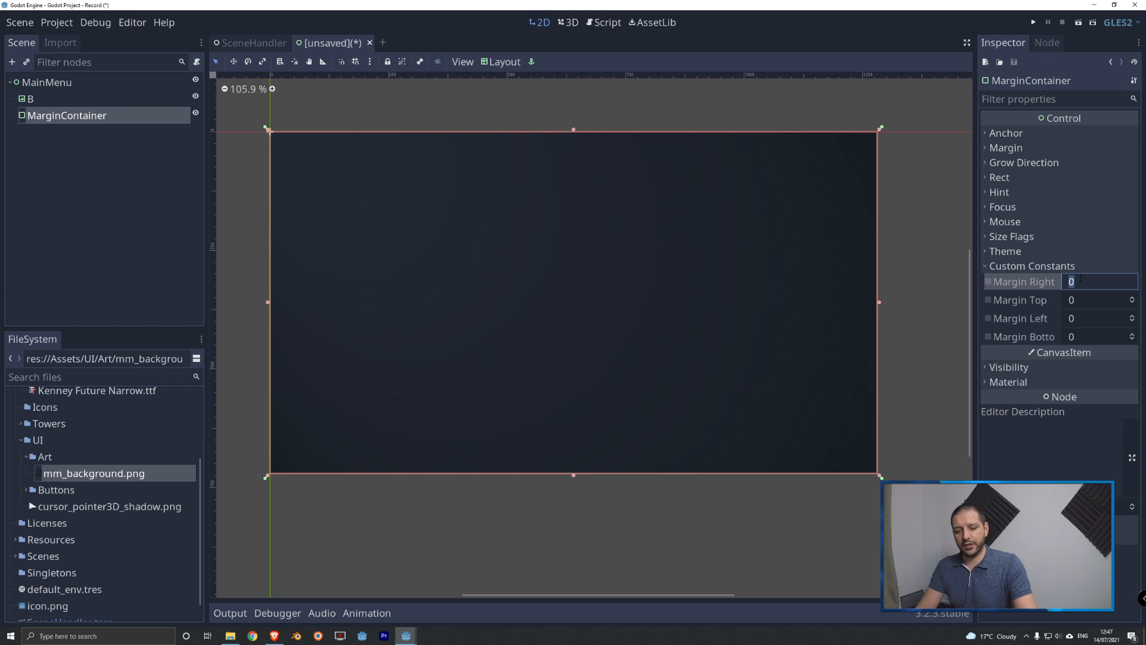
type("50")
key("Tab")
type("50")
key("Tab")
type("50")
key("Tab")
type("50")
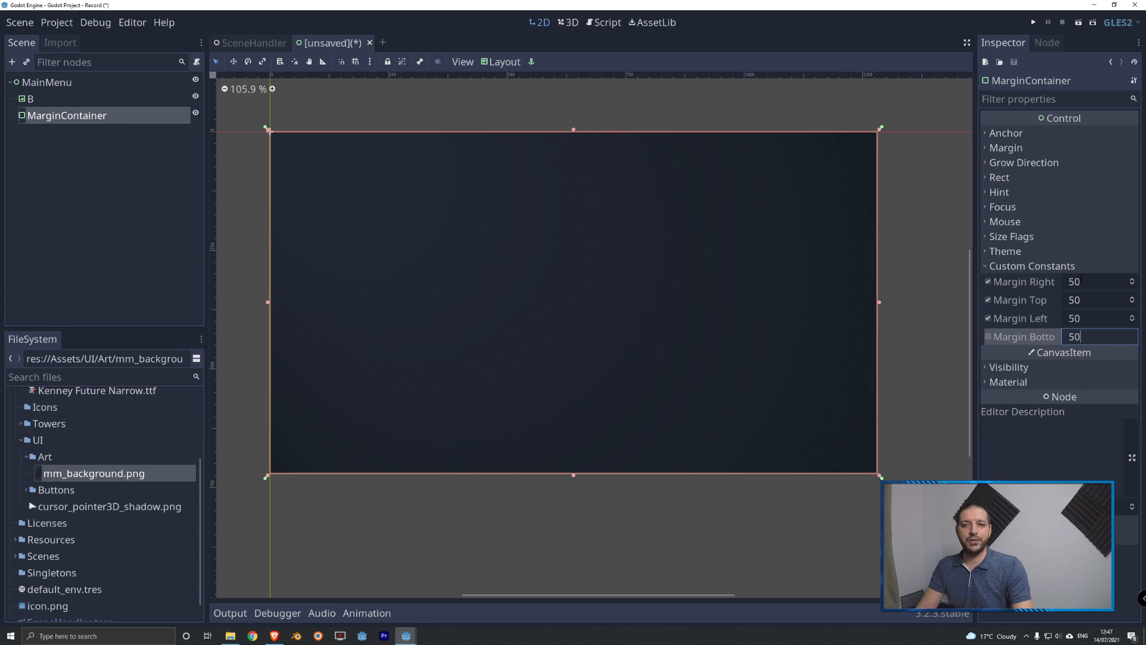
key("Tab")
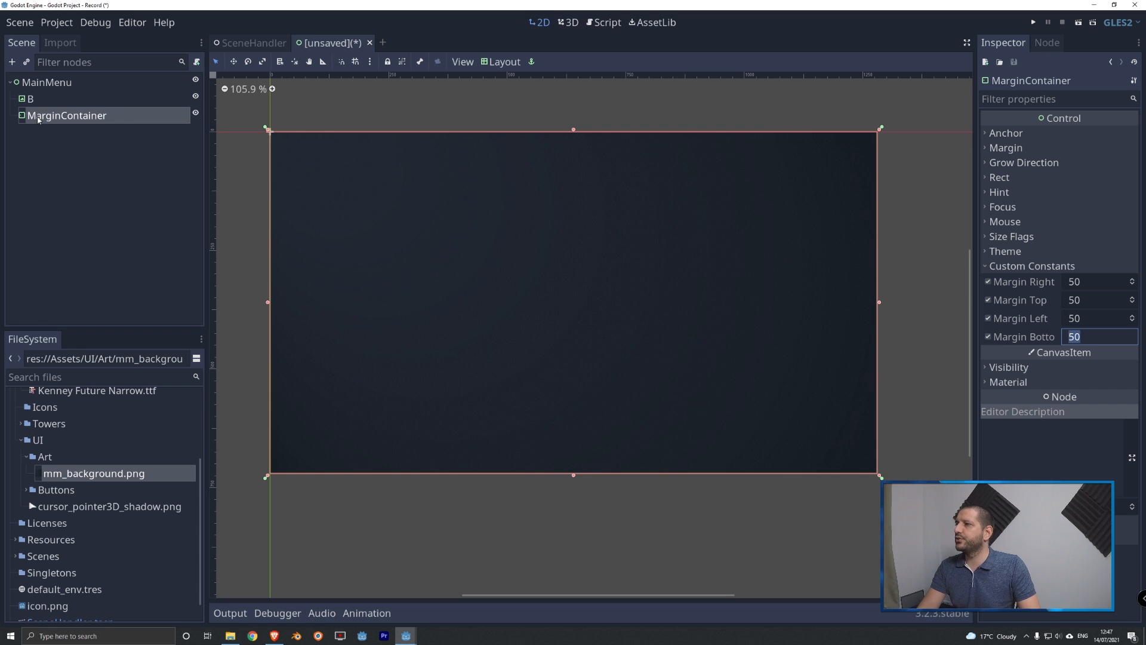
Step: Rename the MarginContainer node under MainMenu as M
right_click(37, 120)
left_click(70, 218)
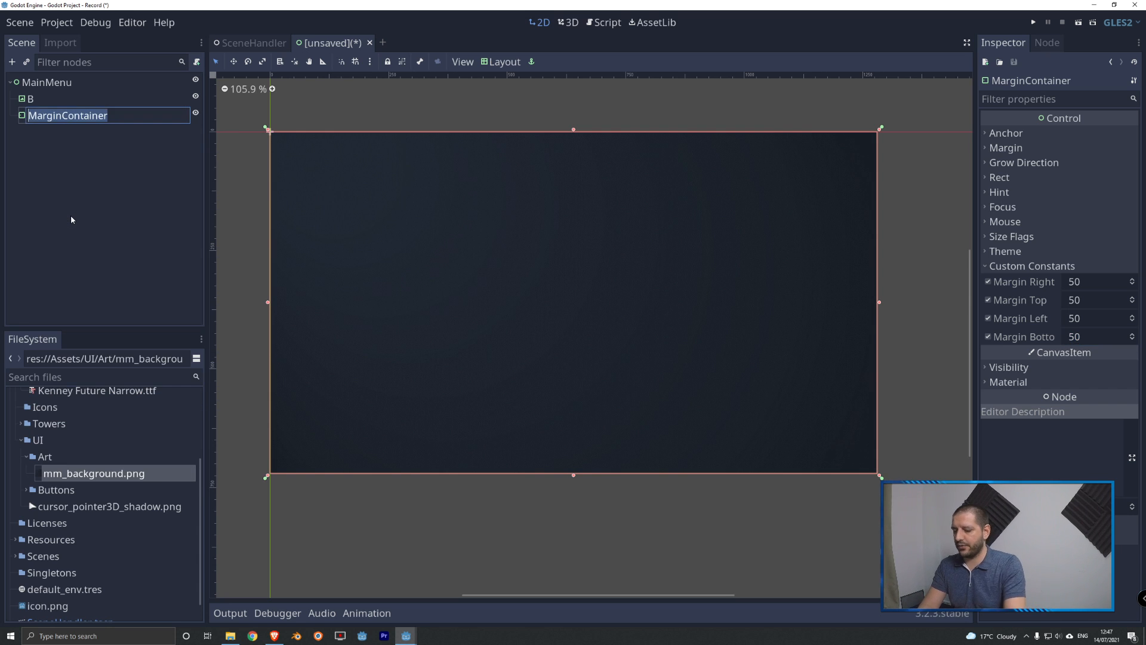
type("M")
key("Return")
Step: Add a VBoxContainer child node to M and rename it VB
right_click(48, 119)
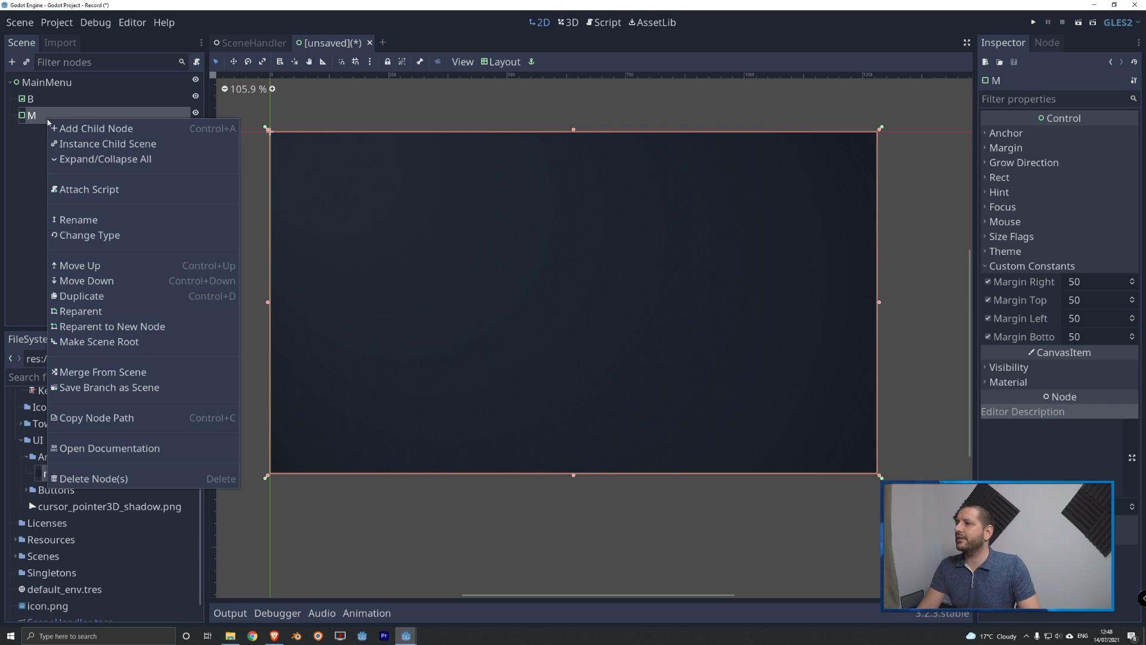
left_click(81, 128)
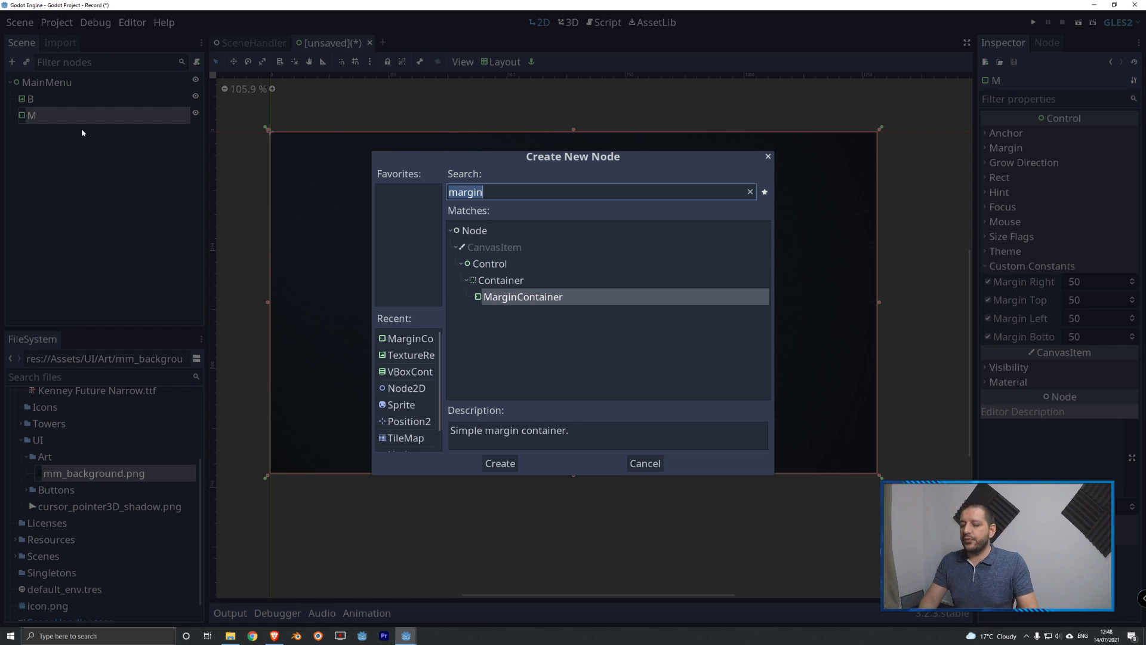
type("vbox")
key("Return")
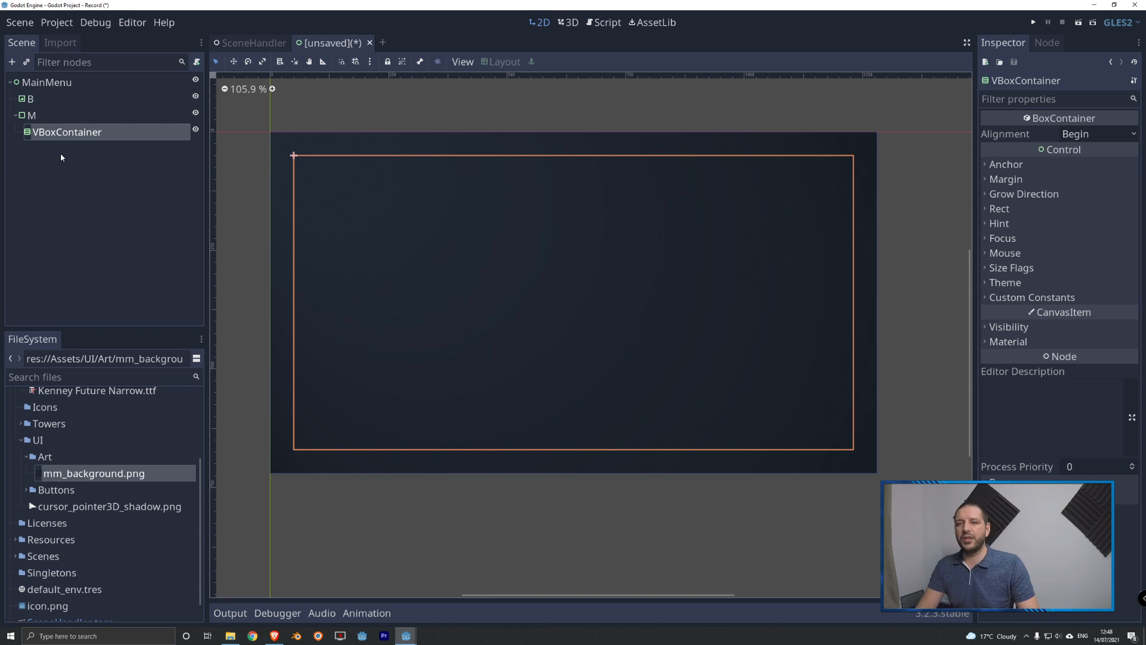
right_click(50, 137)
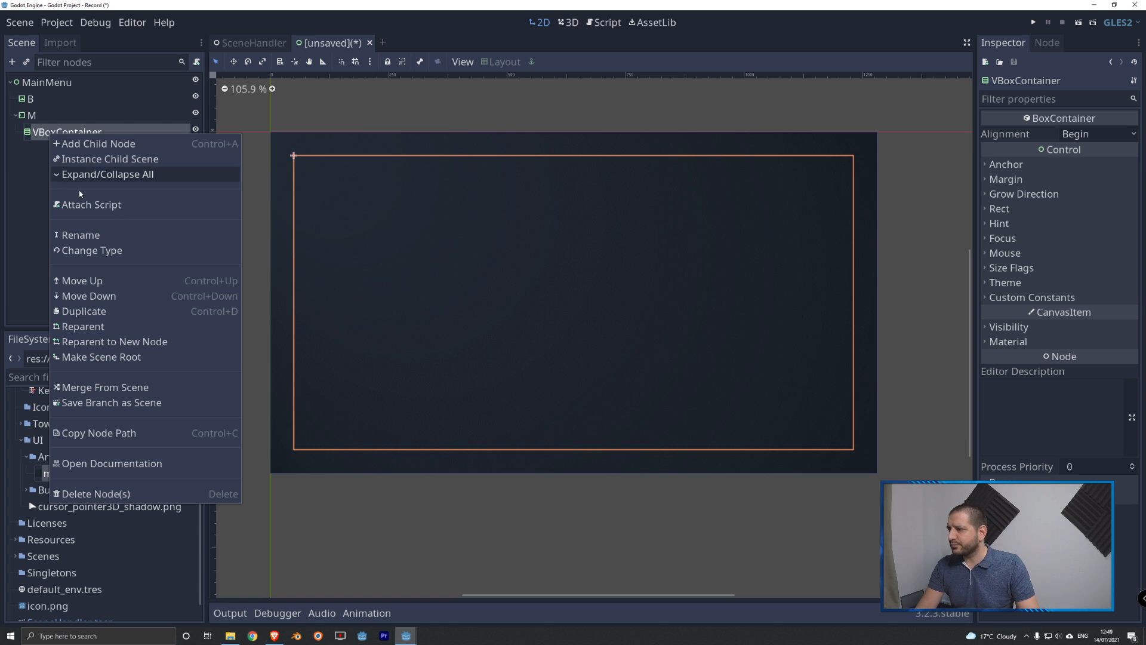
left_click(79, 234)
type("VB")
key("Return")
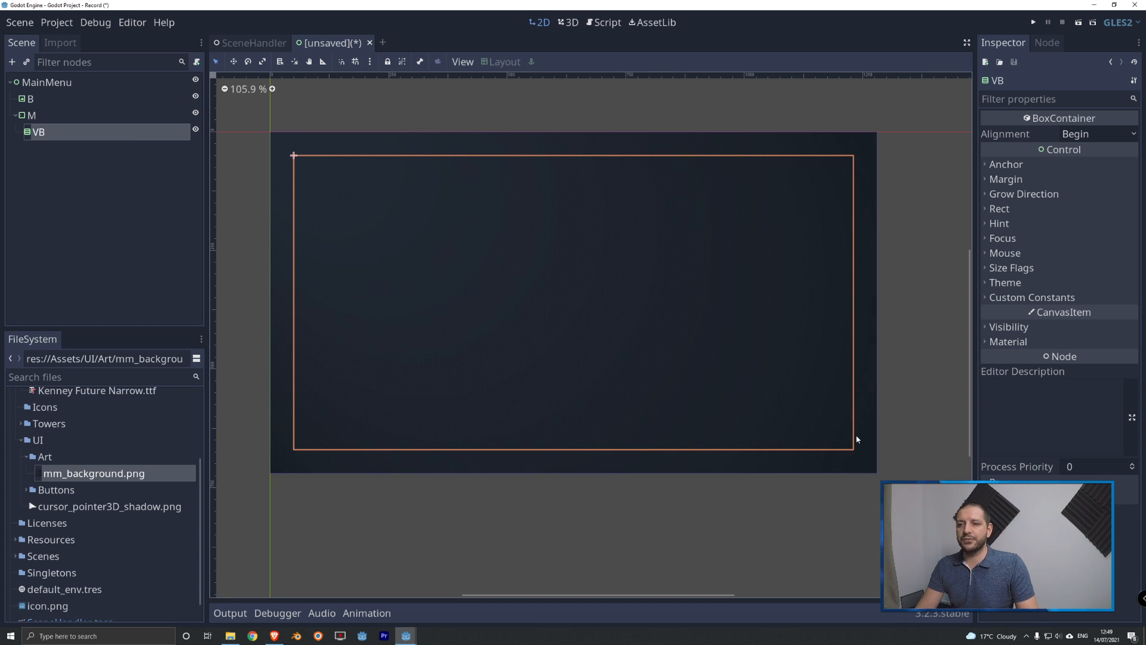
Step: Change the VB node's horizontal size flags from Fill to Shrink End
left_click(32, 113)
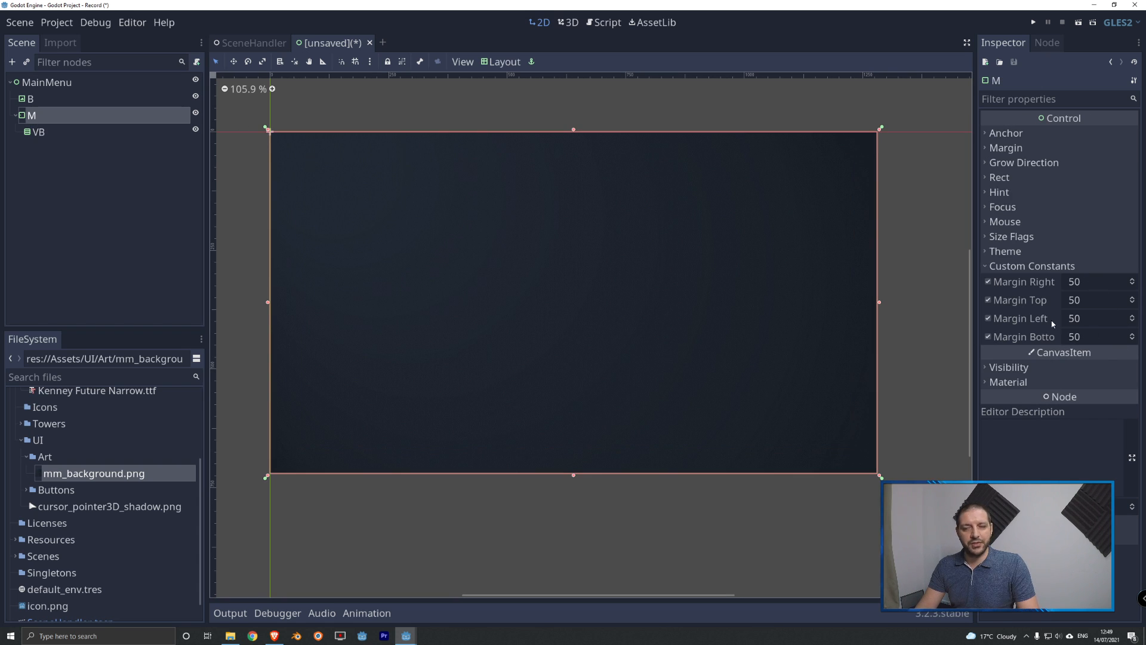
left_click(37, 134)
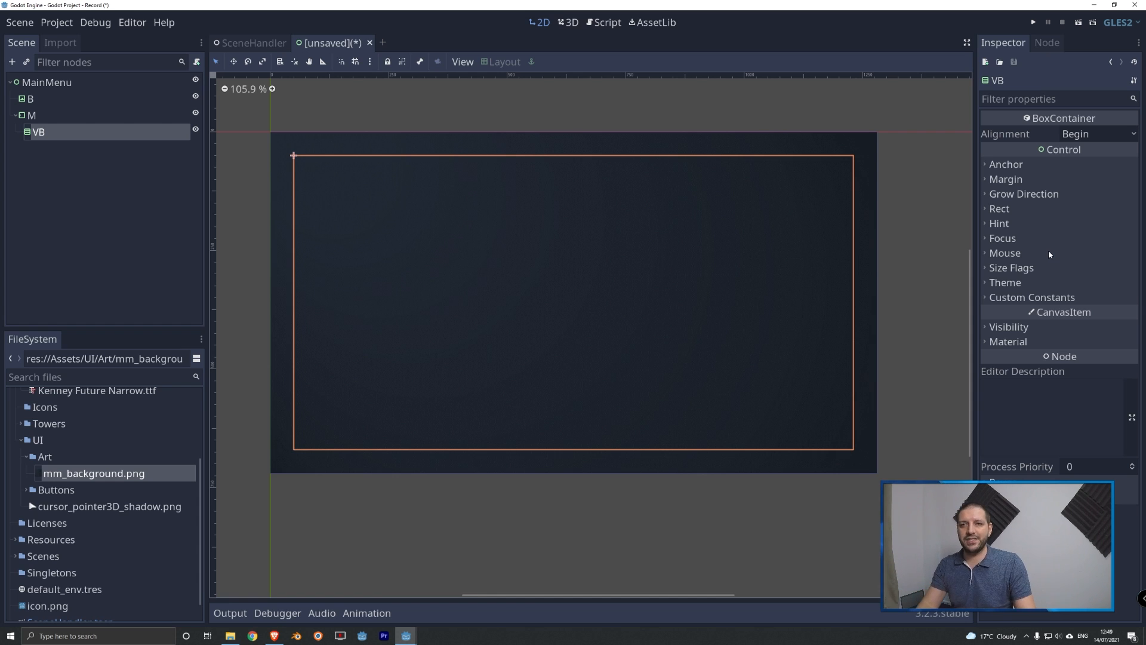
left_click(1014, 268)
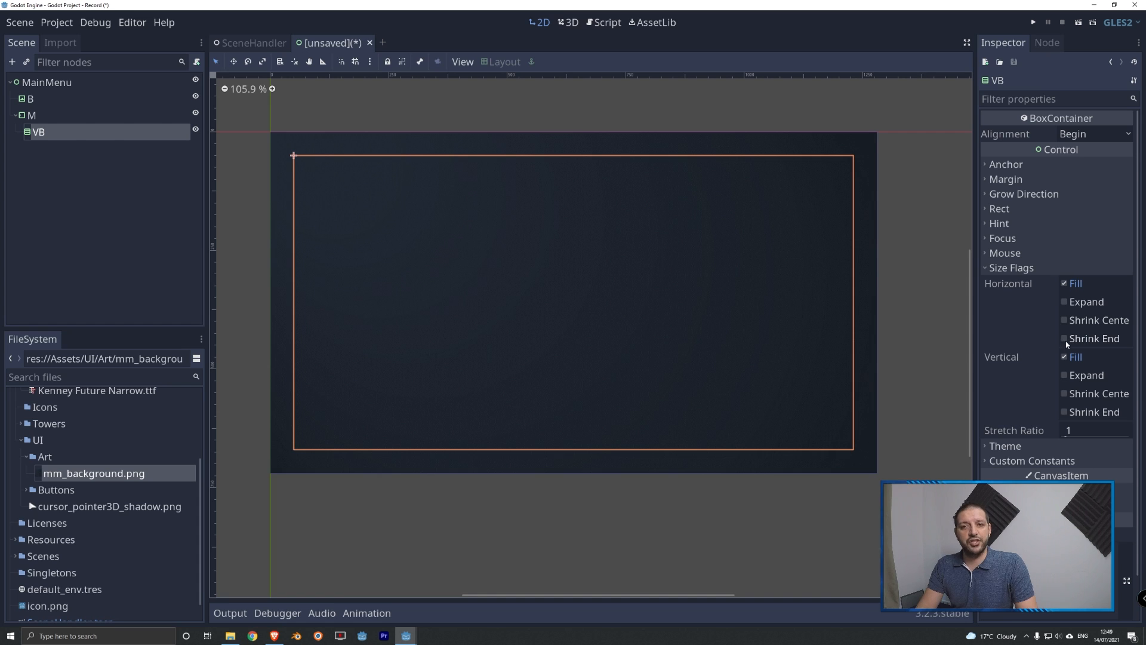
left_click(1065, 283)
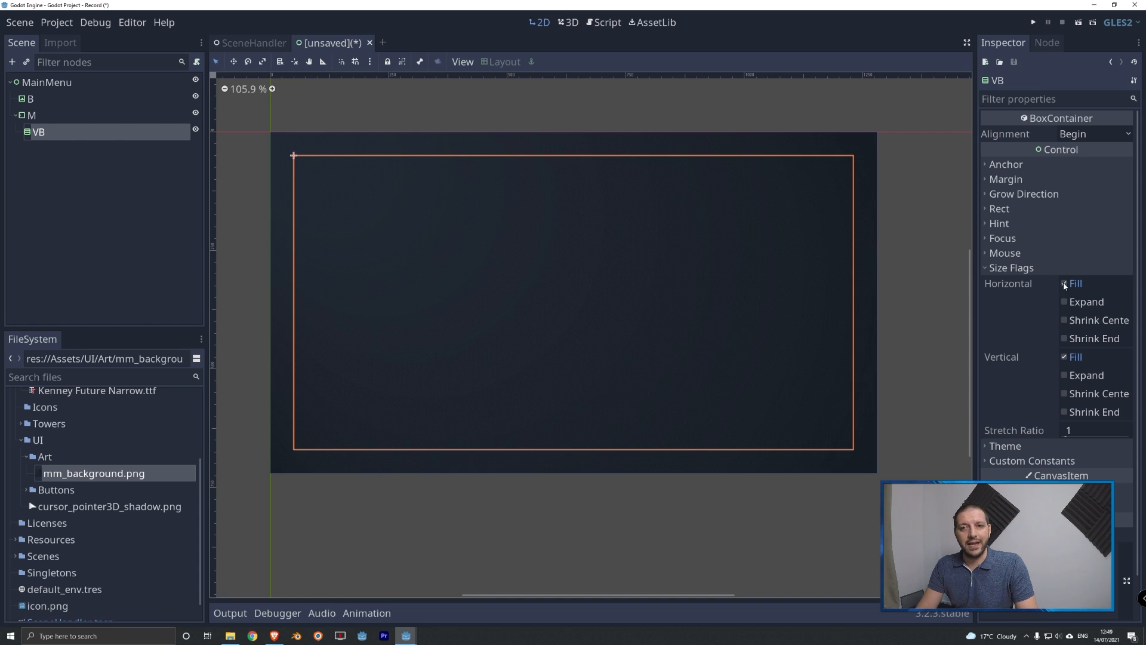
left_click(1064, 339)
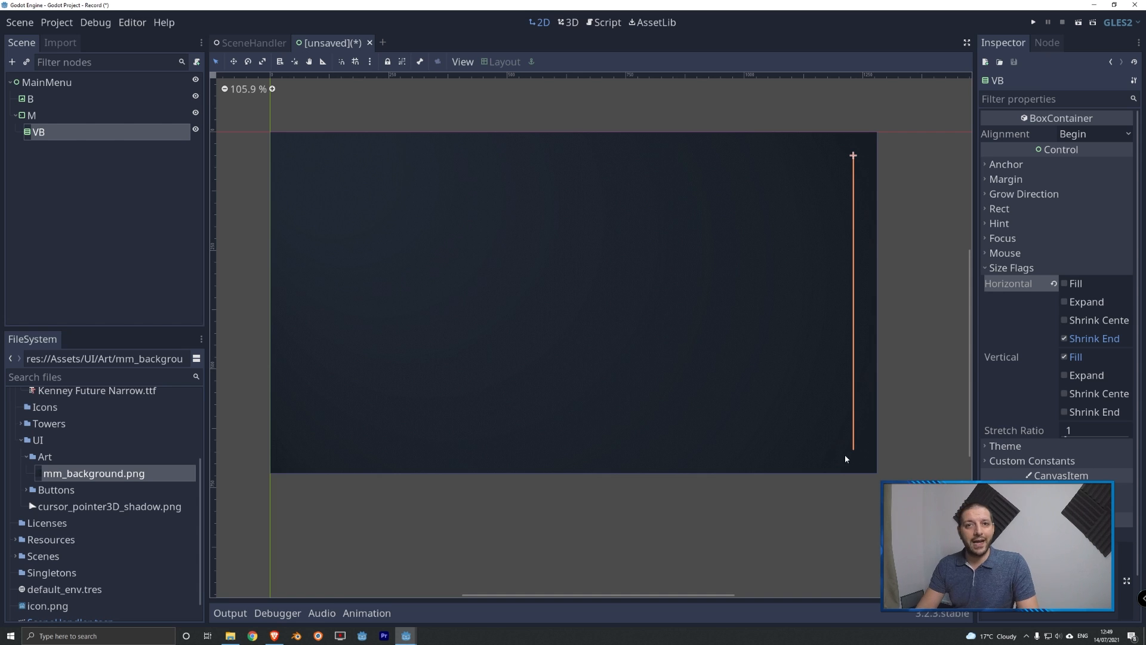
Step: Set the x value of the VB node's minimum rect size to 500
left_click(1000, 209)
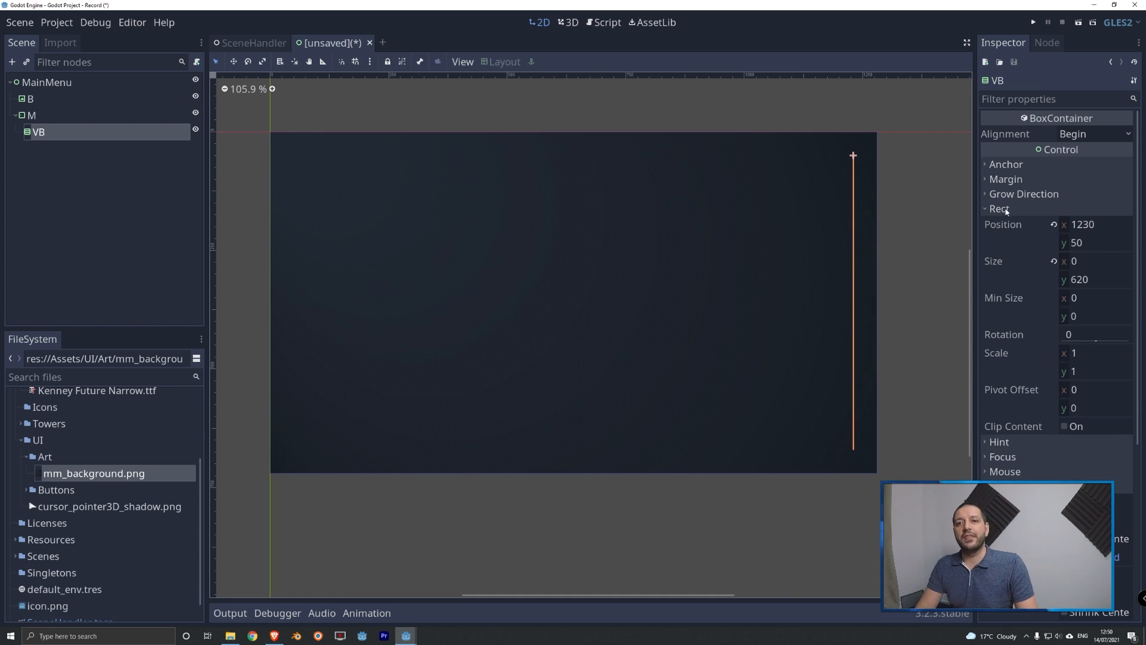
left_click(1071, 298)
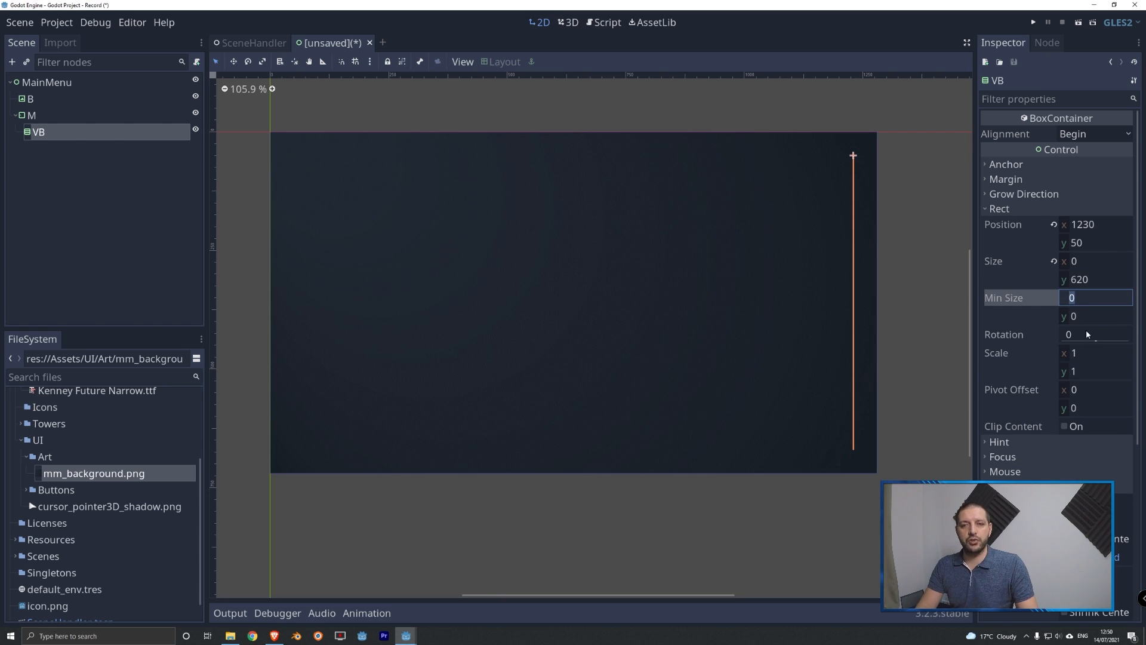
type("500")
key("Return")
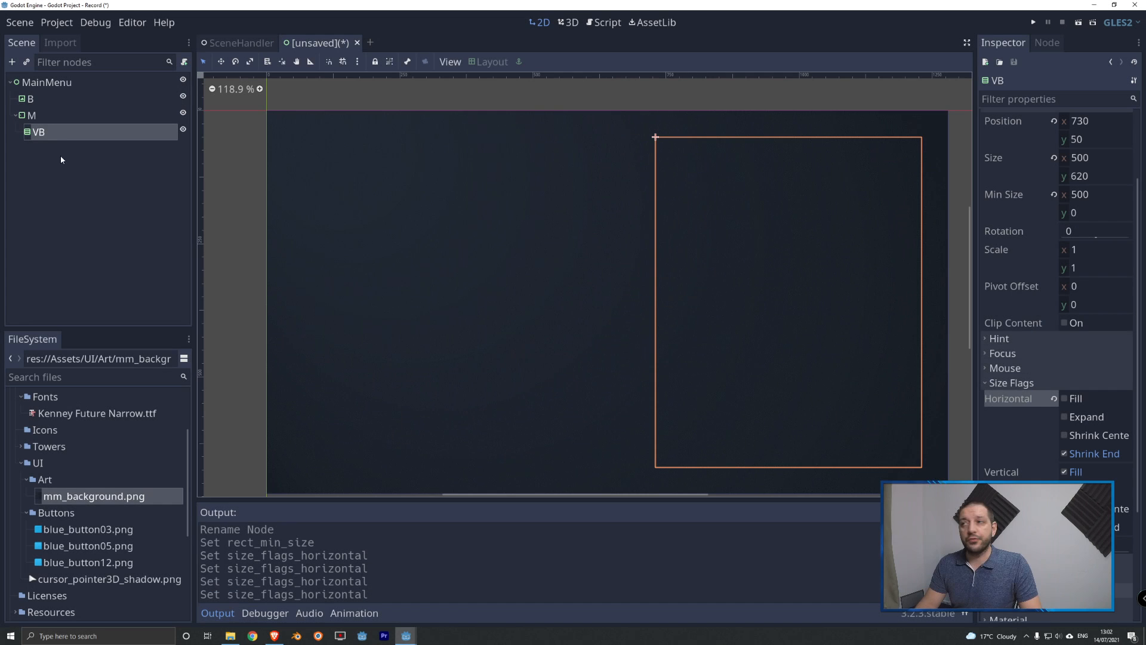
Step: Add a TextureButton child node to the VB container
right_click(39, 132)
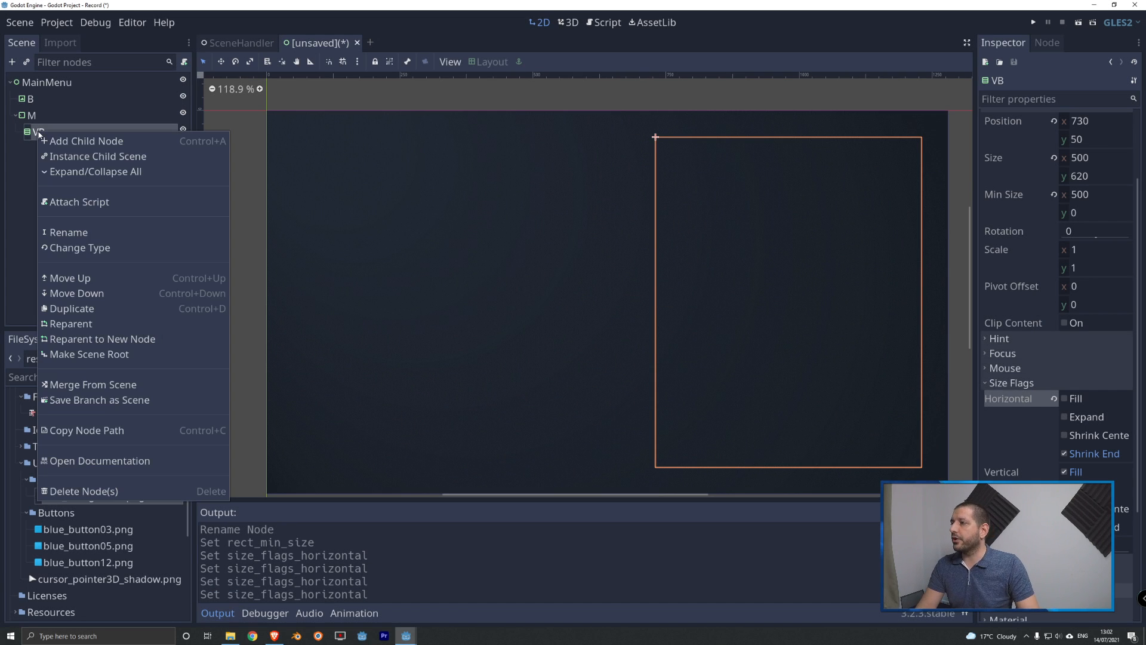
left_click(69, 142)
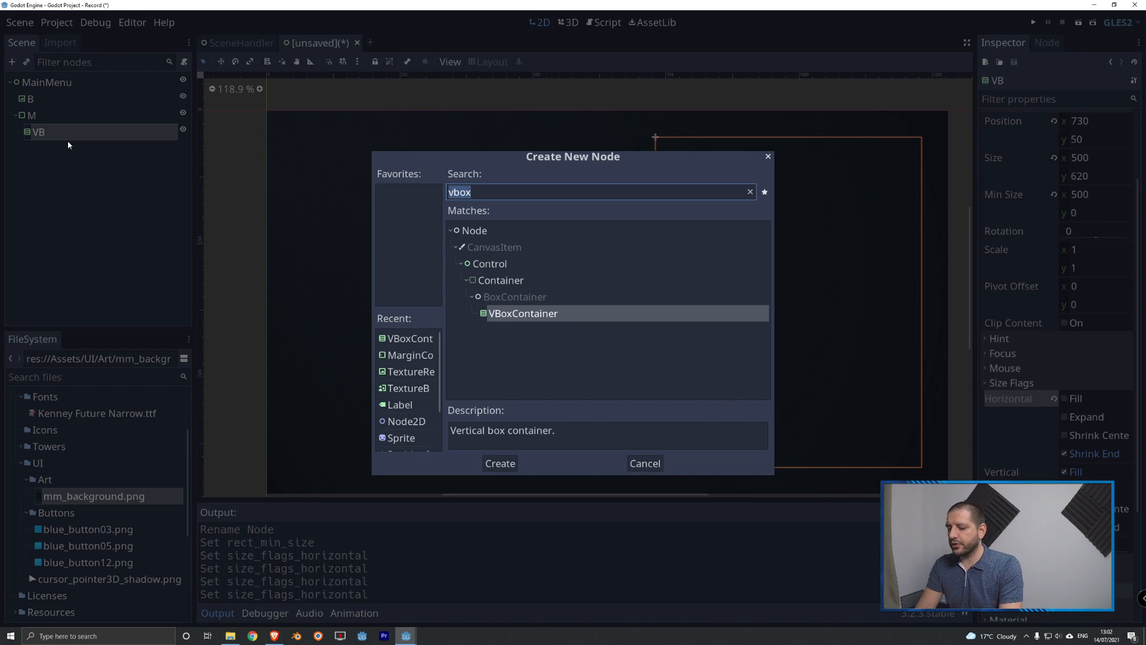
type("textureb")
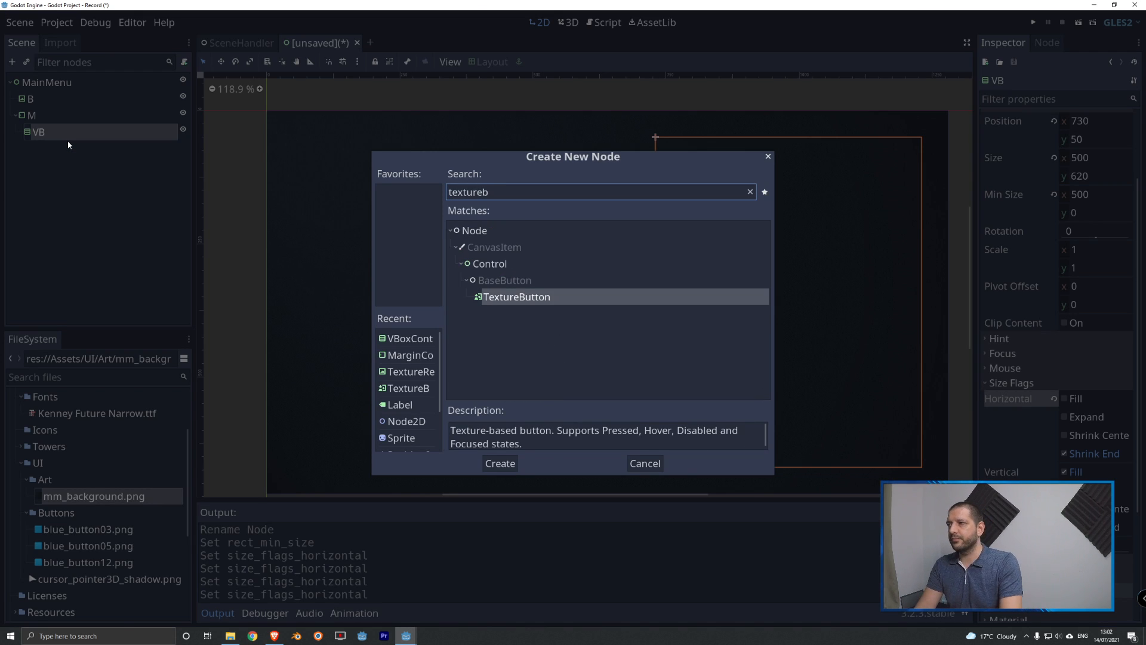
key("Return")
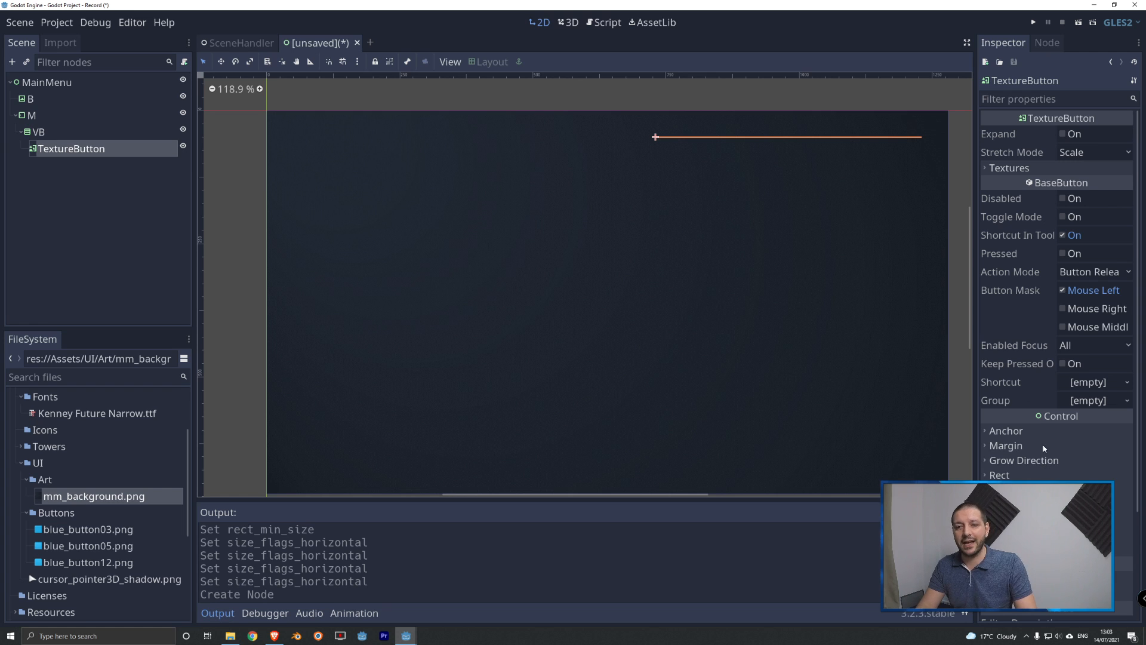
Step: Set the TextureButton's minimum rect size to 350 in x and 75 in y
scroll(1060, 428, "down", 3)
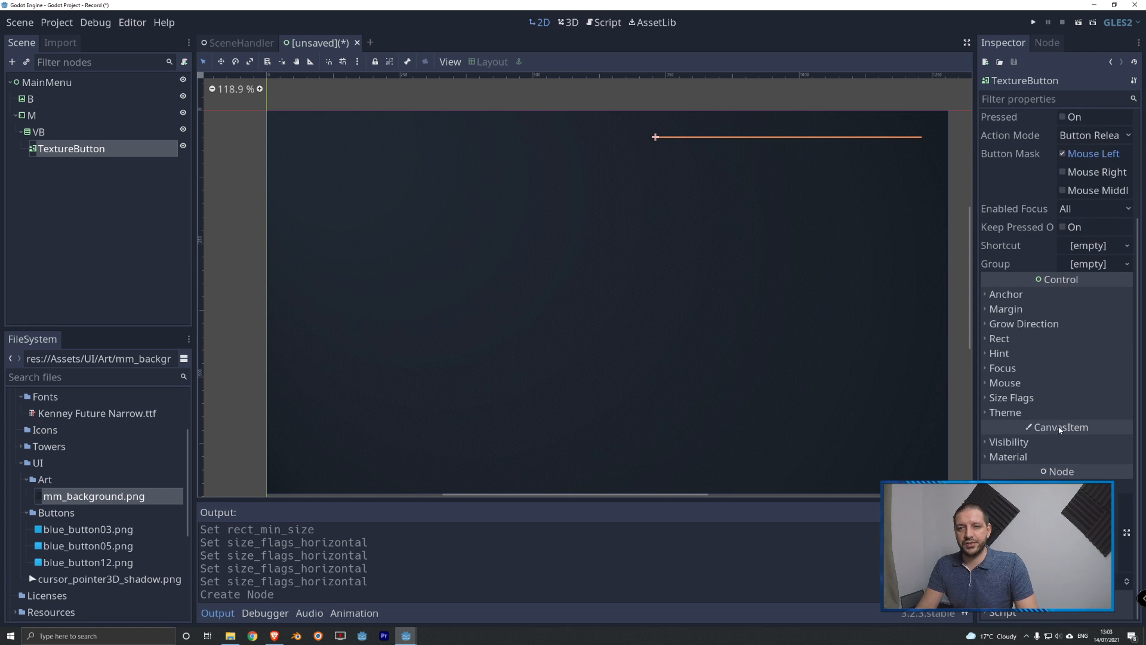
left_click(1018, 340)
scroll(1012, 343, "down", 3)
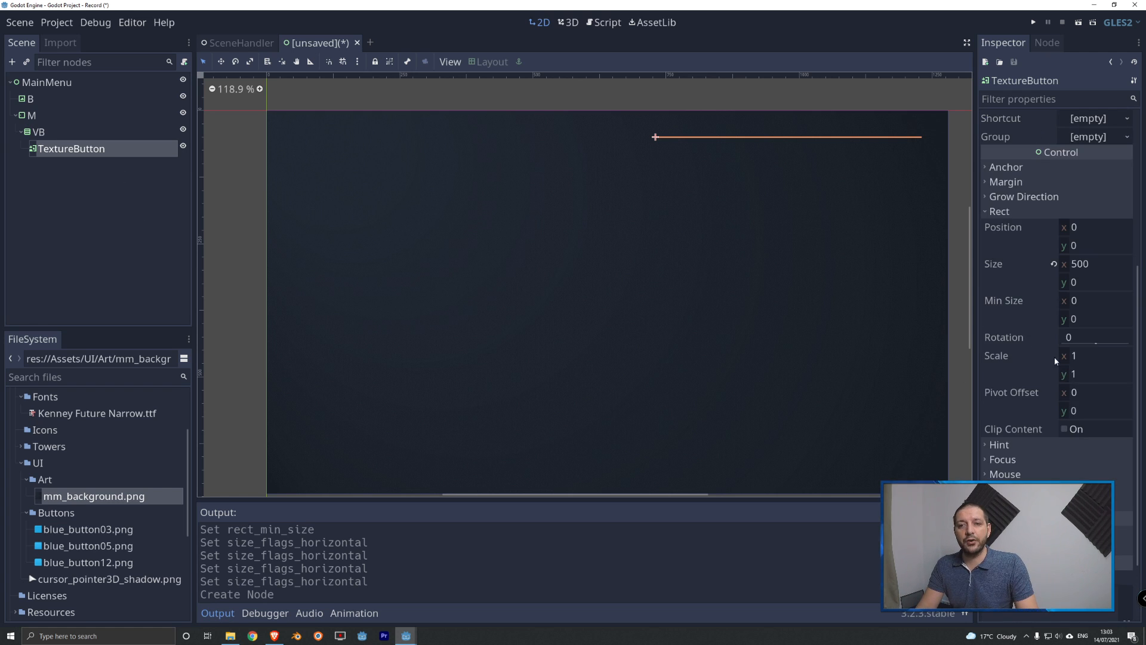
left_click(1072, 319)
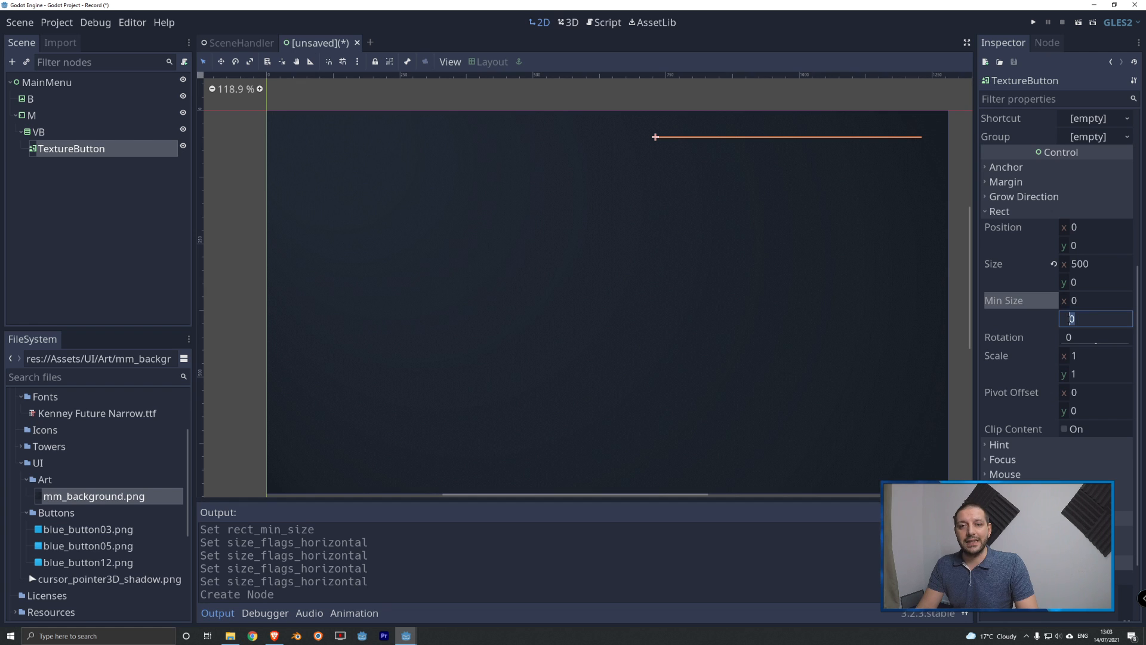
type("75")
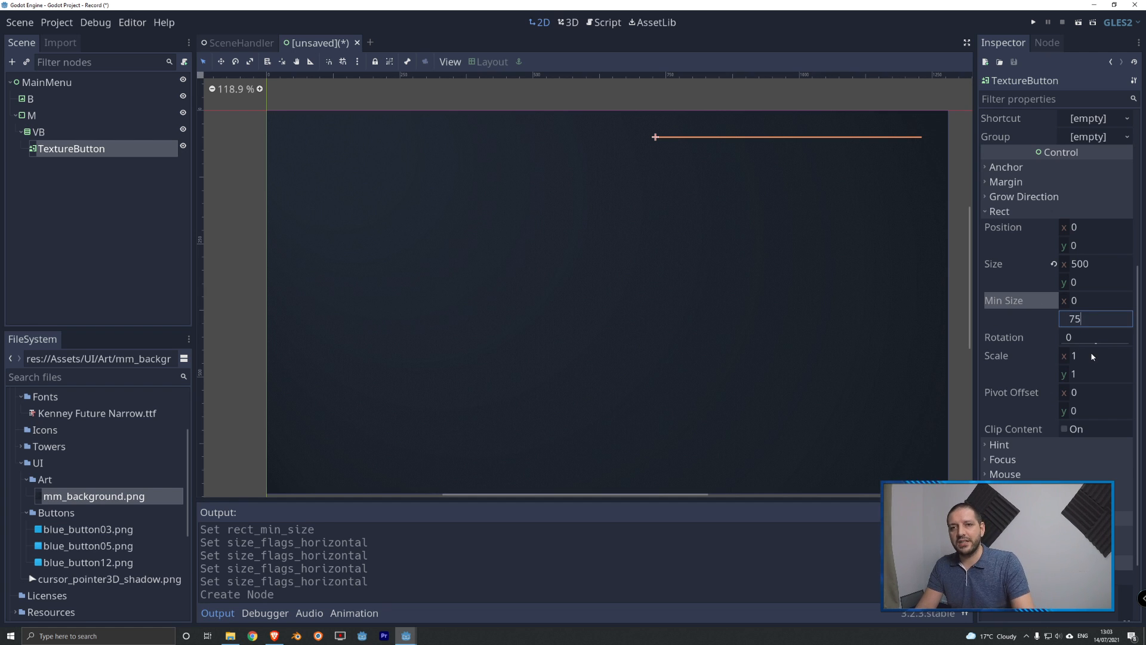
key("Return")
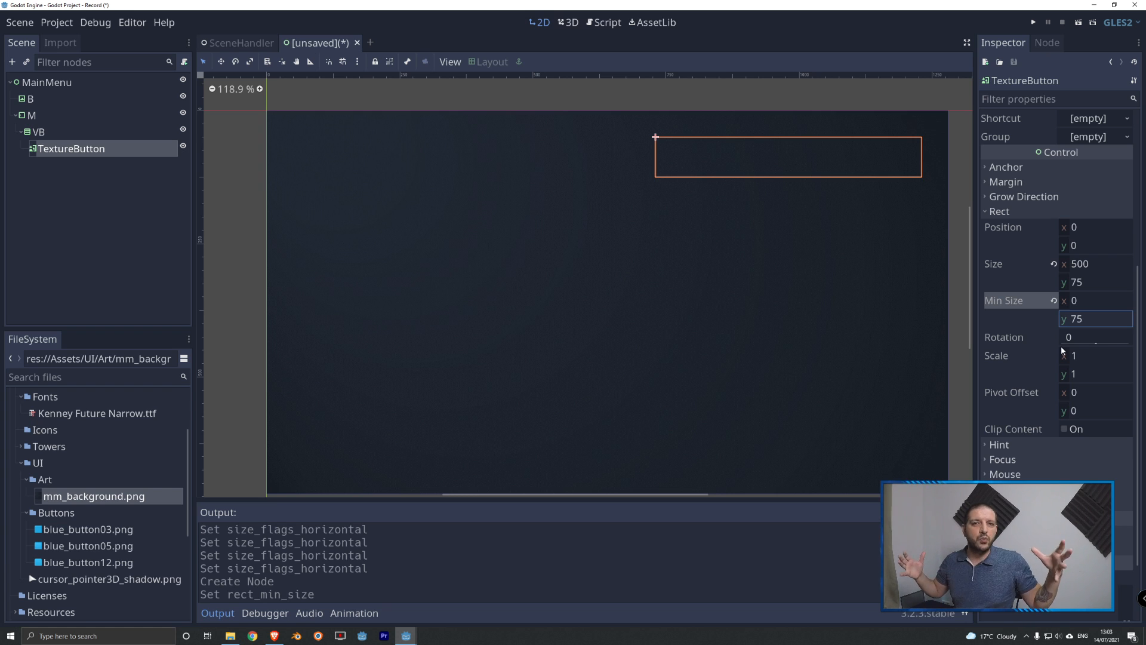
left_click(1086, 302)
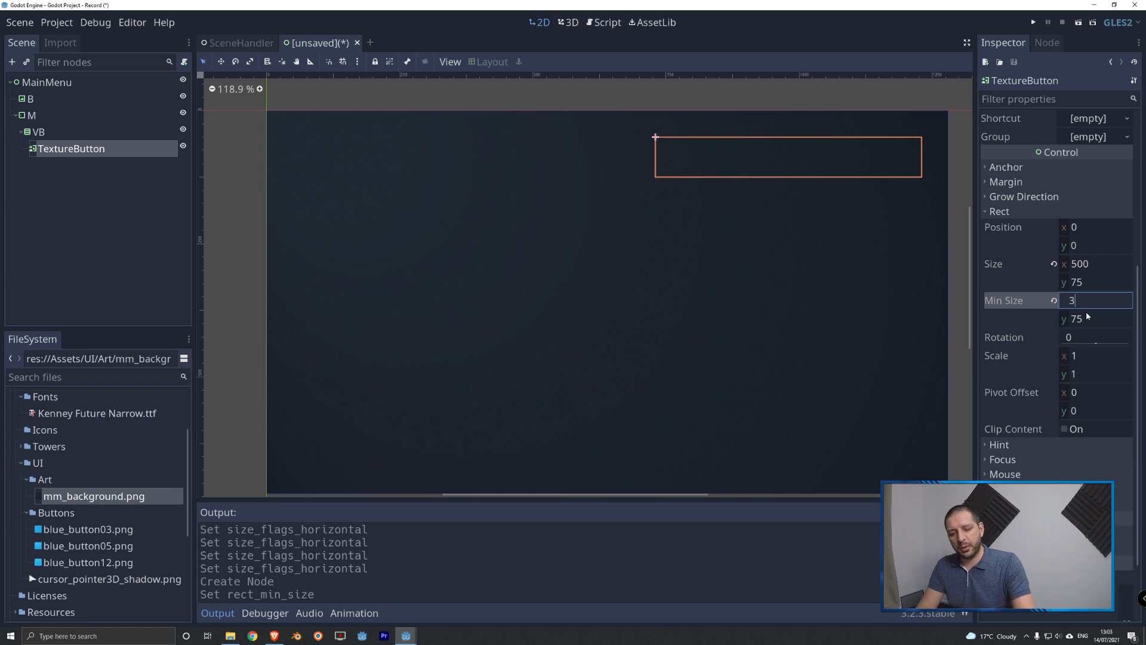
key("Return")
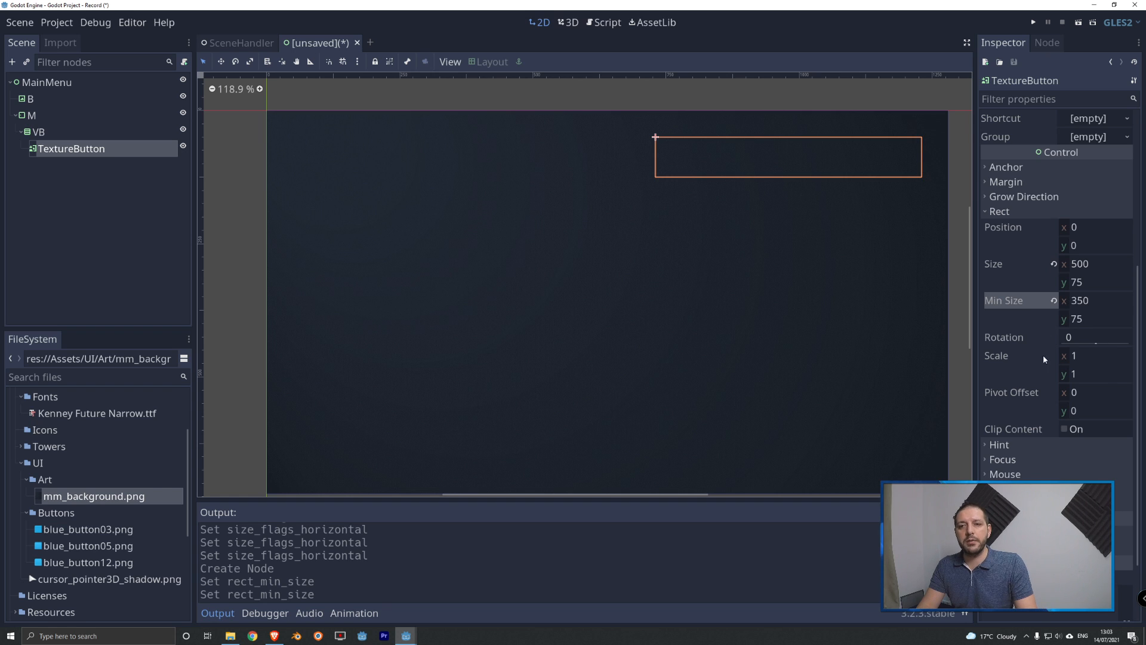
Step: Disable Fill and enable Shrink Center in the TextureButton's horizontal size flags
scroll(1050, 370, "down", 3)
left_click(1015, 391)
scroll(1024, 334, "down", 4)
scroll(1038, 307, "down", 1)
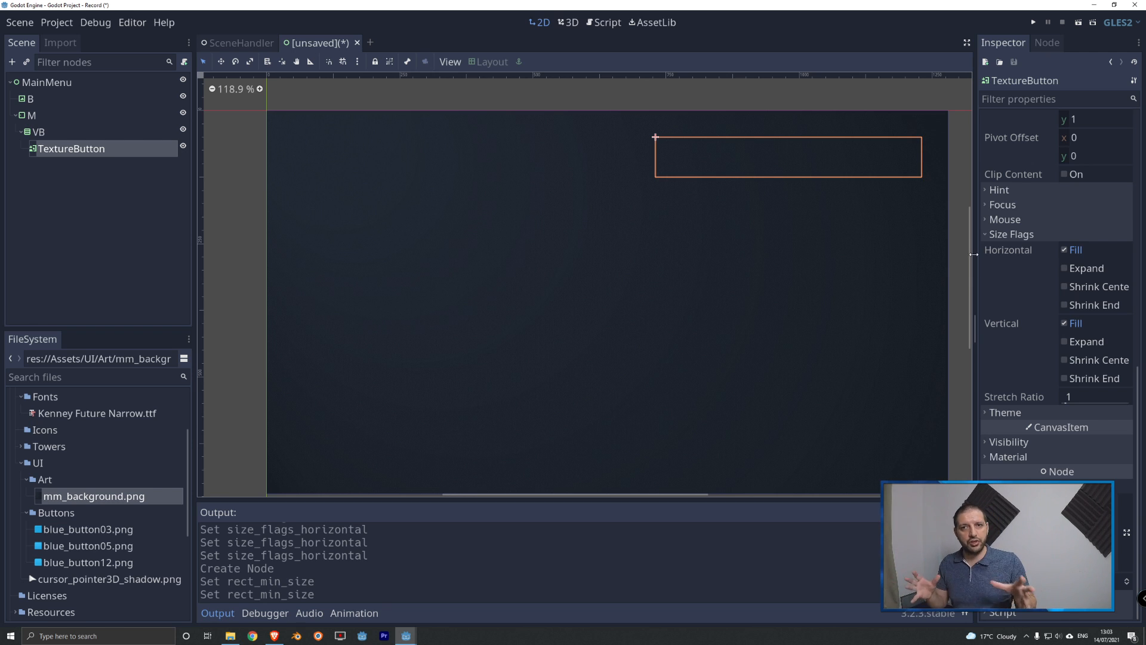
left_click(1065, 251)
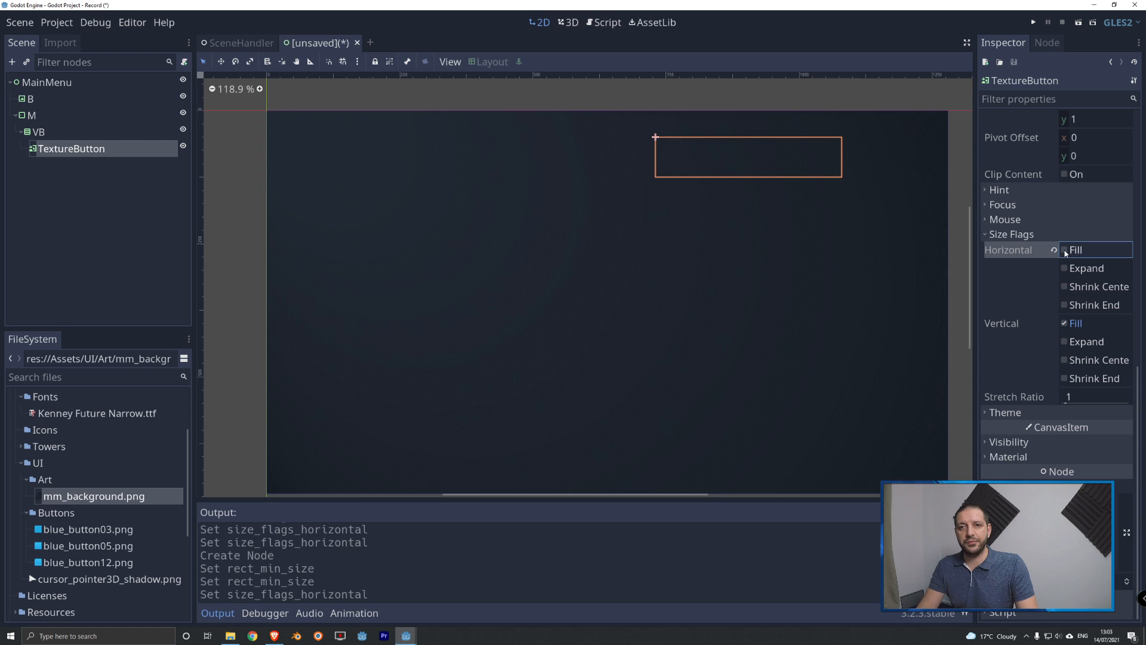
left_click(1065, 288)
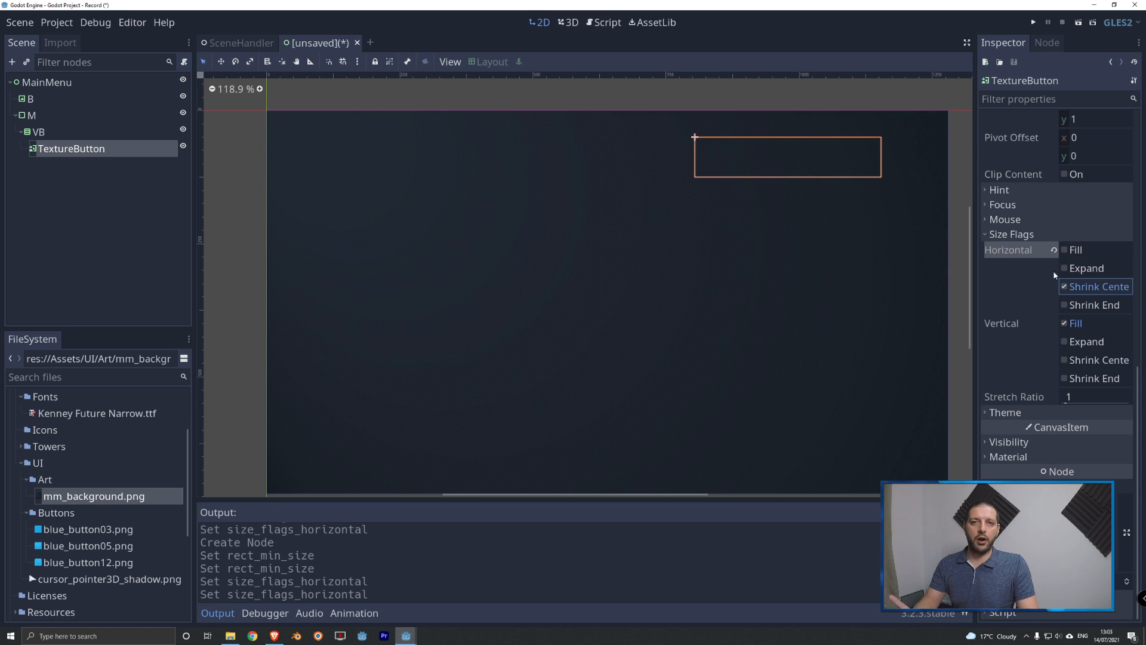
Step: Assign blue_button03.png as the TextureButton's Normal texture
scroll(1031, 263, "up", 3)
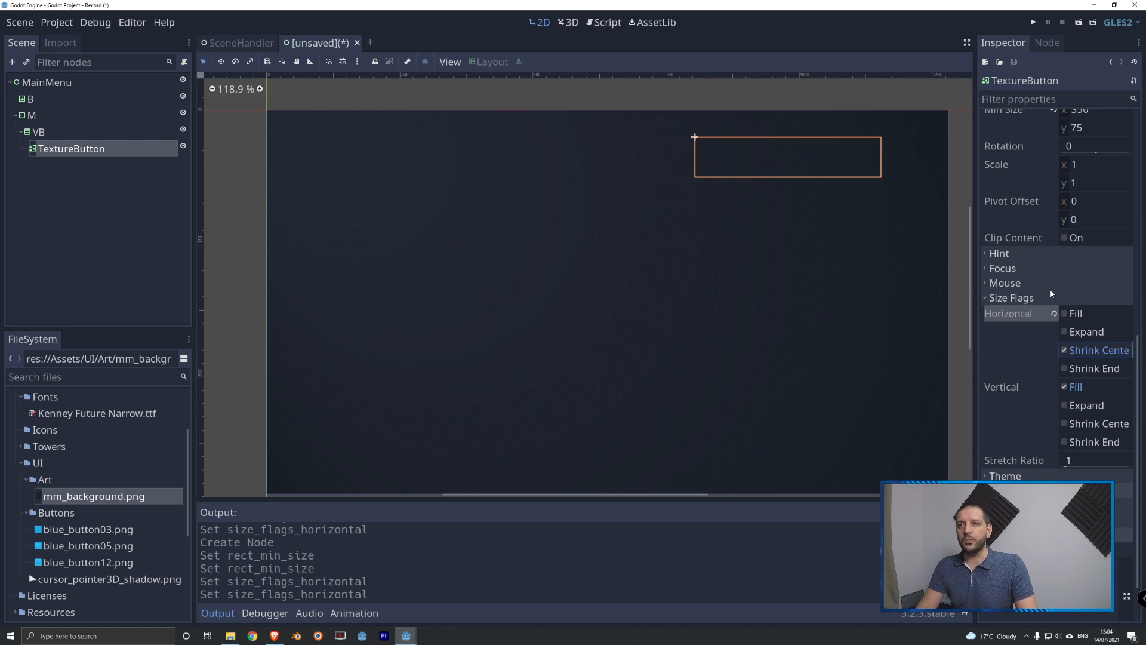
scroll(1051, 289, "up", 15)
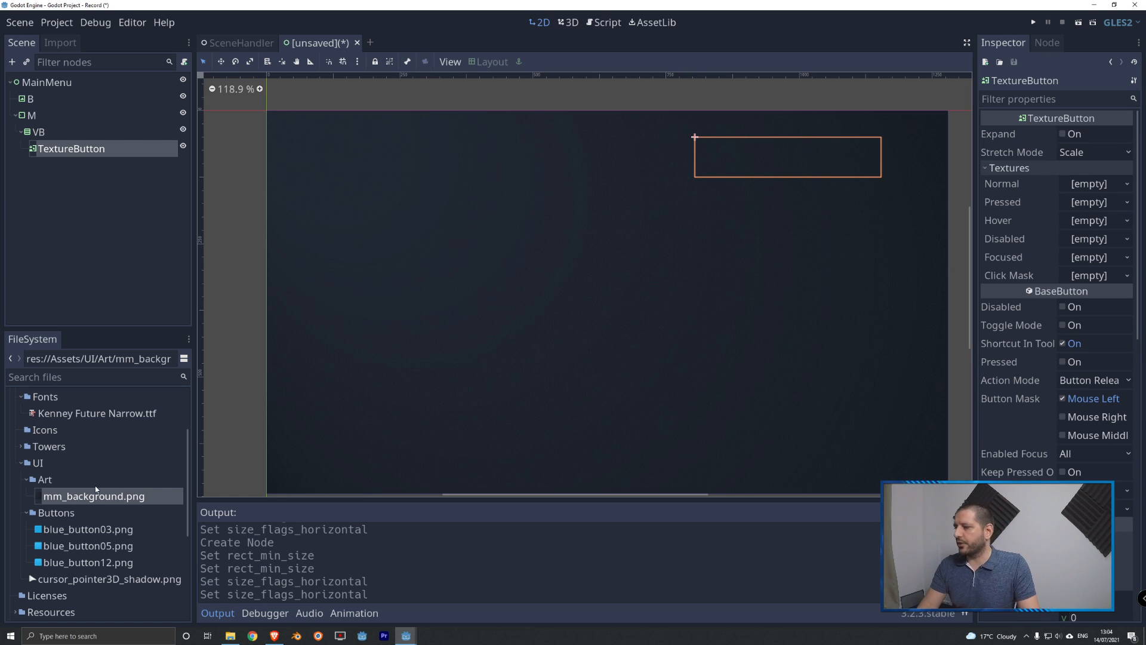
left_click_drag(63, 529, 1099, 189)
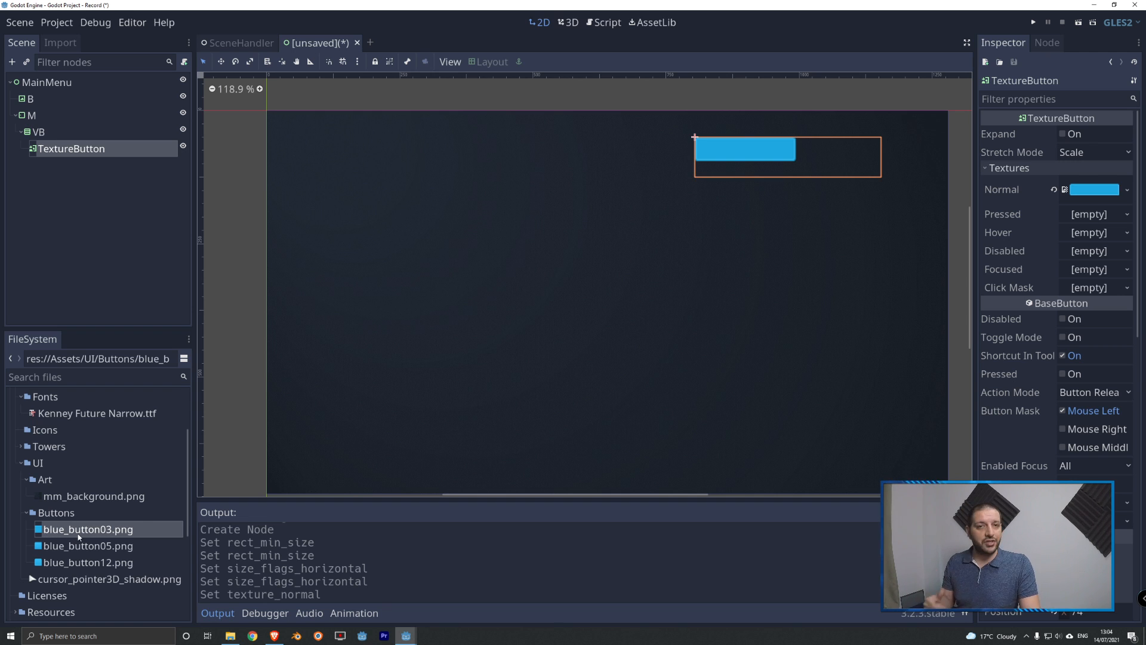
Step: Enable Expand on the TextureButton and assign blue_button05.png as its Pressed texture
left_click(1062, 135)
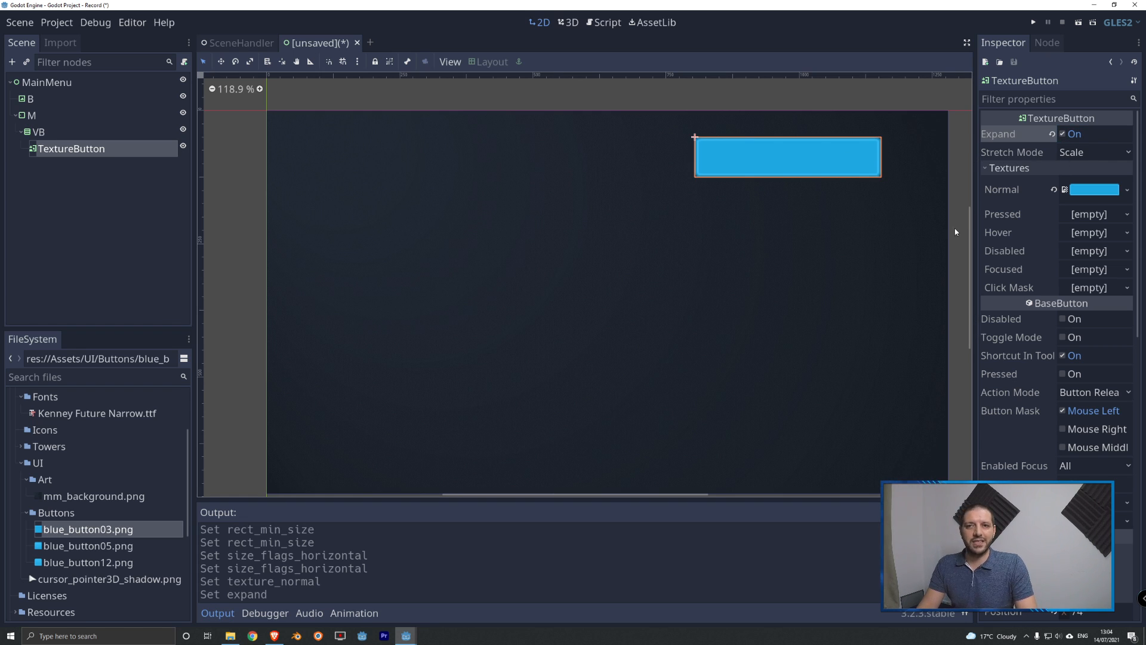
left_click_drag(84, 545, 1084, 215)
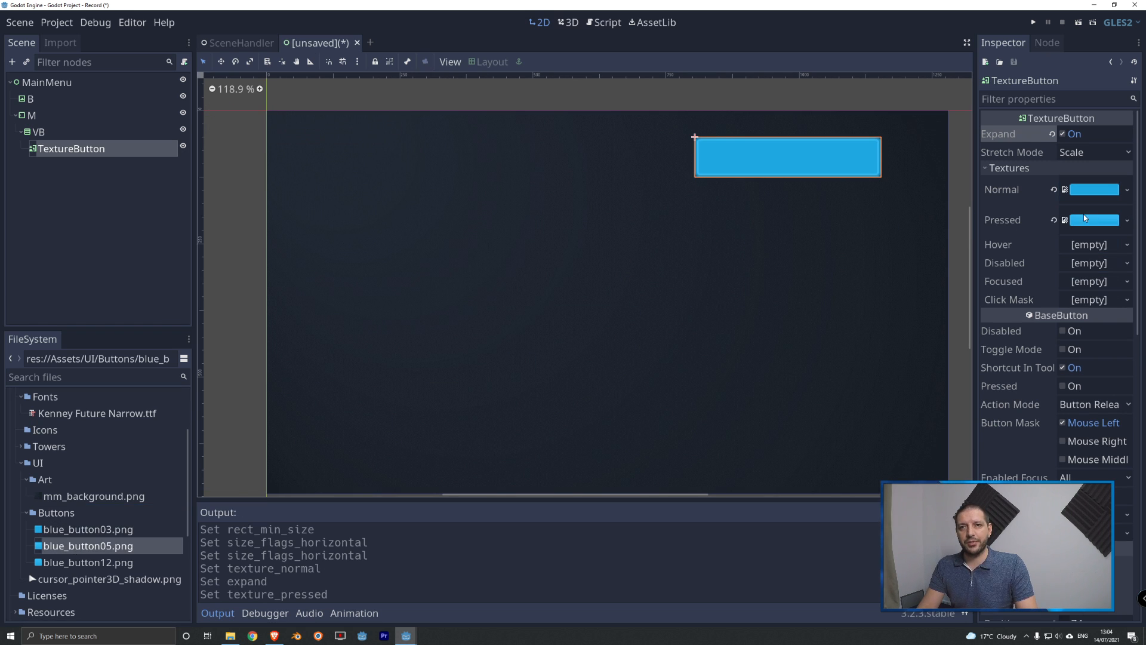
Step: Run the current scene, saving it as MainMenu.tscn in res://Scenes/UIScenes
left_click(1079, 23)
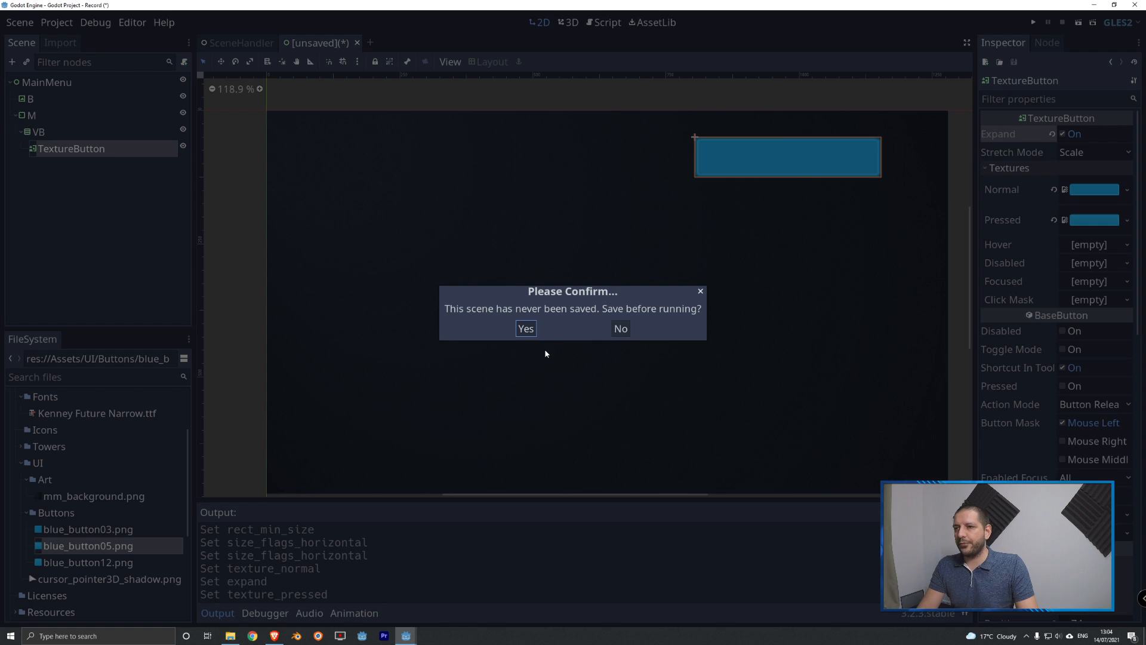
left_click(524, 329)
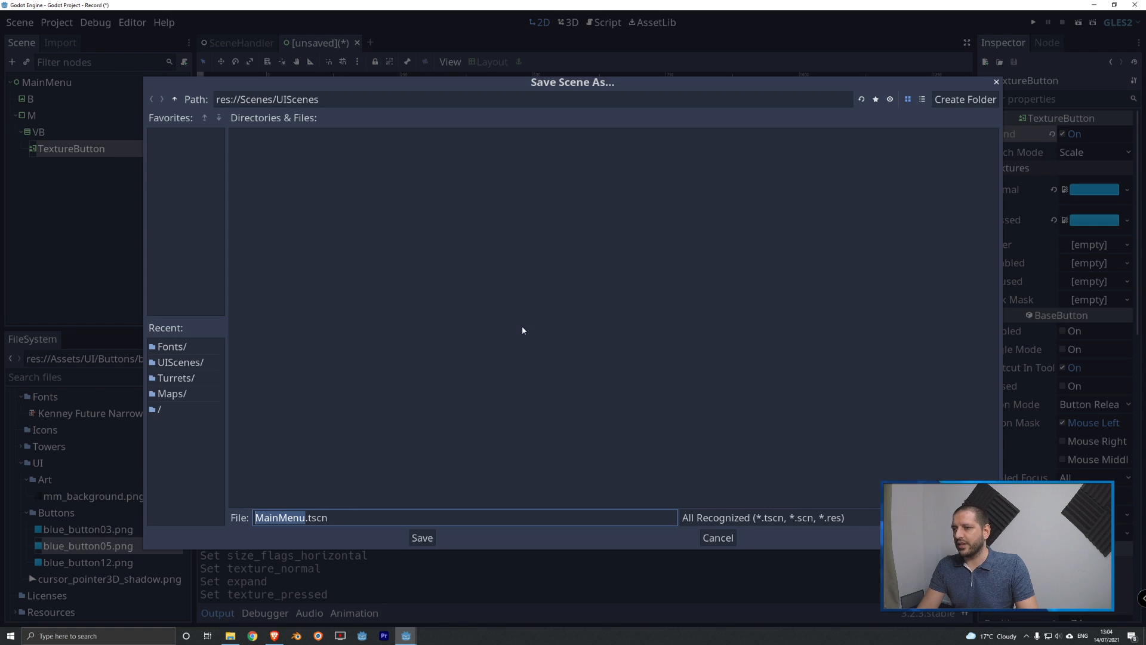
left_click(175, 100)
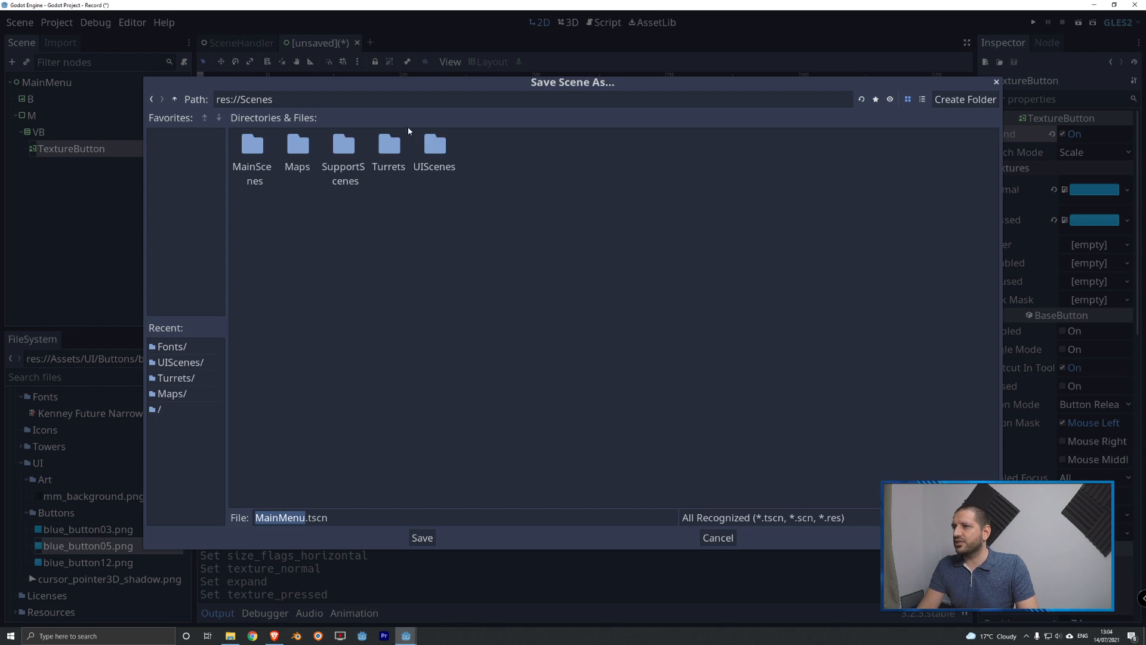
left_click(175, 99)
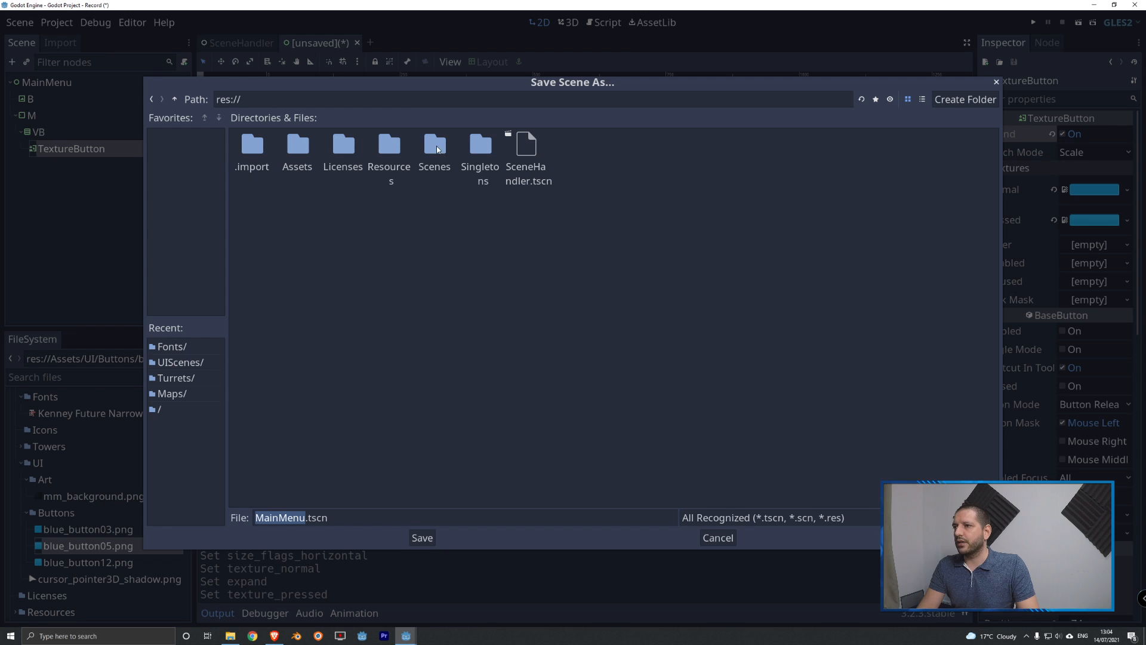
double_click(439, 148)
double_click(435, 148)
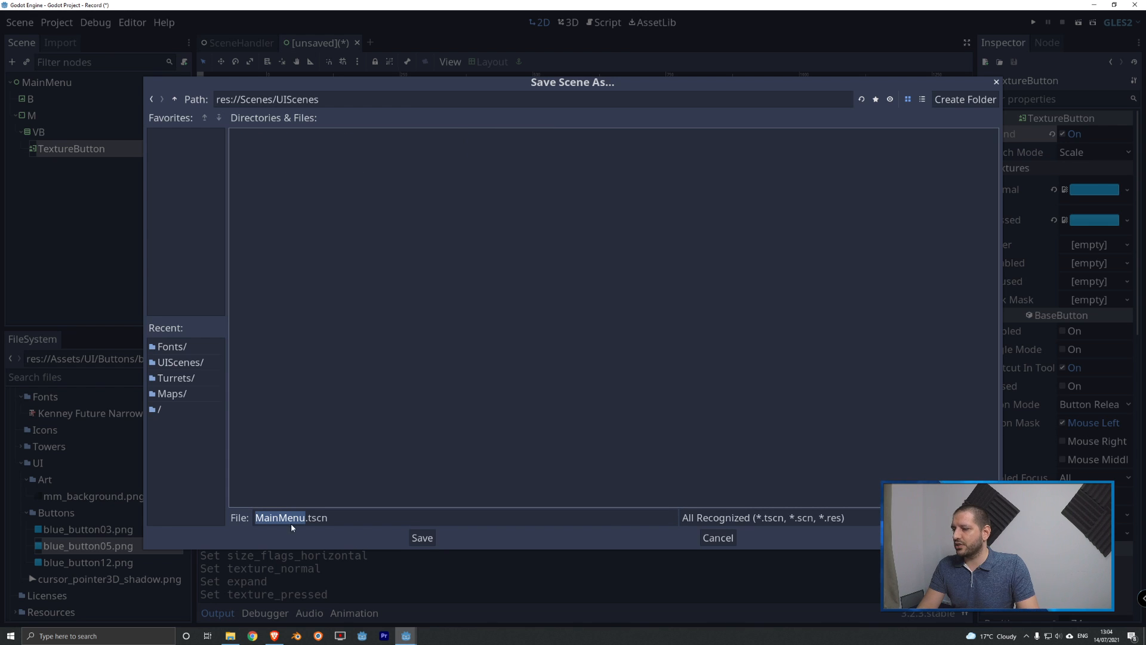
left_click(422, 538)
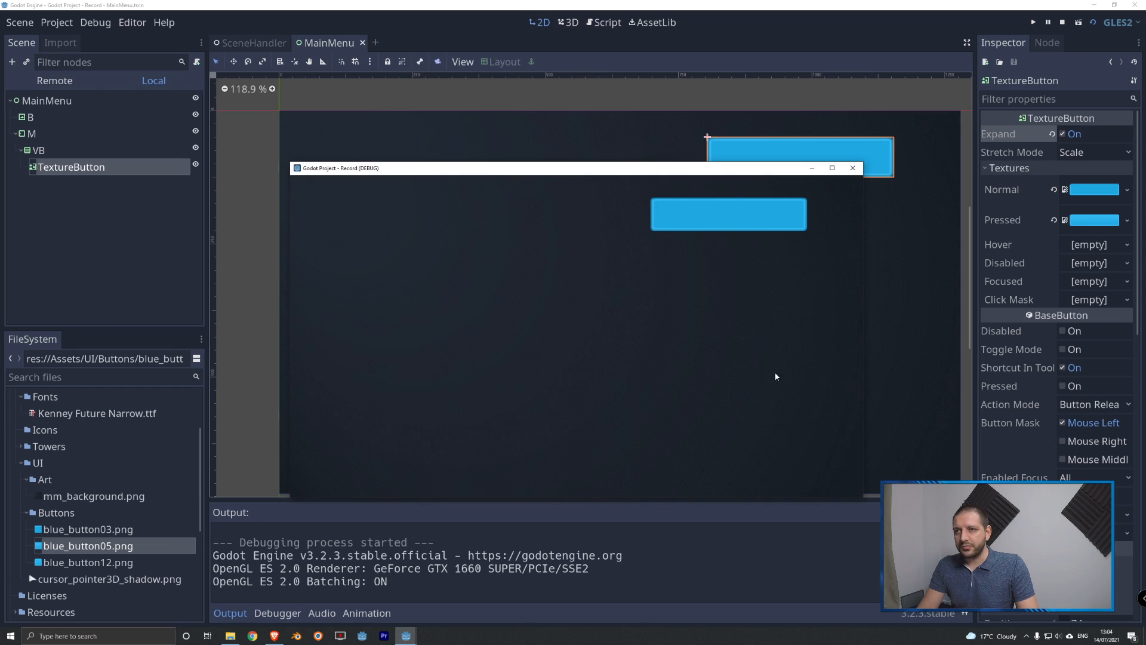
Step: Test the blue button's pressed texture repeatedly in the running game, and close the game window
left_click(725, 220)
left_click(746, 223)
left_click(710, 221)
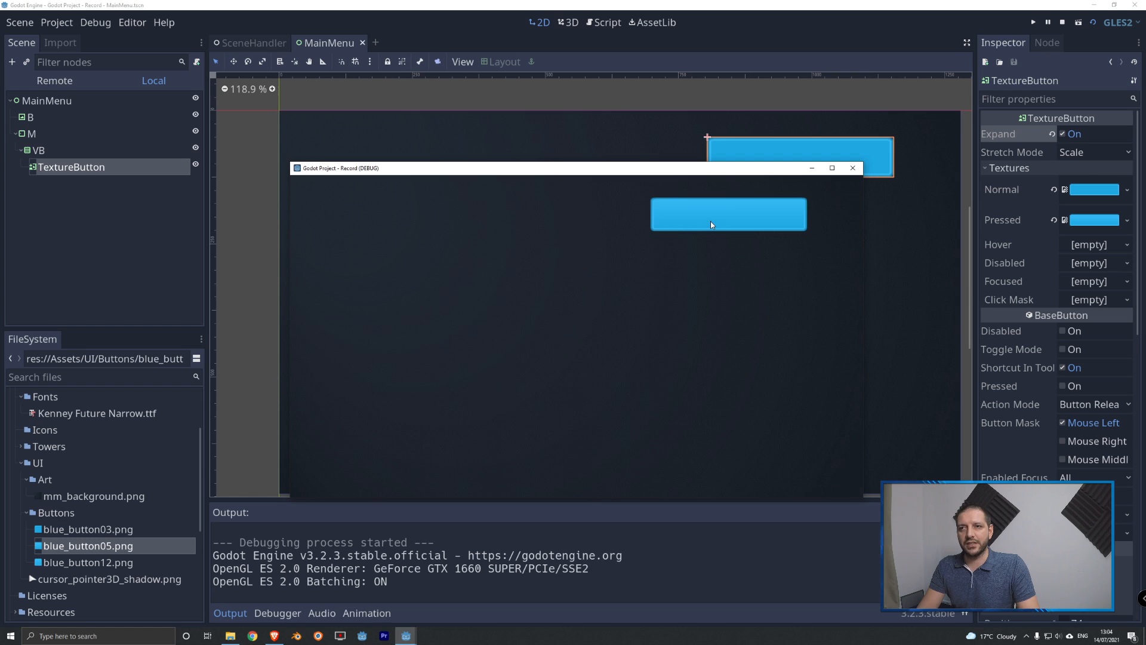
left_click(711, 222)
left_click(740, 219)
left_click(751, 219)
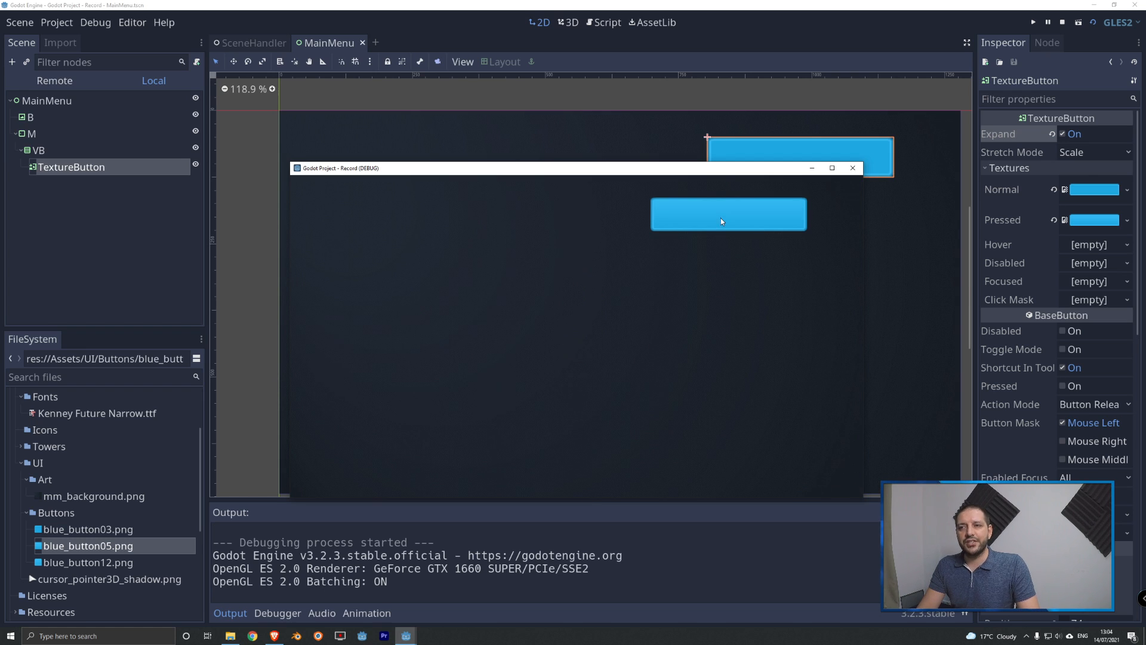
left_click(721, 221)
left_click(708, 219)
left_click(727, 220)
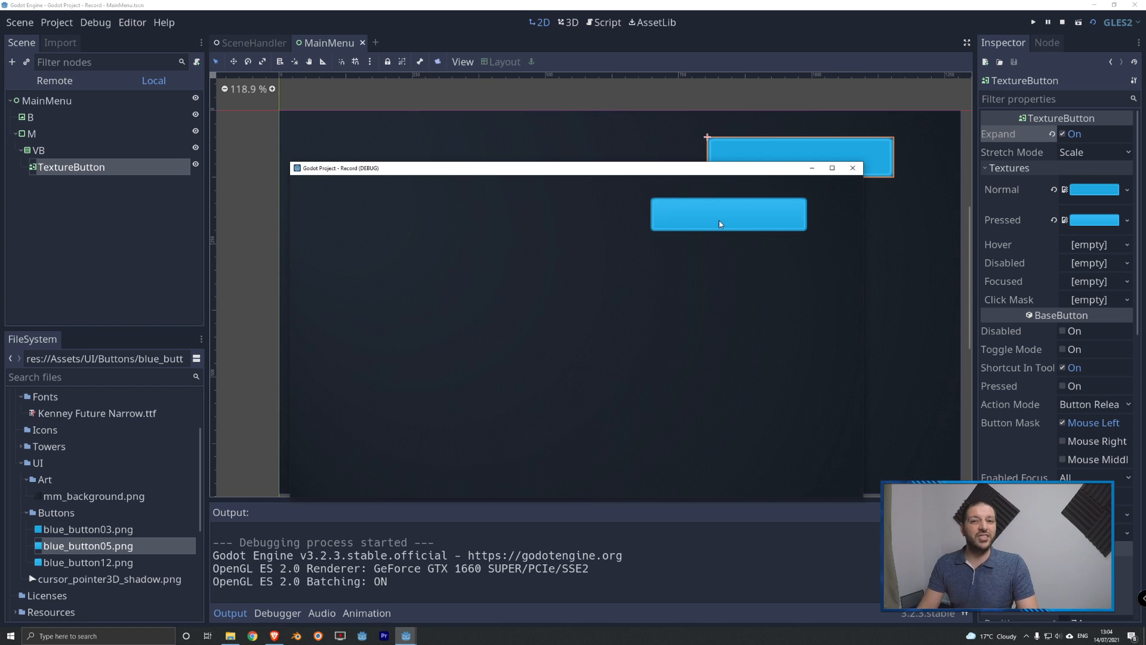
left_click(725, 223)
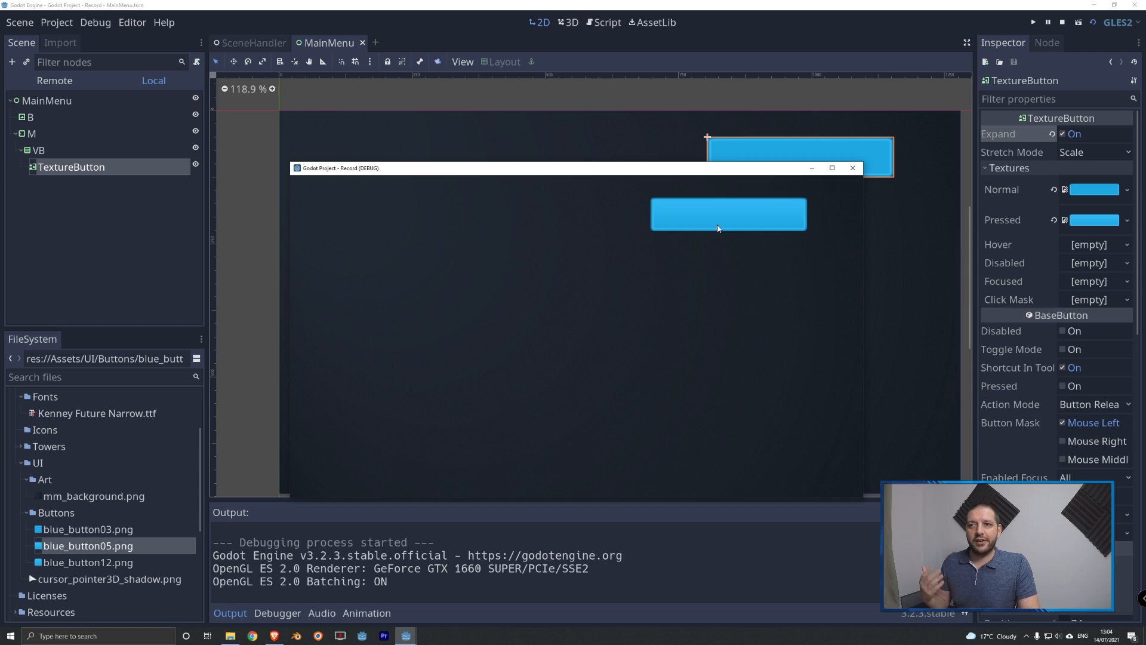
left_click(738, 221)
left_click(739, 224)
left_click(737, 224)
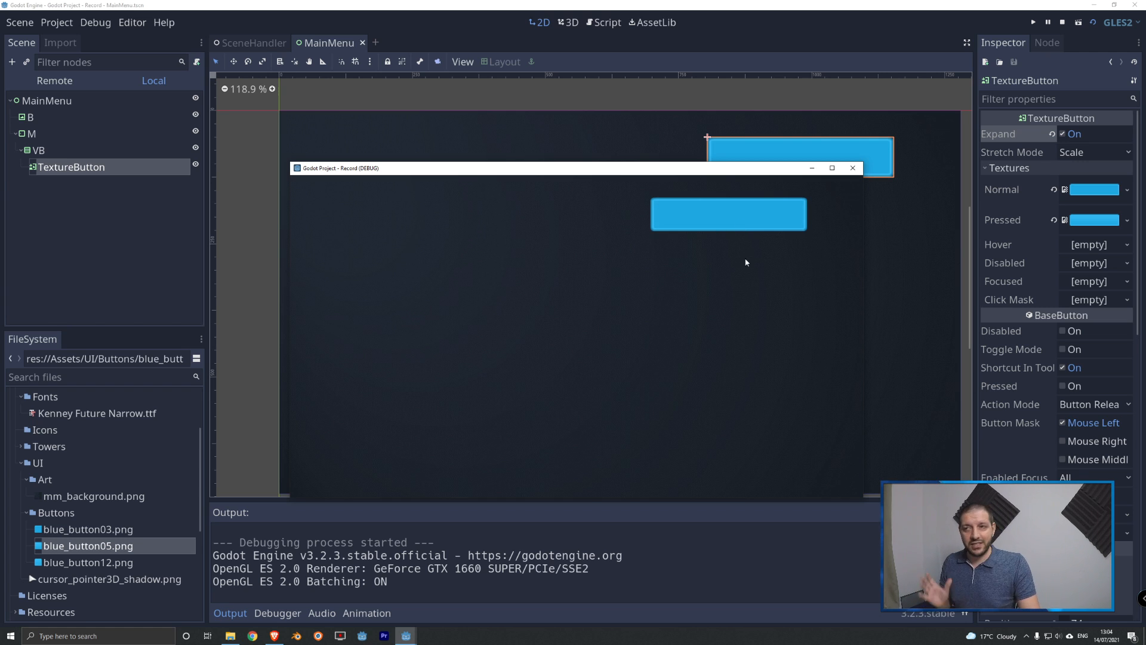
left_click(735, 231)
left_click(730, 229)
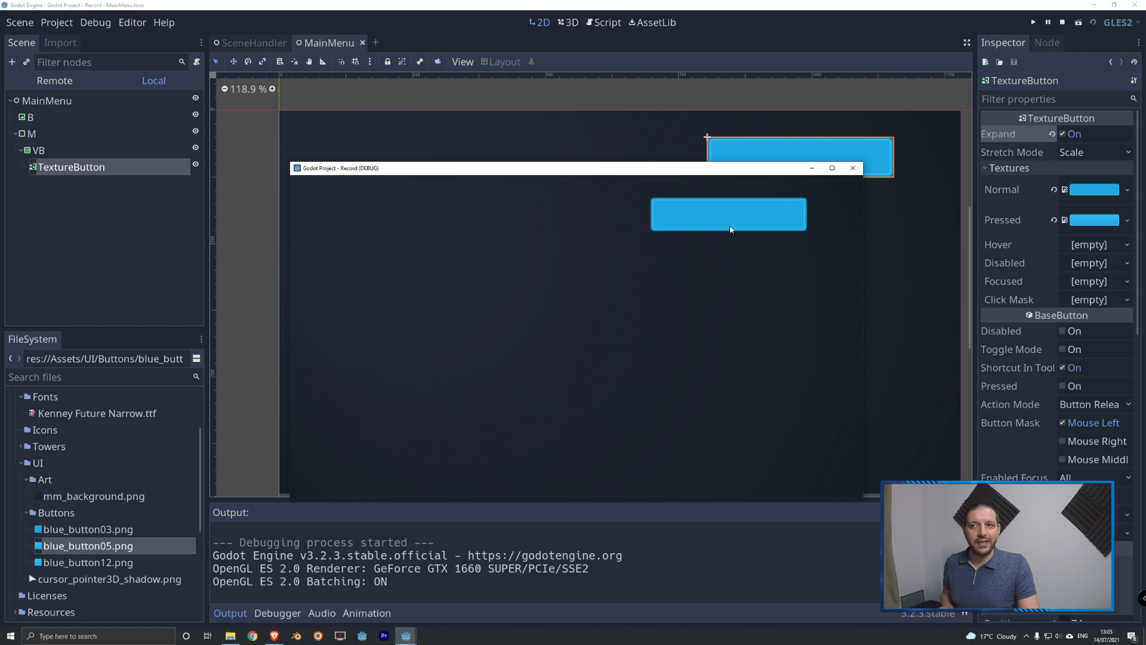
left_click(734, 218)
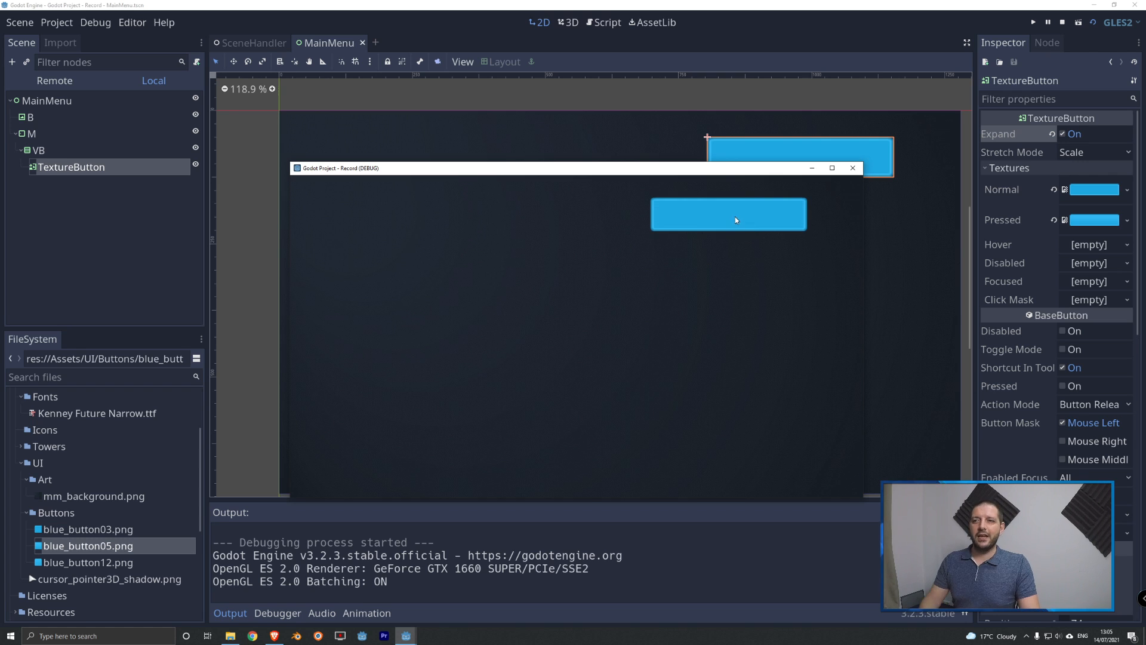
left_click(710, 220)
left_click(744, 229)
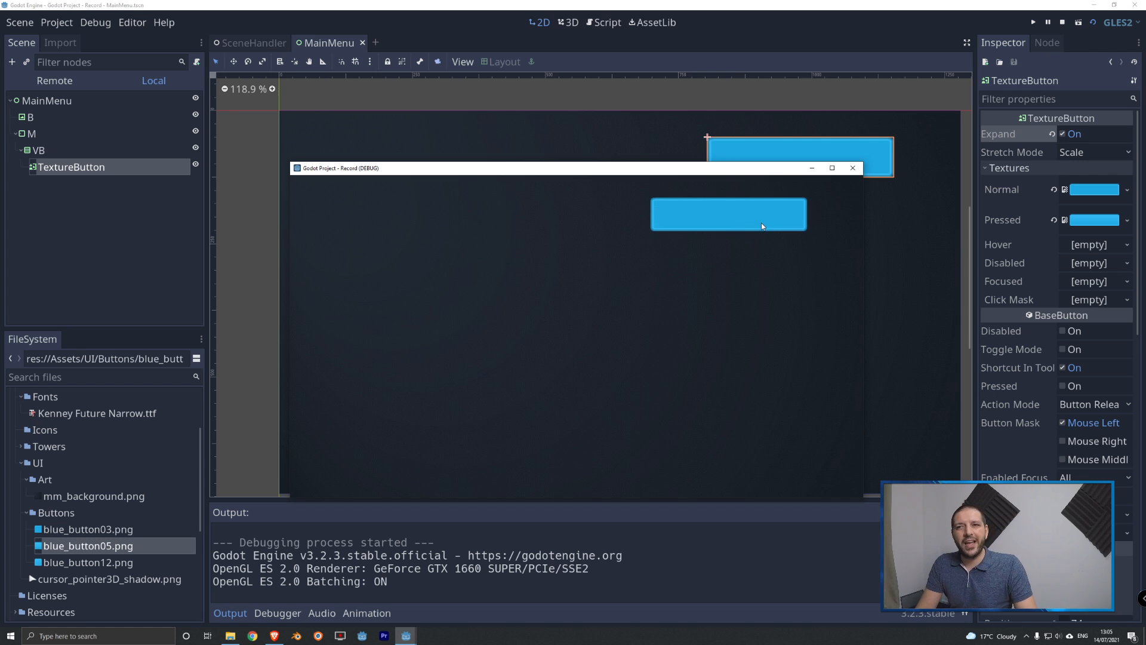
left_click(853, 169)
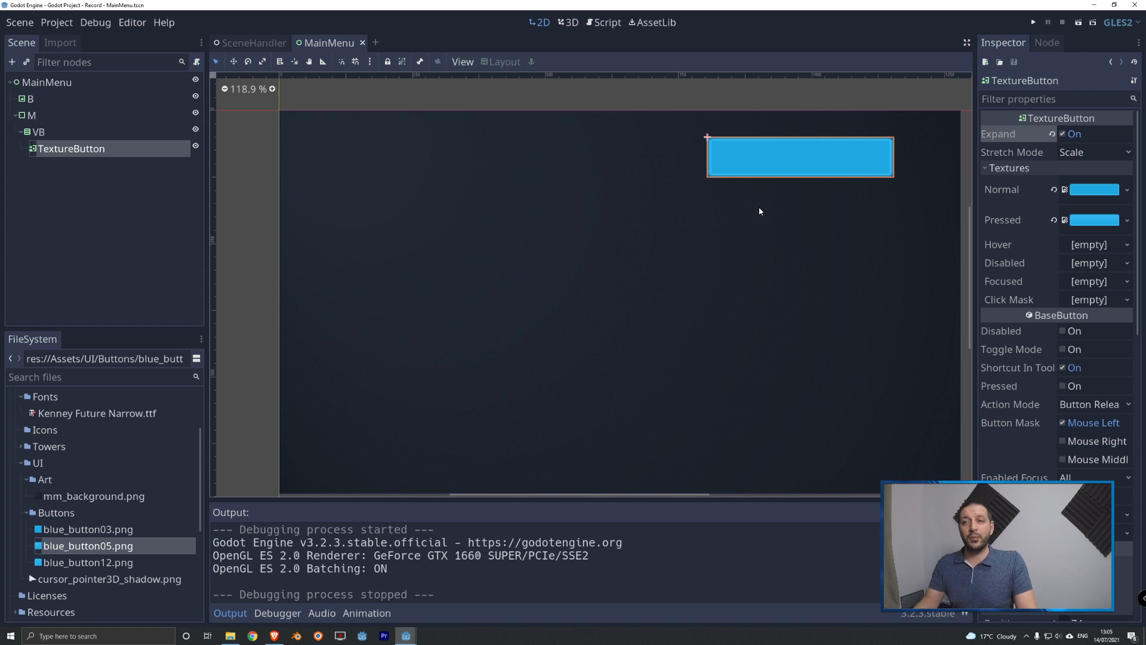
Step: Add a Label child node to the TextureButton
right_click(59, 151)
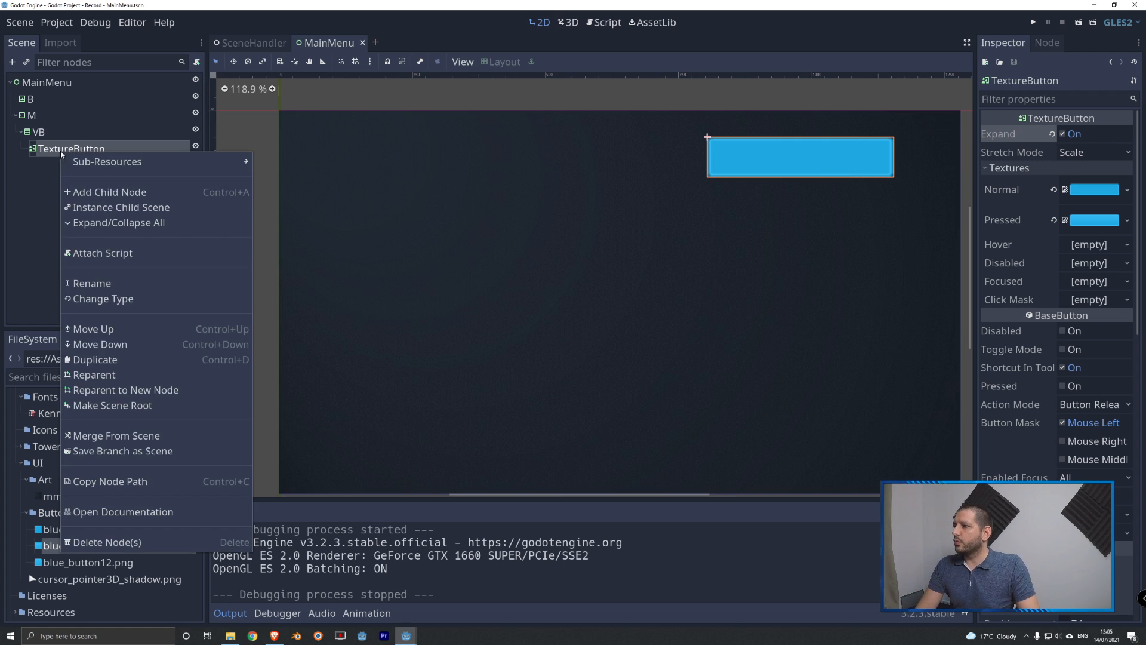
left_click(105, 192)
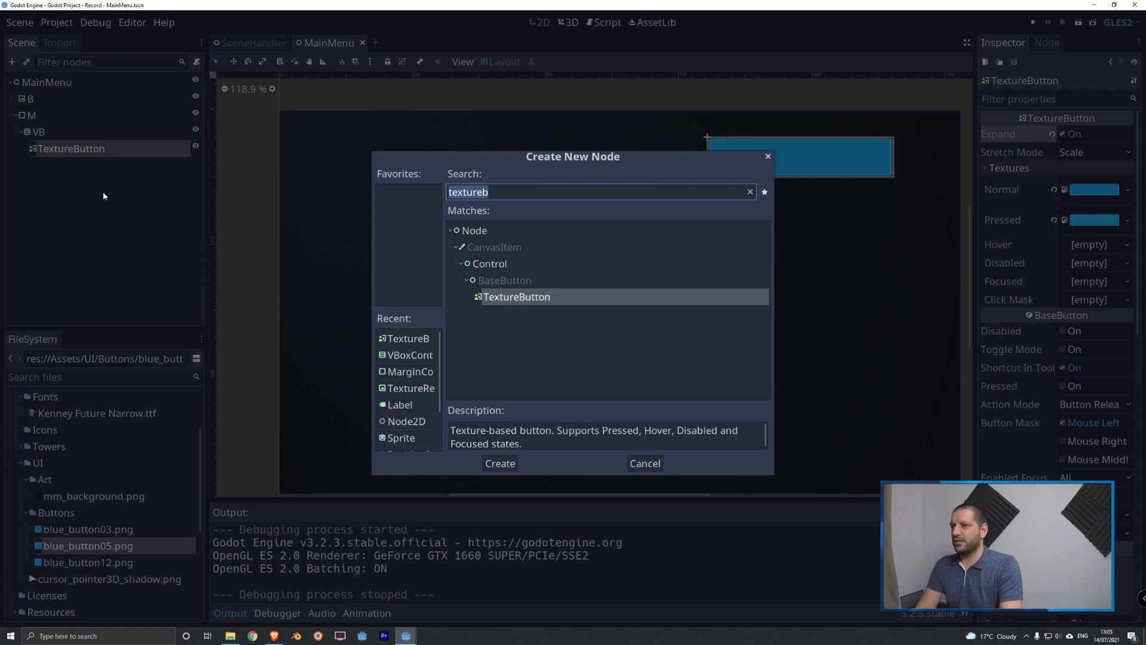
type("label")
key("Return")
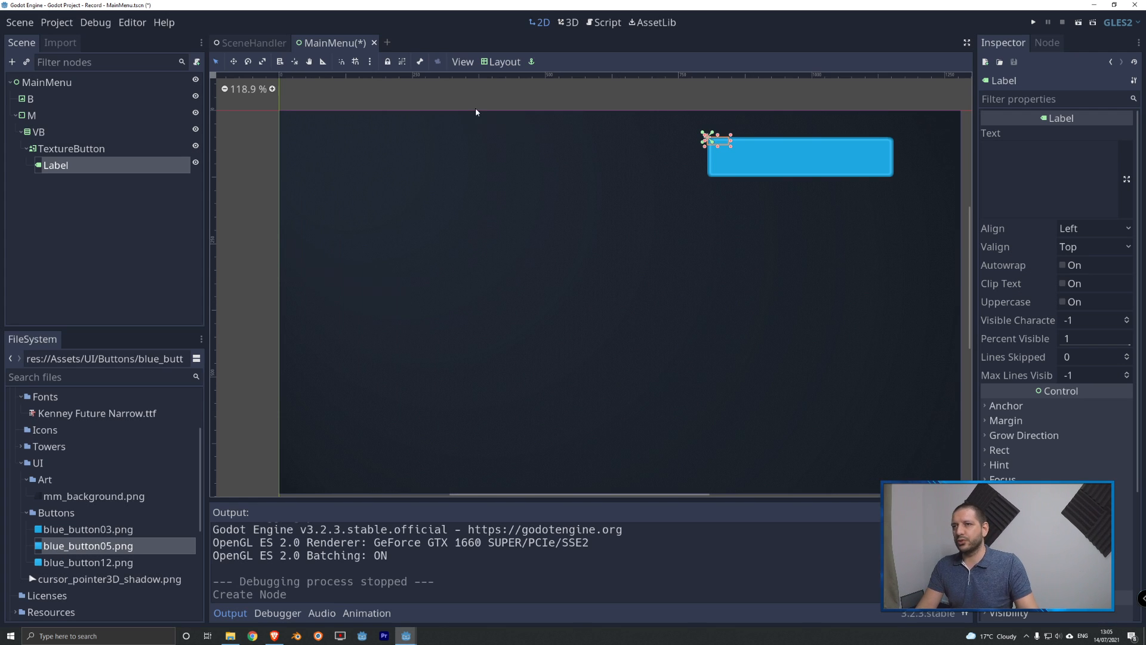
Step: Apply the Full Rect layout to the Label and set its text to "New Game"
scroll(898, 131, "up", 4)
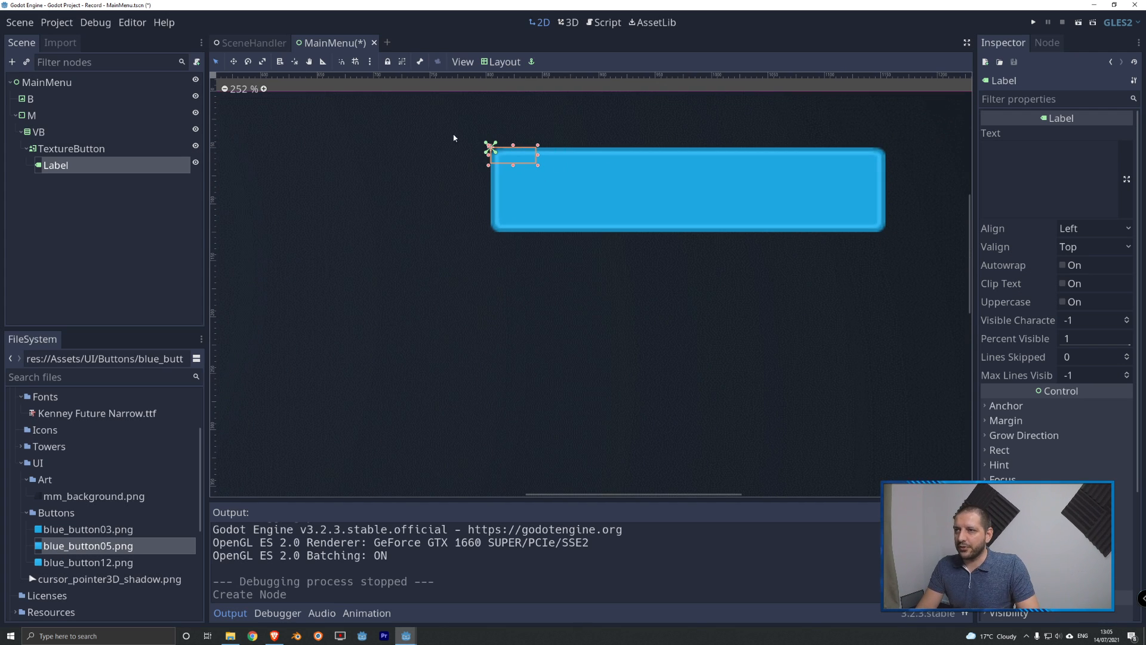
left_click(499, 62)
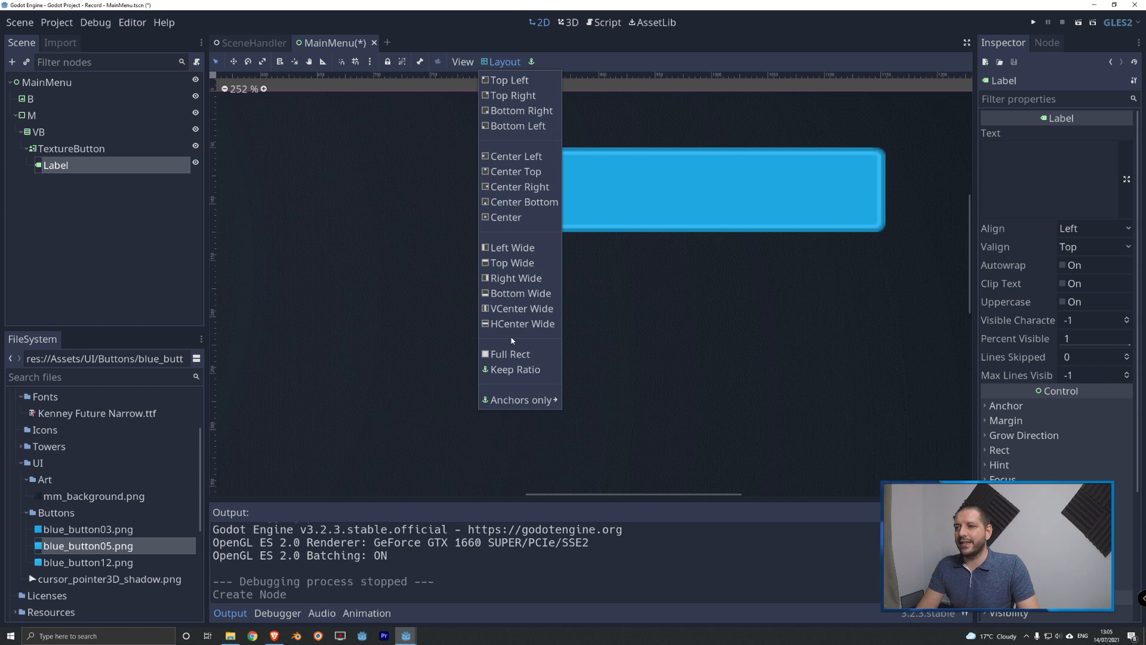
left_click(515, 353)
left_click(1106, 189)
type("New Game")
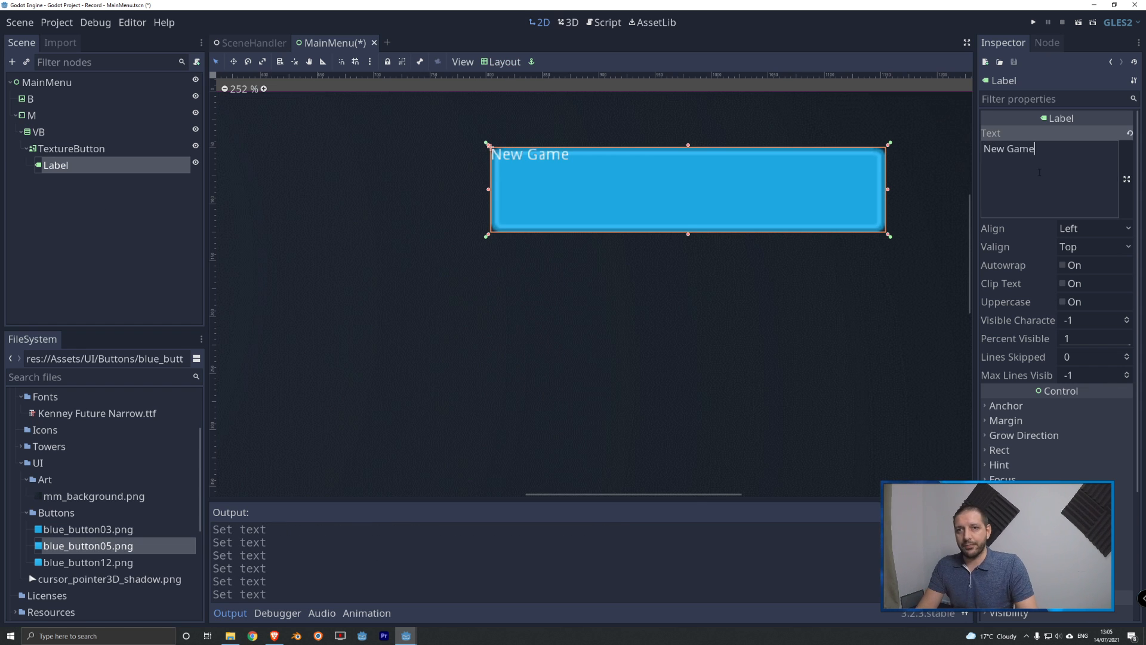
Step: Set both the Align and Valign of the New Game label to Center
left_click(1086, 233)
left_click(1085, 264)
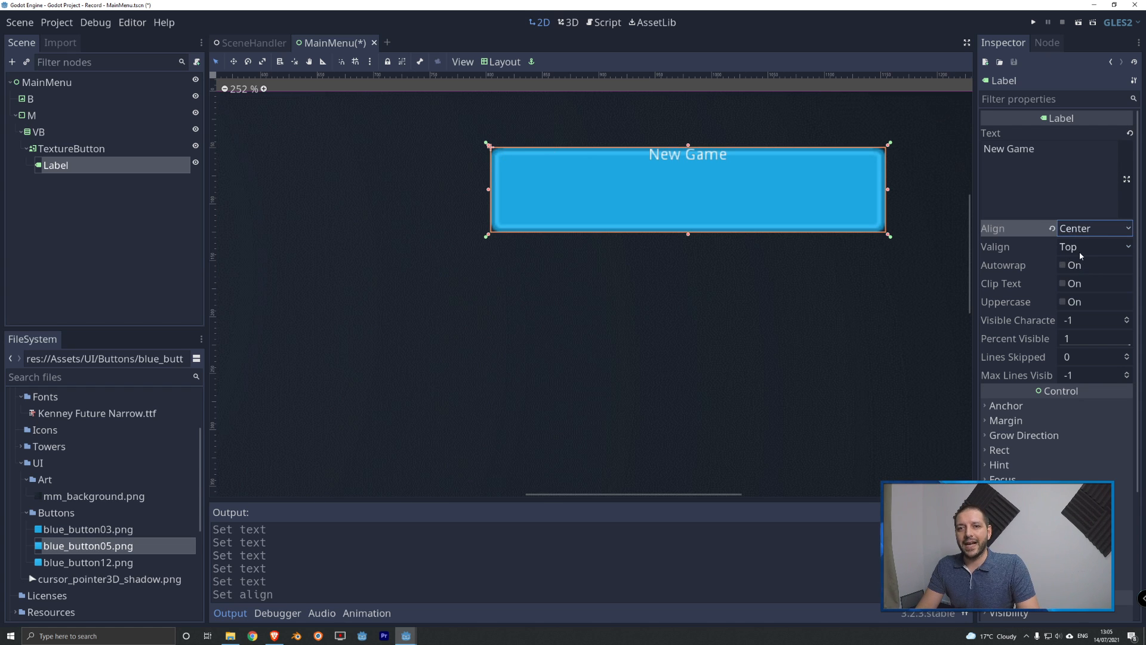
left_click(1082, 246)
left_click(1085, 280)
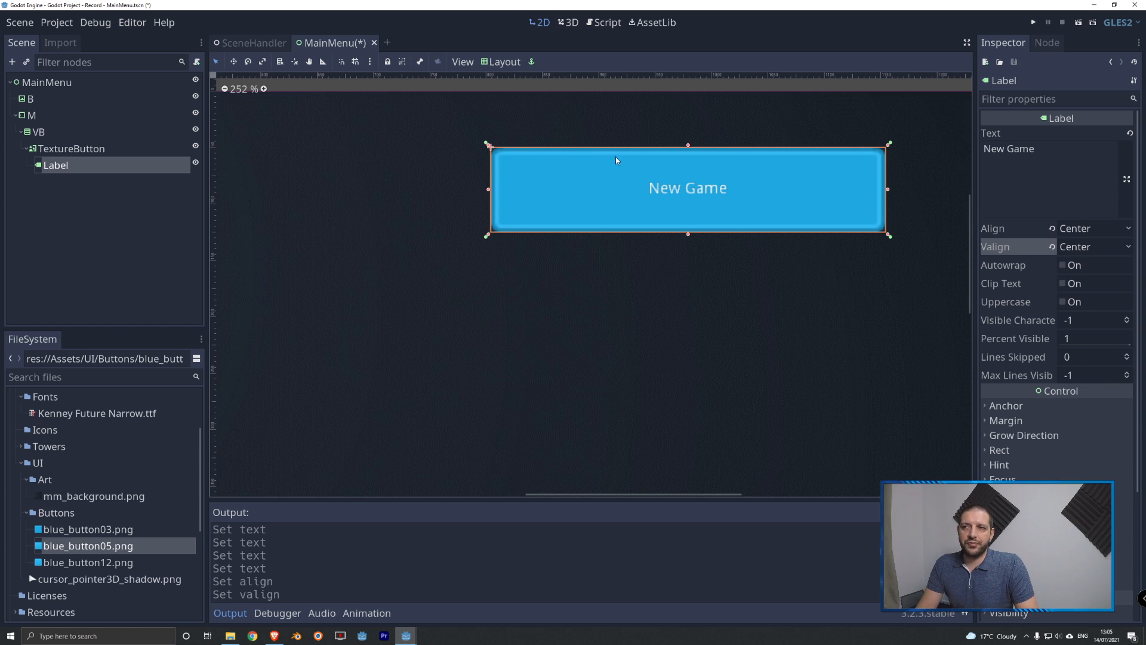
Step: Examine the Label's Theme and Custom Styles properties
scroll(1044, 236, "down", 3)
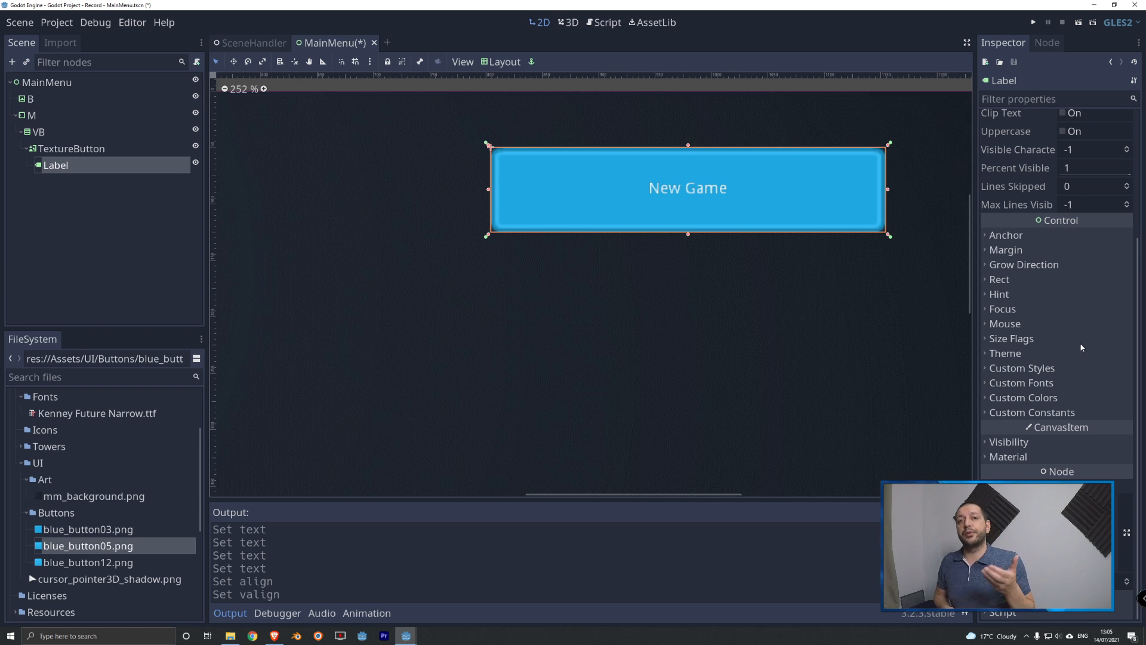
left_click(1005, 354)
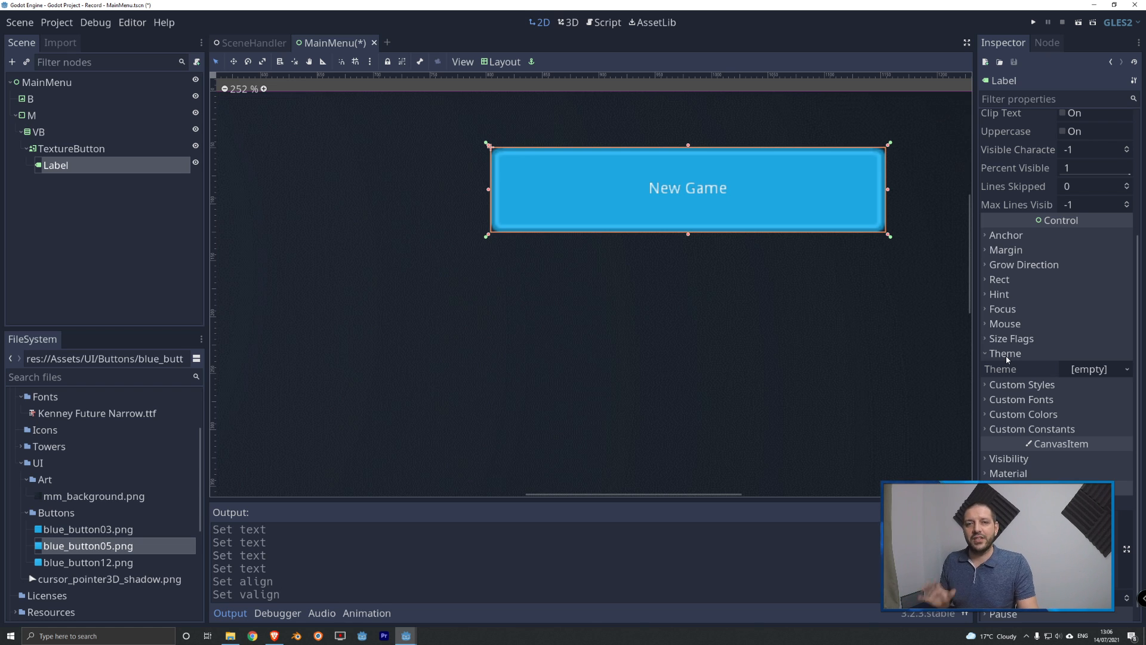
left_click(1007, 357)
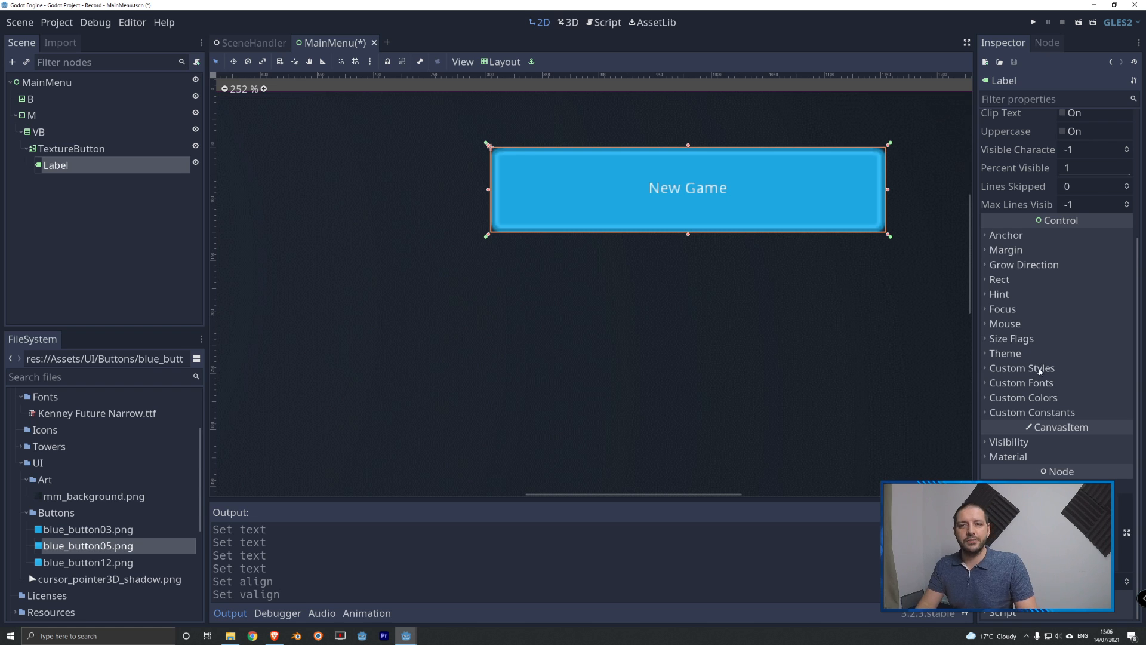
left_click(1025, 370)
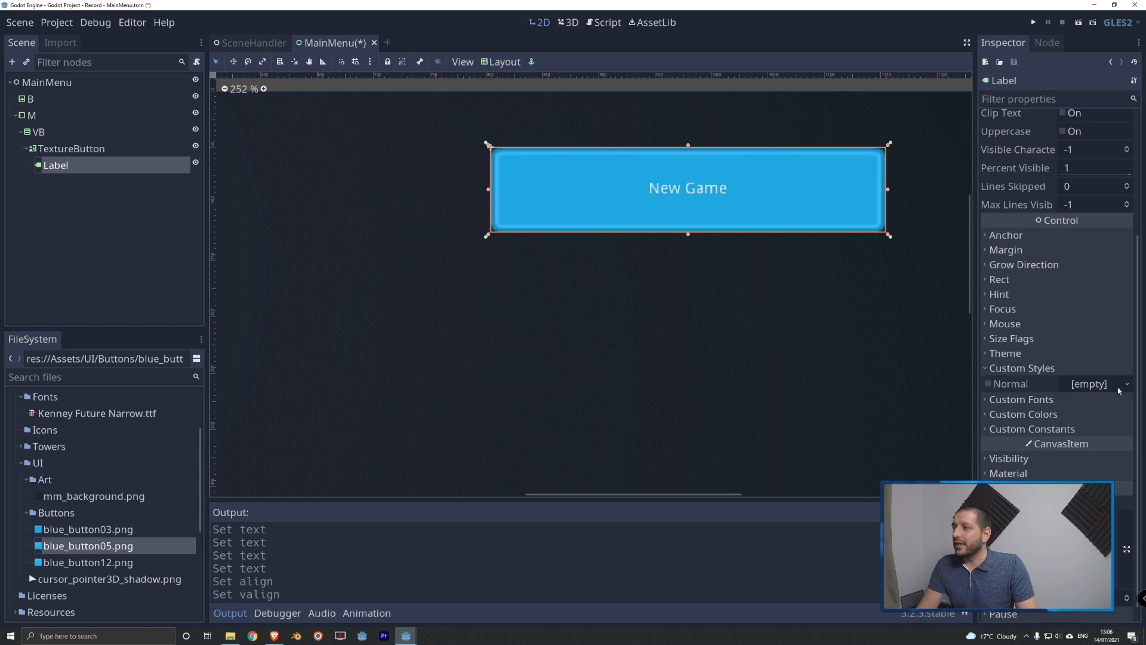
left_click(1009, 369)
left_click(998, 369)
left_click(998, 369)
Step: Assign a new DynamicFont as the Label's custom font and expand the font's properties
left_click(1008, 383)
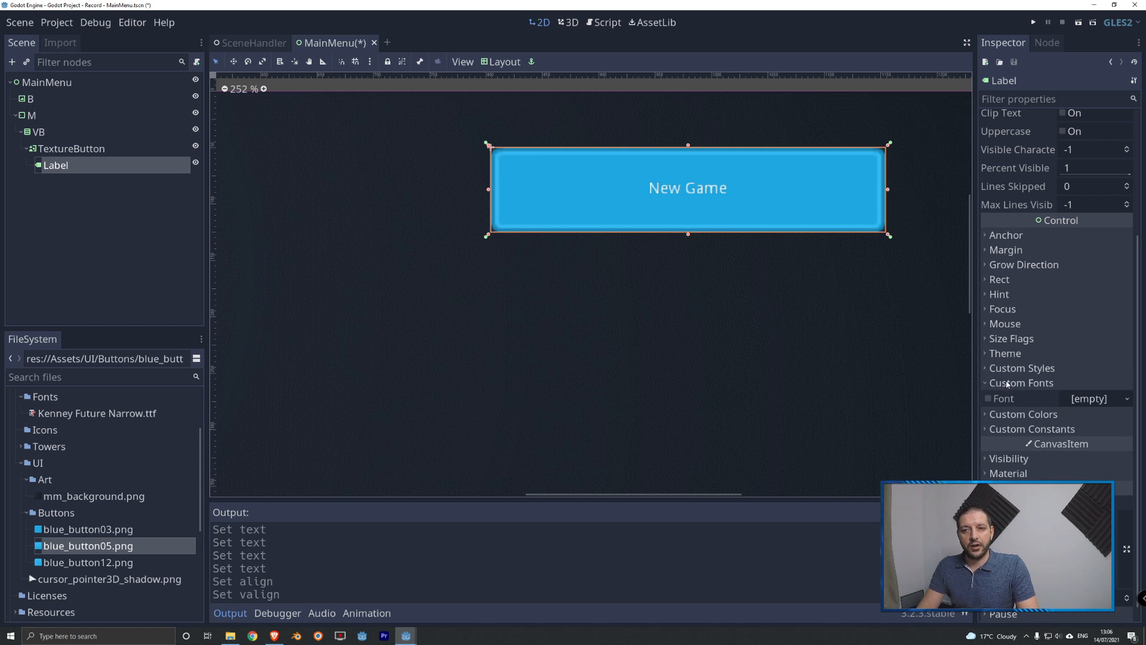
left_click(1090, 399)
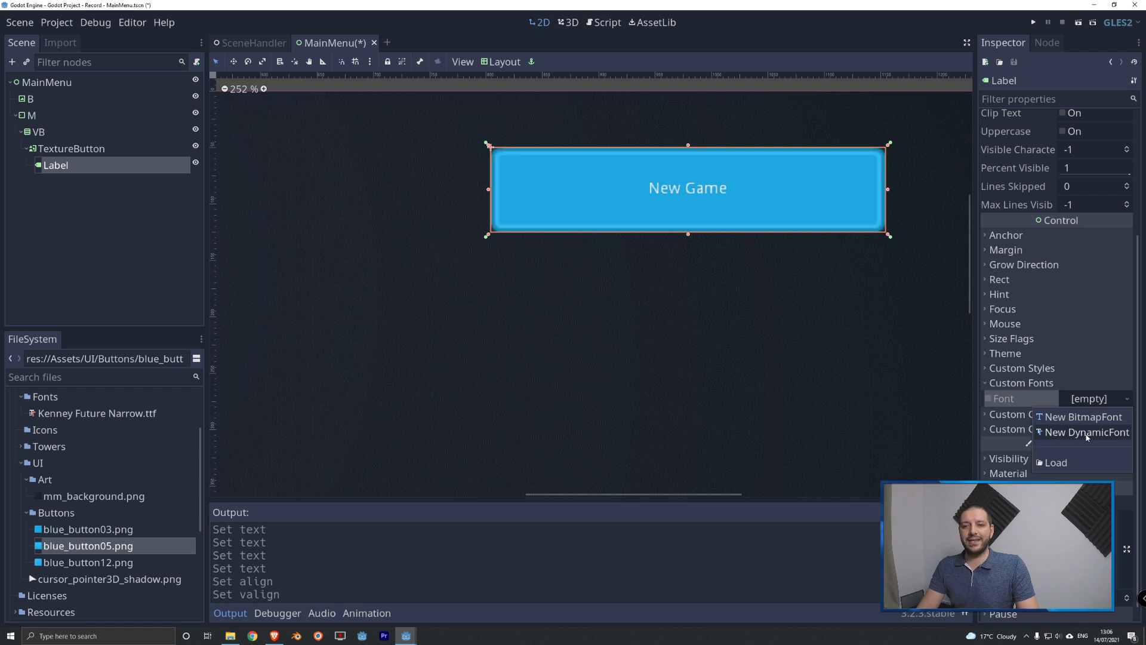
left_click(1086, 433)
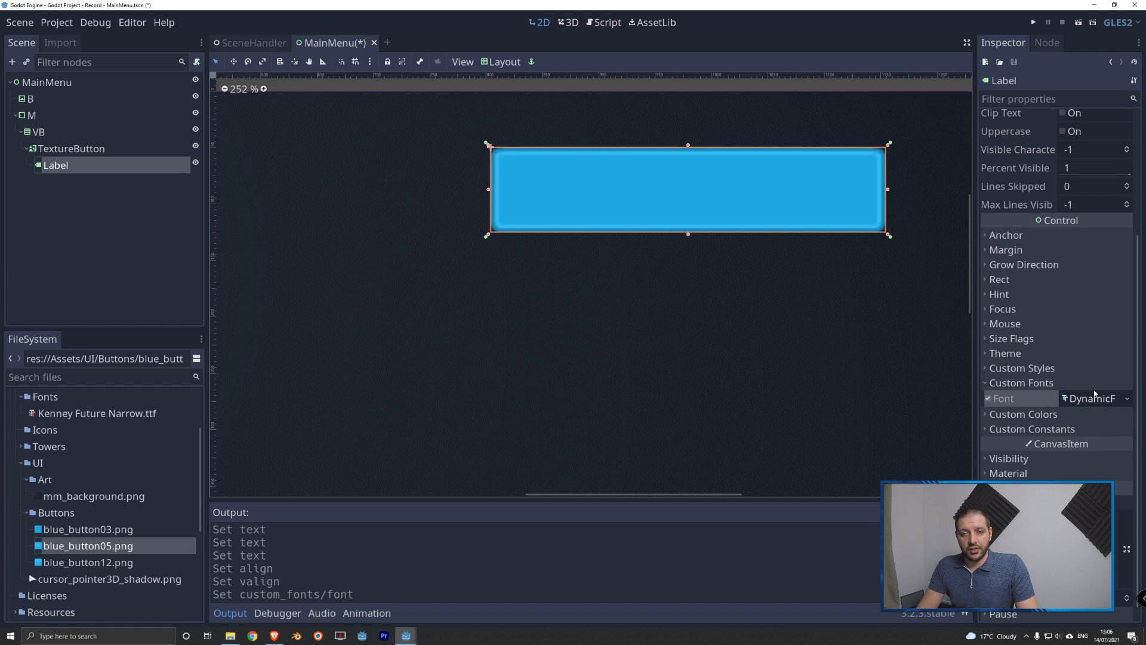
scroll(1093, 400, "down", 1)
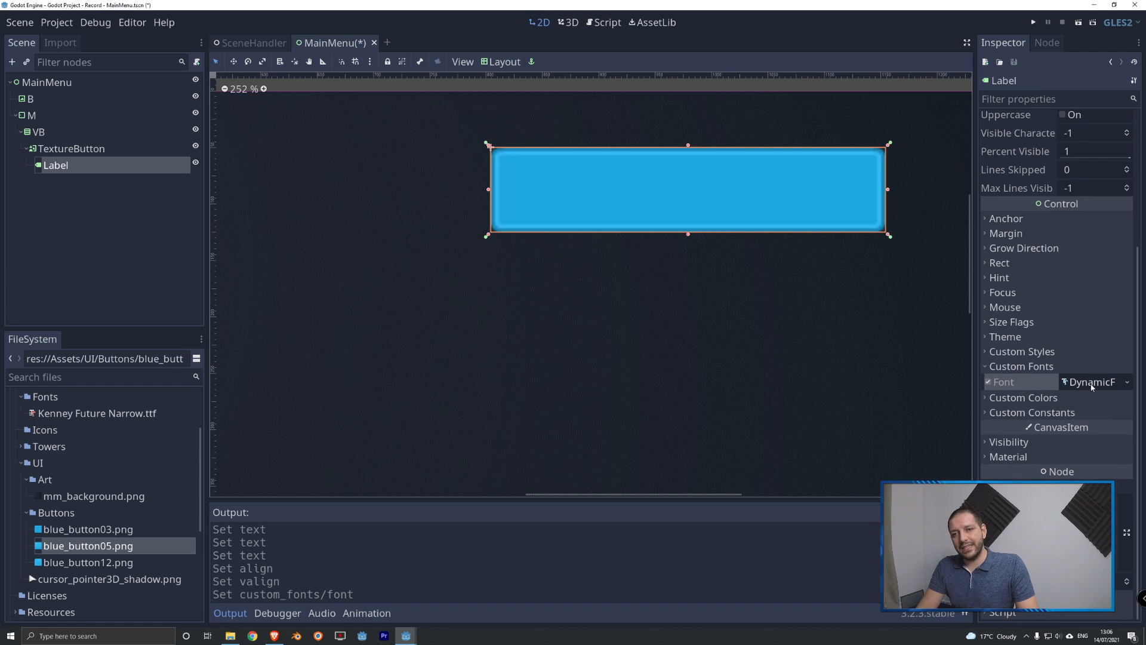
left_click(1088, 383)
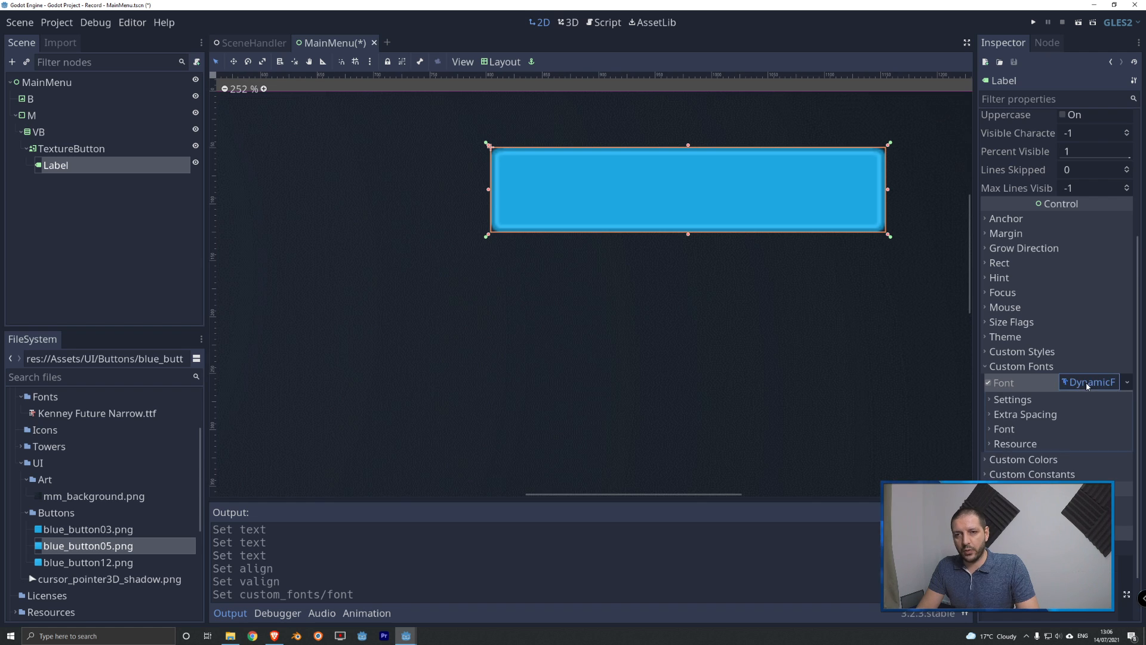
scroll(1015, 346, "down", 3)
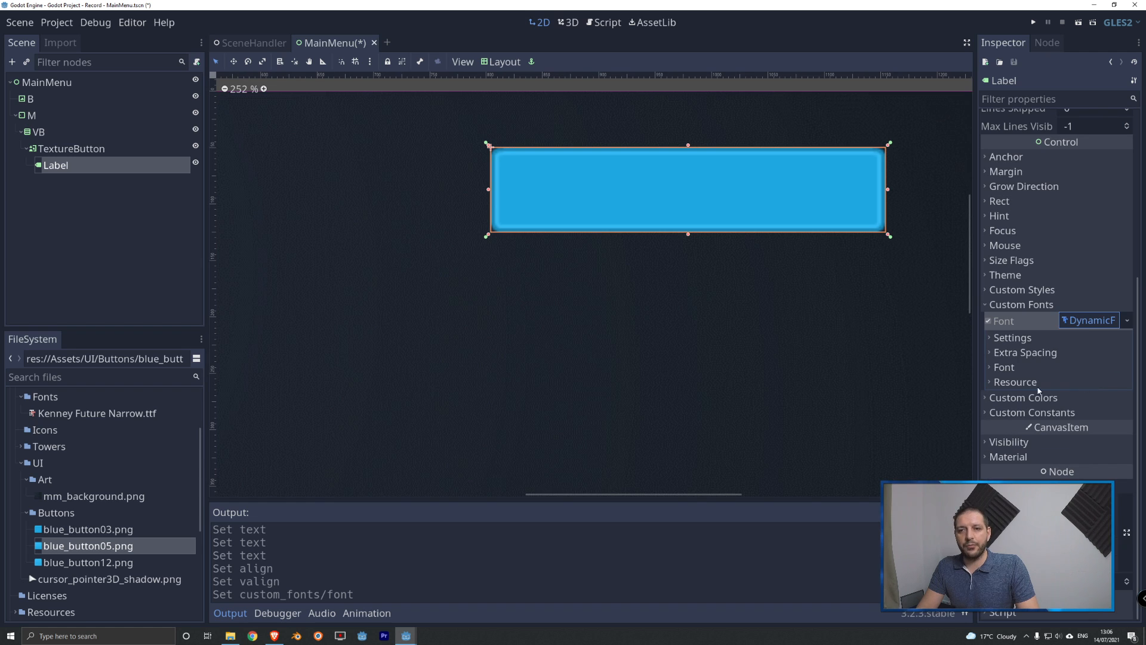
Step: Load Kenney Future Narrow.ttf from res://Assets/Fonts as the Font Data of the Label's DynamicFont
left_click(1006, 368)
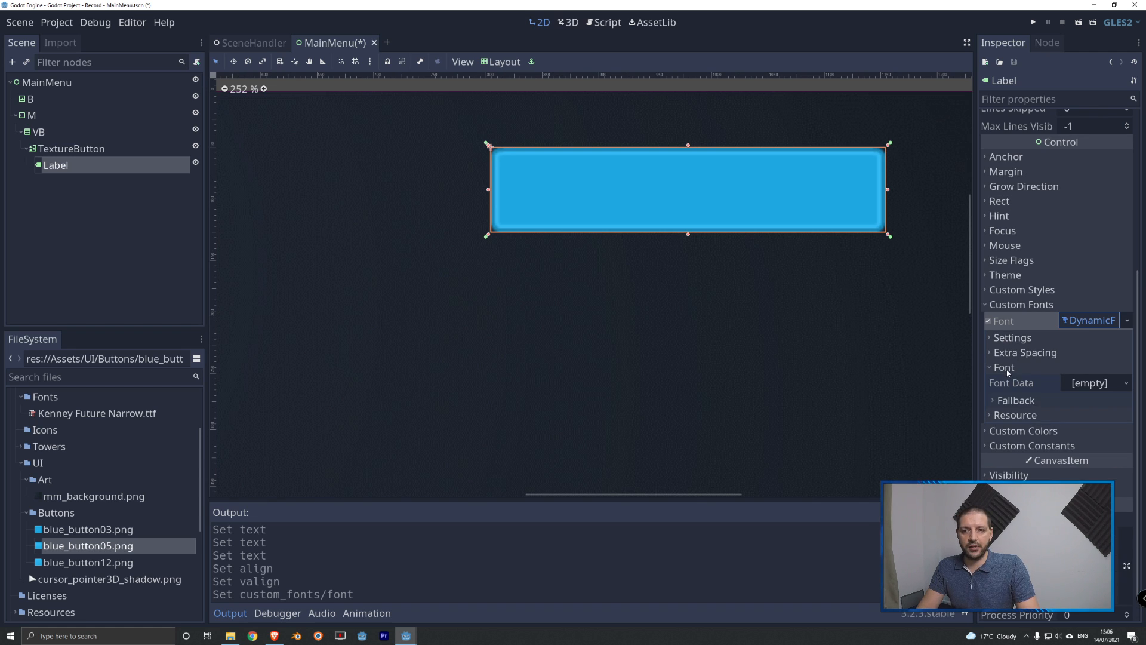
left_click(1126, 385)
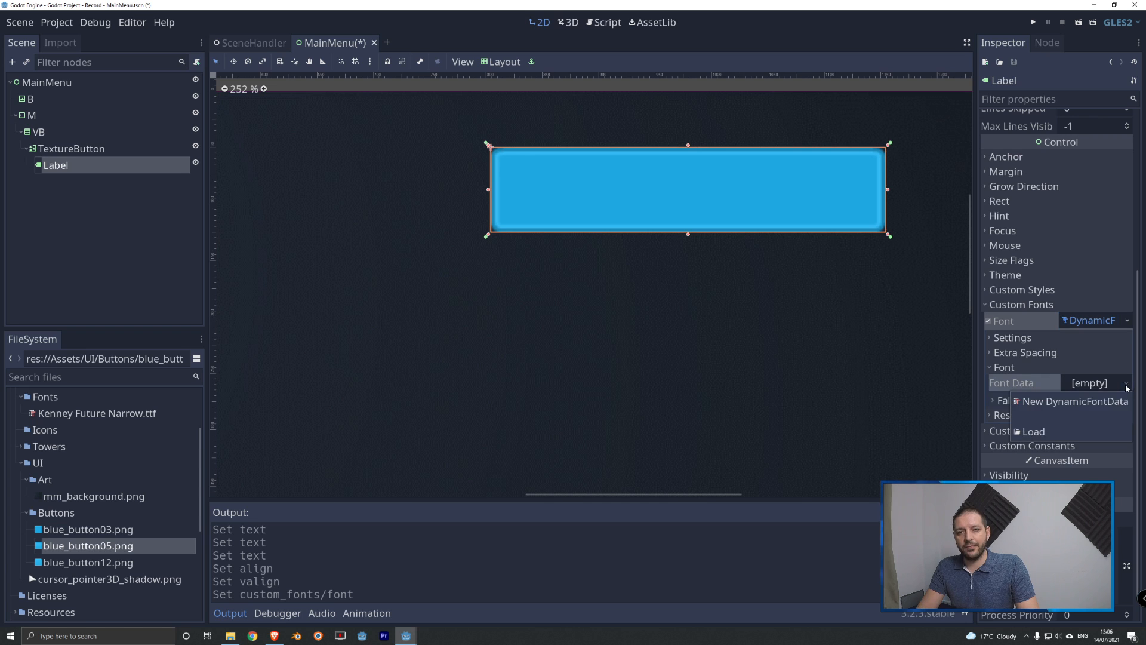
left_click(1034, 432)
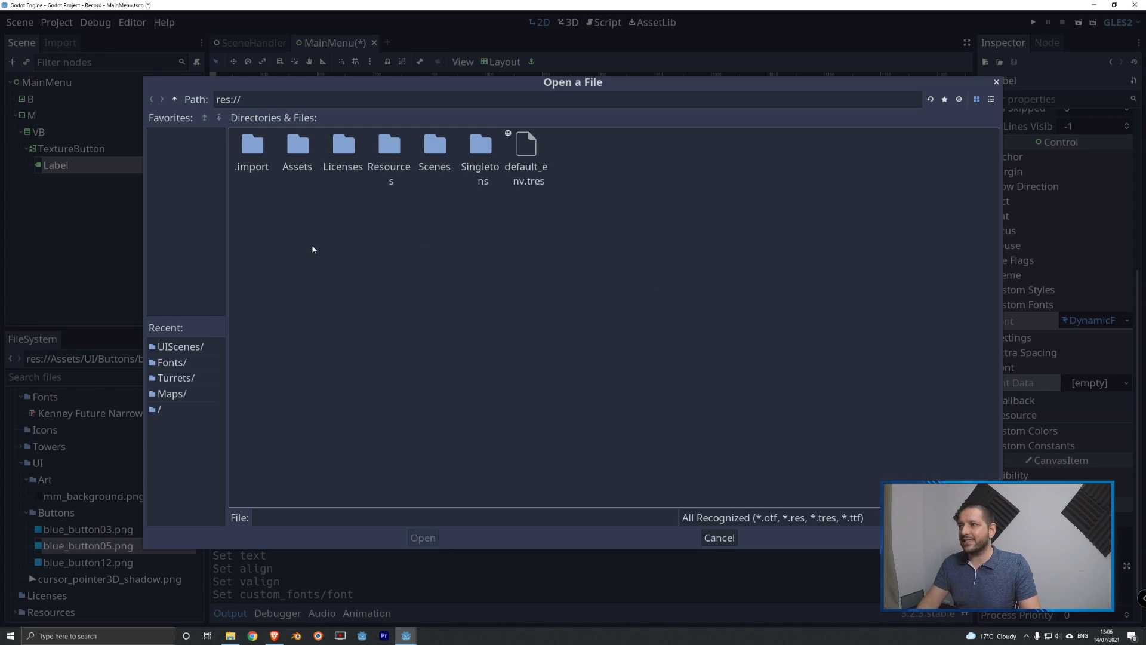
double_click(298, 149)
double_click(345, 148)
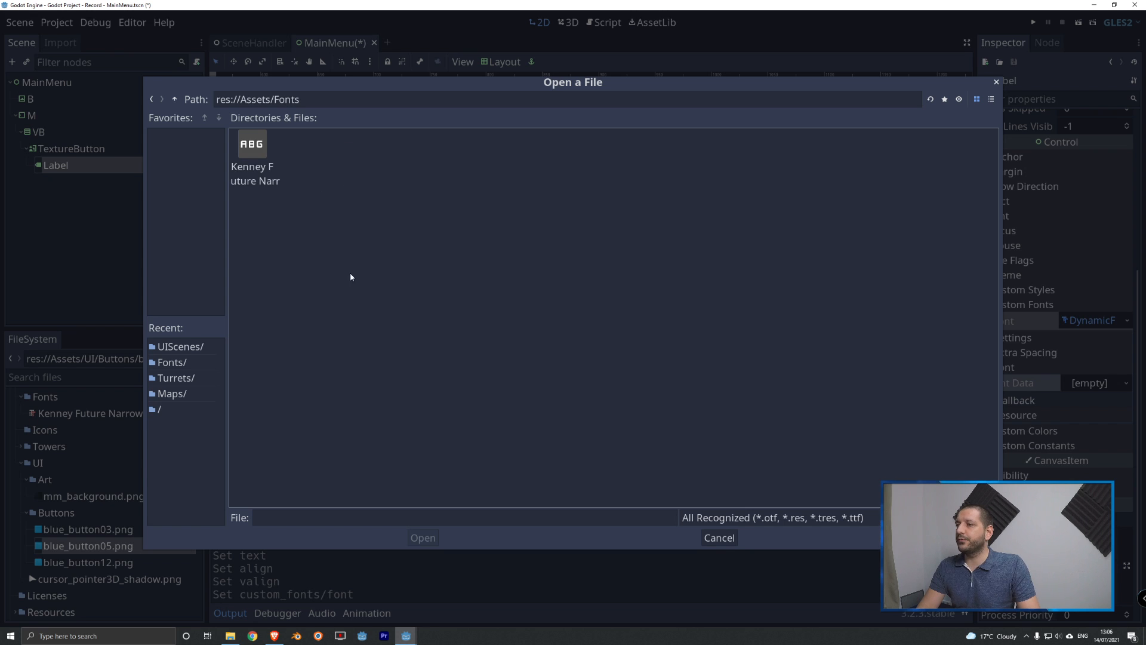
left_click(254, 146)
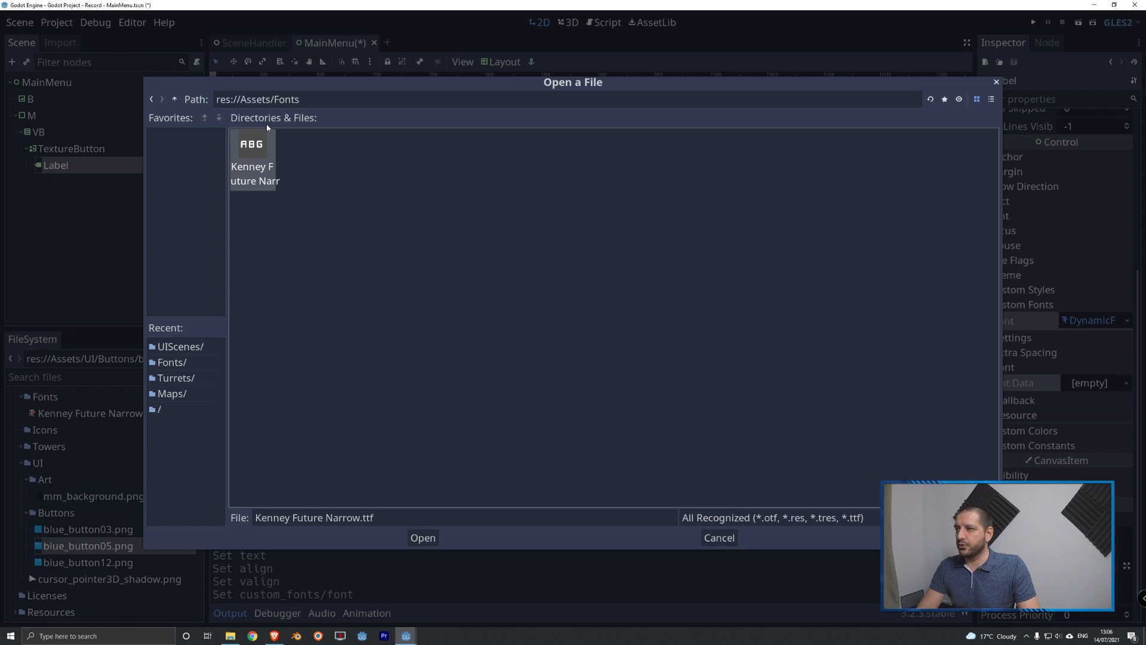
double_click(259, 146)
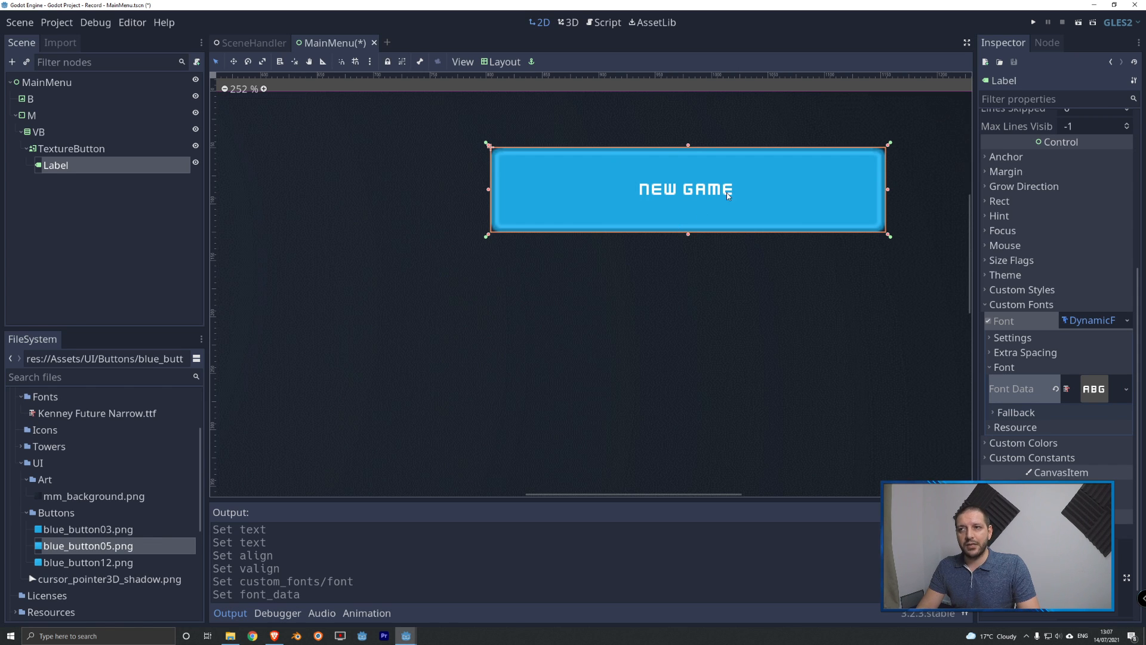
Step: Set the DynamicFont's size to 40 and turn on Use Filter
scroll(780, 153, "up", 3)
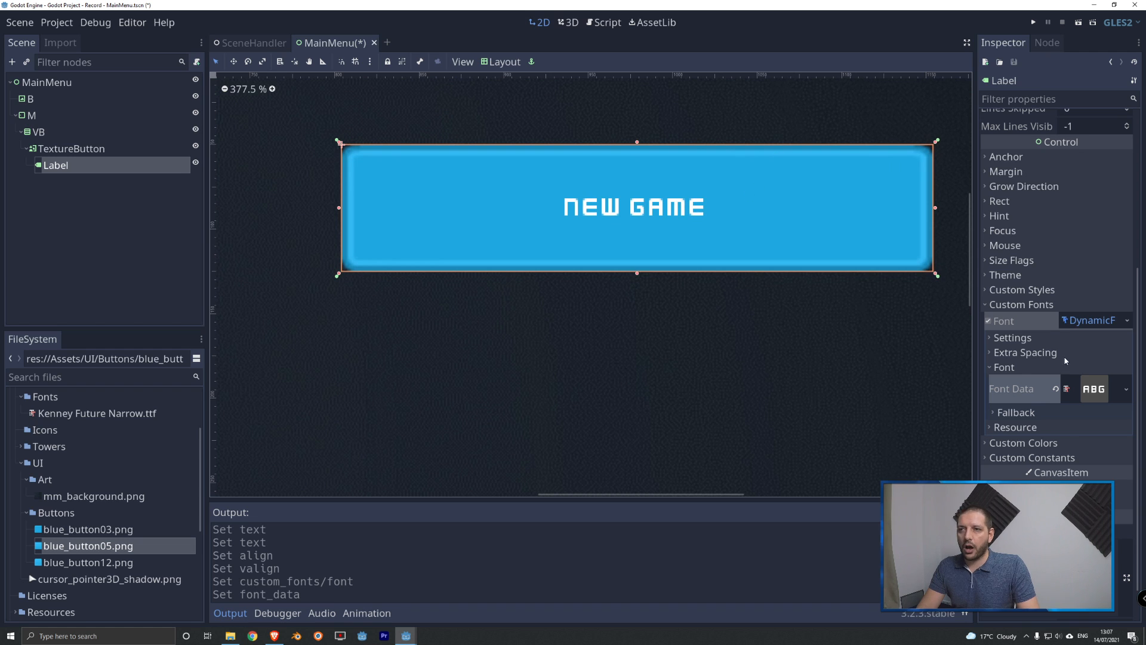
left_click(1005, 367)
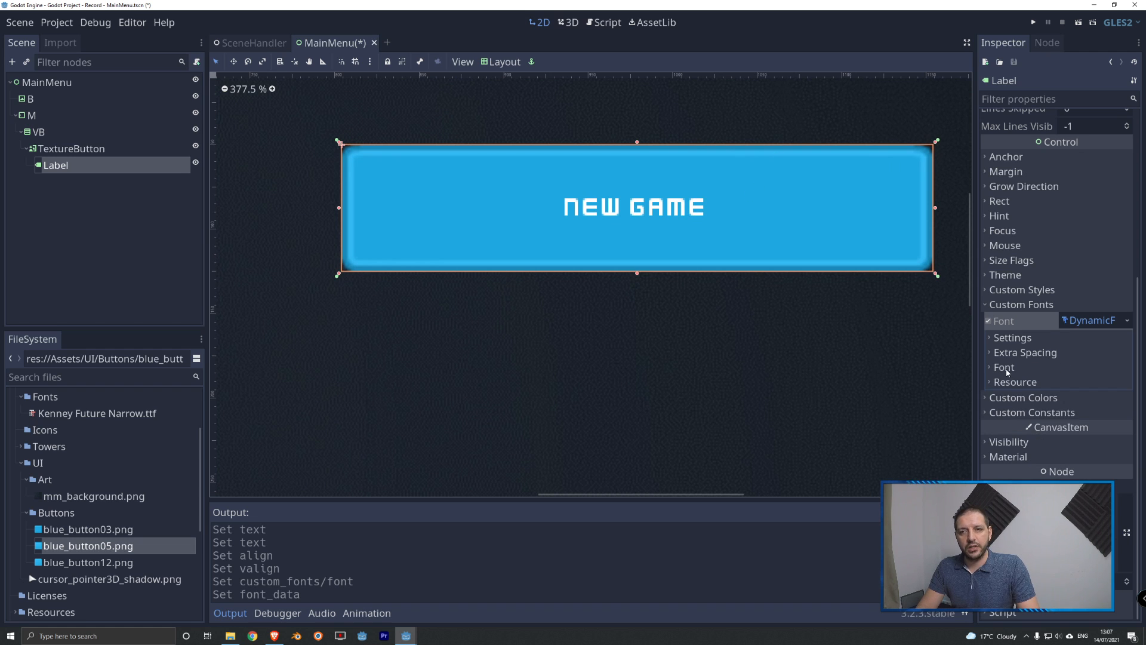
left_click(1008, 338)
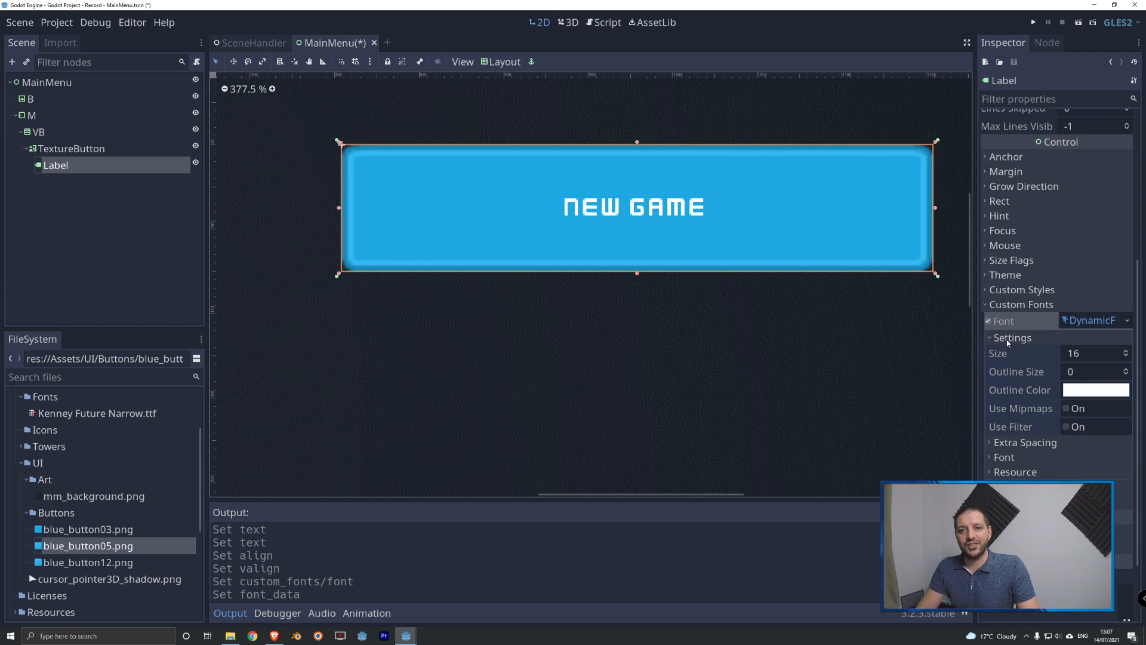
left_click(1097, 355)
type("40")
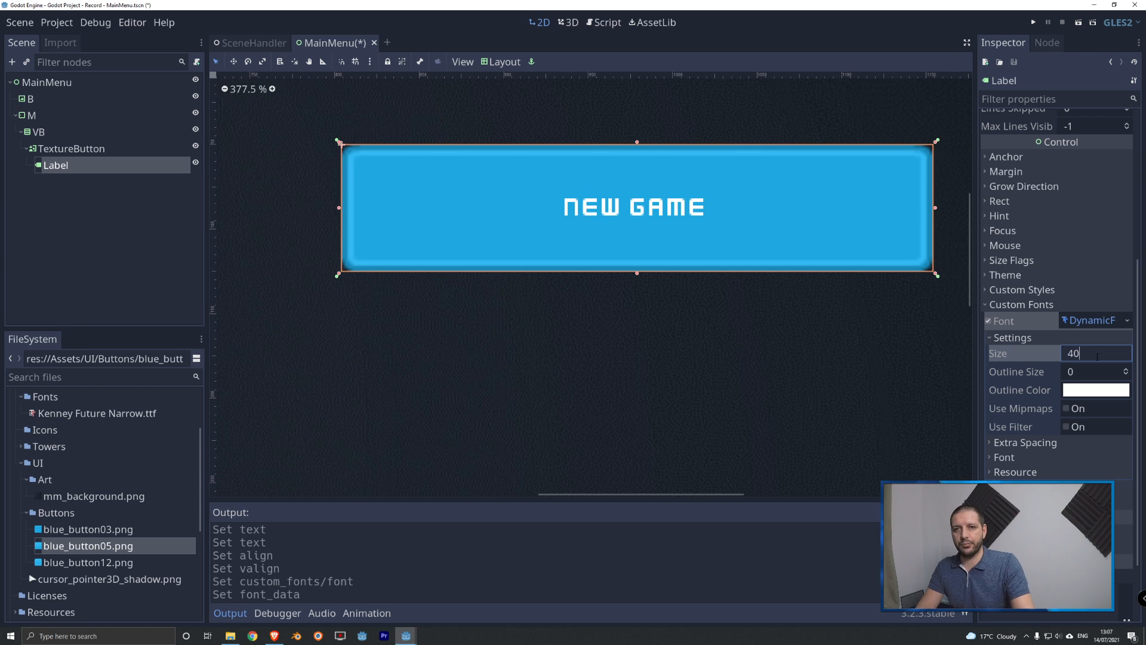
key("Return")
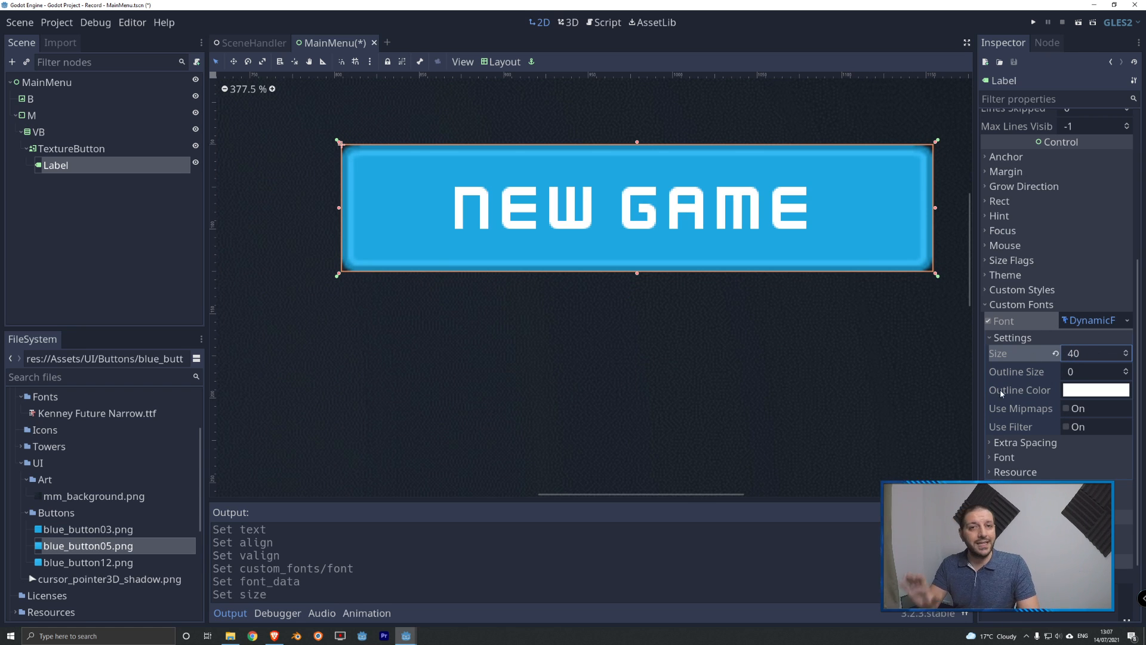
left_click(1067, 427)
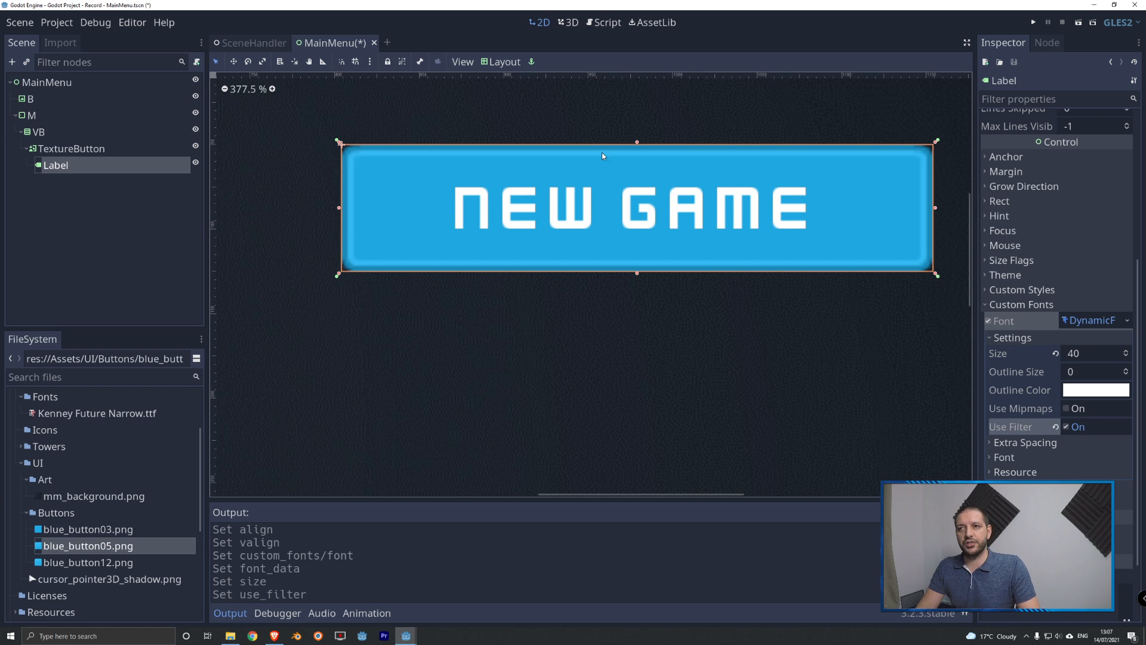
Step: Set the DynamicFont's Outline Size to 1
left_click(1081, 373)
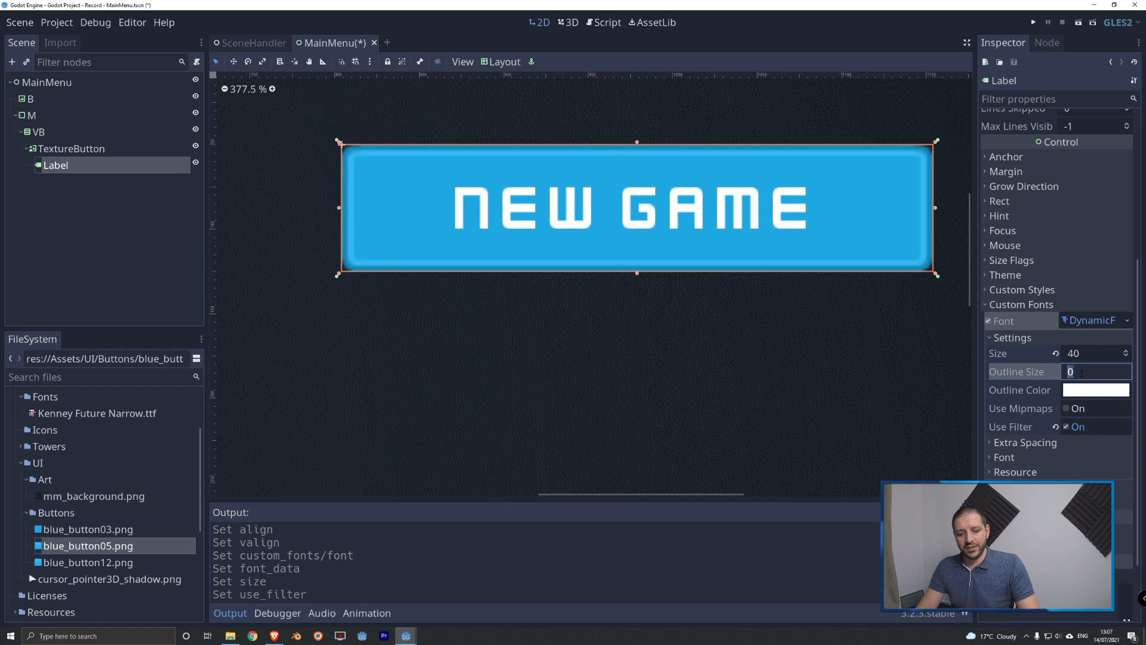
type("1")
key("Return")
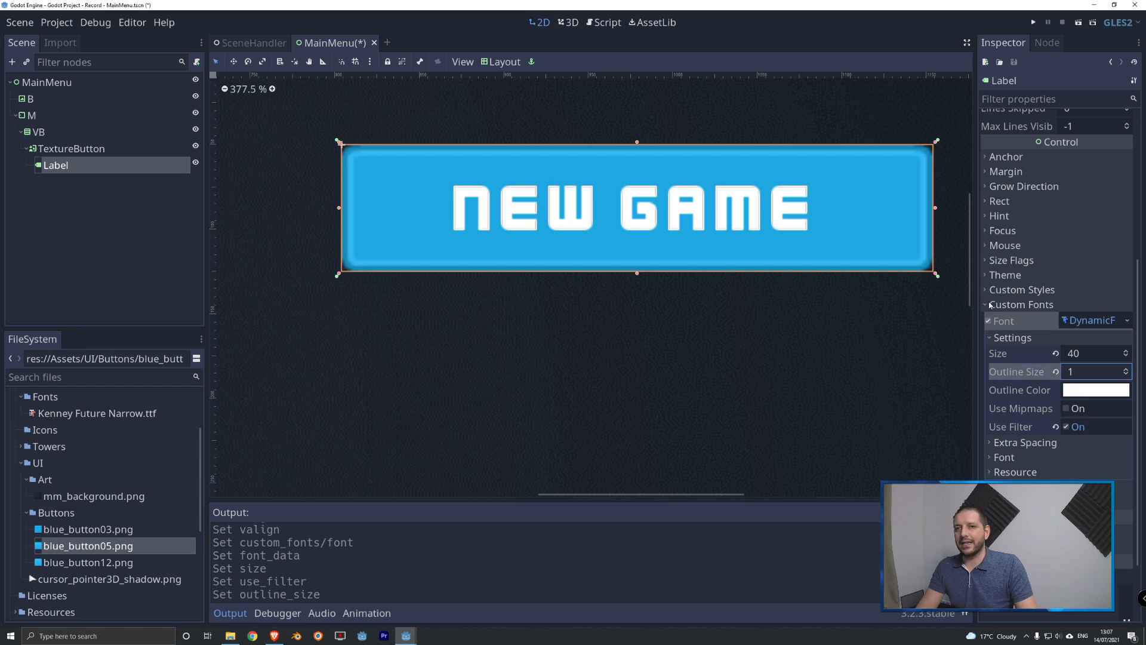
Step: Set the font's Outline Color to black with R, G and B at 0 and an alpha of 60
left_click(1088, 392)
left_click(1043, 280)
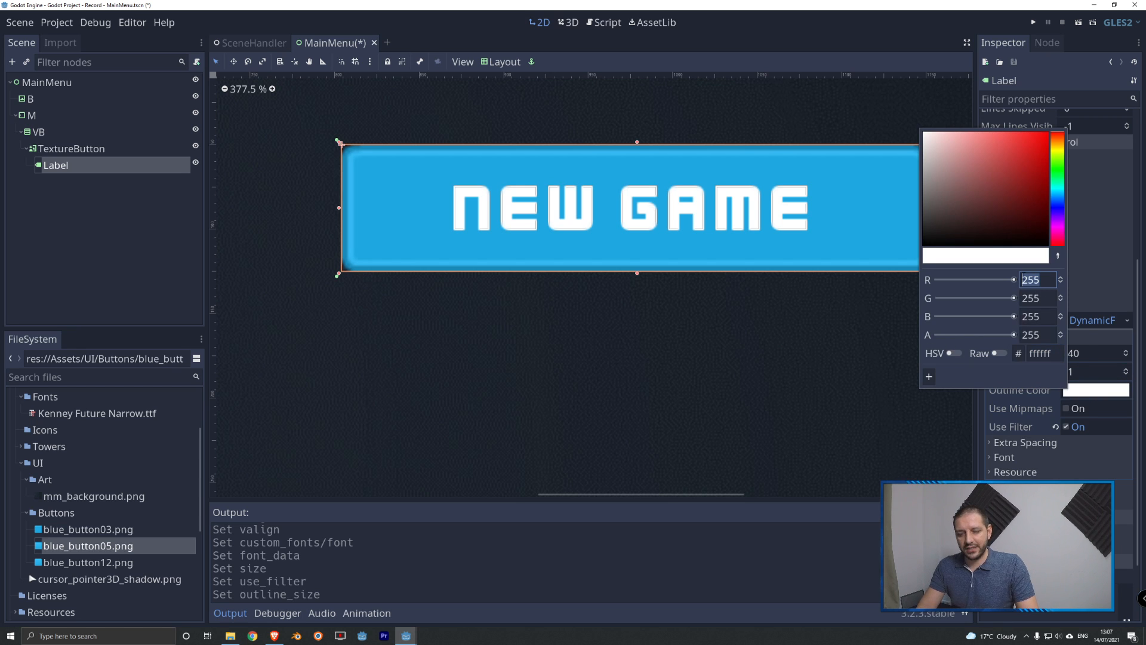
type("0")
key("Tab")
type("0")
key("Tab")
type("0")
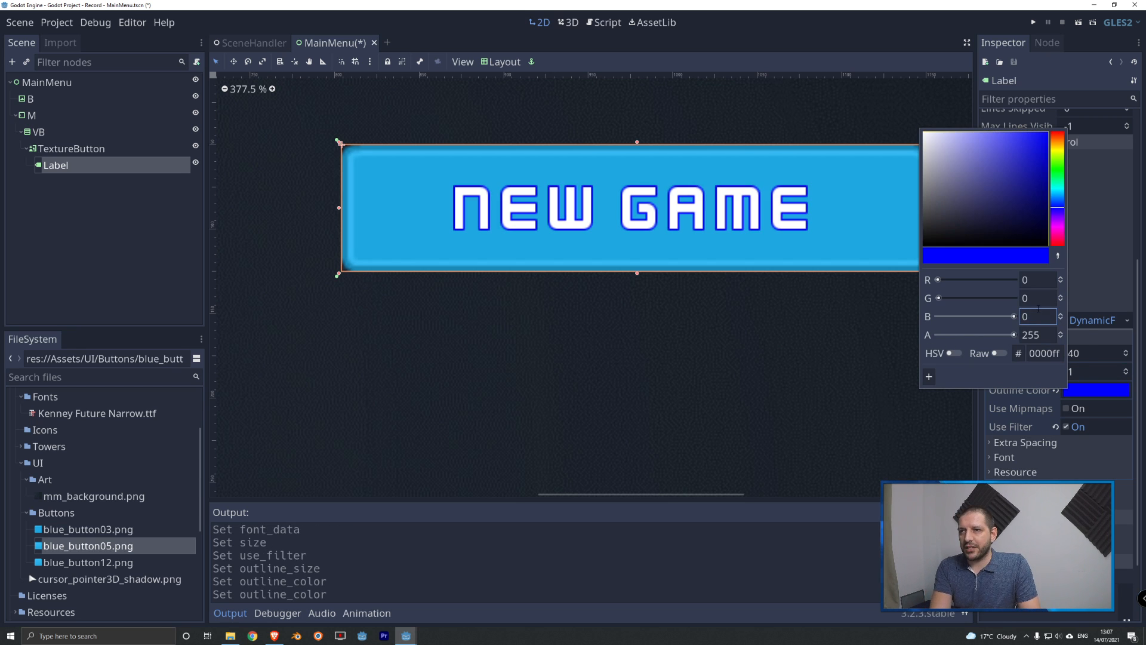
key("Tab")
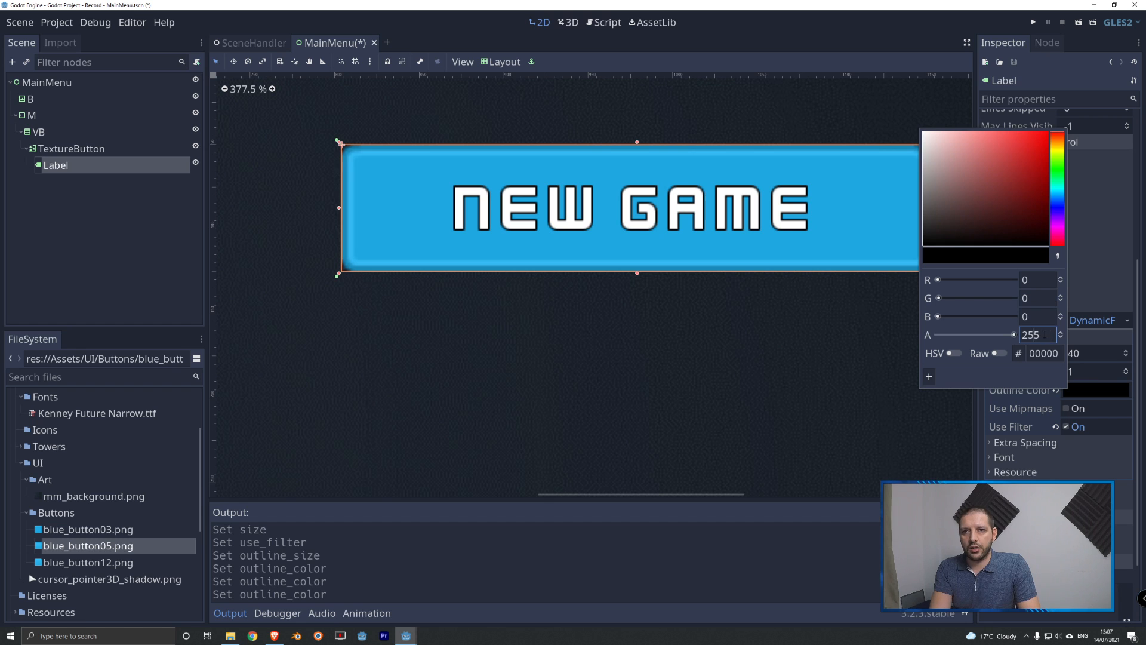
type("60")
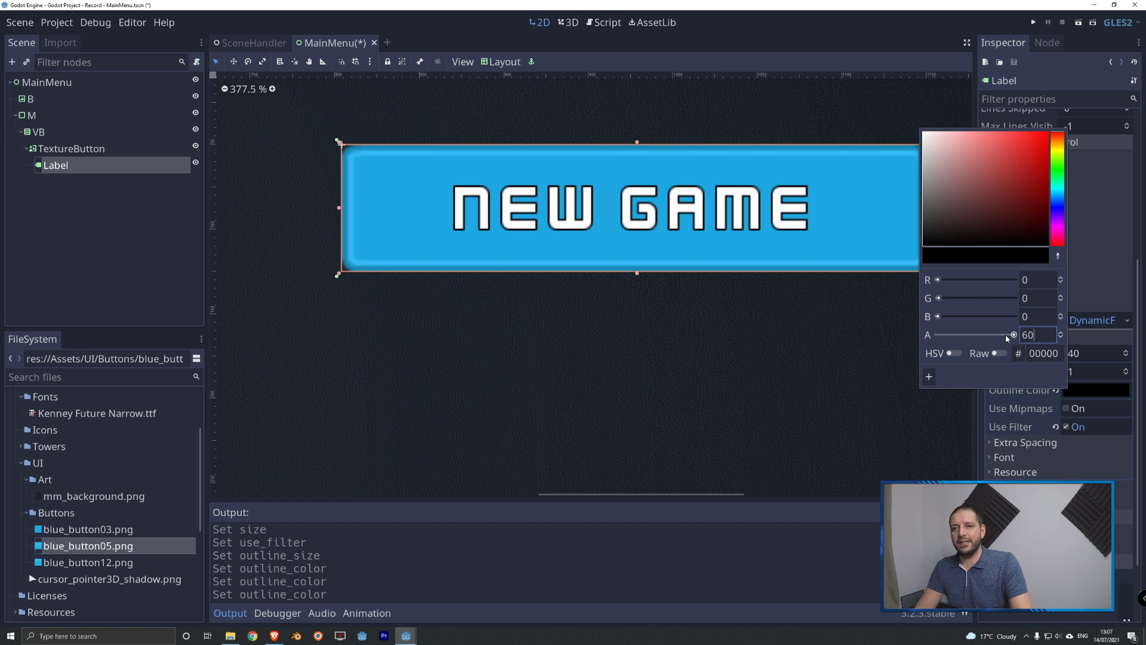
key("Return")
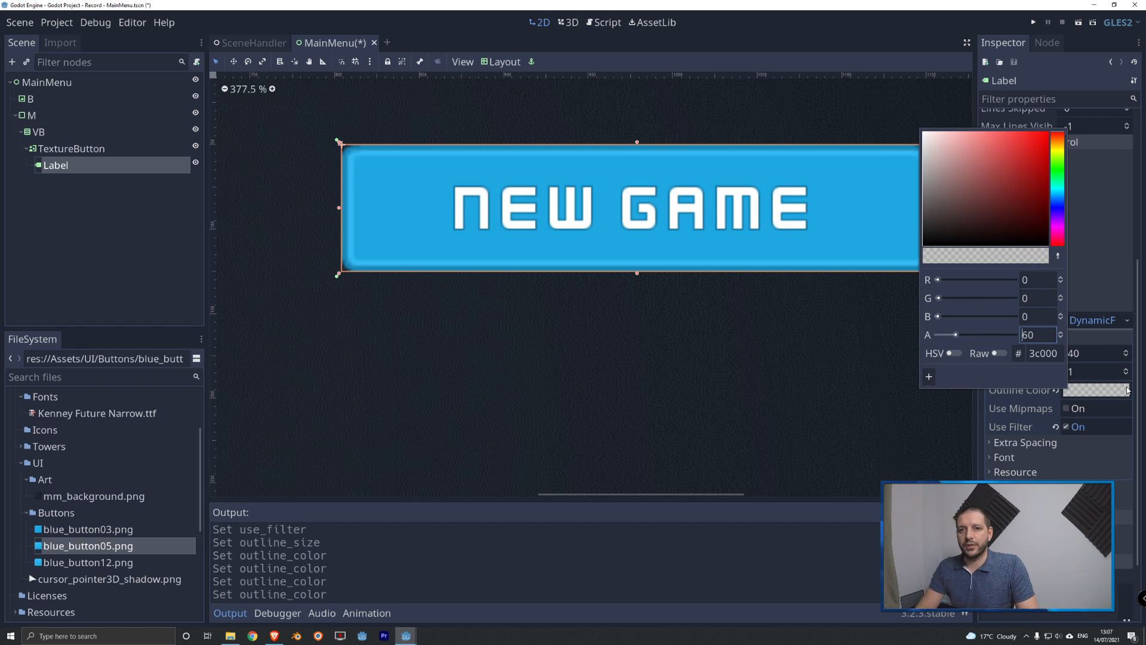
left_click(1073, 357)
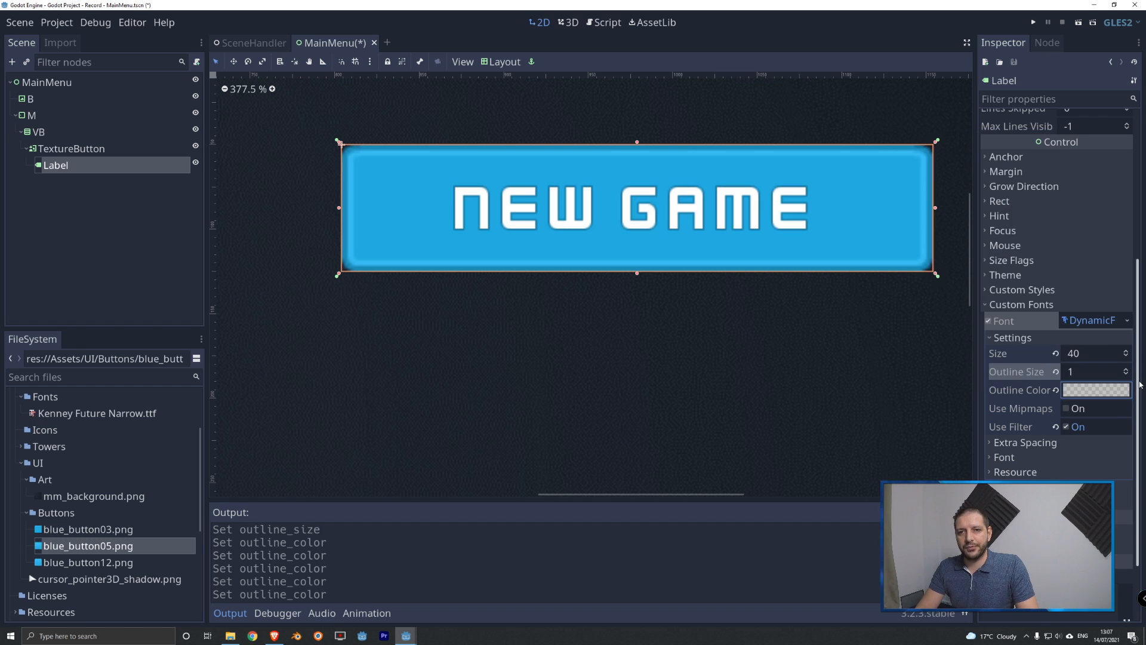
Step: Enable the Label's custom Font Color Shadow and set its colour's alpha to 180
left_click(1039, 339)
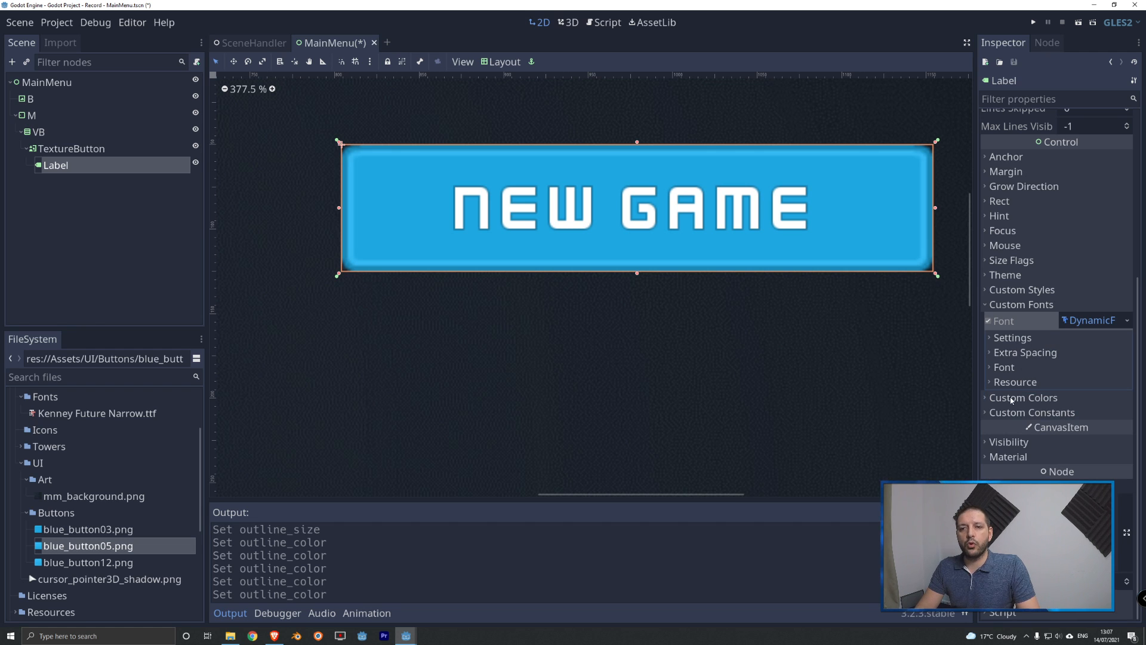
left_click(1030, 398)
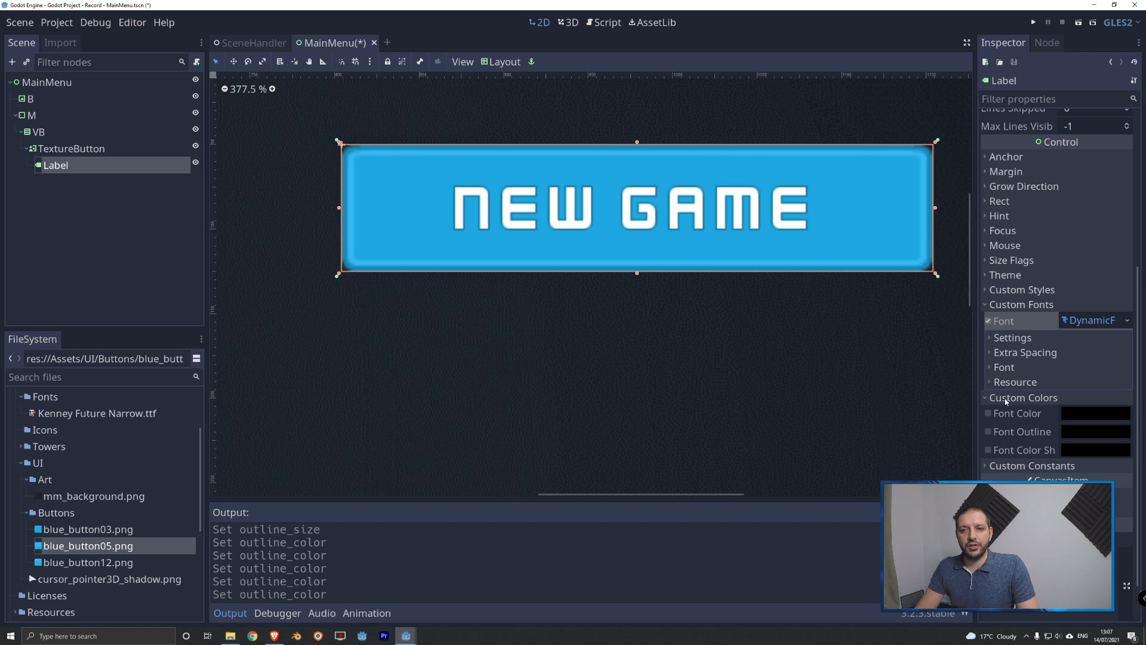
left_click(987, 450)
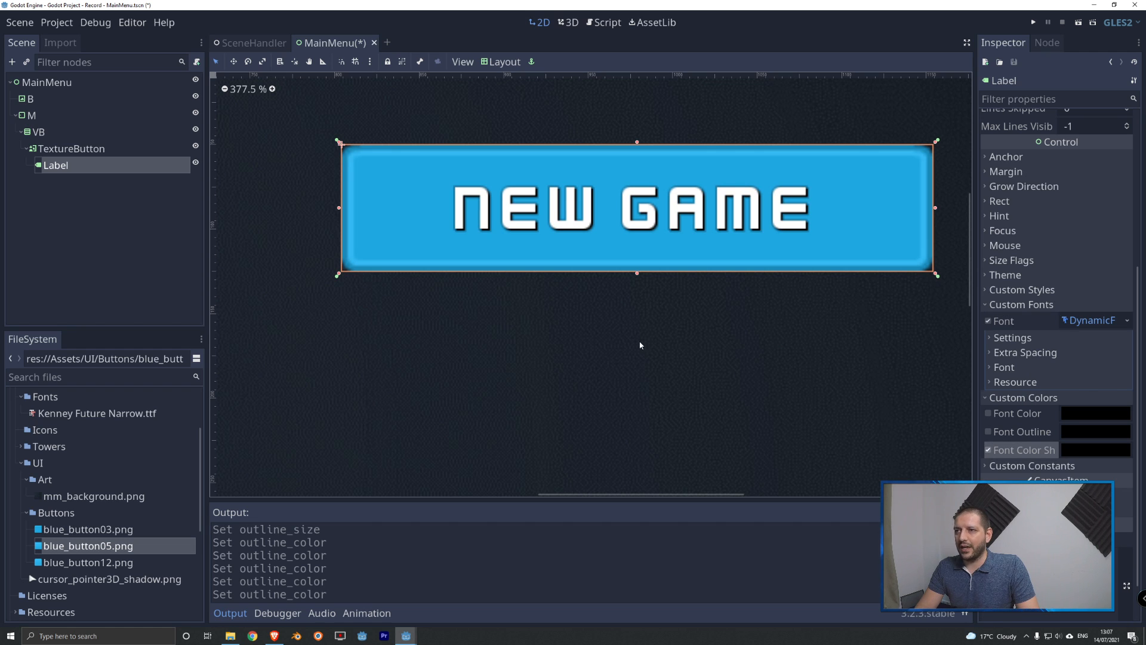
left_click(1120, 435)
double_click(1040, 397)
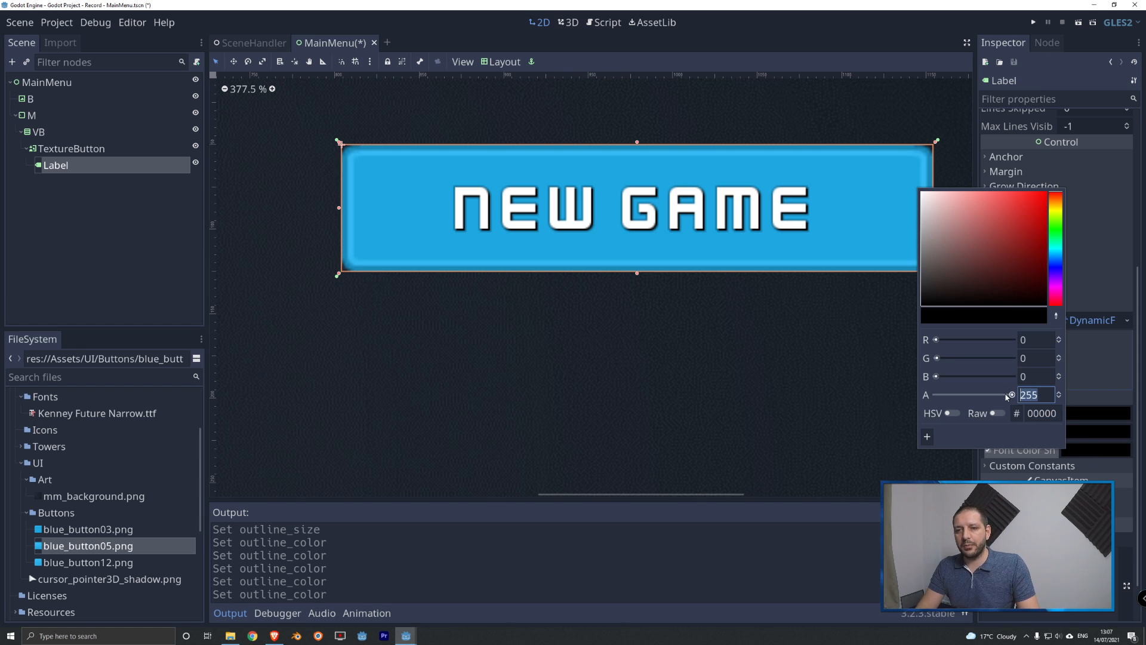
type("180")
key("Return")
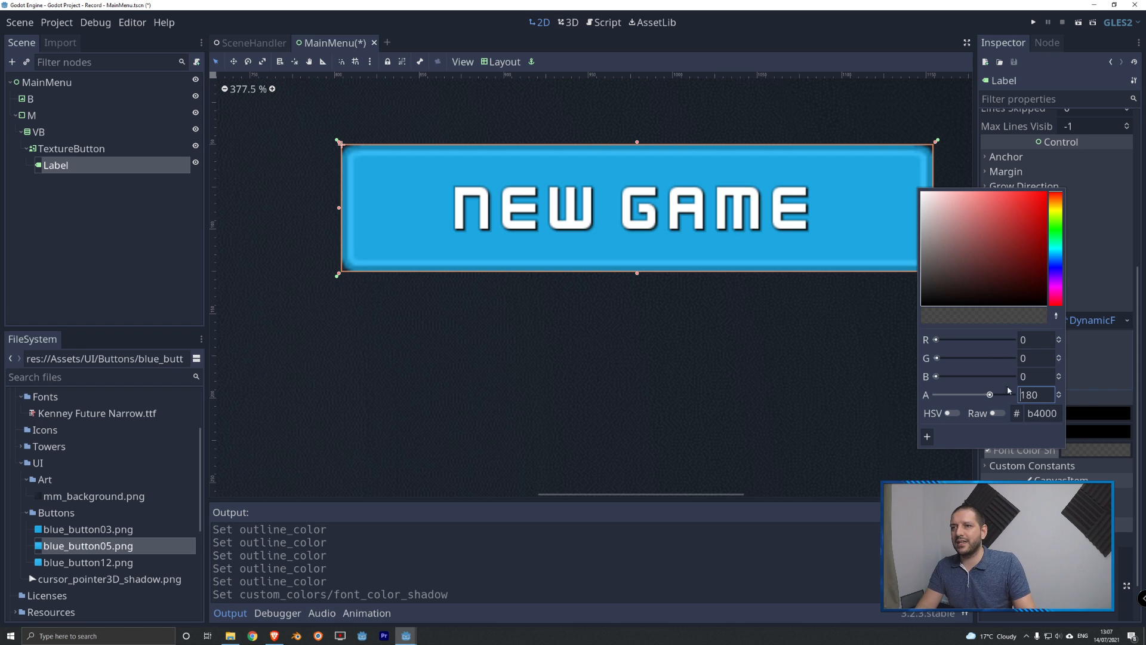
left_click(1139, 425)
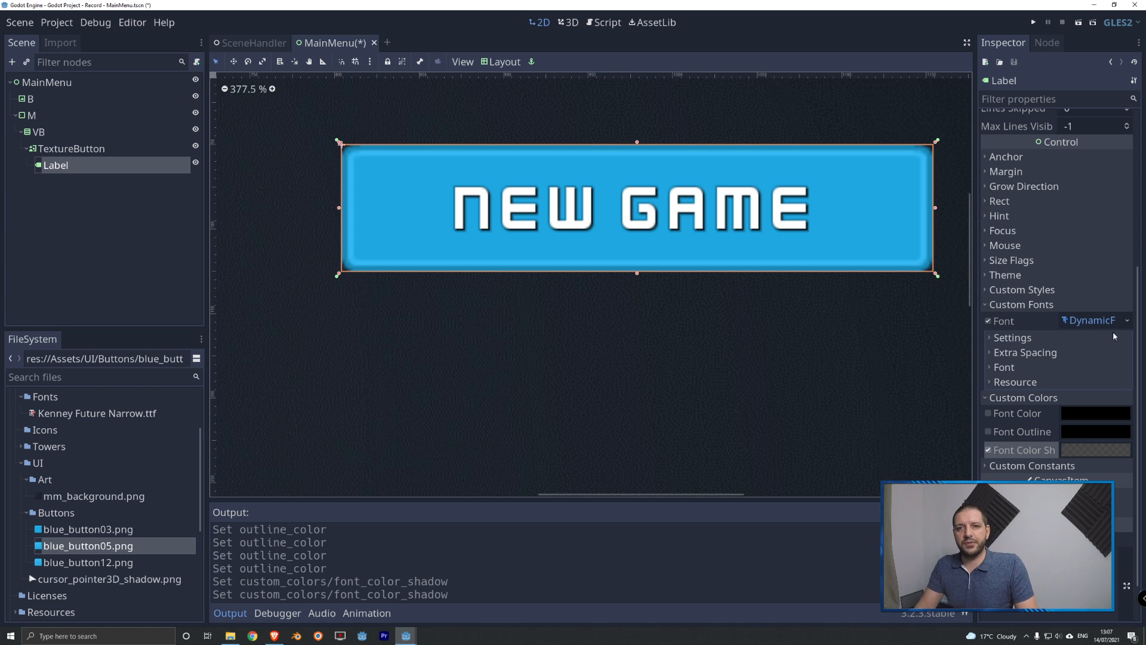
Step: Start saving the Label's DynamicFont as a resource and choose res://Resources/Fonts as the destination folder
left_click(1127, 320)
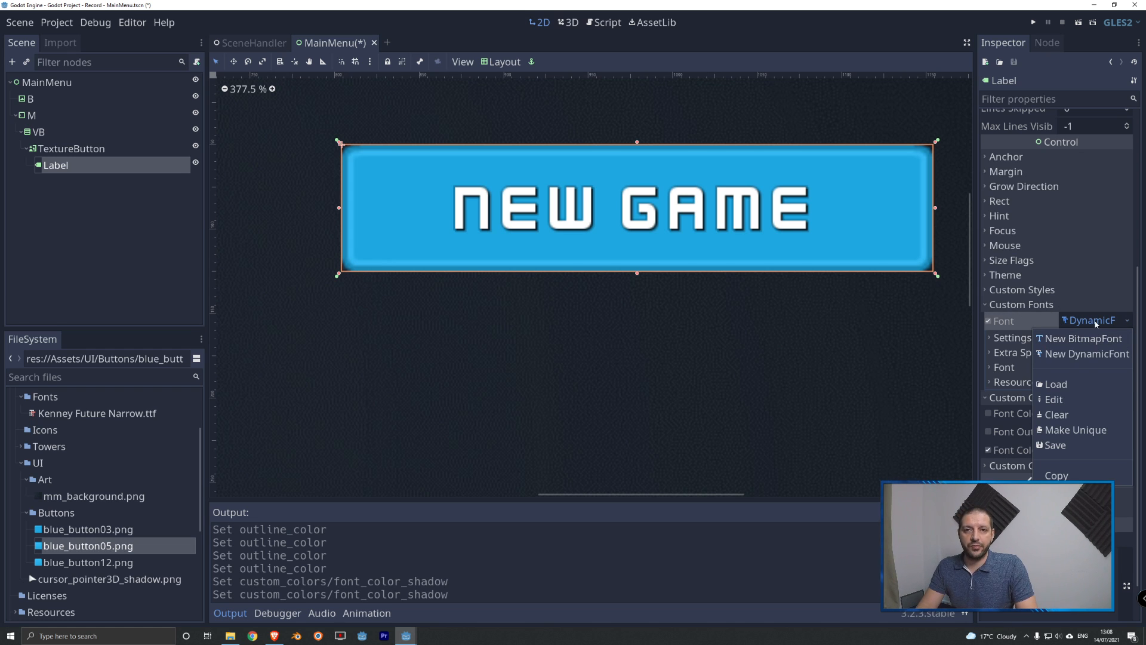
left_click(1062, 446)
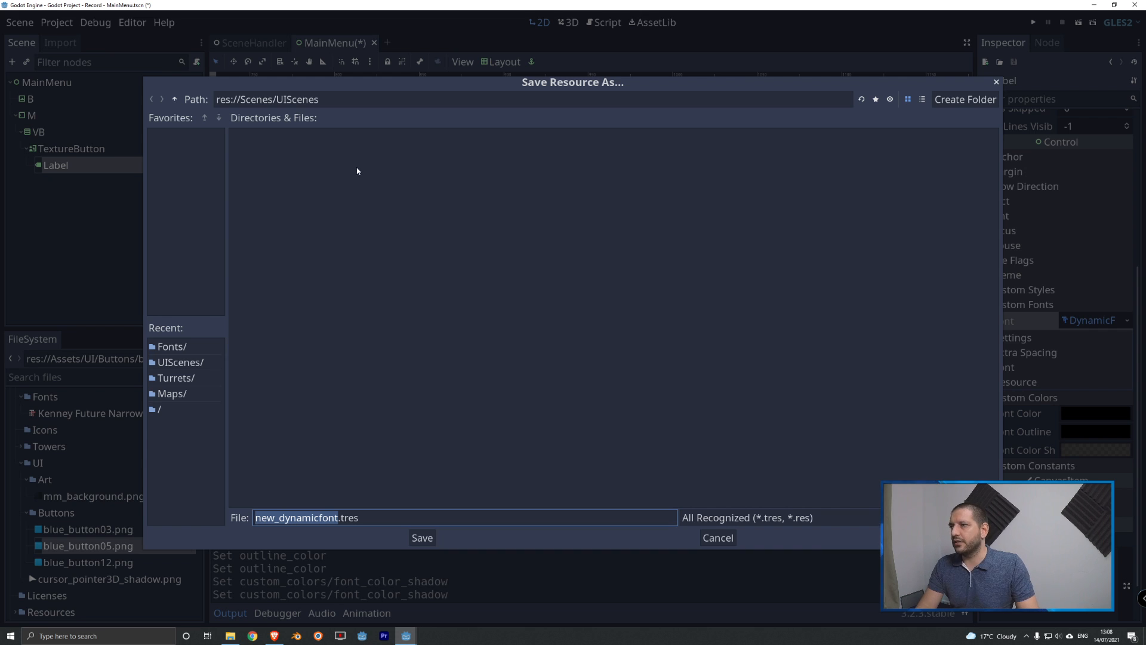
left_click(174, 100)
left_click(174, 100)
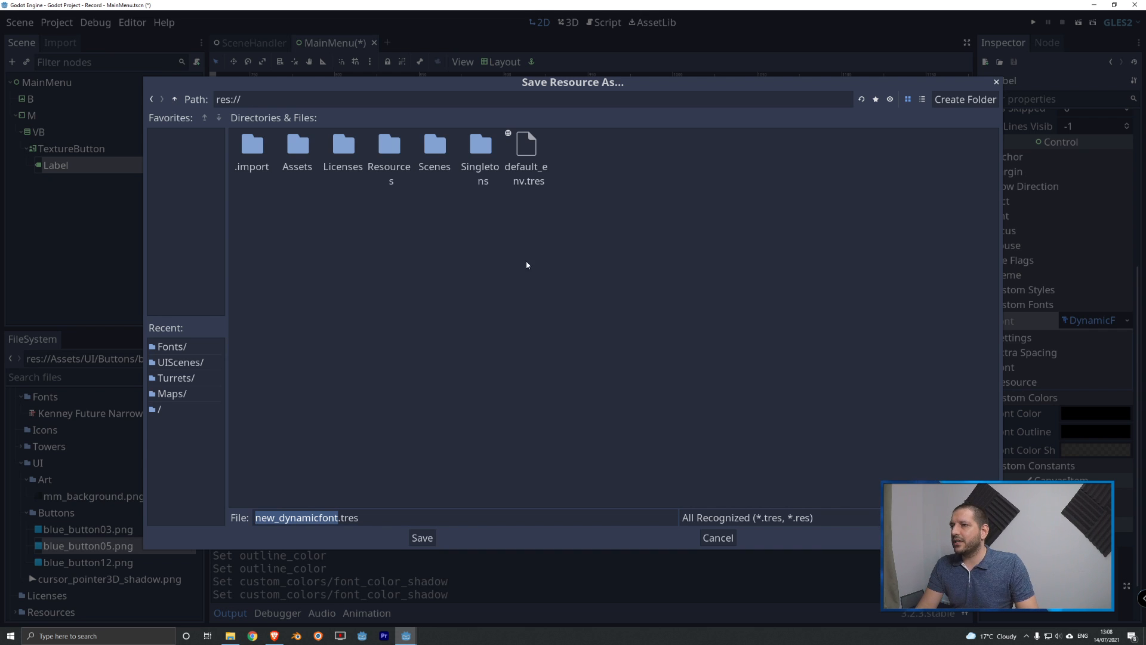
left_click(390, 146)
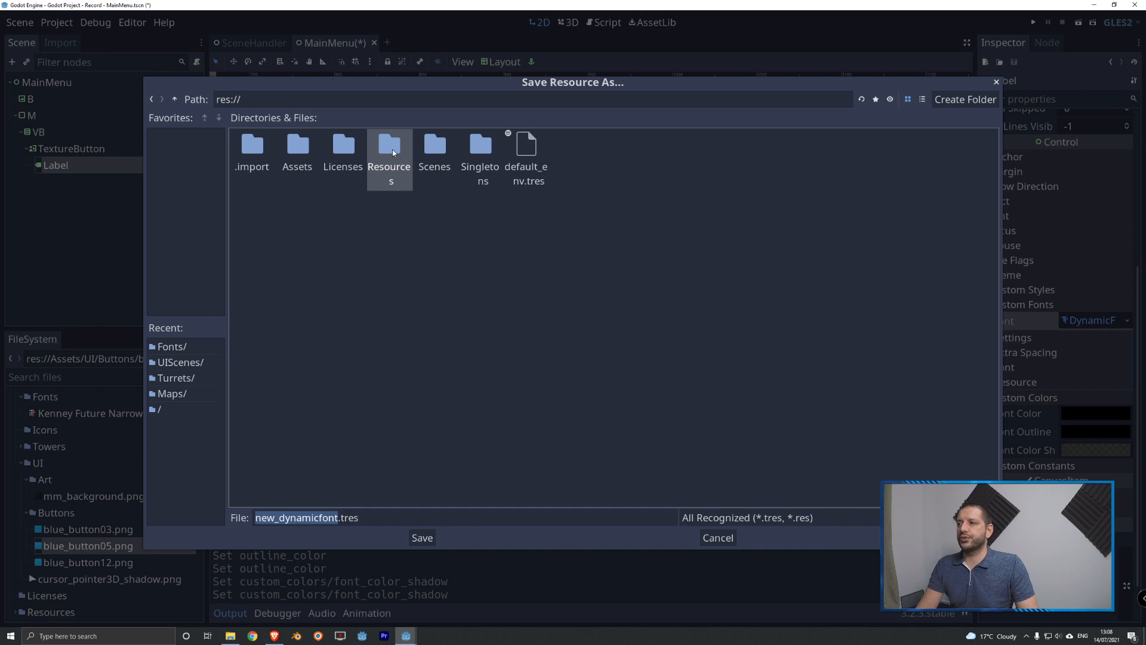
double_click(392, 152)
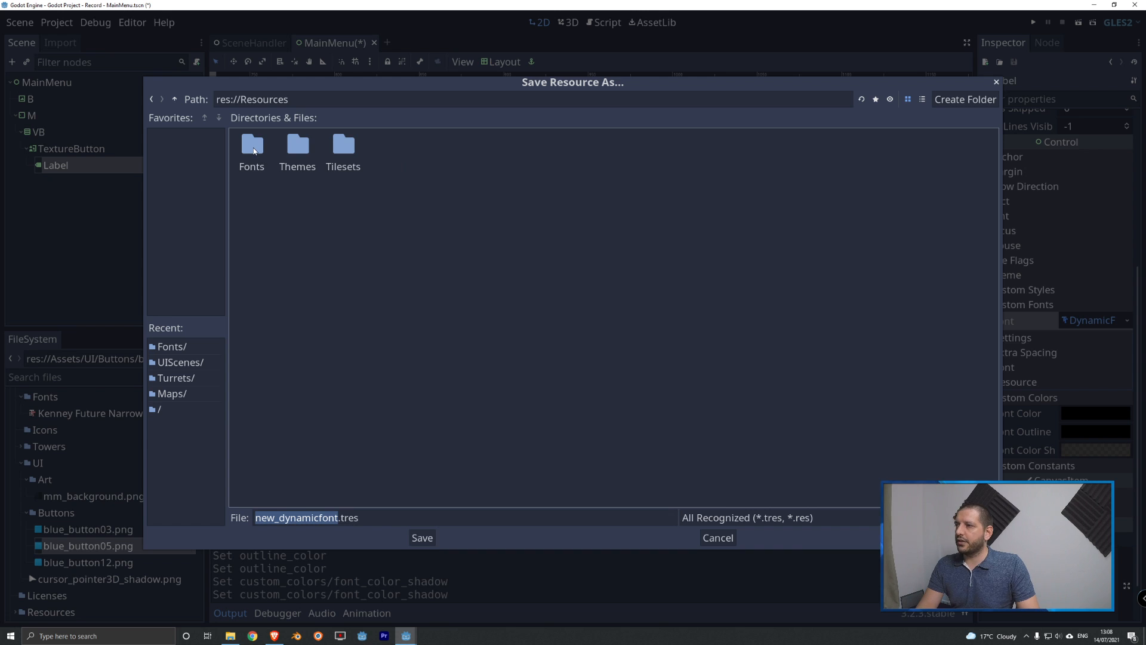
double_click(253, 150)
Step: Name the font resource kfn_40_o1.tres, save it in the Fonts folder and collapse the Label's custom font settings
left_click(335, 518)
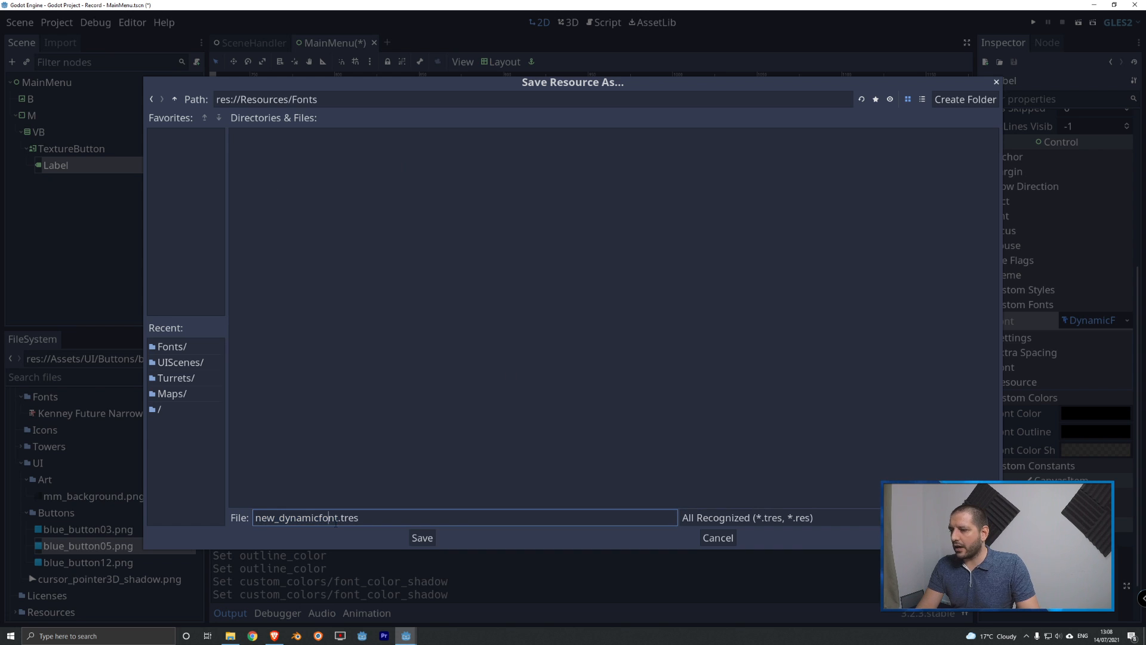
left_click_drag(337, 517, 256, 517)
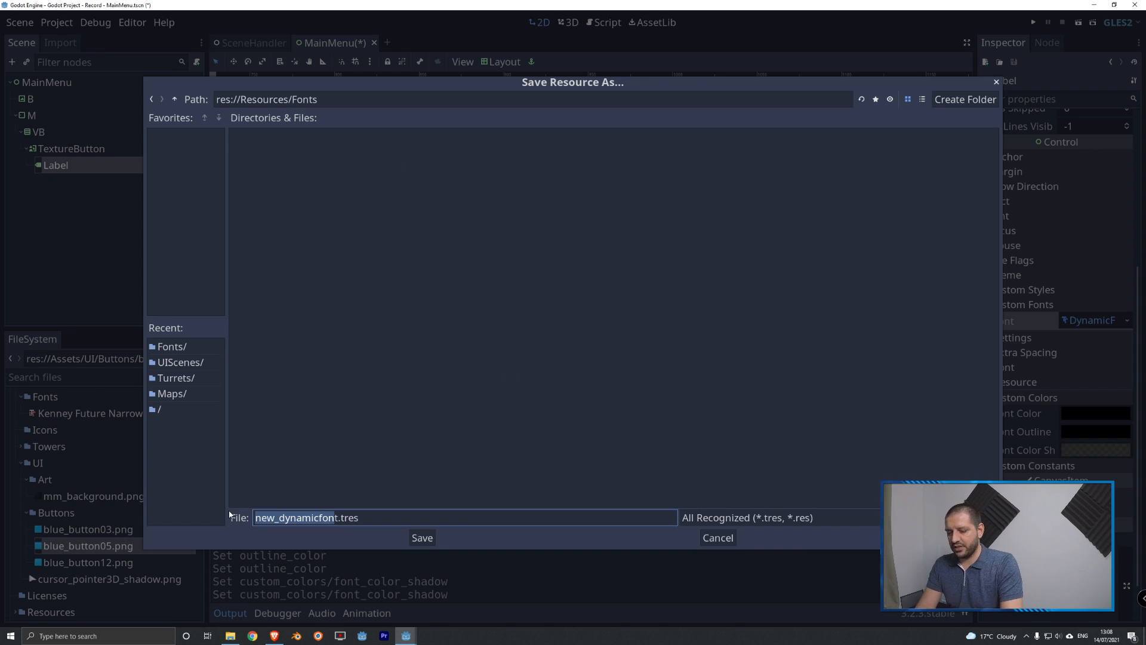
key("BackSpace")
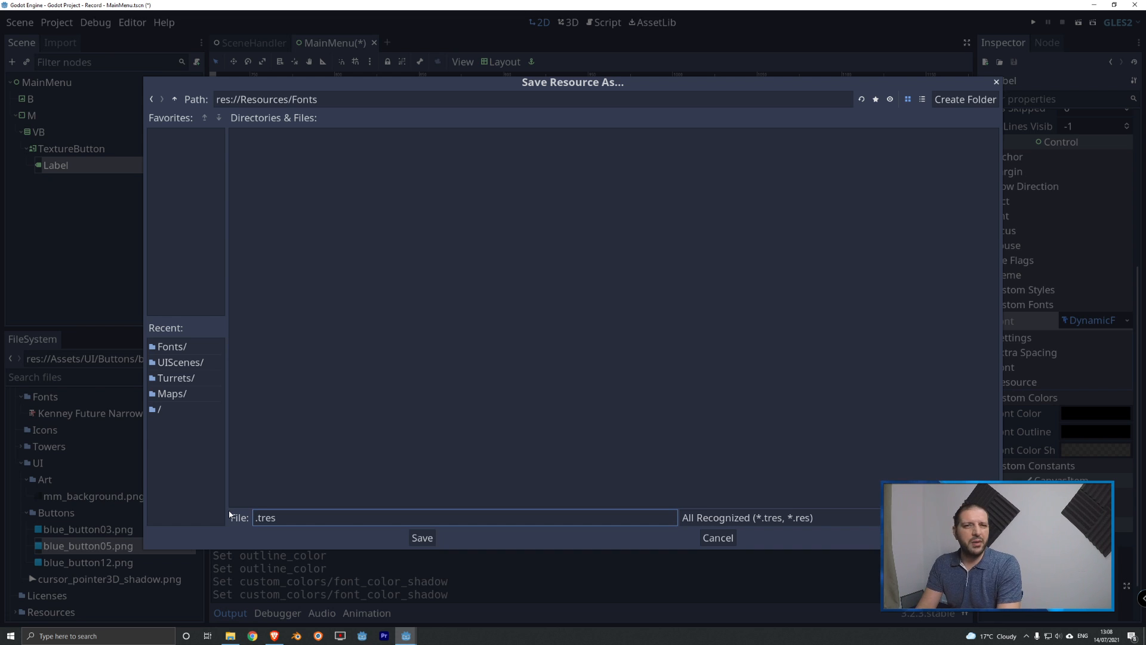
type("k")
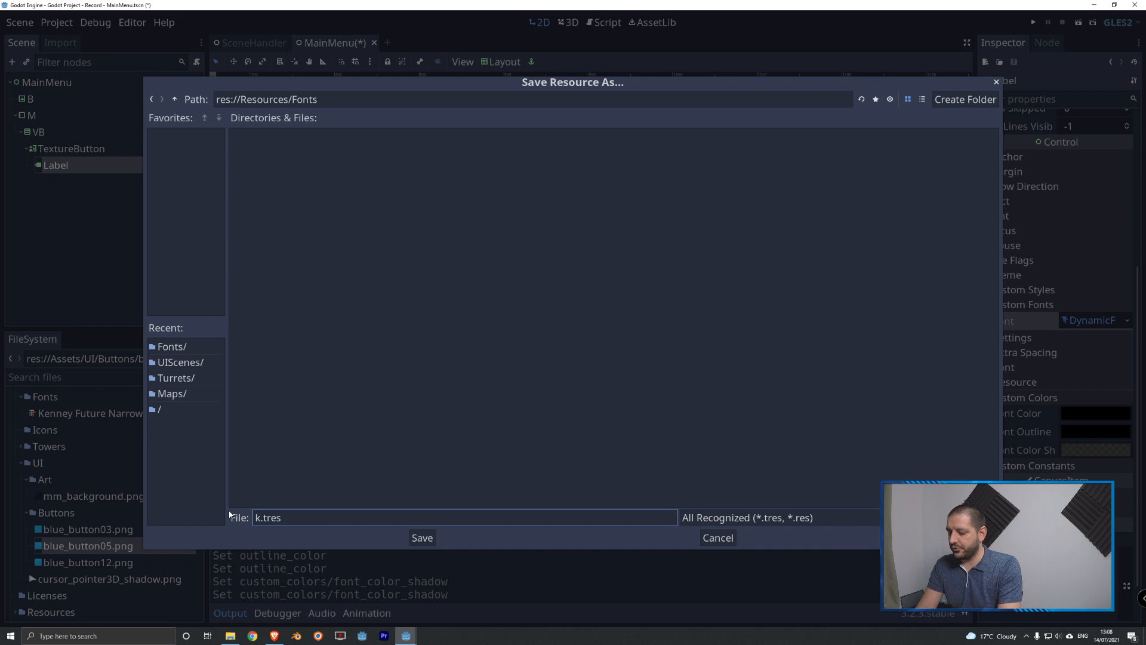
type("fn_")
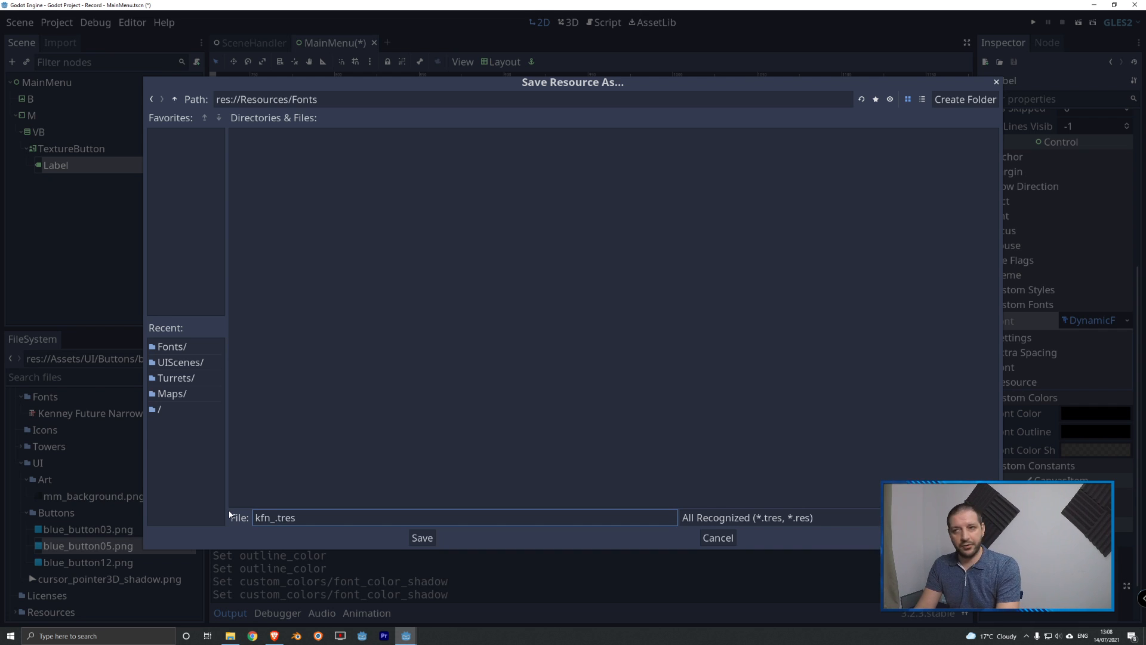
type("40_")
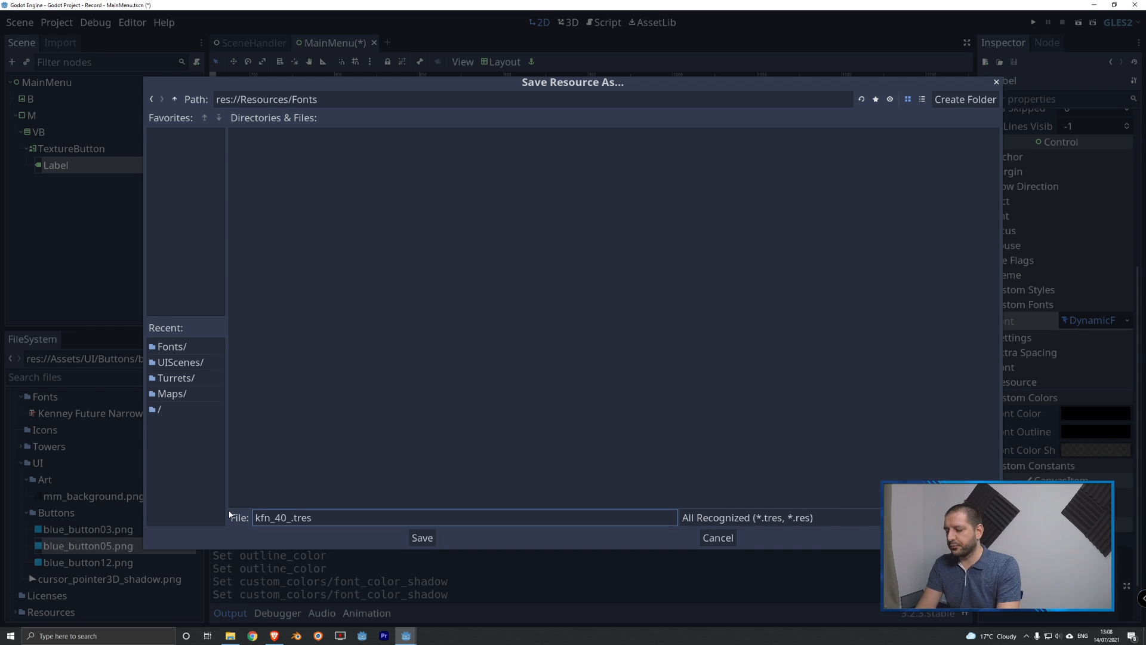
type("o1")
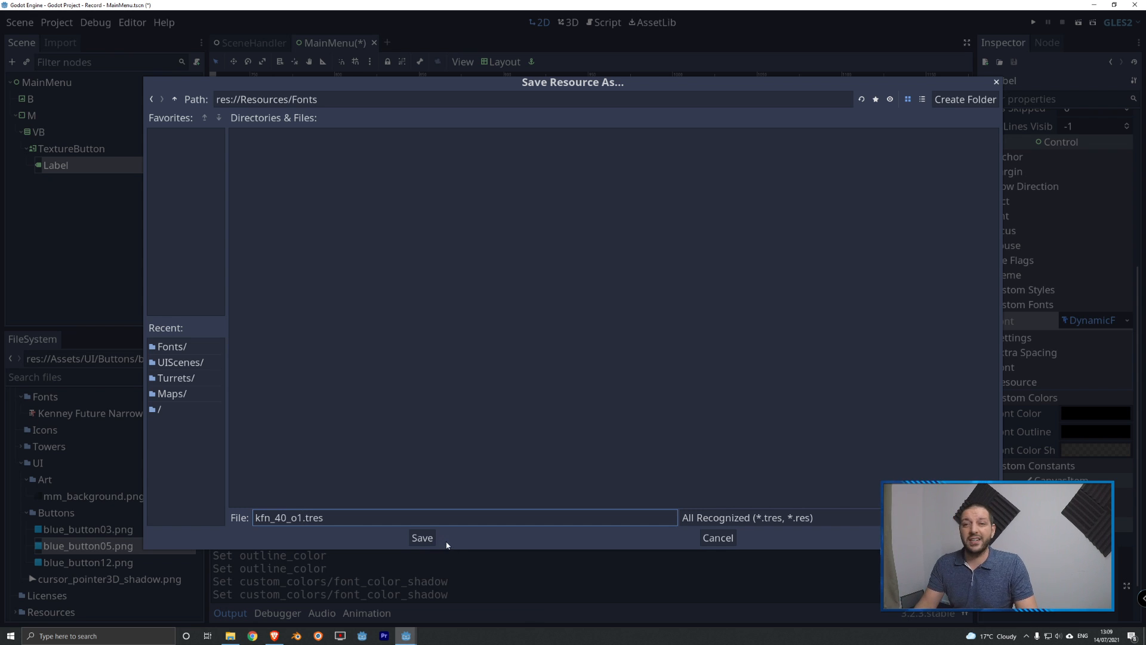
left_click(422, 539)
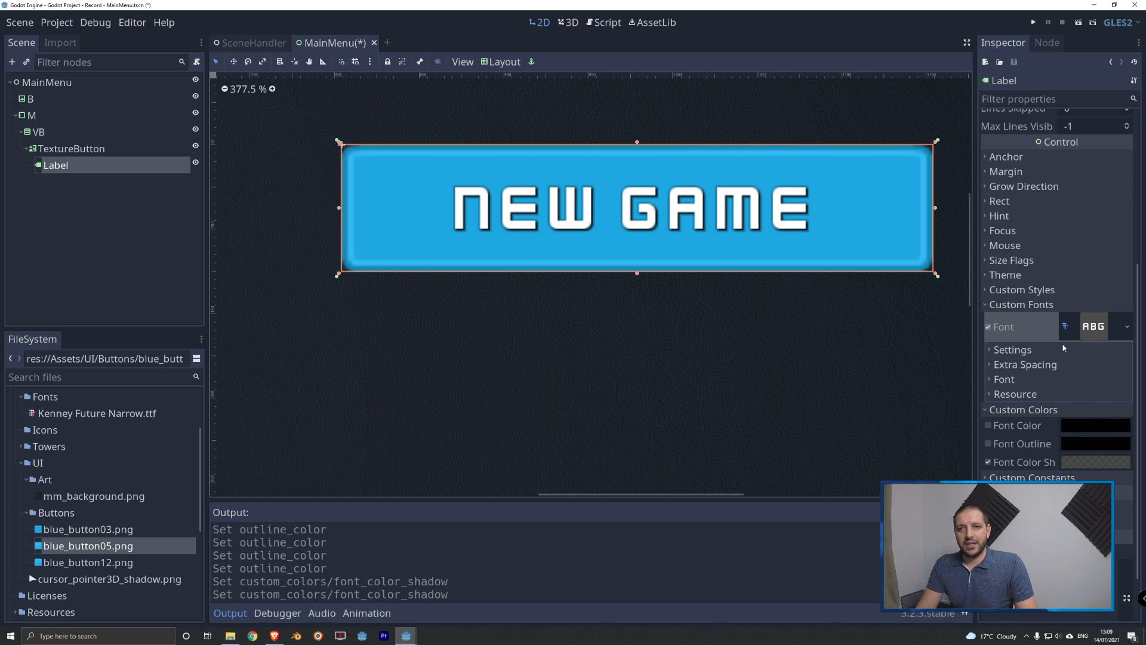
left_click(1045, 308)
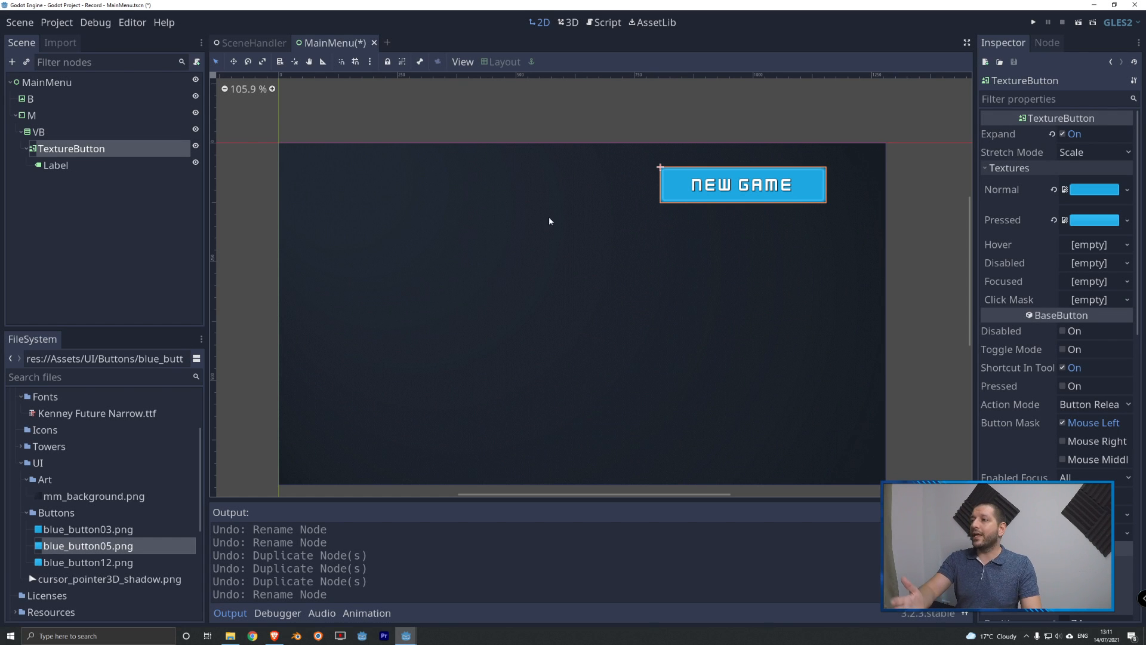
Step: Rename the TextureButton node to NewGame
right_click(92, 154)
left_click(132, 284)
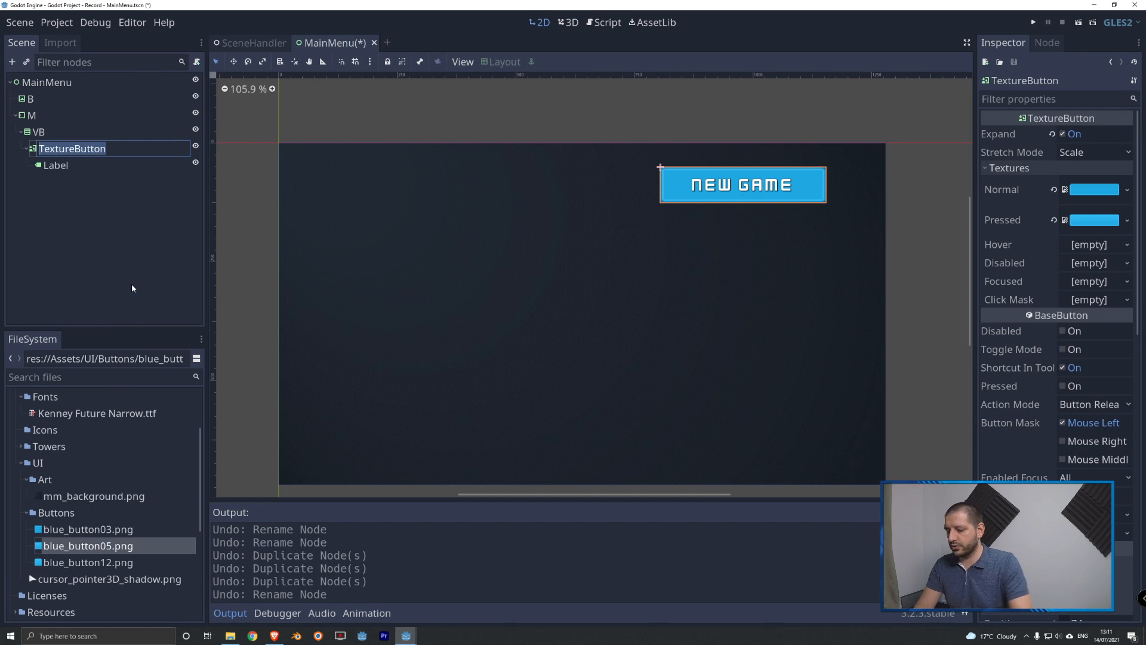
type("MNe")
key("BackSpace")
key("BackSpace")
key("BackSpace")
type("Ne")
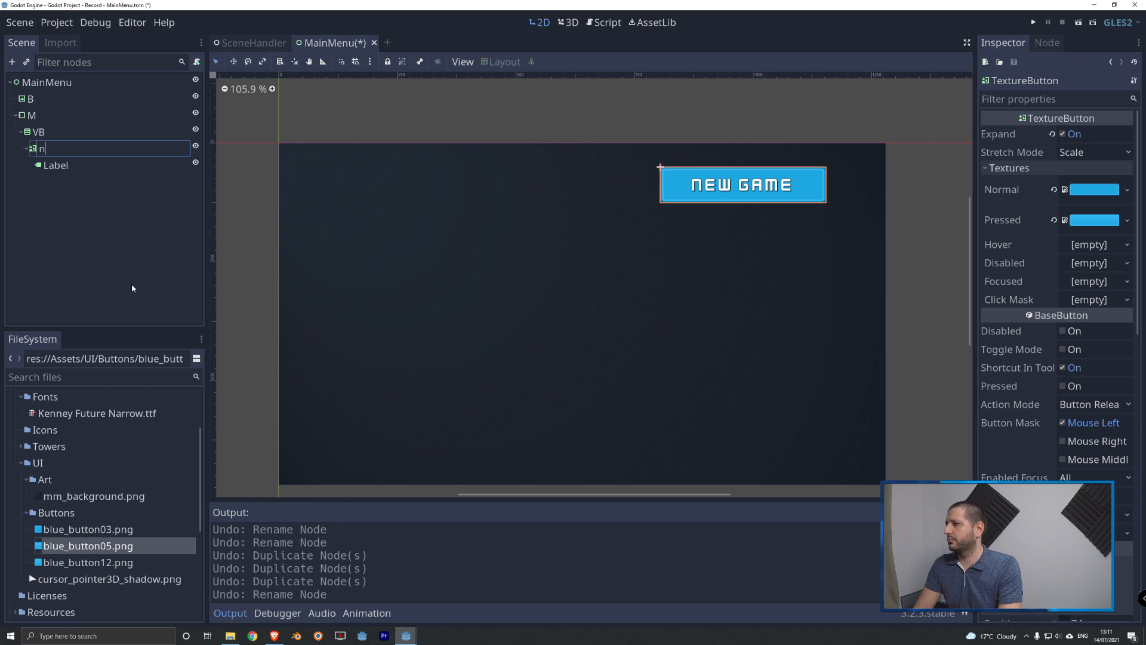
type("wGame")
key("Return")
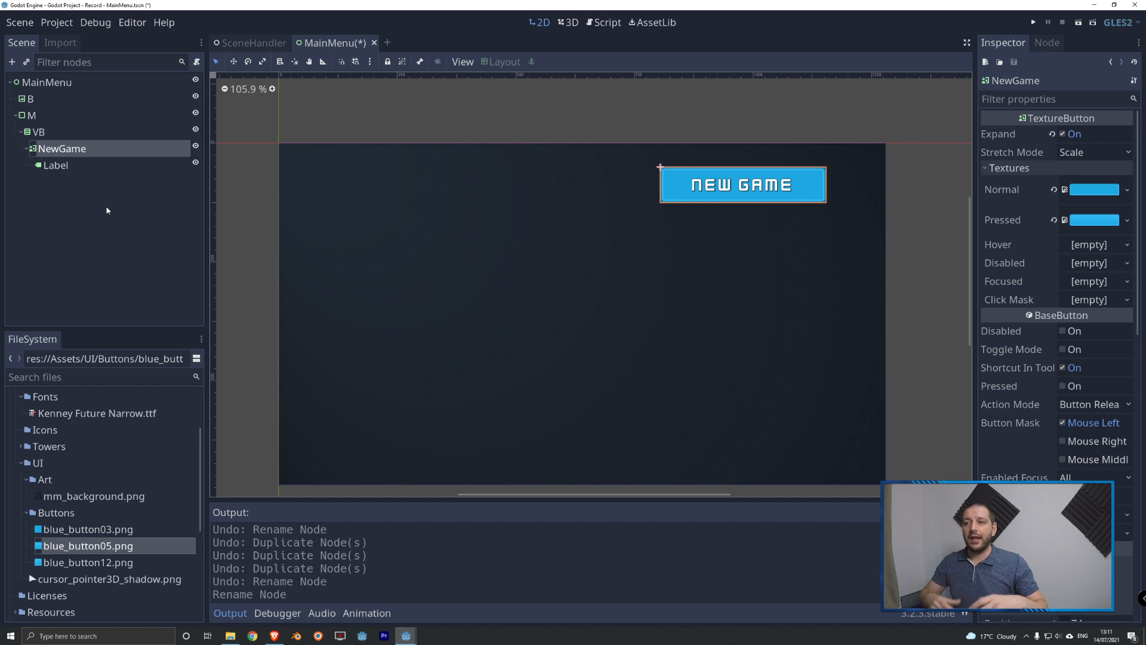
Step: Duplicate the NewGame button with its Label three times inside the VB container
left_click(59, 150)
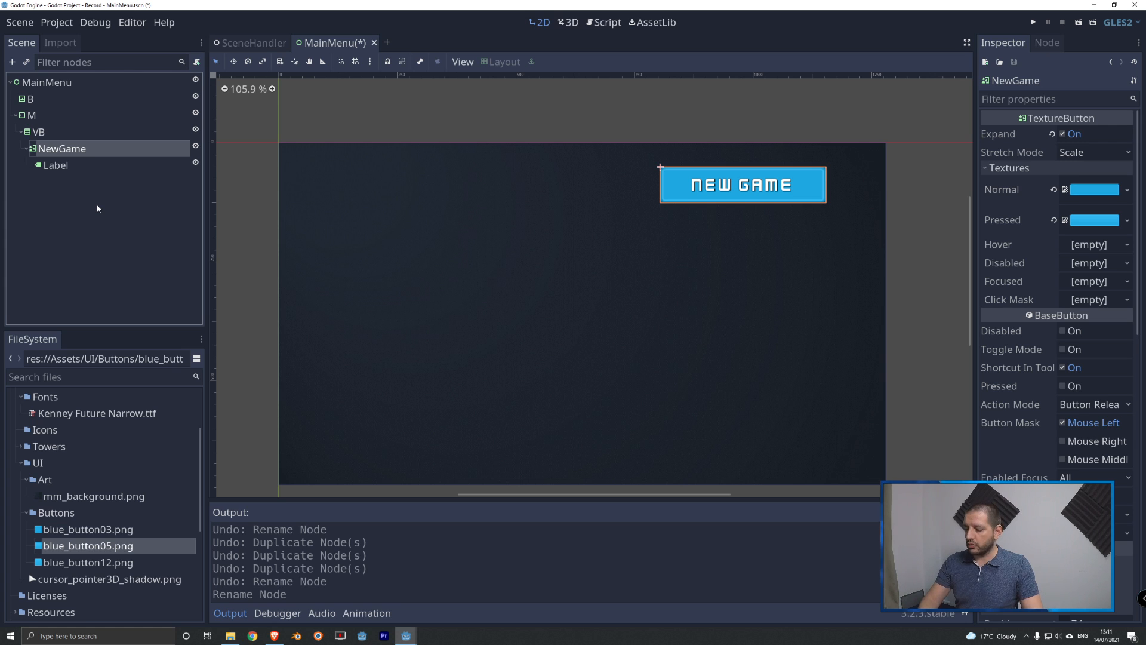
key("ctrl+d")
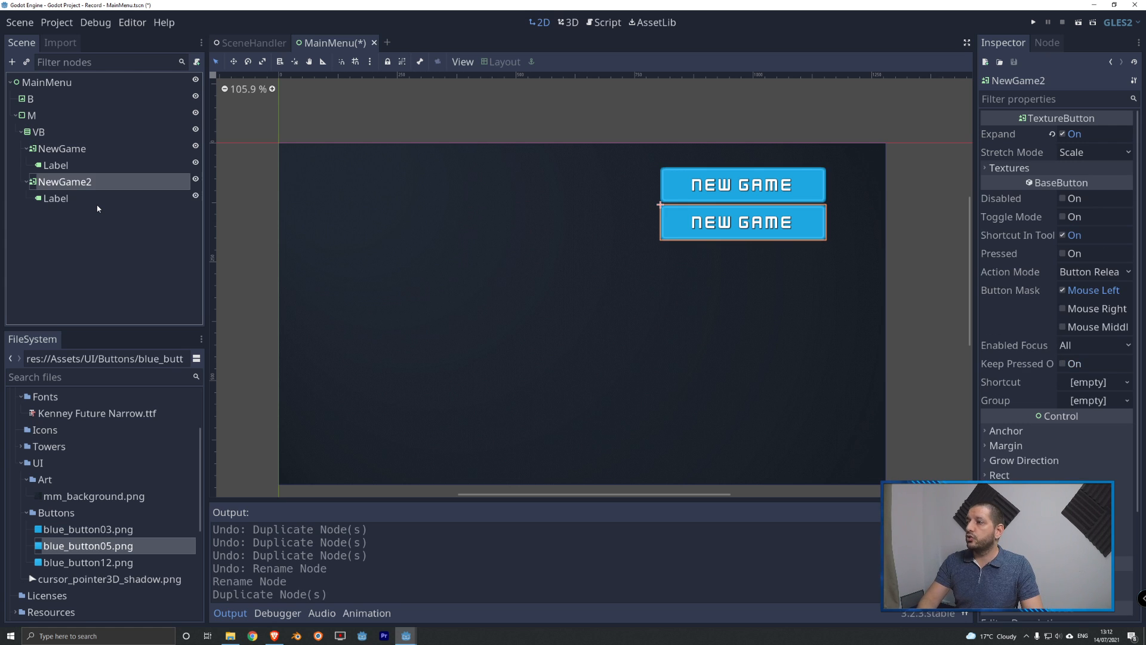
key("ctrl+d")
key("ctrl+d")
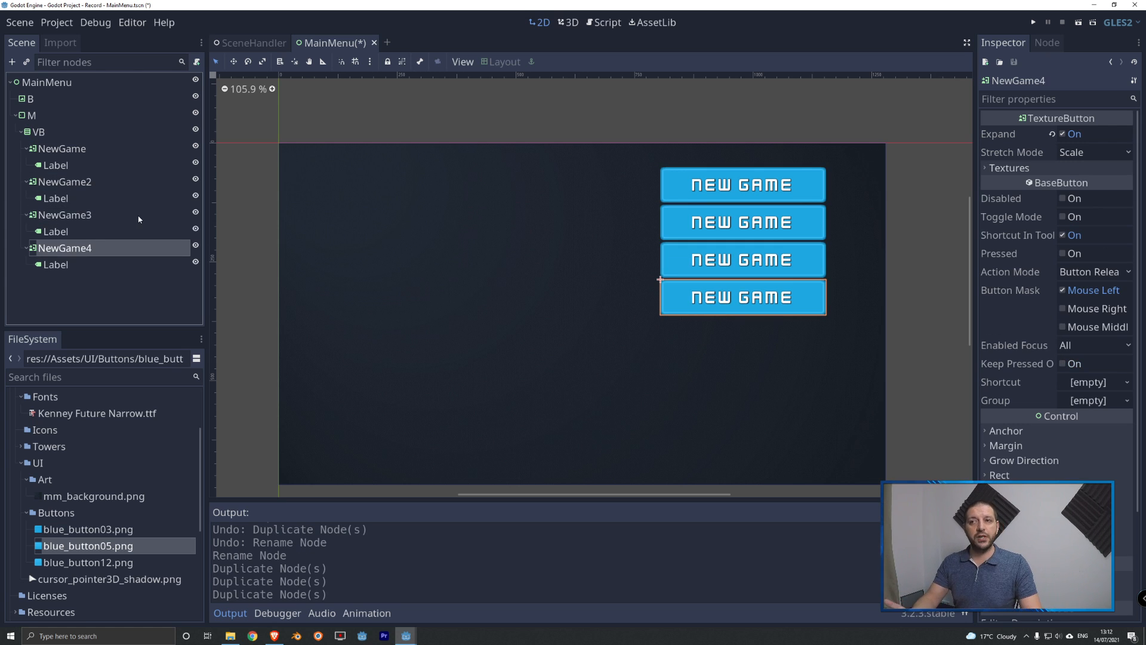
Step: Rename the NewGame2 button to Settings and change its Label text to "Settings"
left_click(71, 182)
right_click(71, 185)
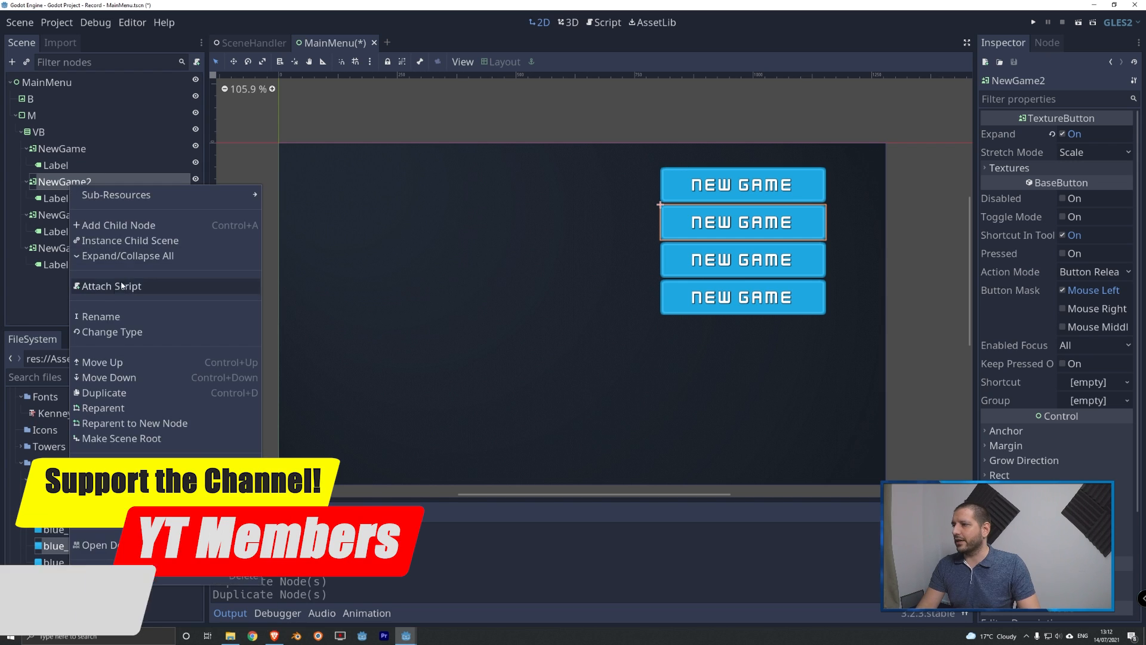
left_click(111, 315)
type("Set")
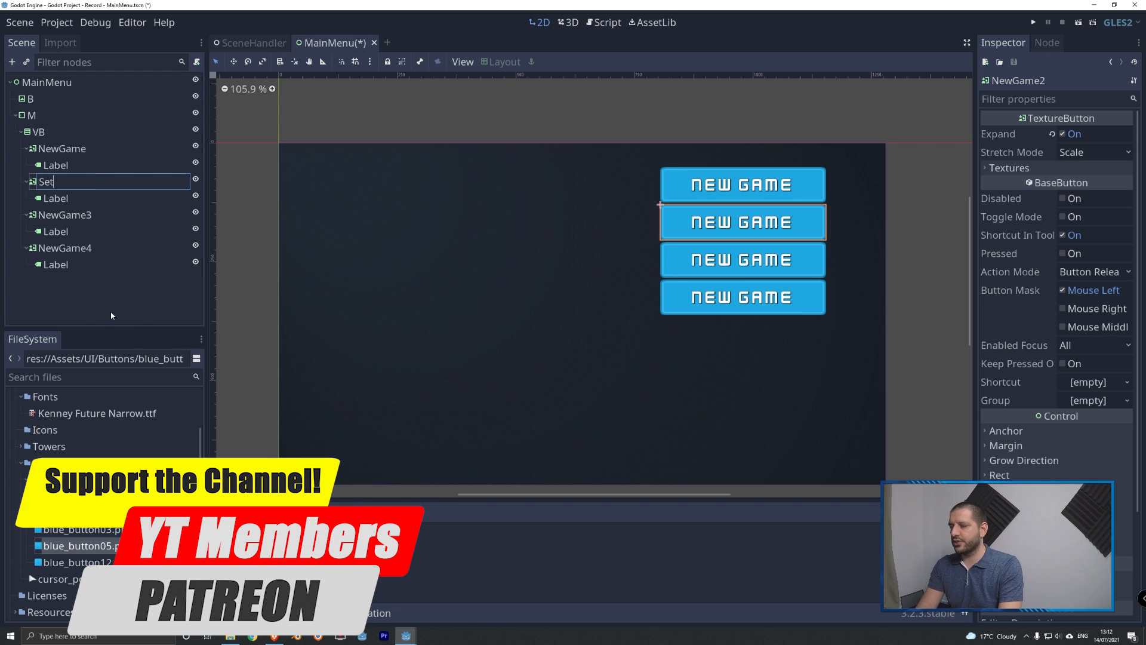
type("tings")
key("Return")
left_click(69, 200)
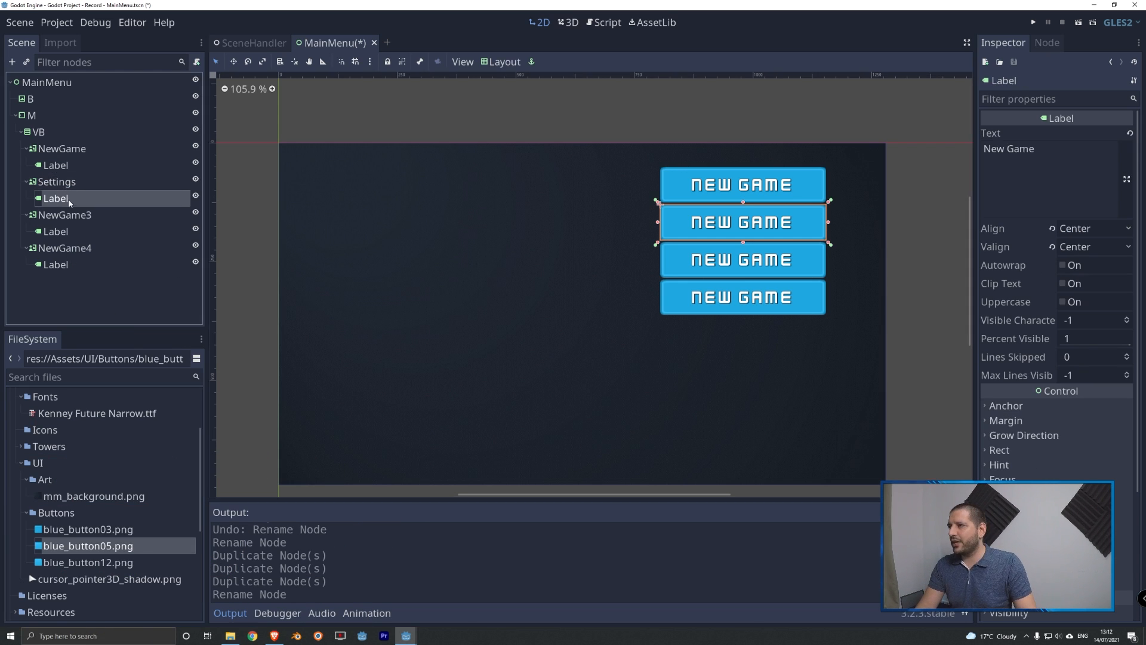
left_click_drag(1045, 151, 884, 151)
type("Setti")
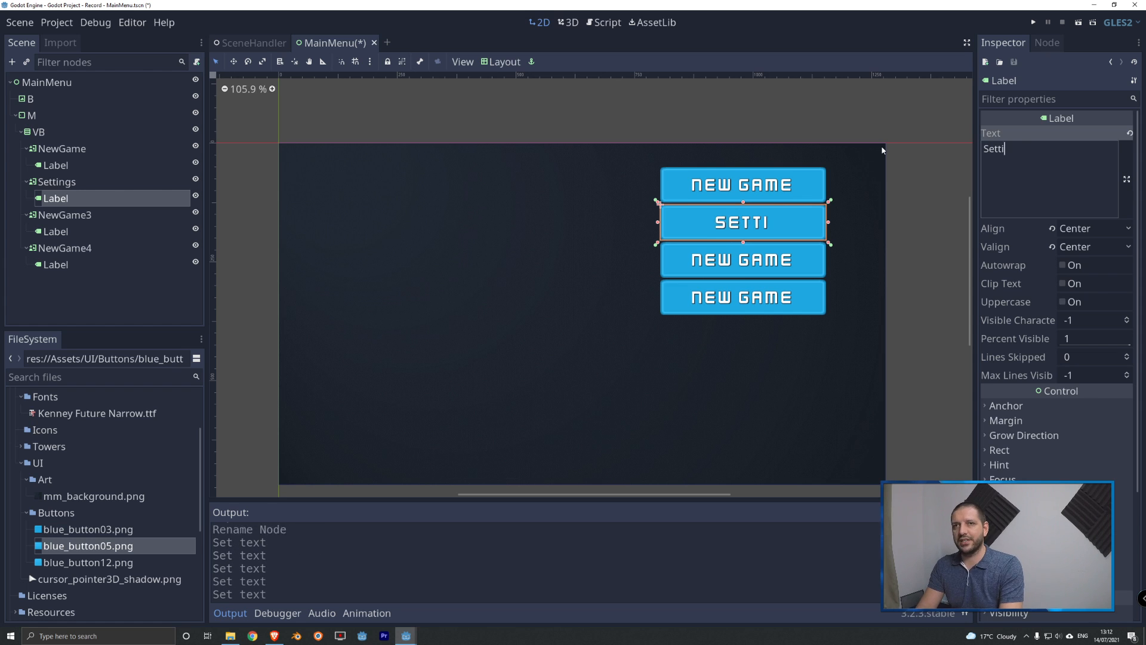
type("ngs")
Step: Rename the NewGame3 button to About and change its Label text to "About"
left_click(66, 215)
right_click(66, 215)
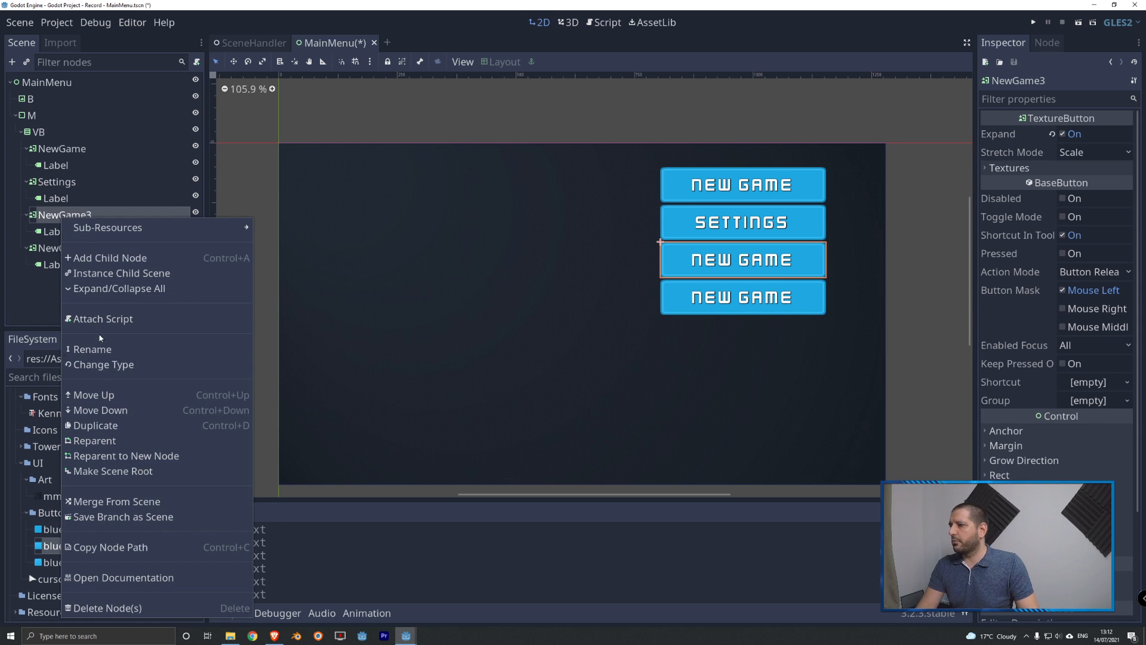
left_click(96, 349)
type("About")
key("Return")
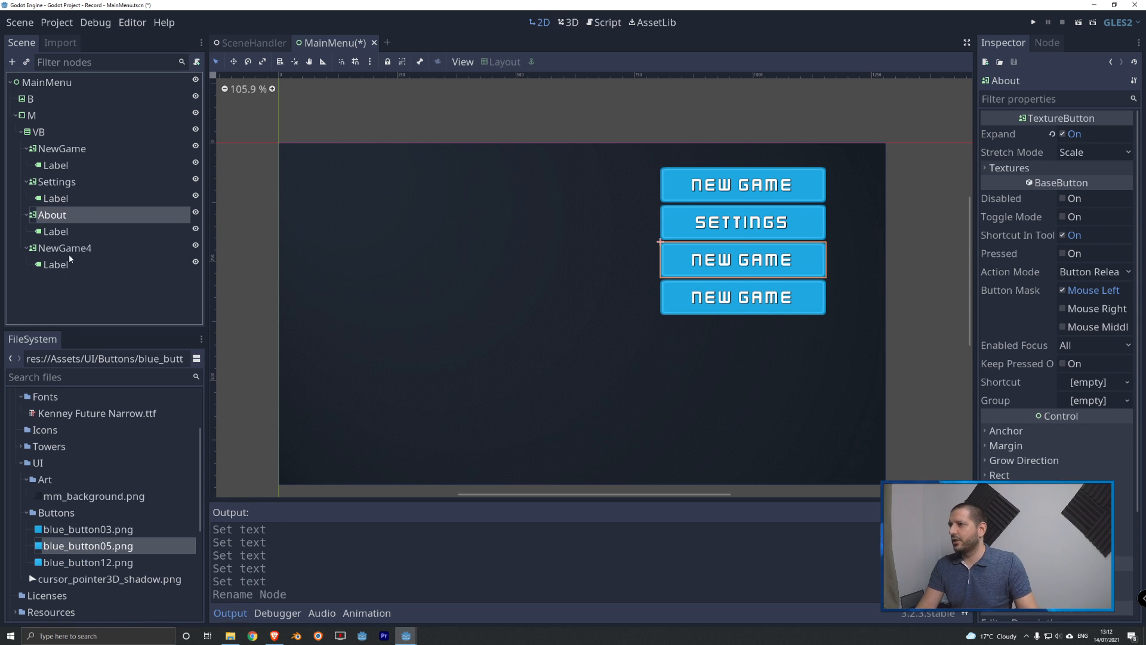
left_click(56, 232)
left_click(992, 169)
key("ctrl+a")
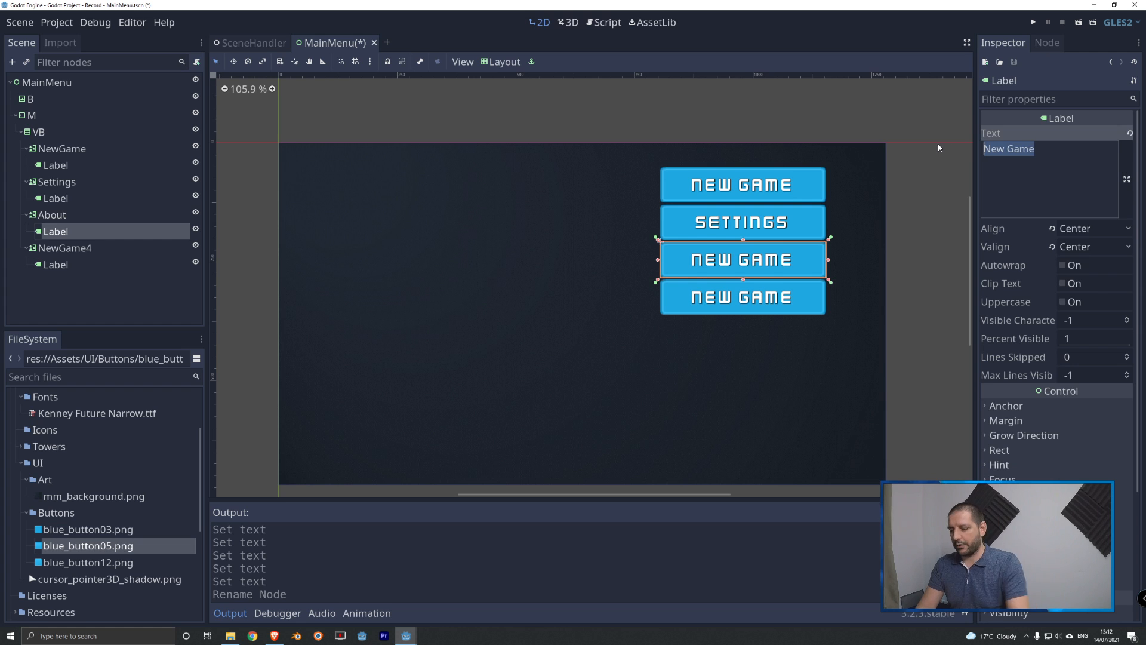
type("About")
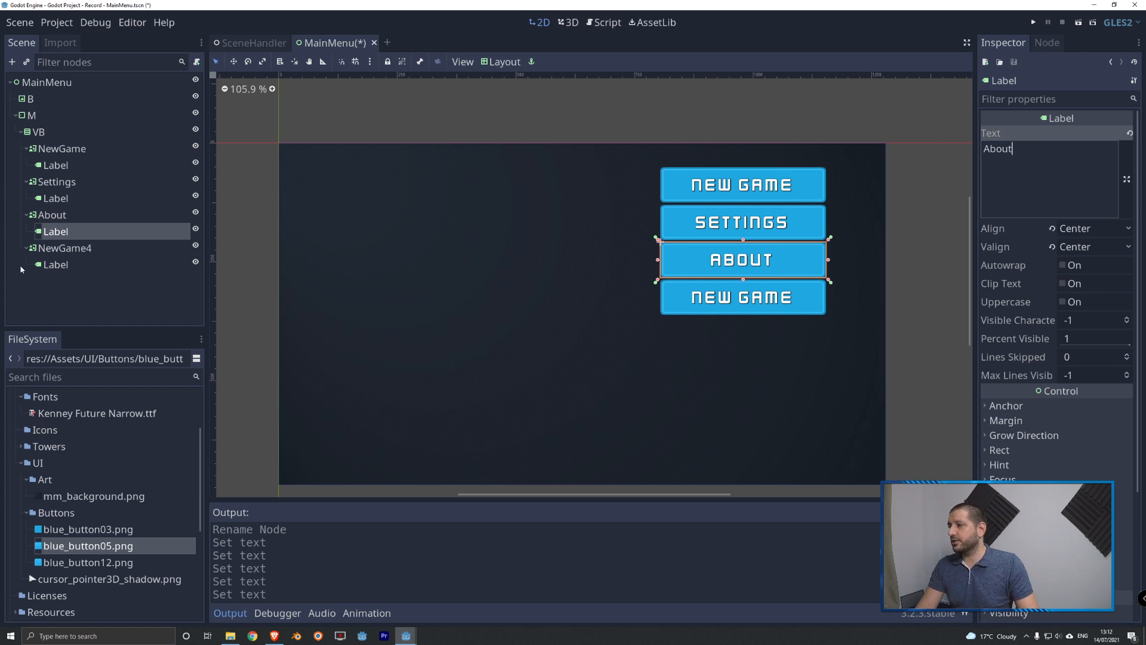
Step: Rename the NewGame4 button to Quit and change its Label text to "Quit"
left_click(38, 248)
right_click(39, 248)
left_click(95, 359)
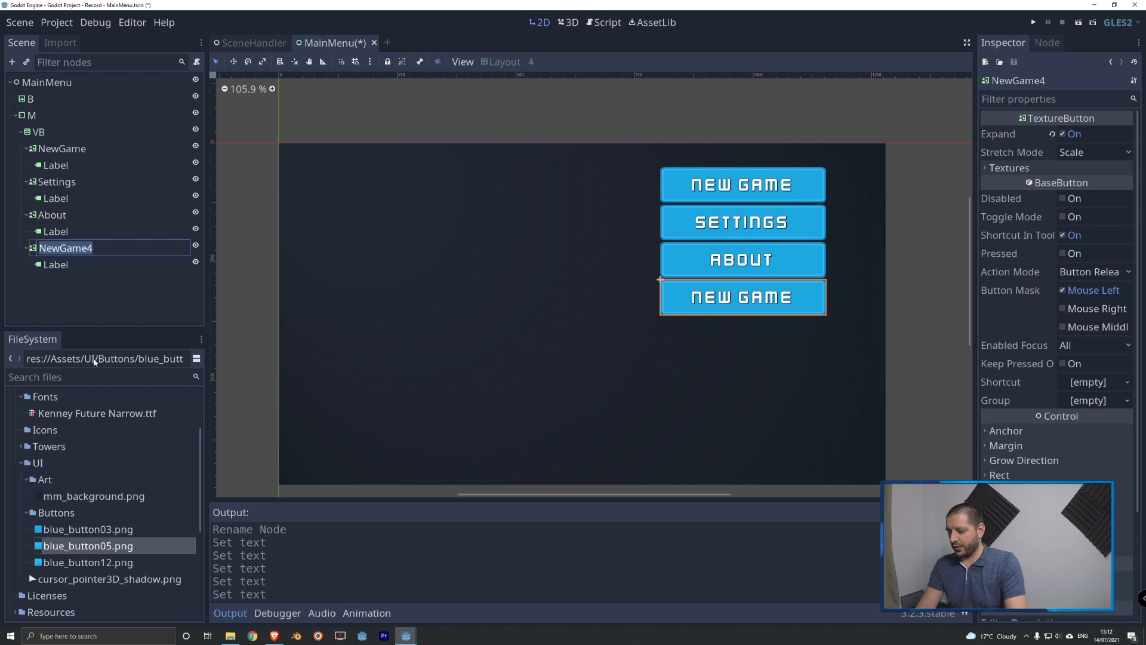
type("Quit")
key("Return")
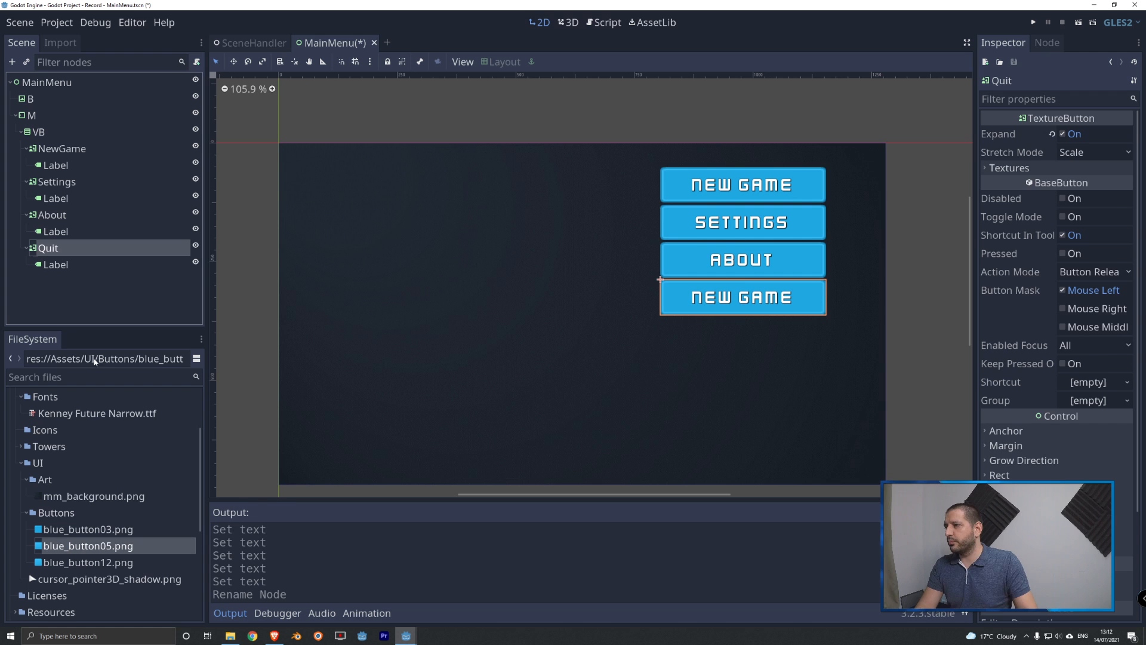
left_click(56, 266)
left_click(1054, 160)
key("ctrl+a")
type("Quit")
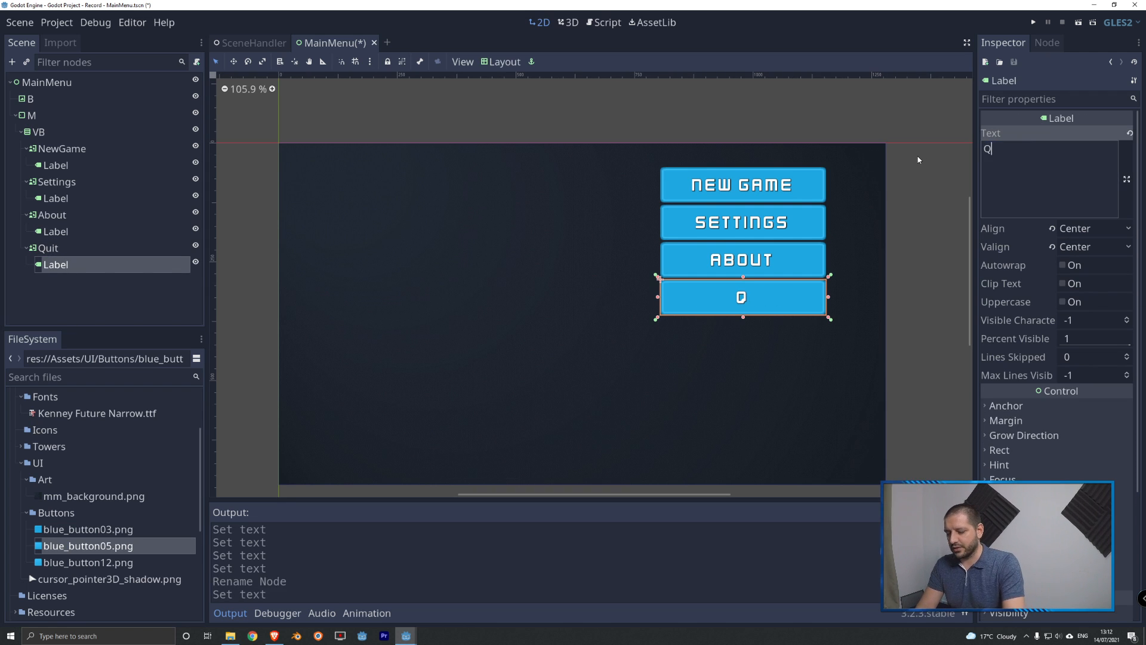
Step: Set the VB container's Alignment to Center so the four buttons are vertically centred
left_click(76, 149)
scroll(791, 179, "down", 5)
scroll(775, 257, "up", 4)
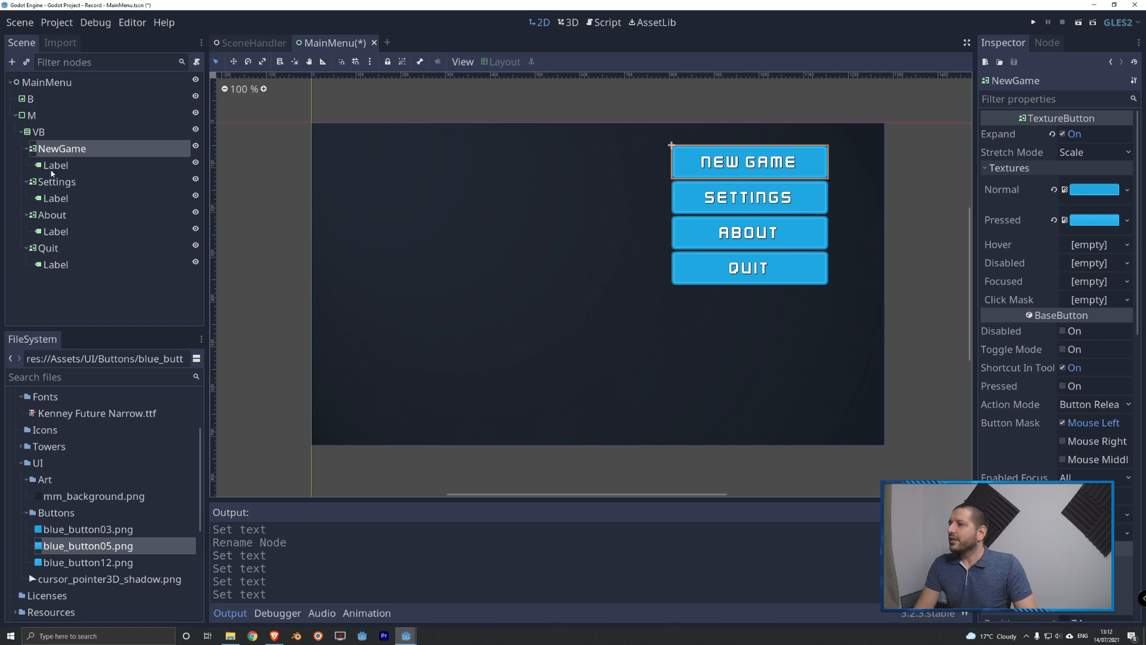
left_click(39, 132)
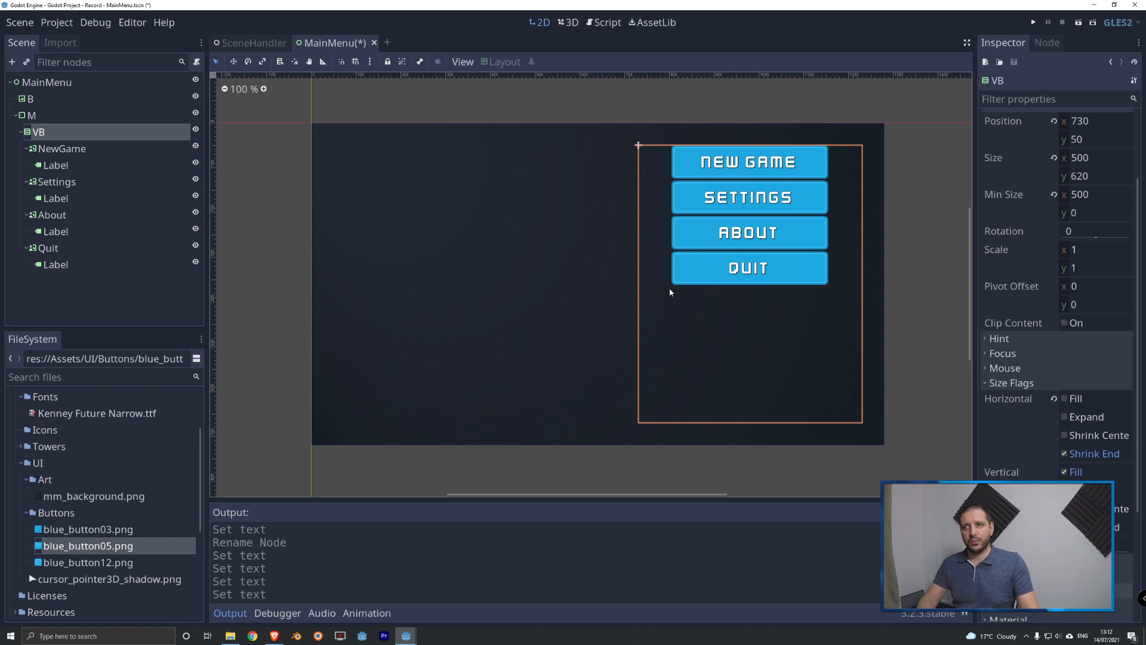
scroll(1015, 212, "up", 3)
left_click(1000, 208)
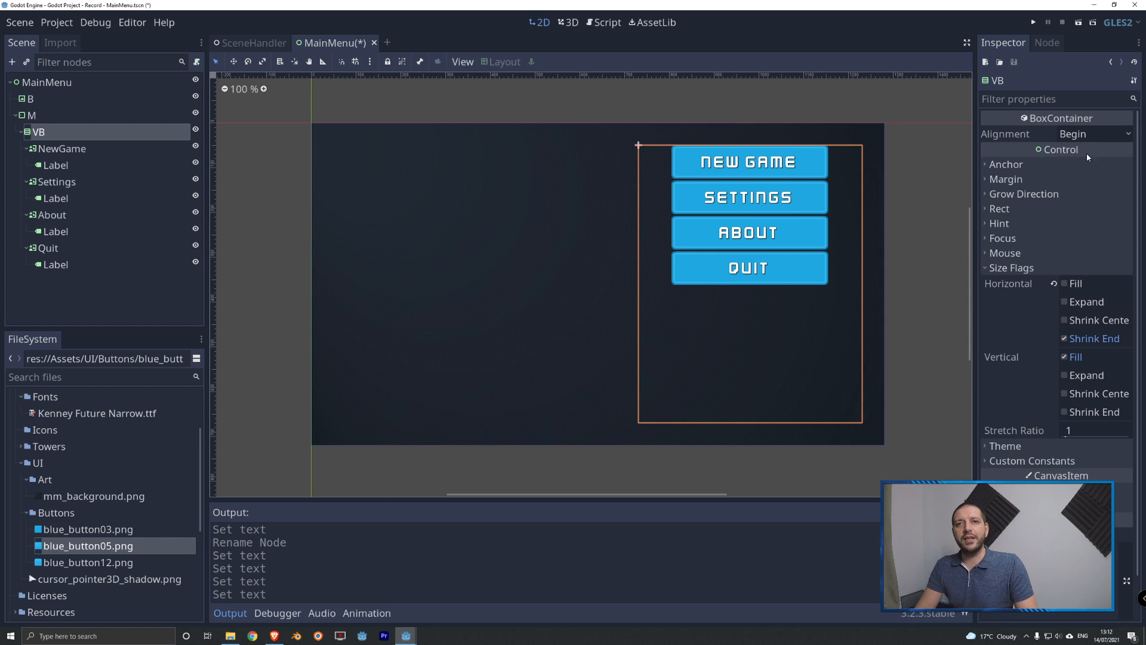
left_click(1089, 134)
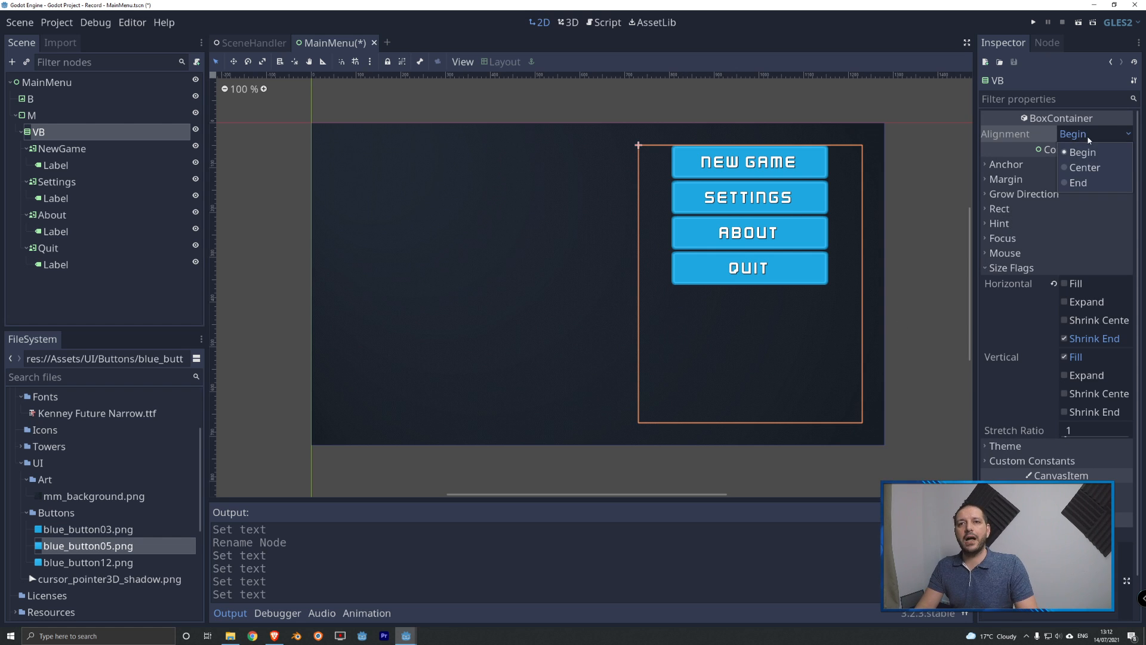
left_click(1088, 169)
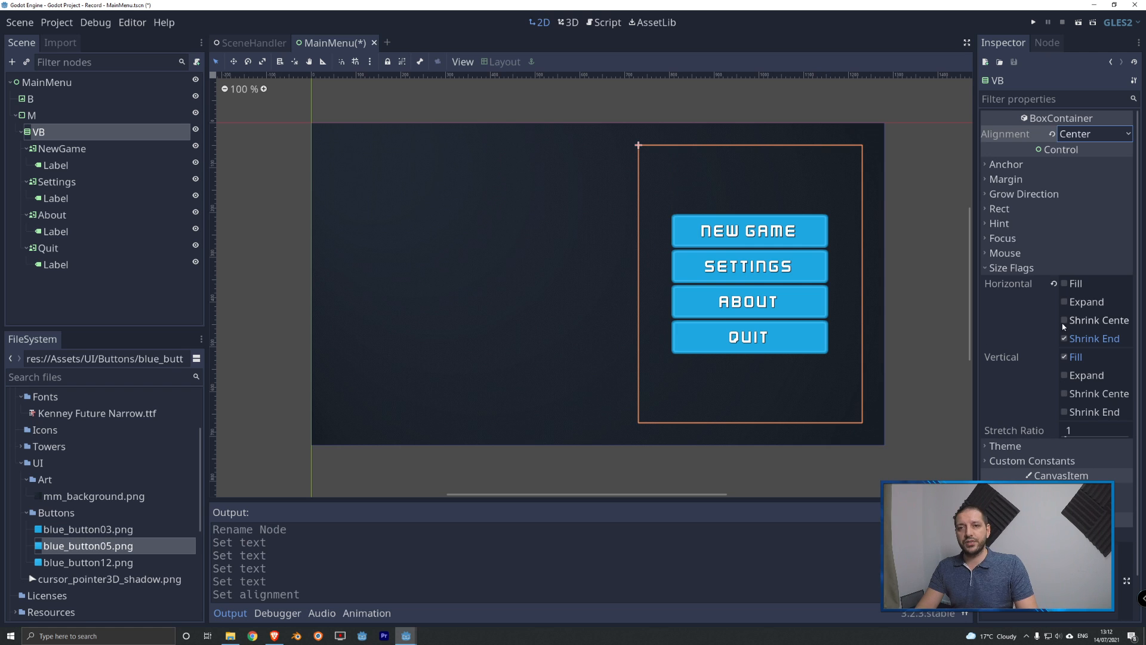
Step: Enable the VB container's custom Separation constant and set it to 50
left_click(1015, 268)
left_click(1029, 297)
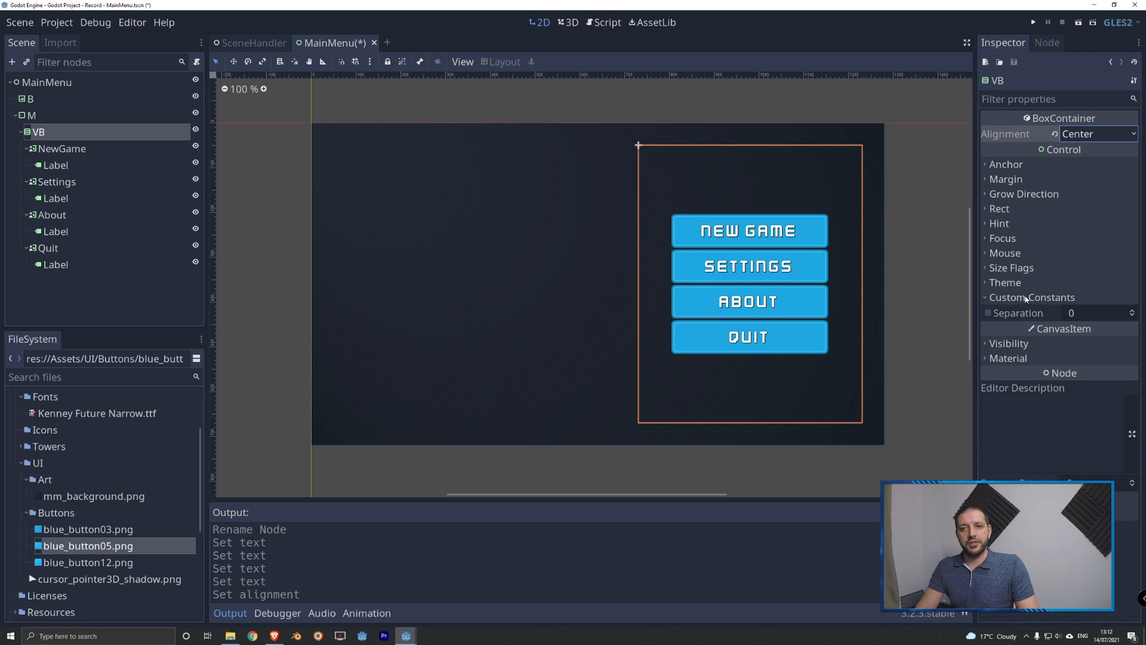
left_click(989, 313)
left_click(1087, 314)
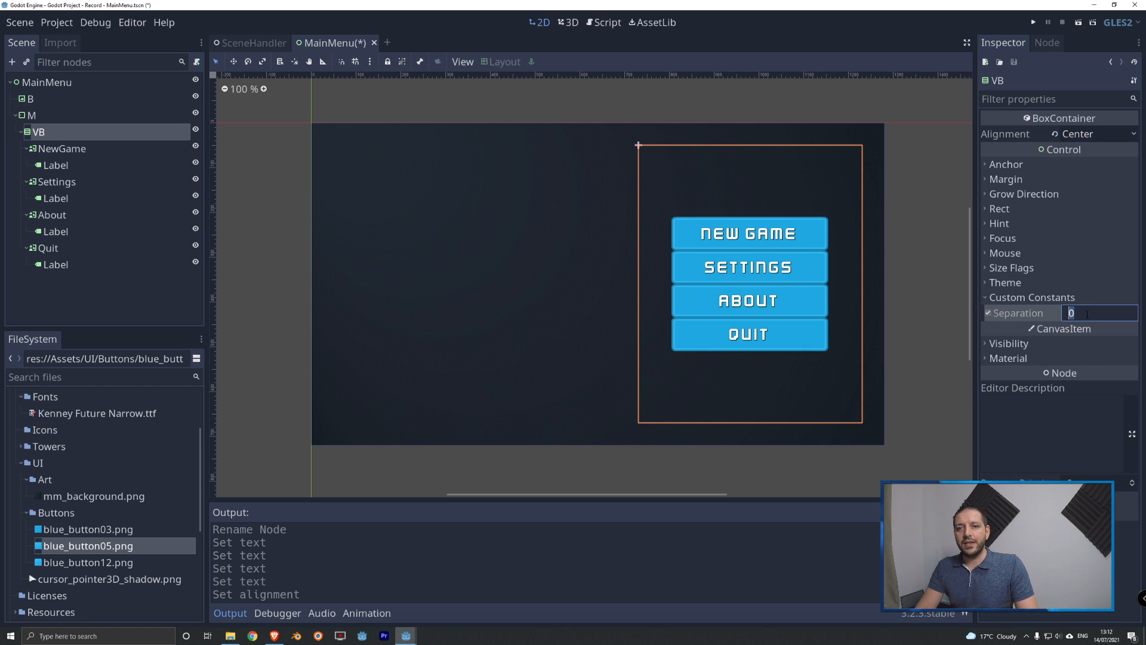
type("50")
key("Return")
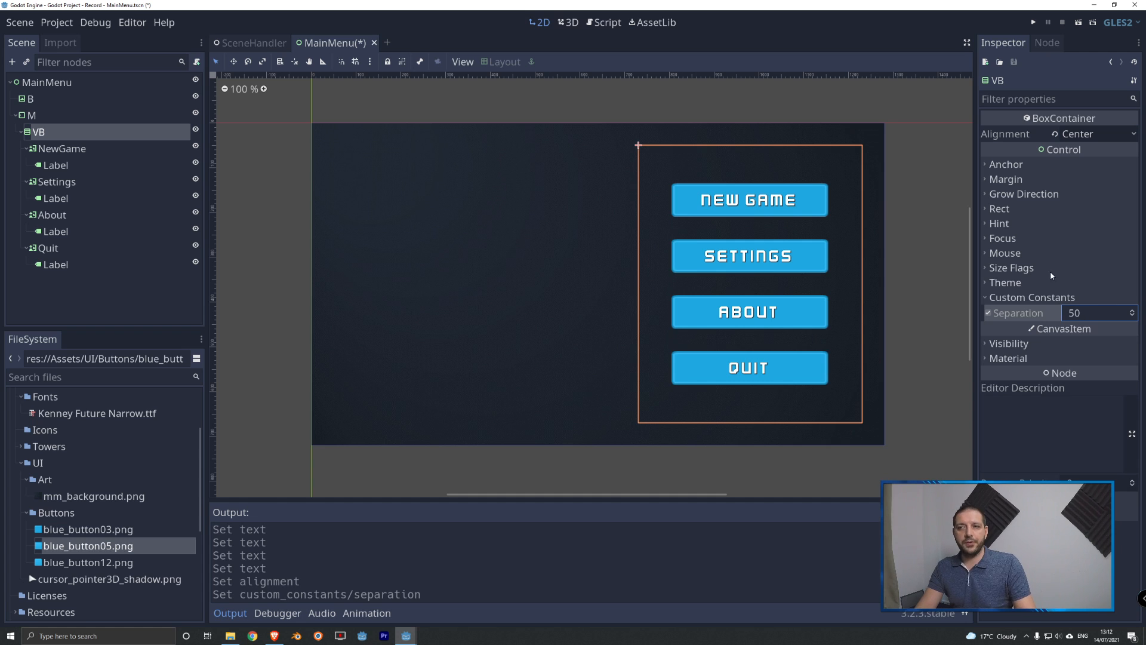
Step: Set the VB container's custom Separation constant to 35
left_click(1087, 315)
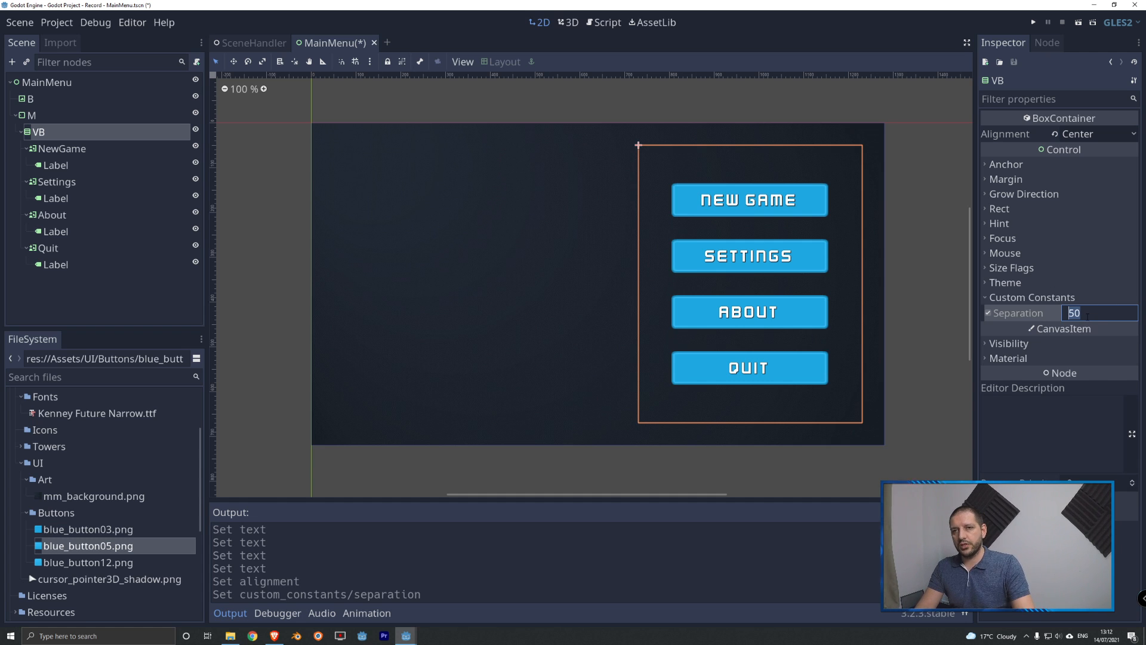
type("35")
key("Return")
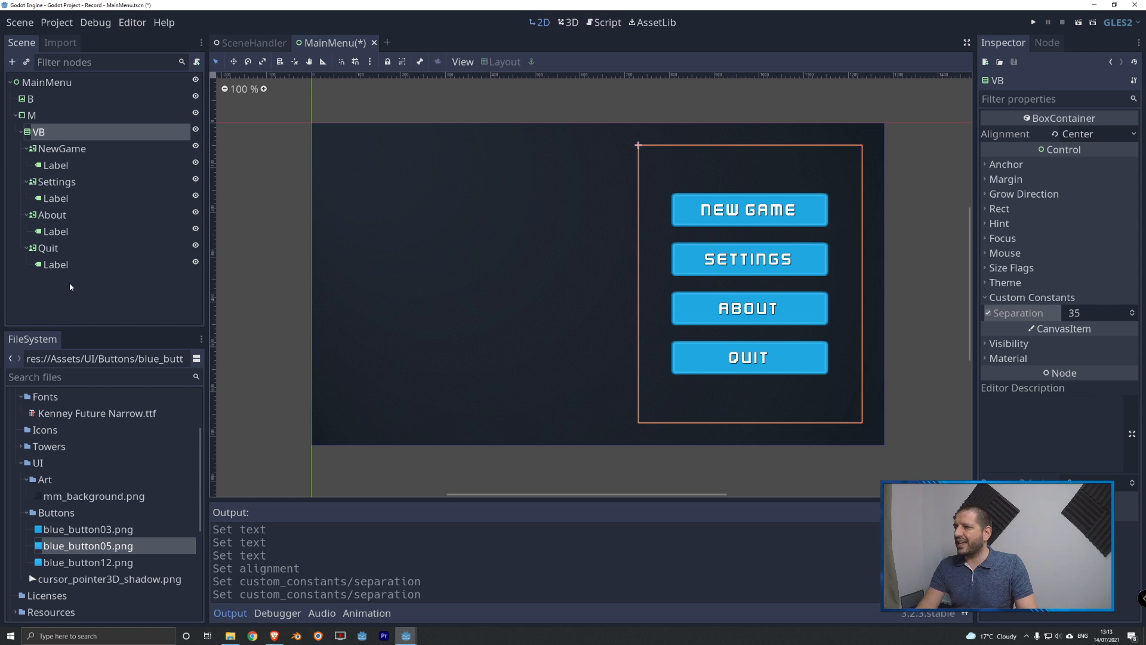
left_click(83, 299)
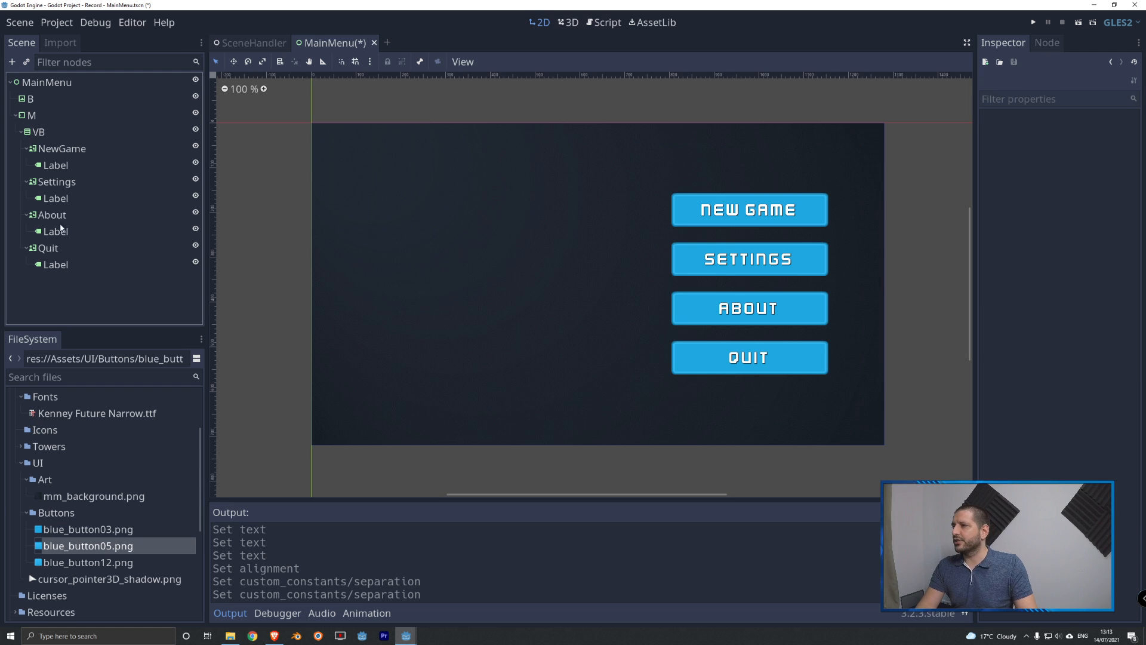
Step: Add a Control node to the VB container and place it between the About and Quit buttons as a spacer
right_click(44, 131)
left_click(74, 146)
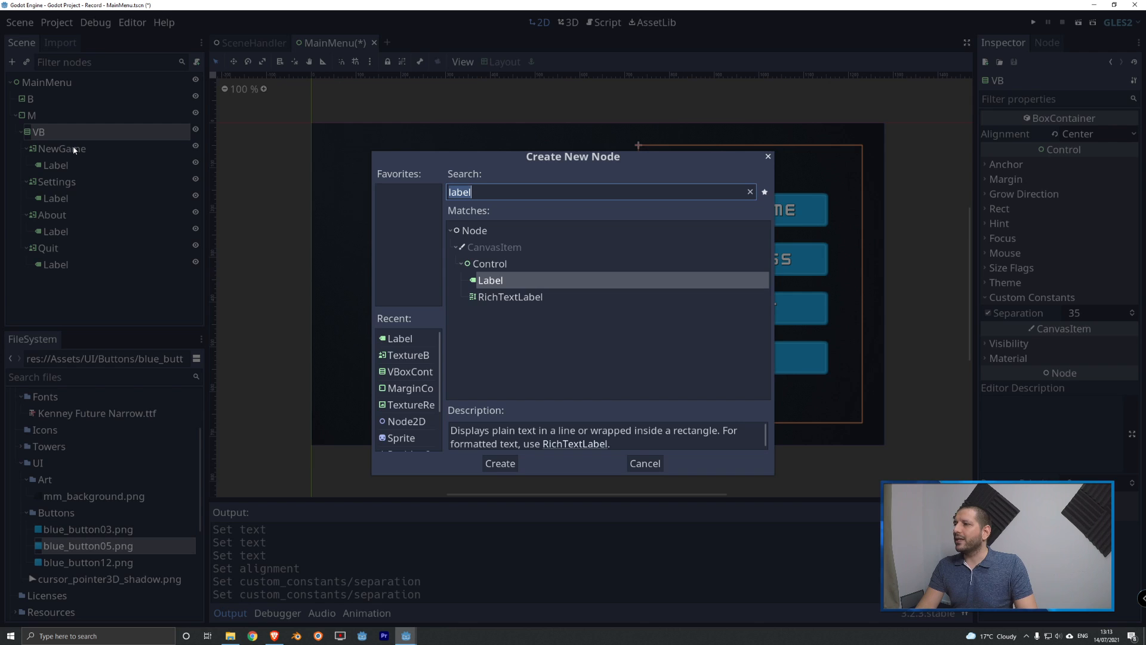
type("contr")
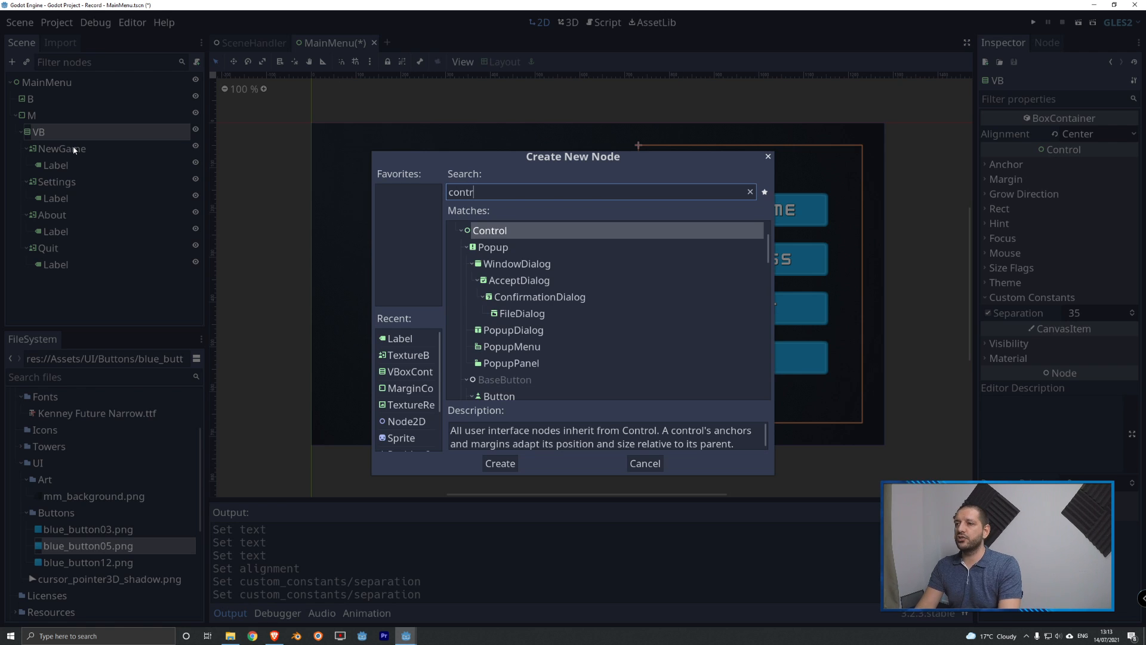
key("Return")
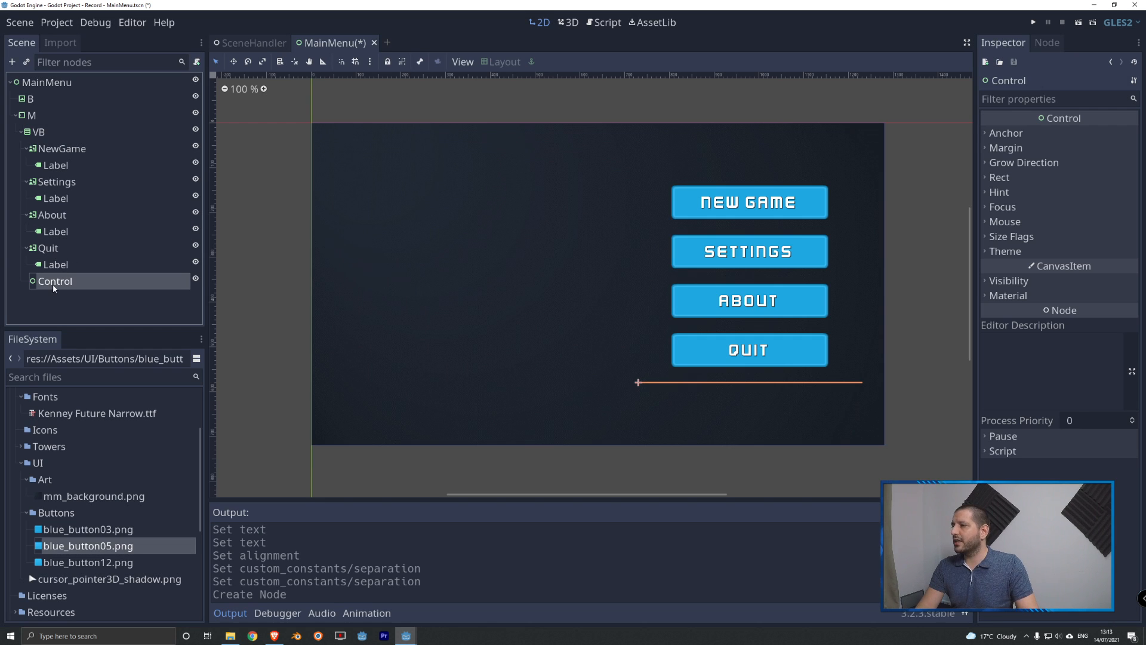
left_click_drag(52, 285, 66, 249)
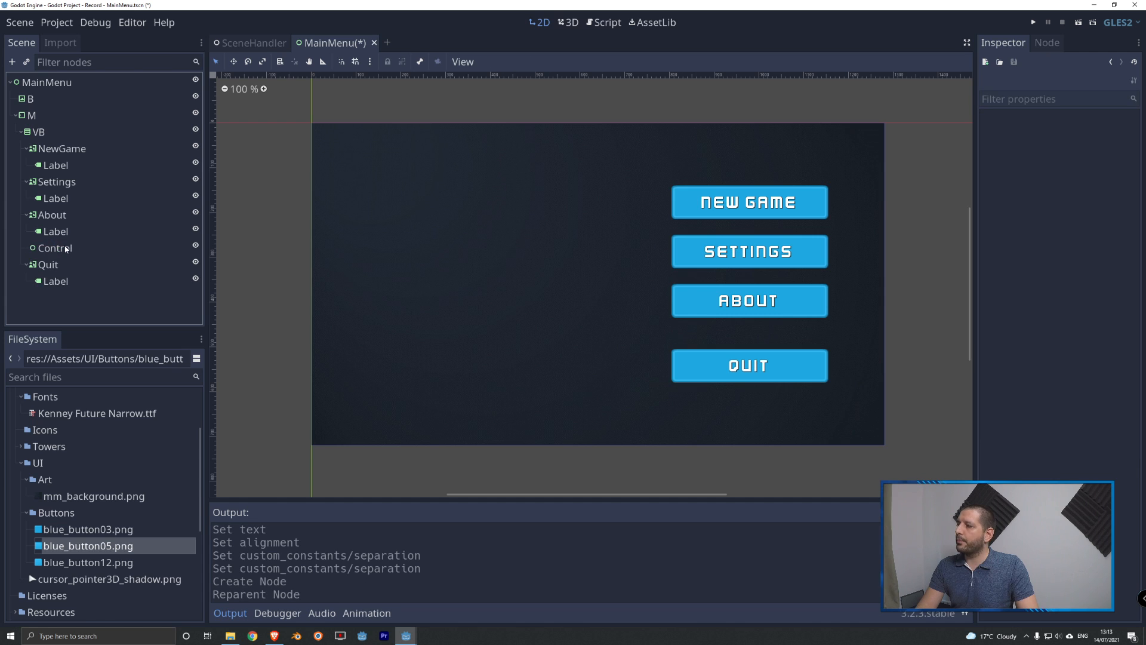
left_click(51, 254)
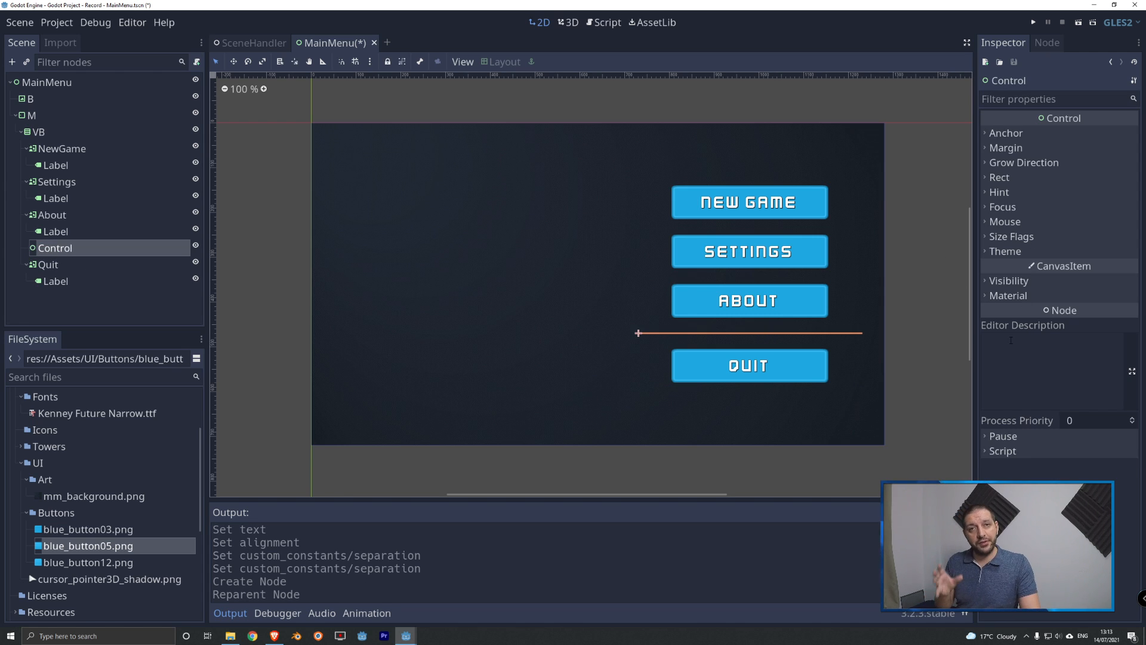
Step: Try a vertical Min Size of 20 on the spacer Control node between About and Quit and settle on 35
left_click(60, 132)
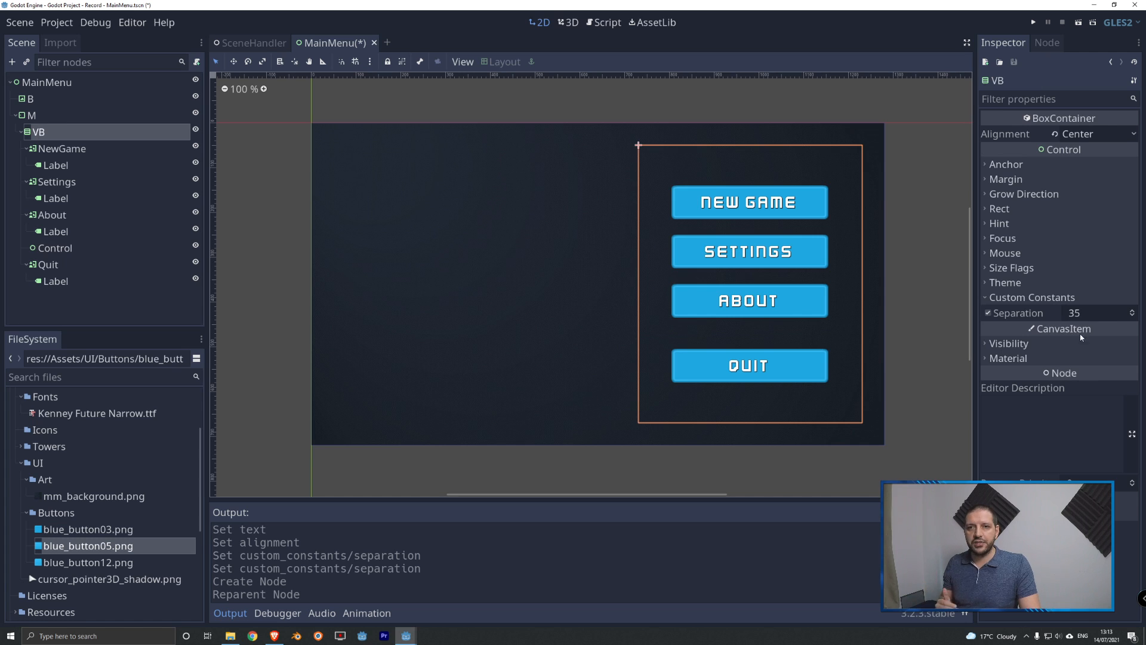
left_click(55, 249)
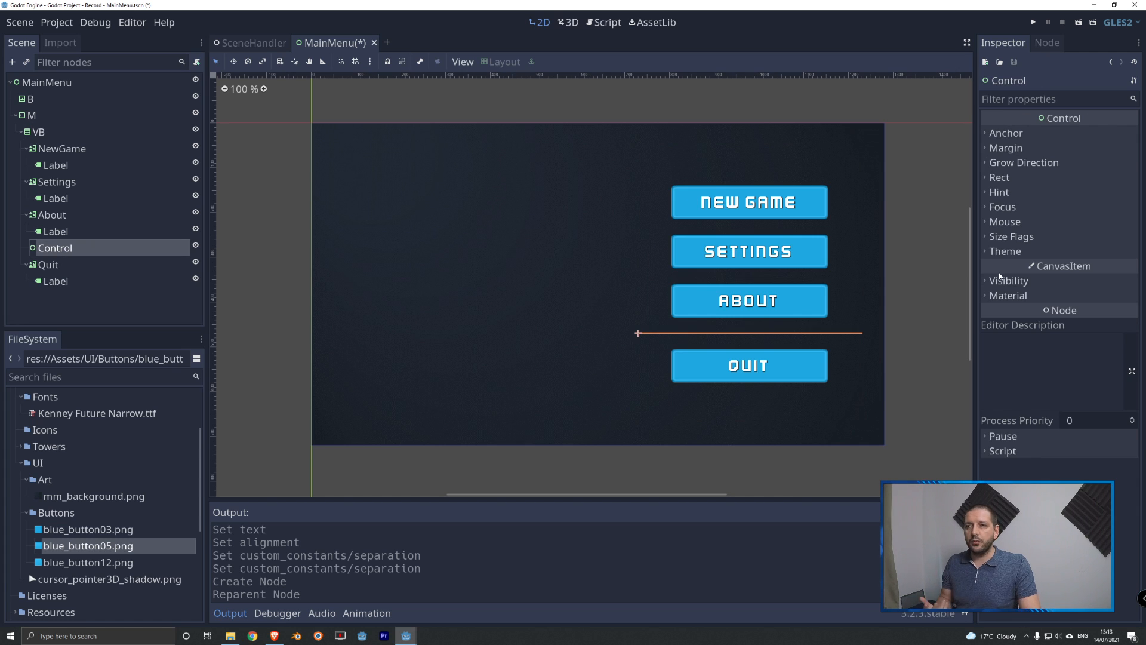
left_click(1004, 178)
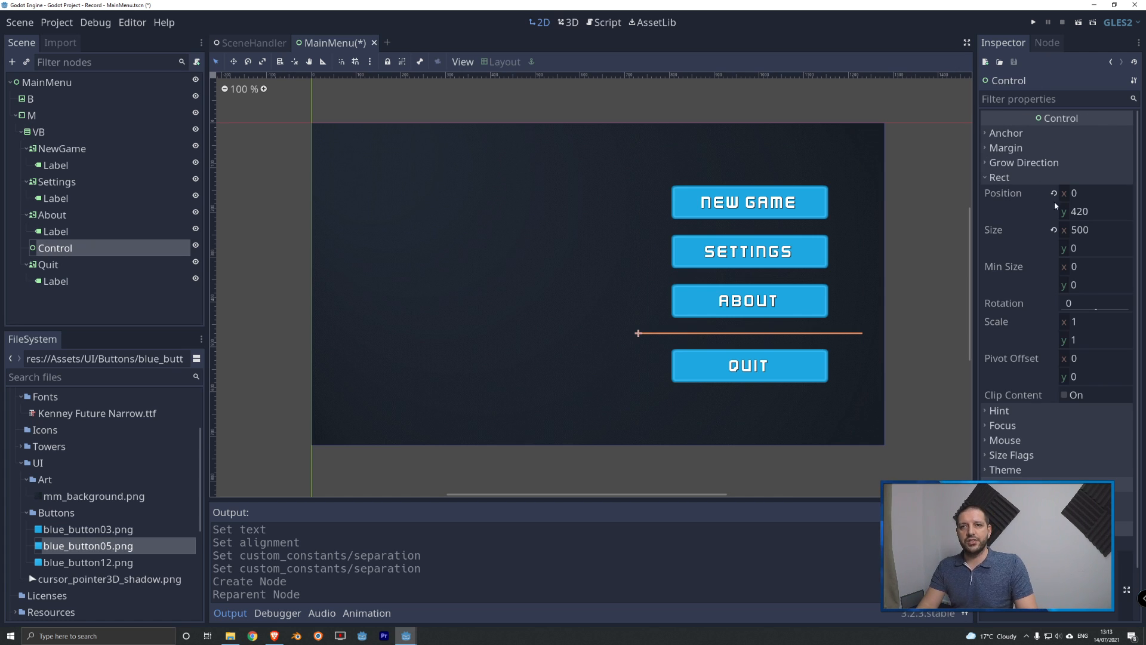
left_click(1080, 285)
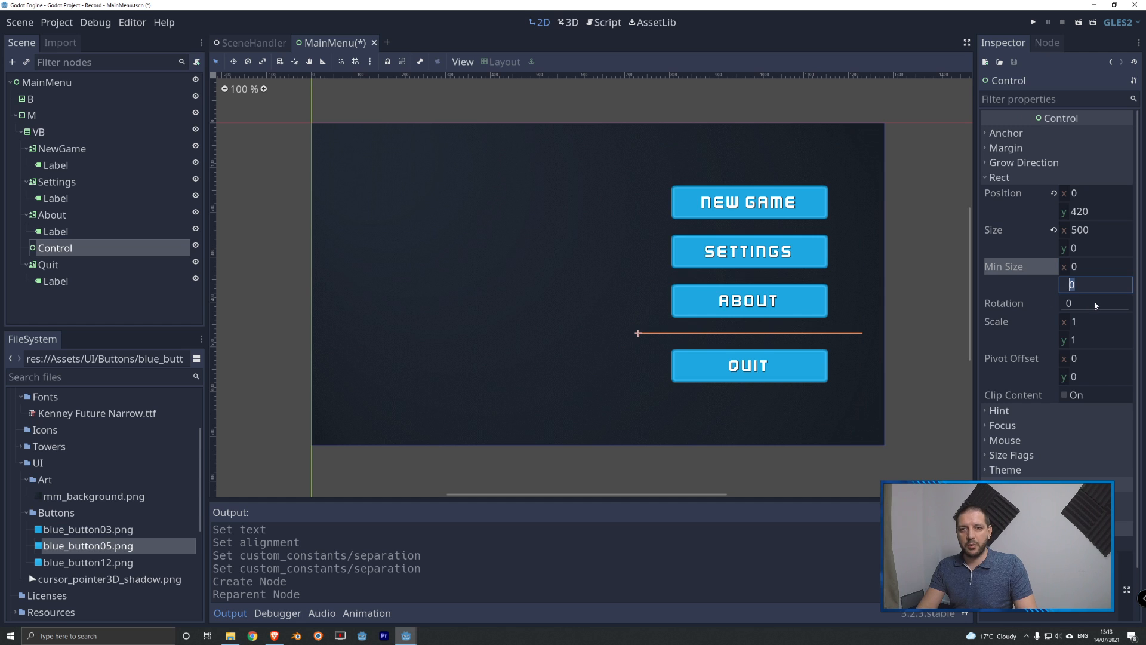
type("20")
key("Return")
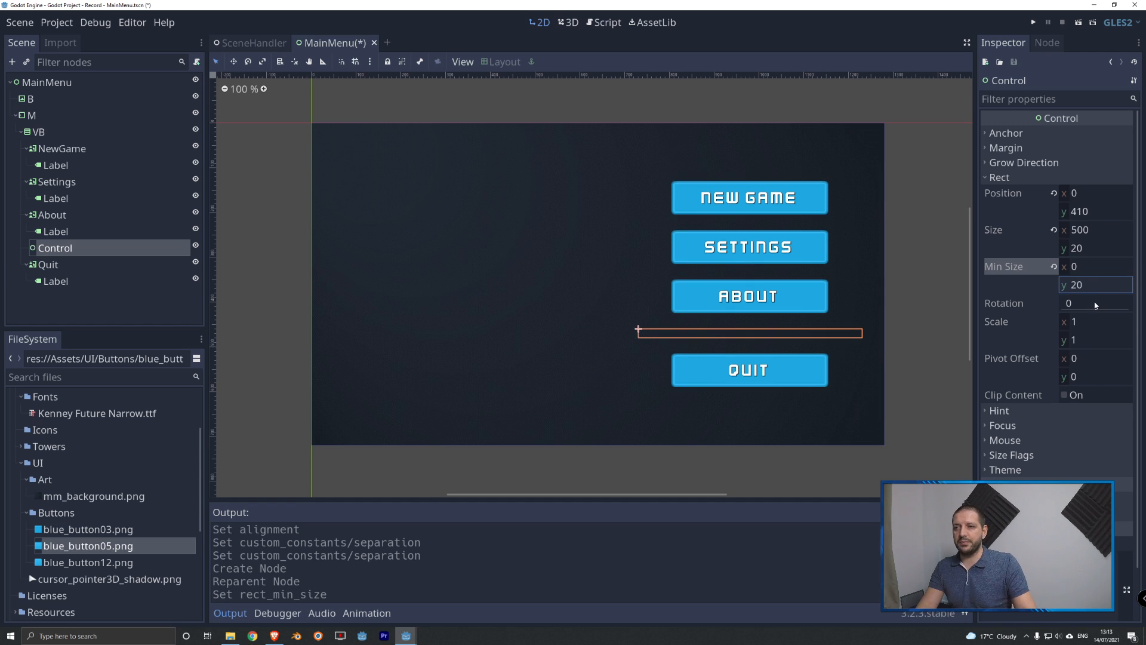
type("35")
key("Return")
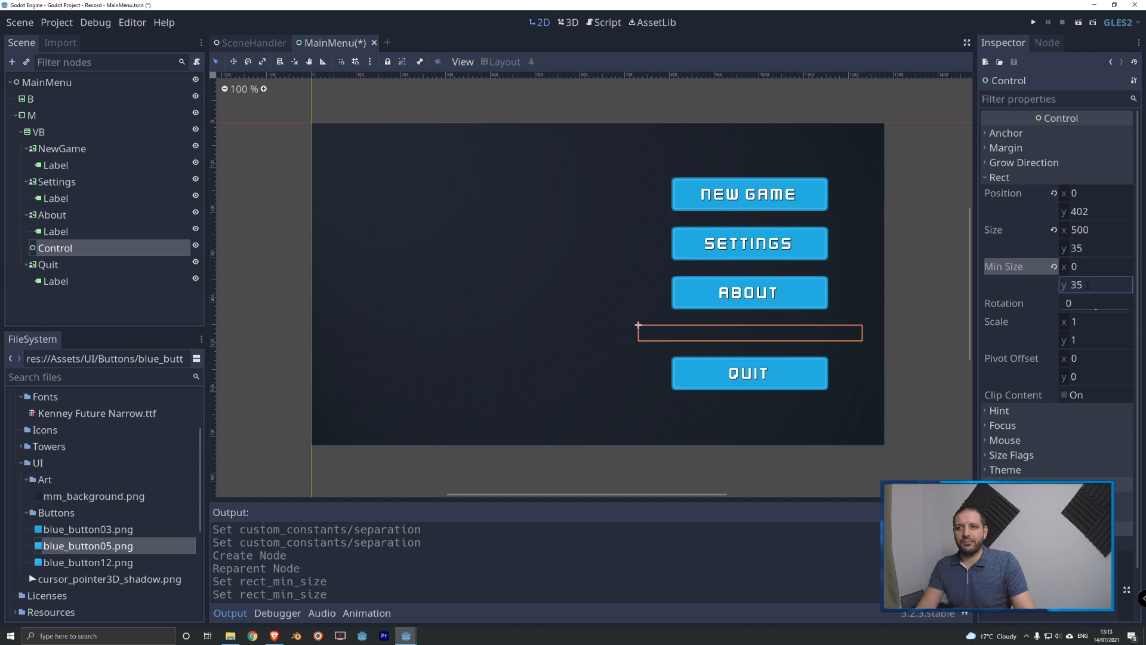
left_click(73, 306)
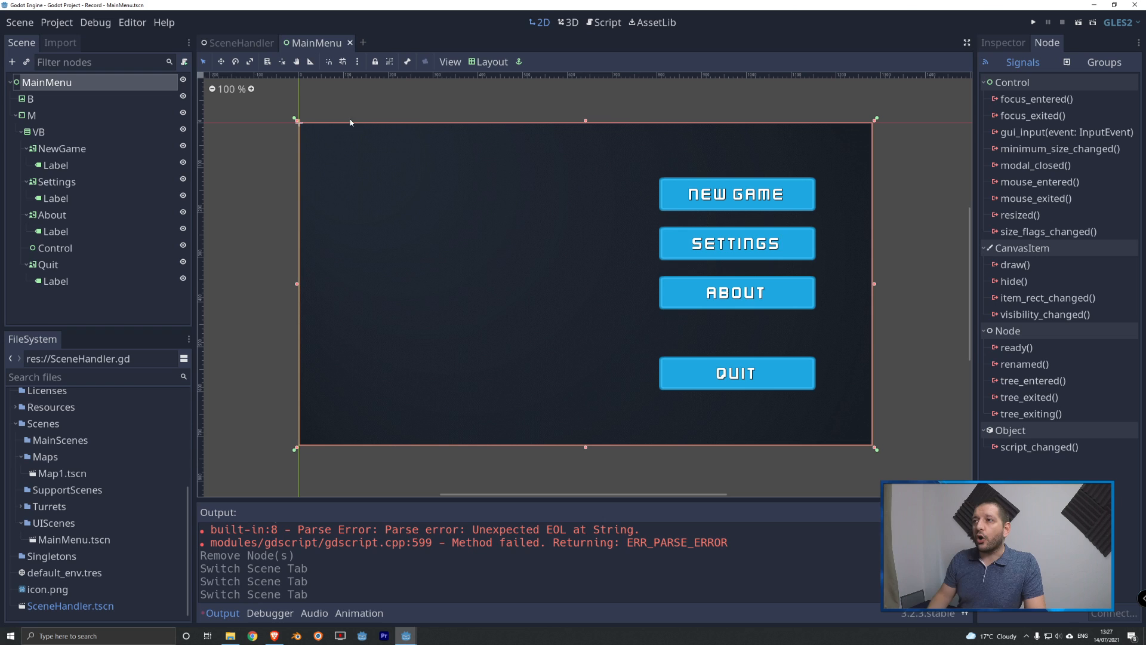
Step: Switch to the SceneHandler scene and check which Main Scene is set in the project's Run settings
left_click(247, 48)
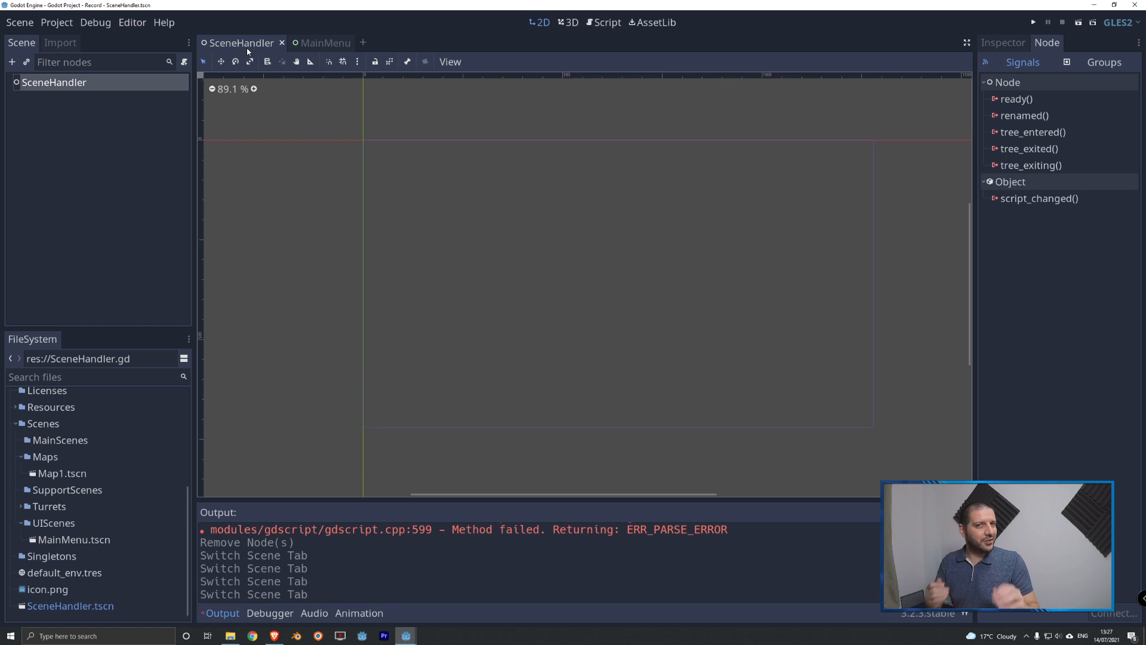
left_click(57, 24)
left_click(67, 42)
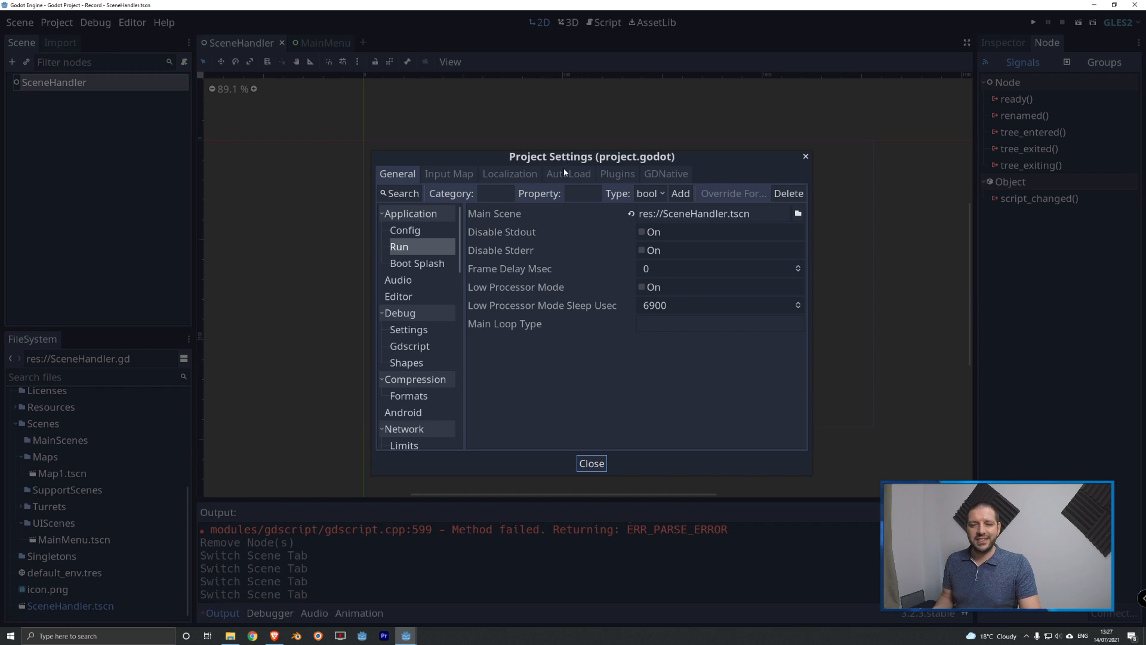
left_click(406, 254)
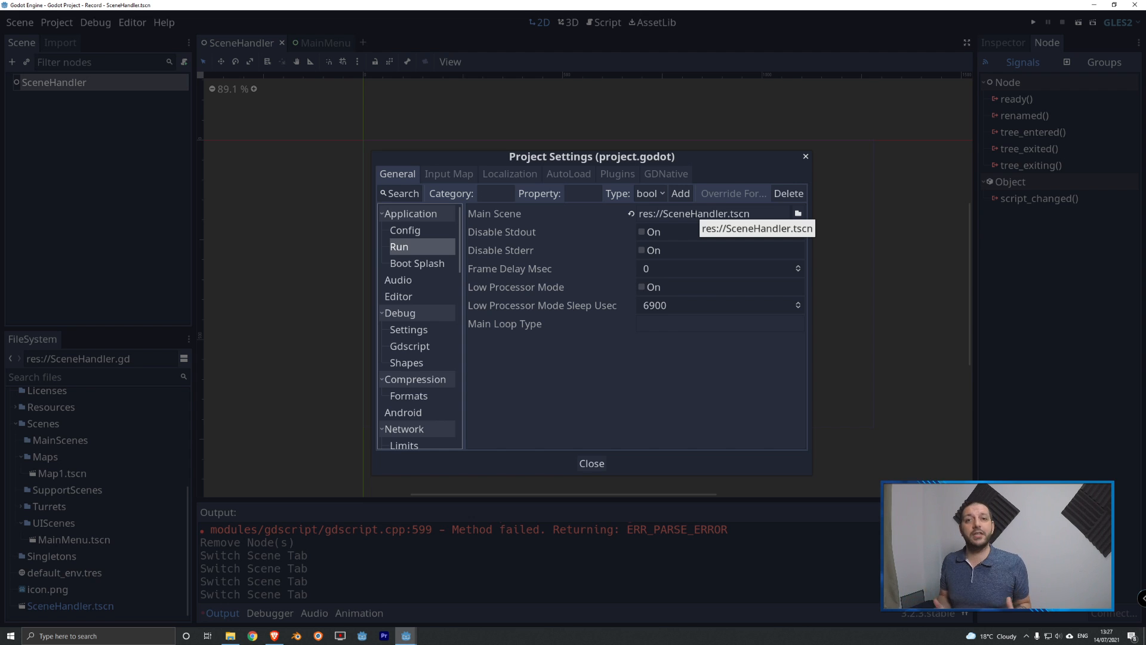
left_click(592, 466)
Step: Instance Scenes/UIScenes/MainMenu.tscn as a child scene of the SceneHandler node
right_click(54, 84)
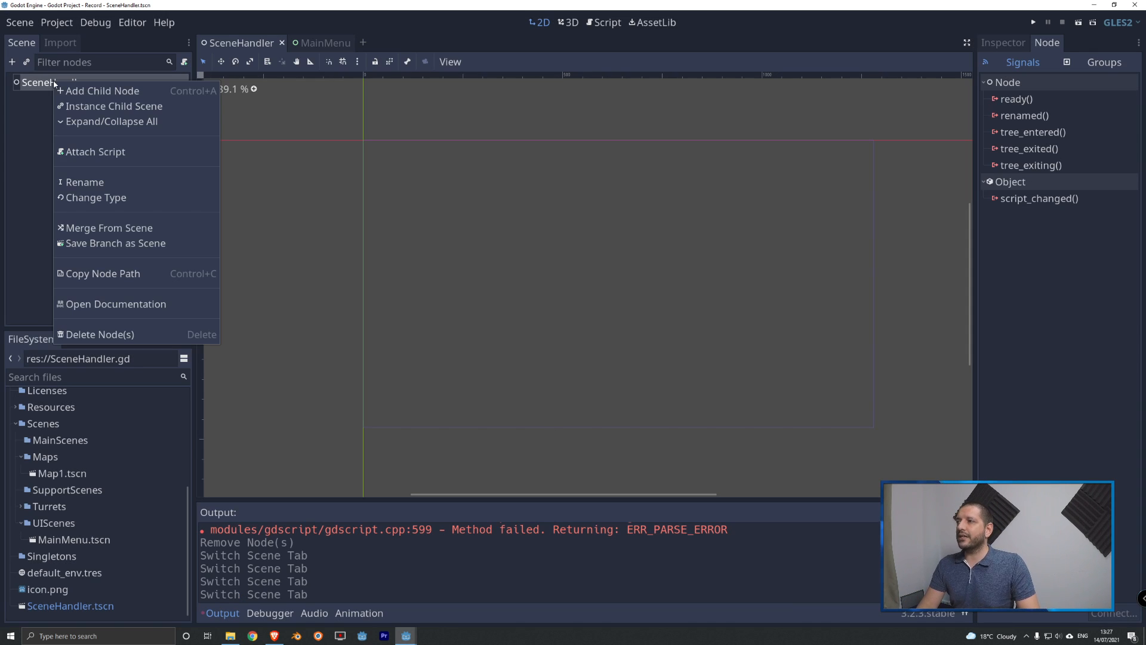
left_click(102, 107)
type("mainme")
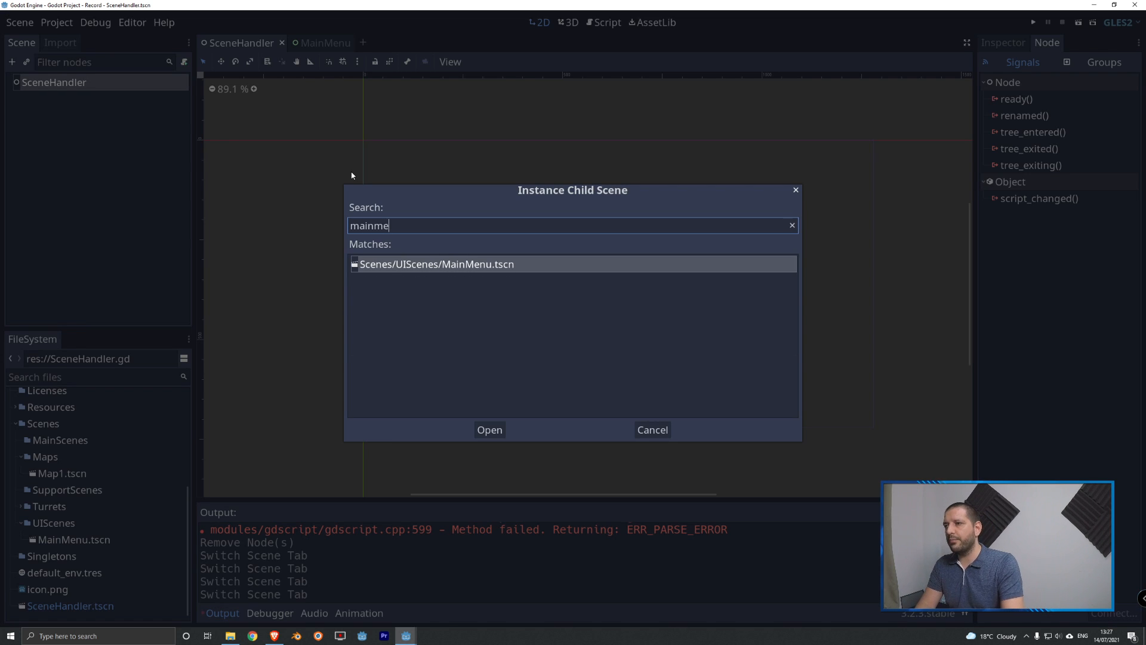
key("Return")
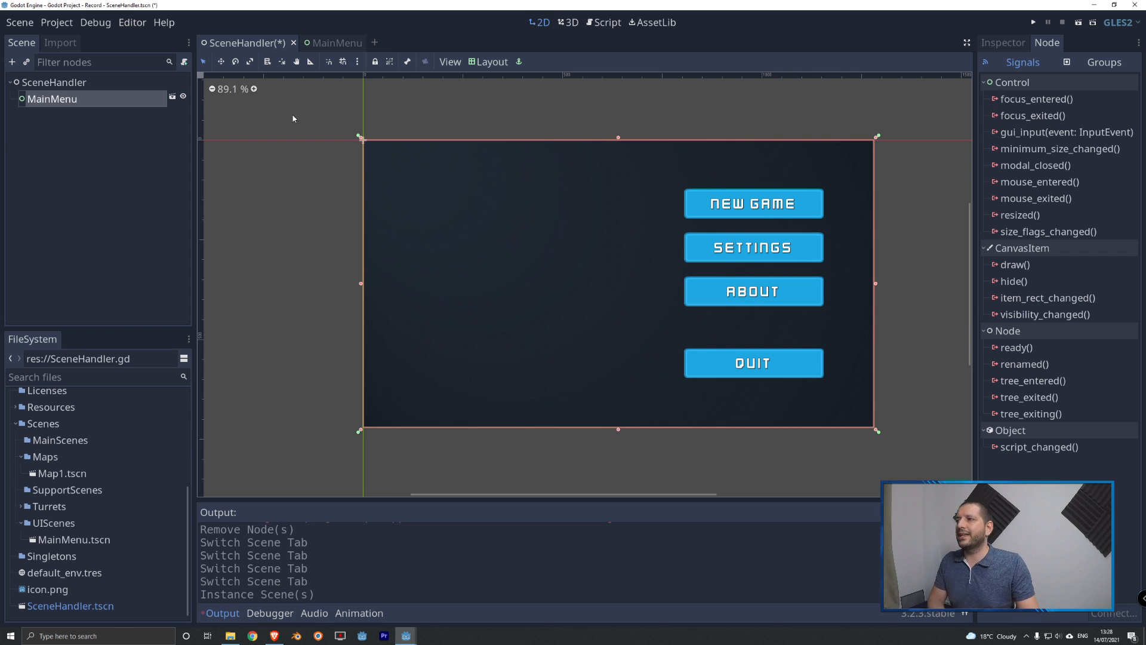
left_click(320, 44)
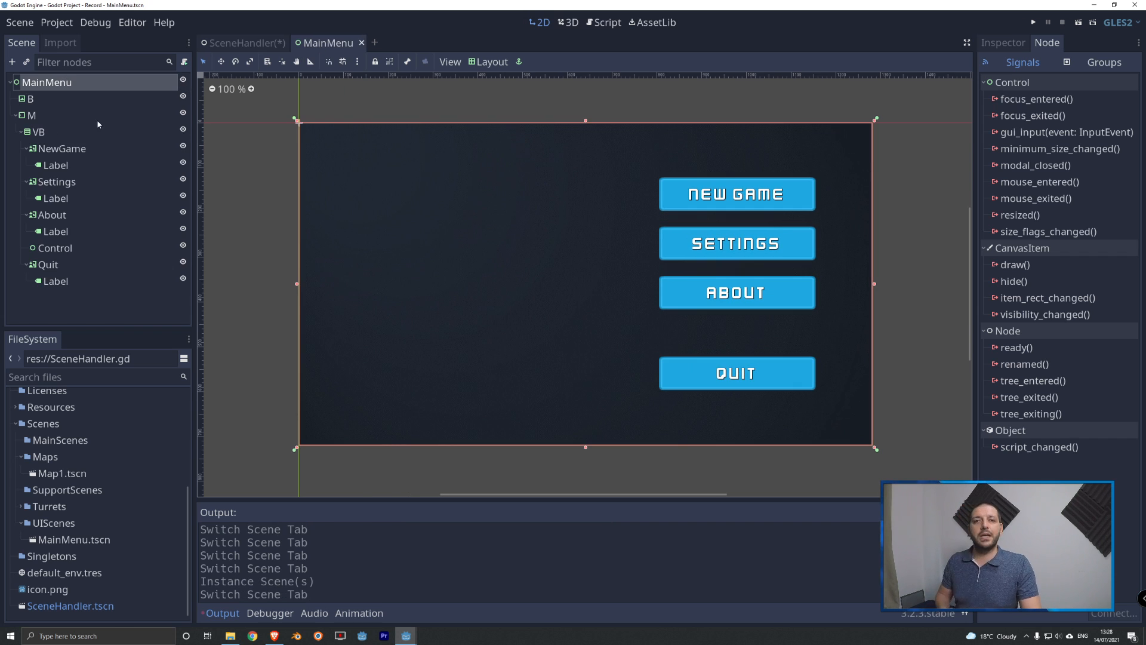
left_click(241, 45)
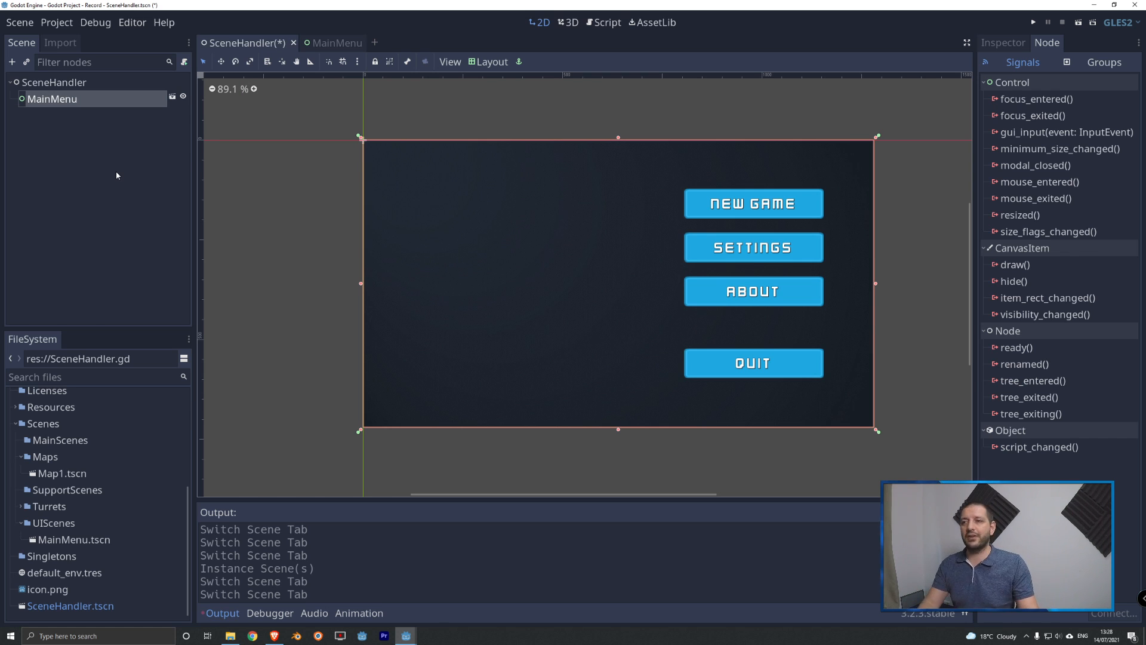
Step: Attach a new GDScript named SceneHandler.gd with the Empty template to the SceneHandler root node
left_click(51, 84)
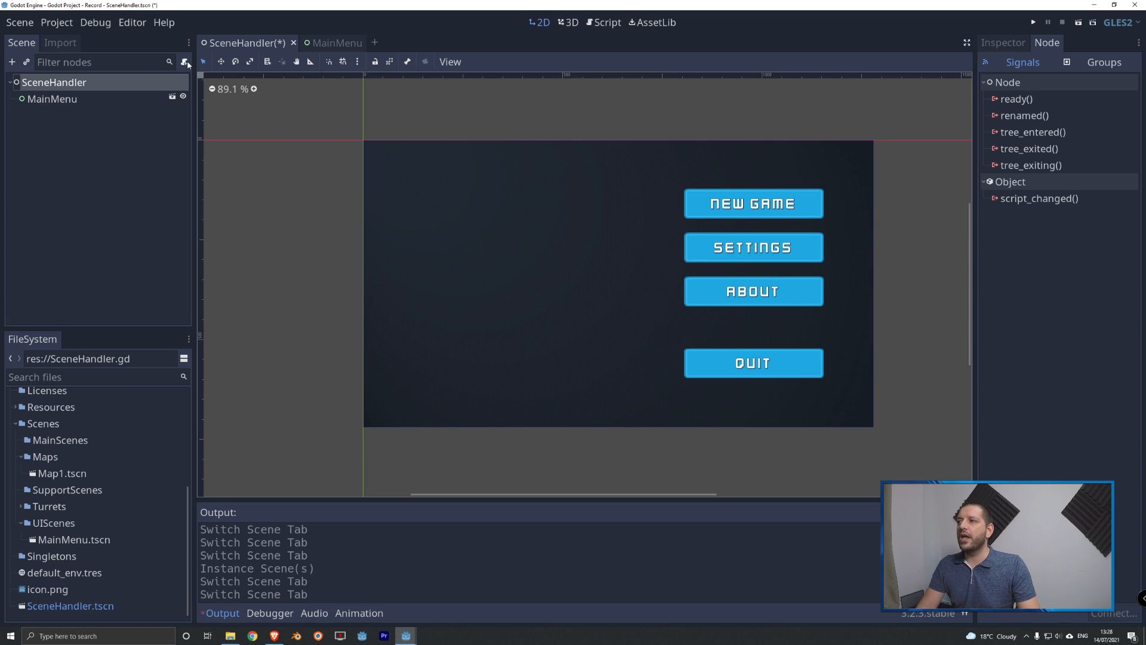
left_click(185, 61)
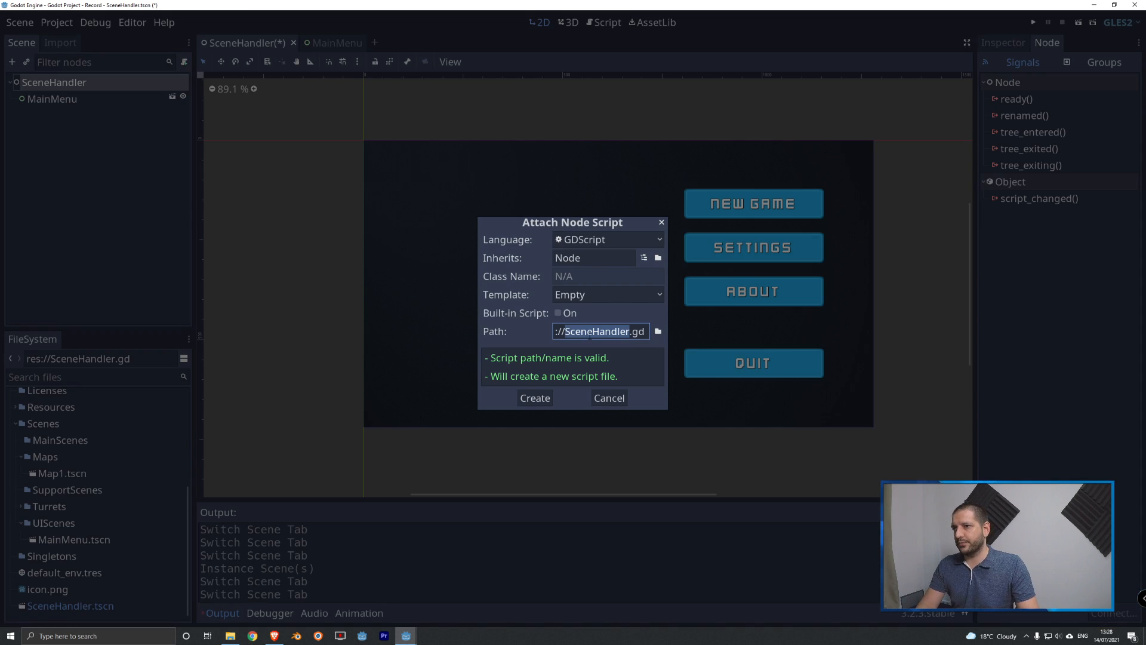
left_click(536, 399)
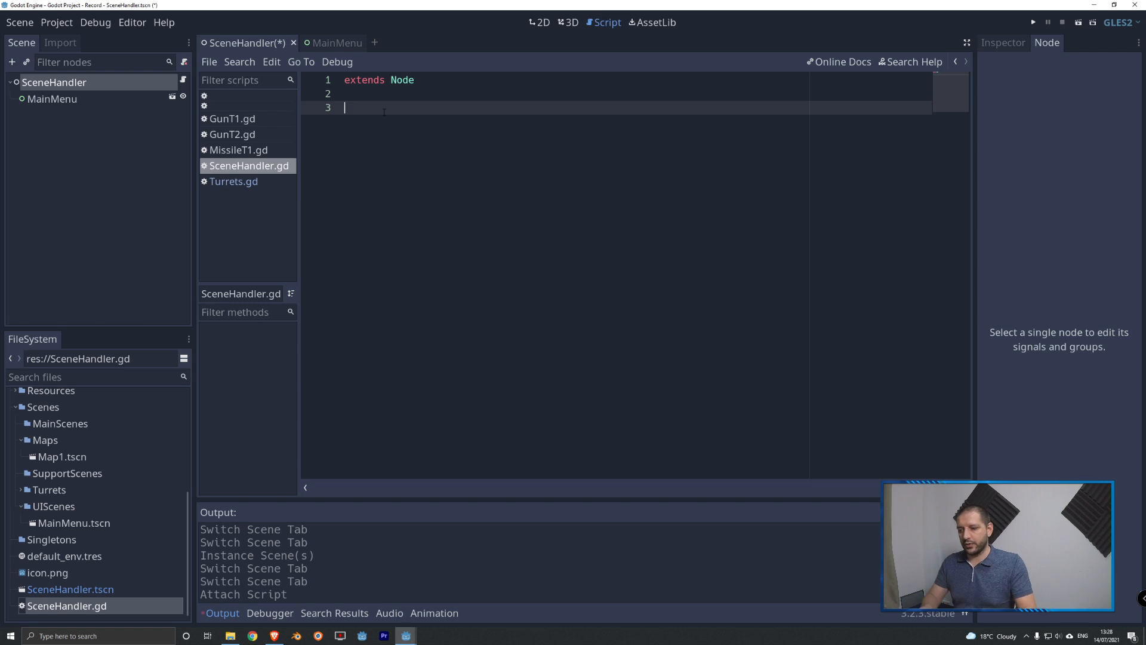
Step: Declare the function _ready() on line 3 of SceneHandler.gd and begin its body
type("func _rea")
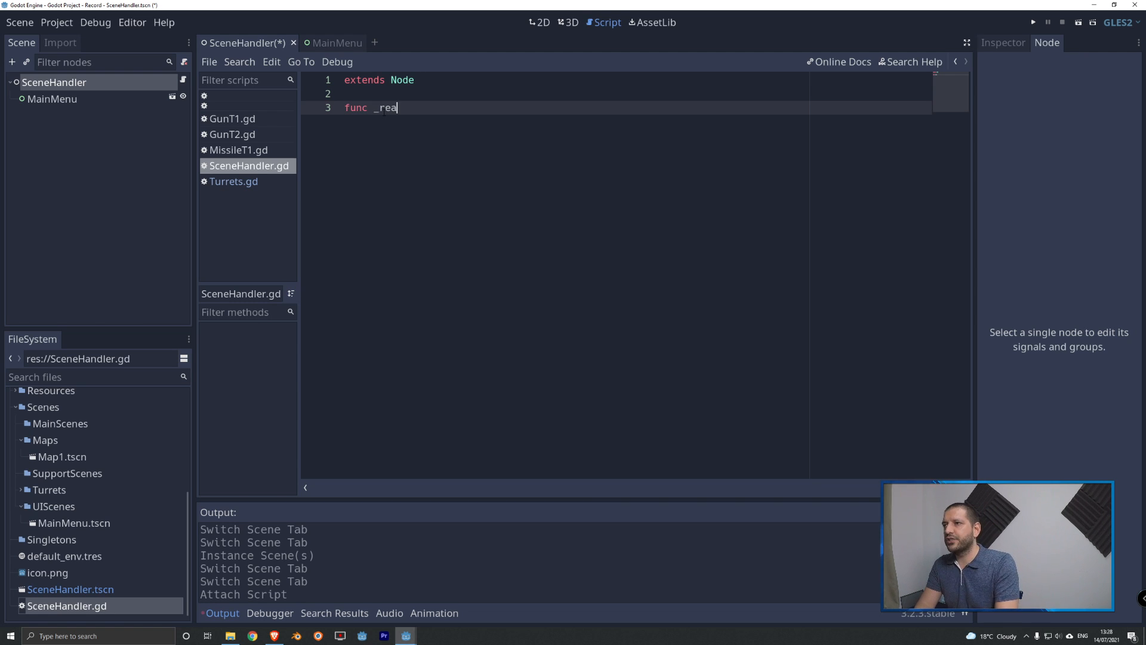
type("dy():")
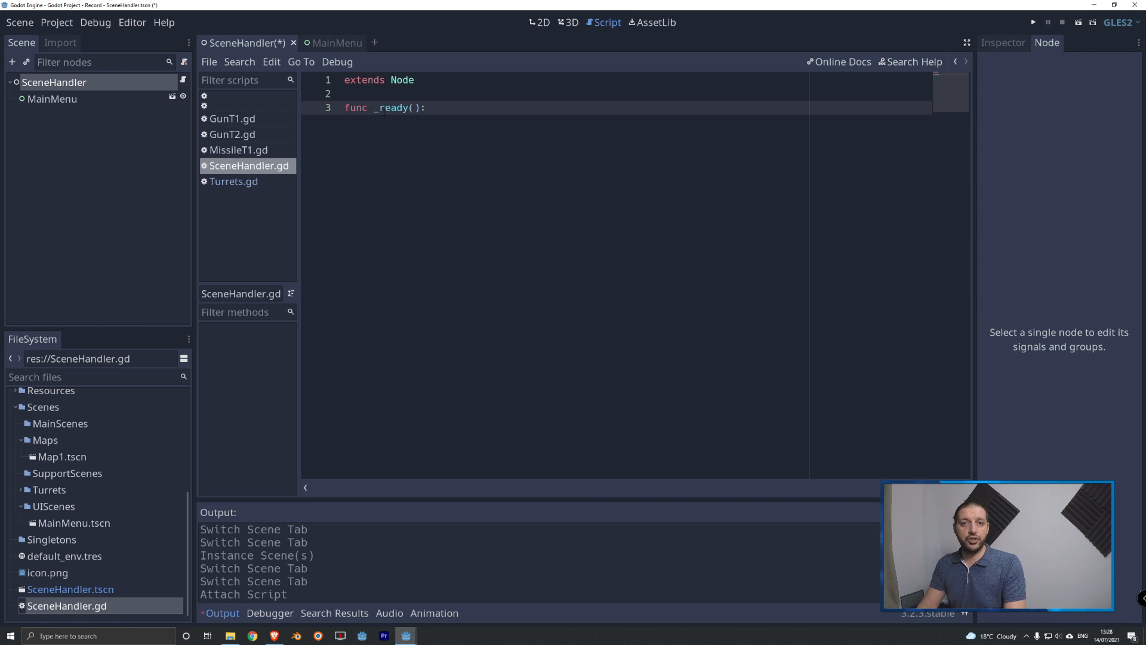
key("Return")
Step: In _ready(), start a get_node call targeting the path "MainMenu/M/VB/NewGame"
type("get_")
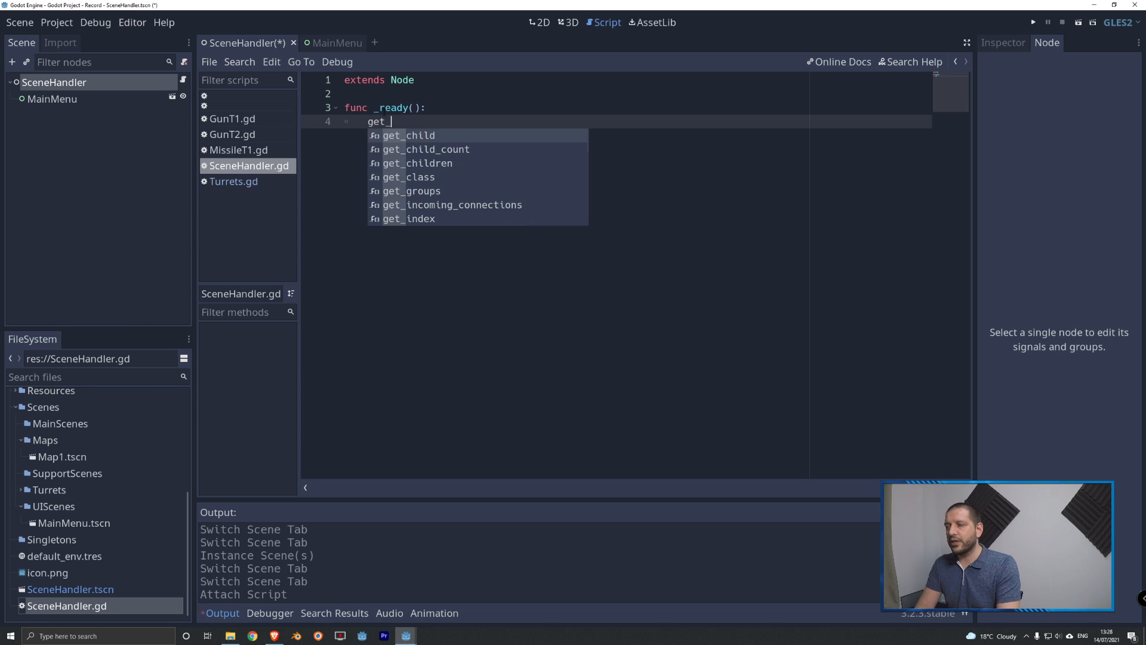
type("node(\"")
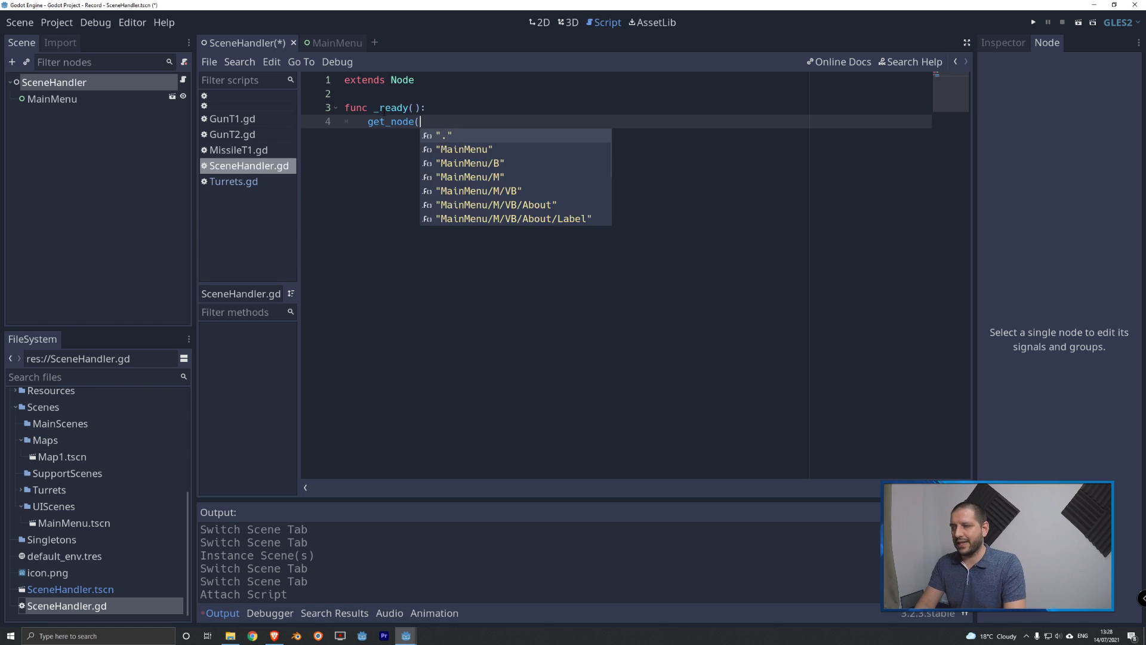
key("Escape")
type("main")
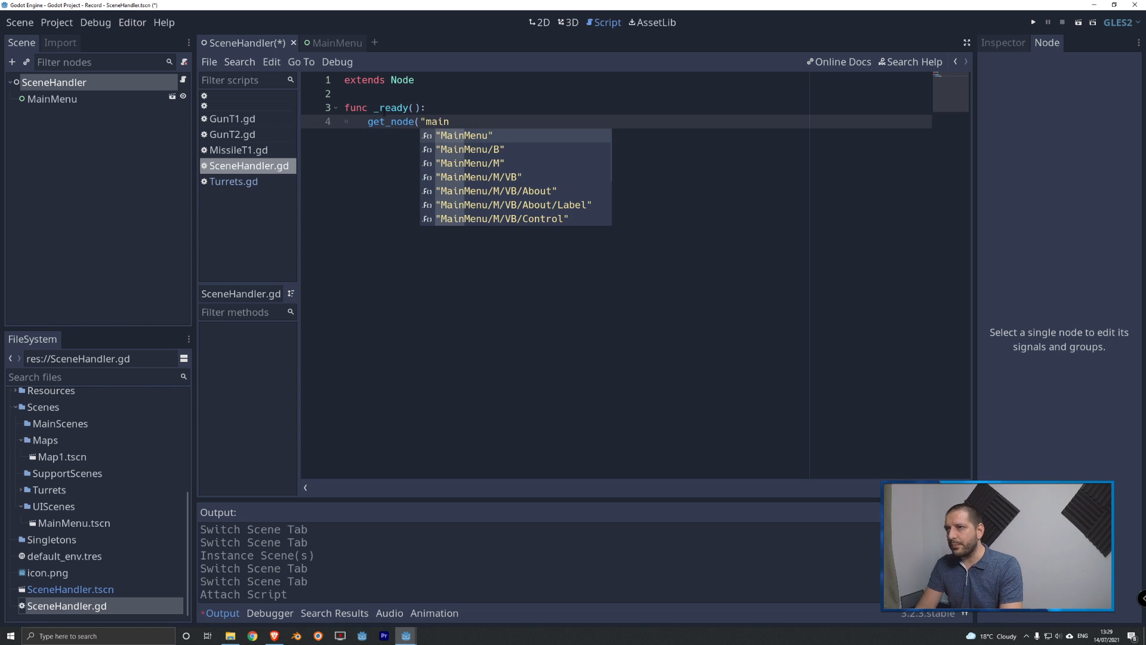
type("menu/m")
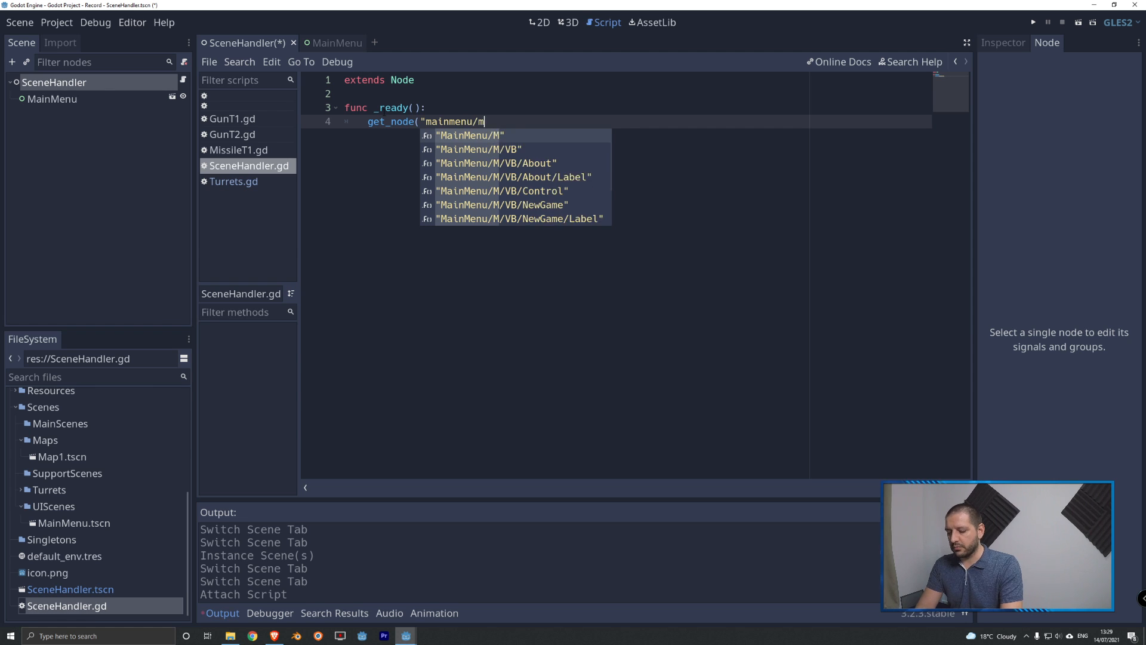
type("/vb/")
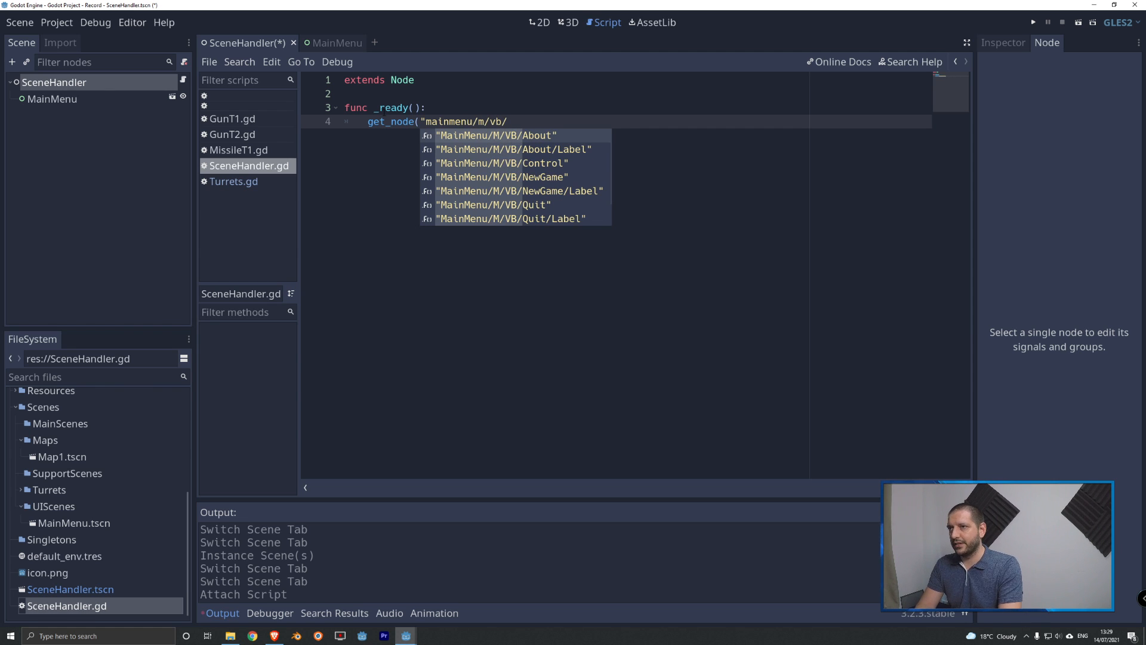
key("Down")
key("Down")
key("Down")
key("Return")
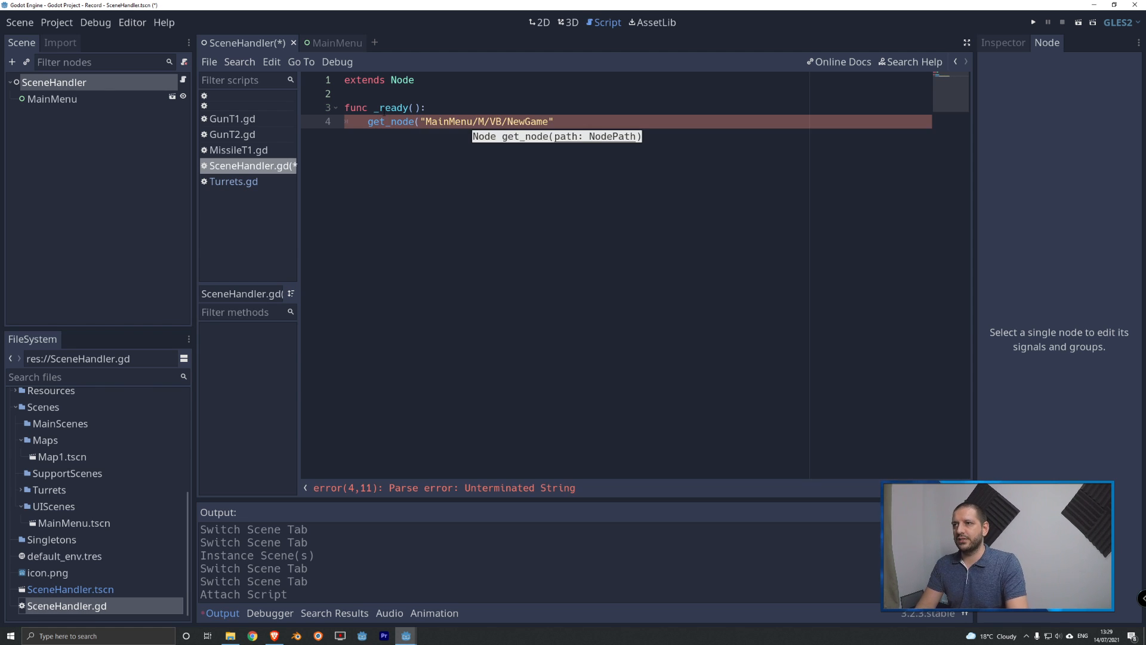
Step: Connect the NewGame button's "pressed" signal to self with the method "on_new_game_pressed" on the same line
type(").")
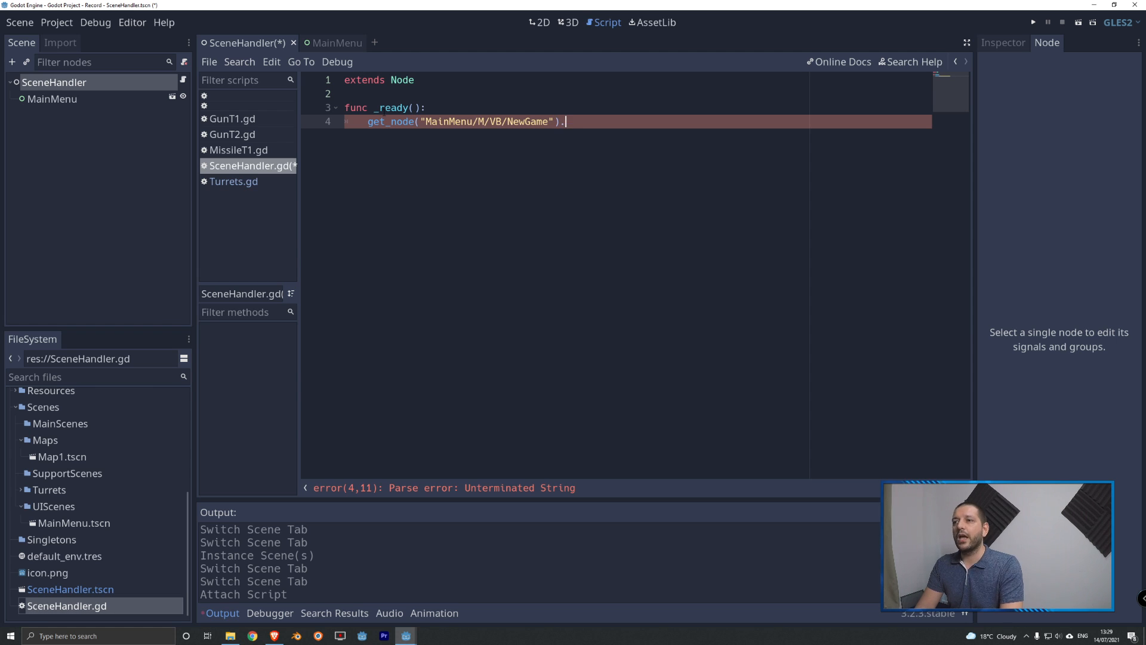
type("connect(")
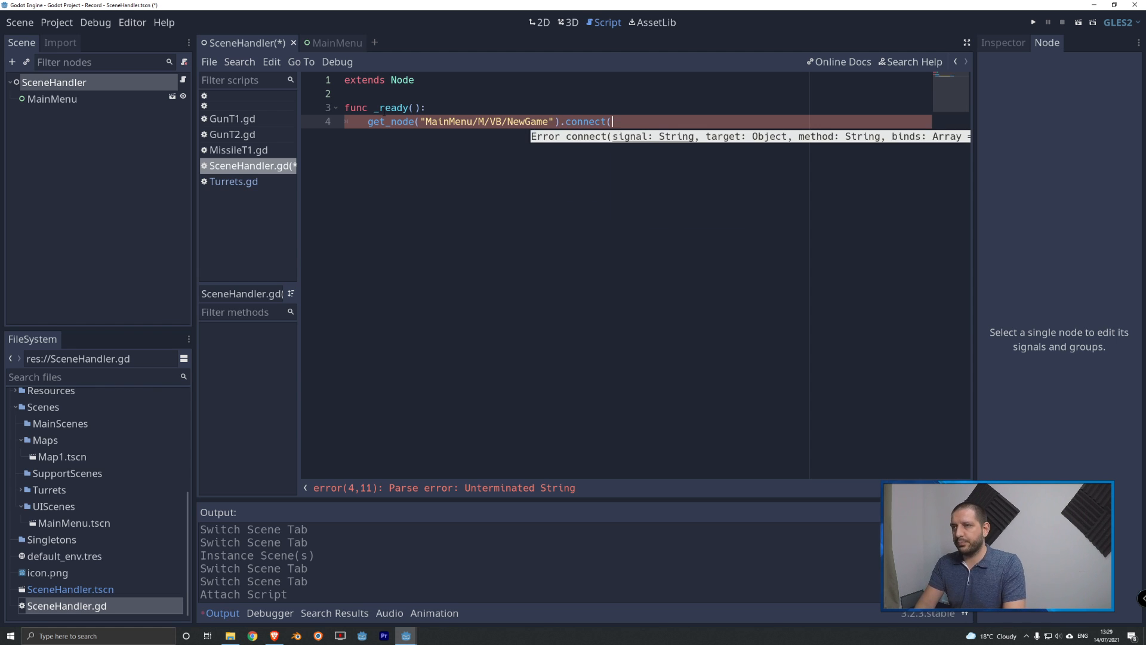
type("\"pressed")
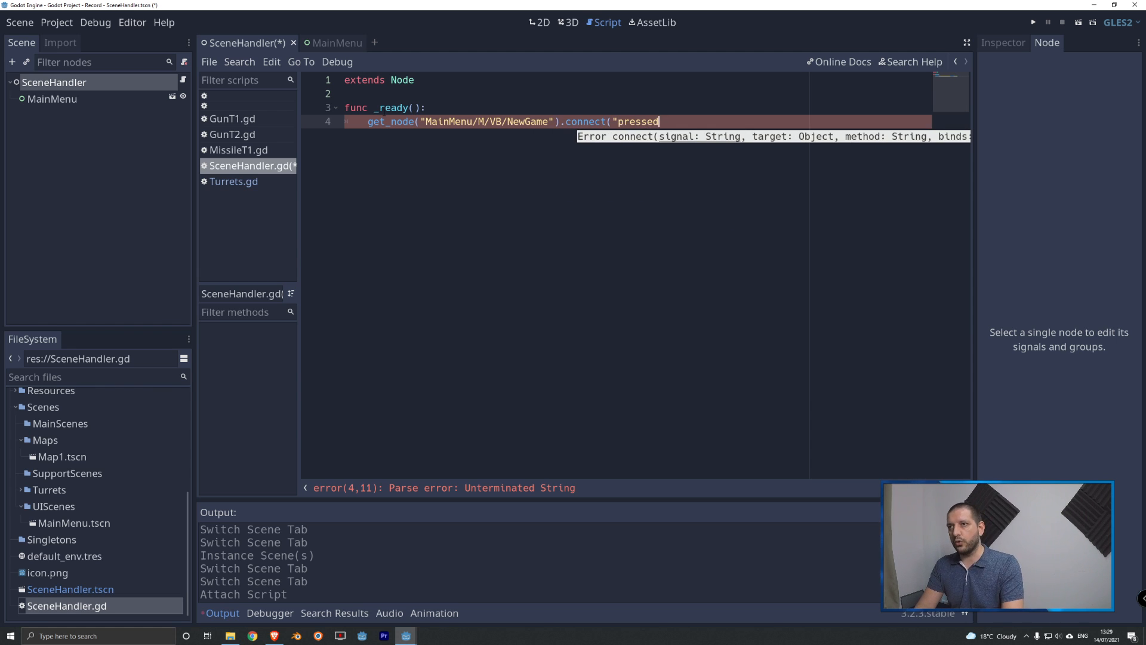
type("\", self")
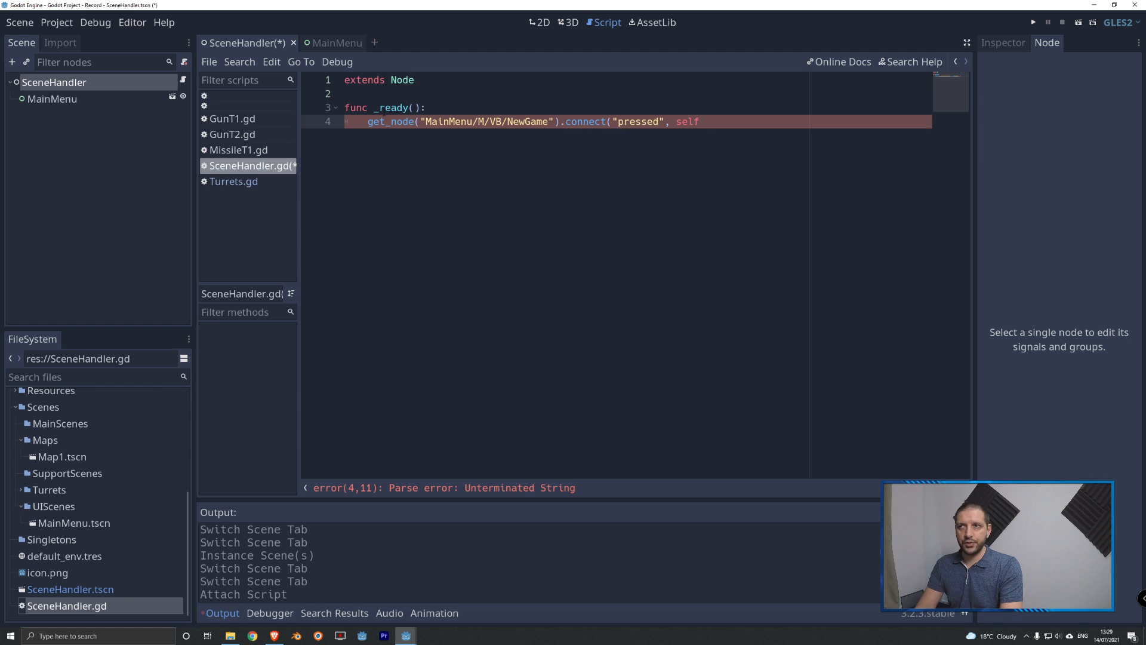
type(", ")
type("\"on")
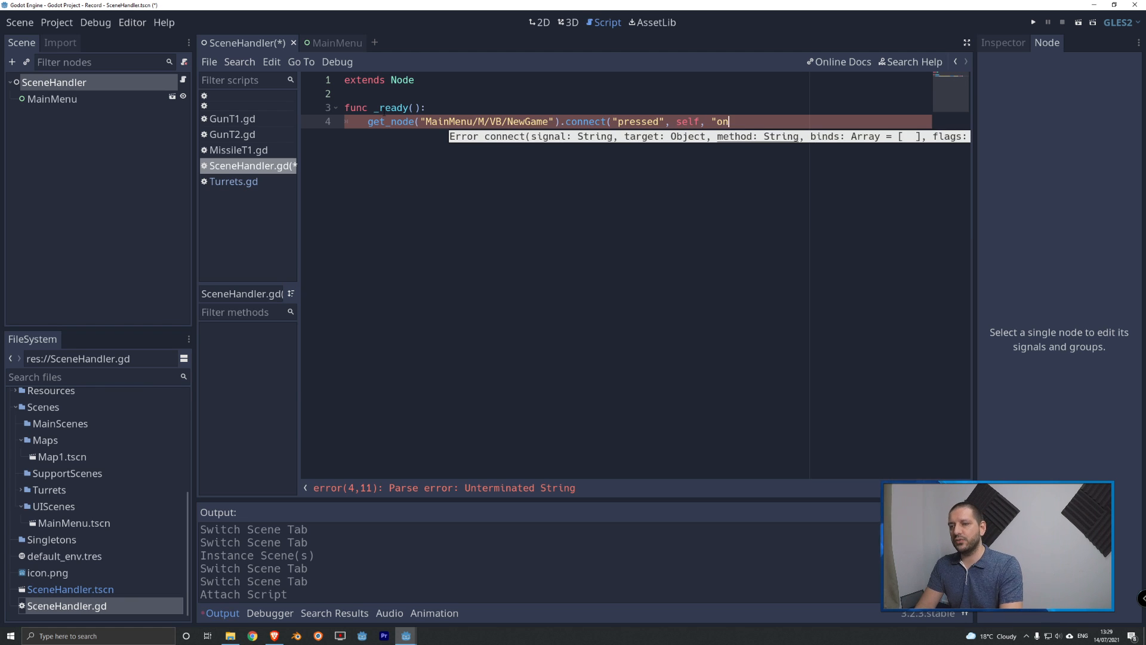
type("_new_game")
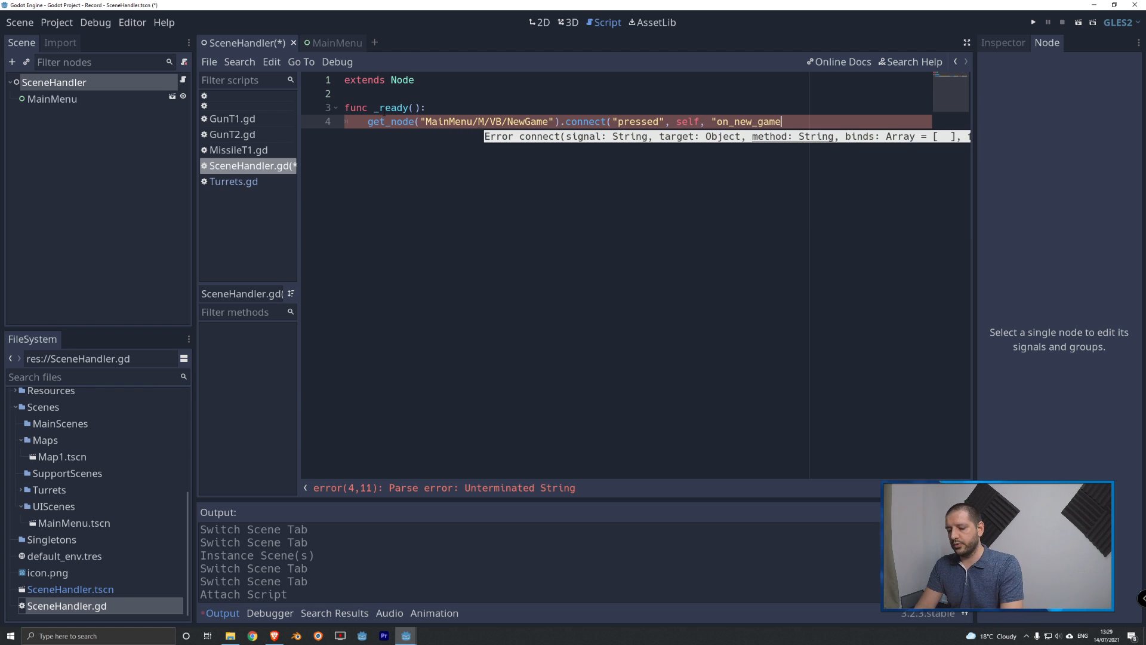
type("_pressed")
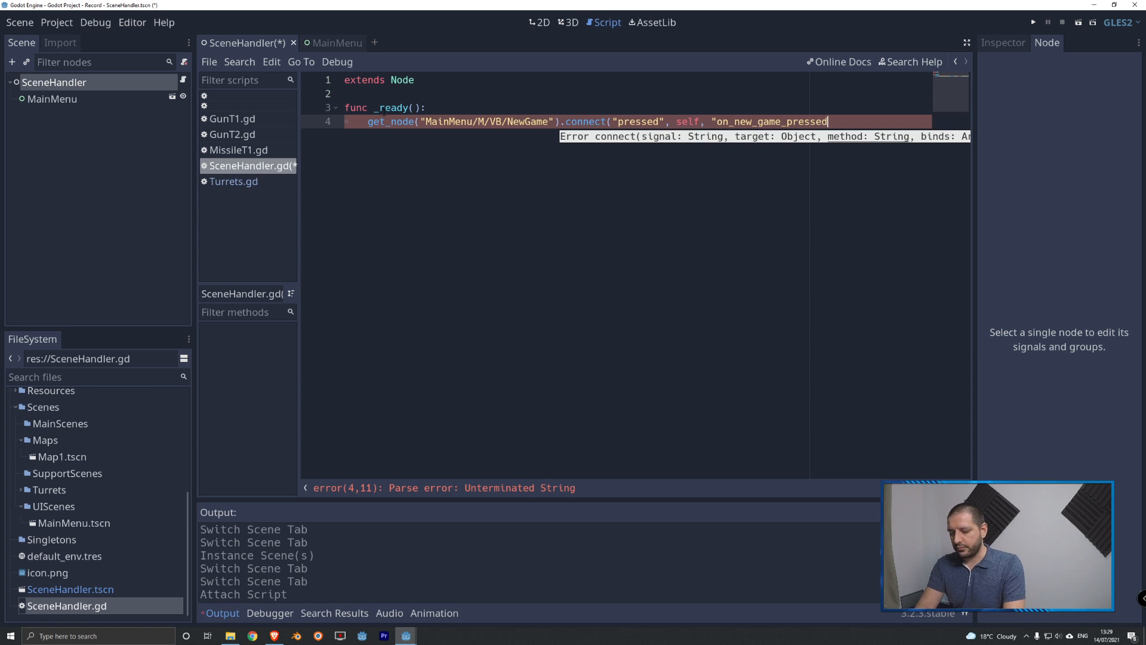
type("\")")
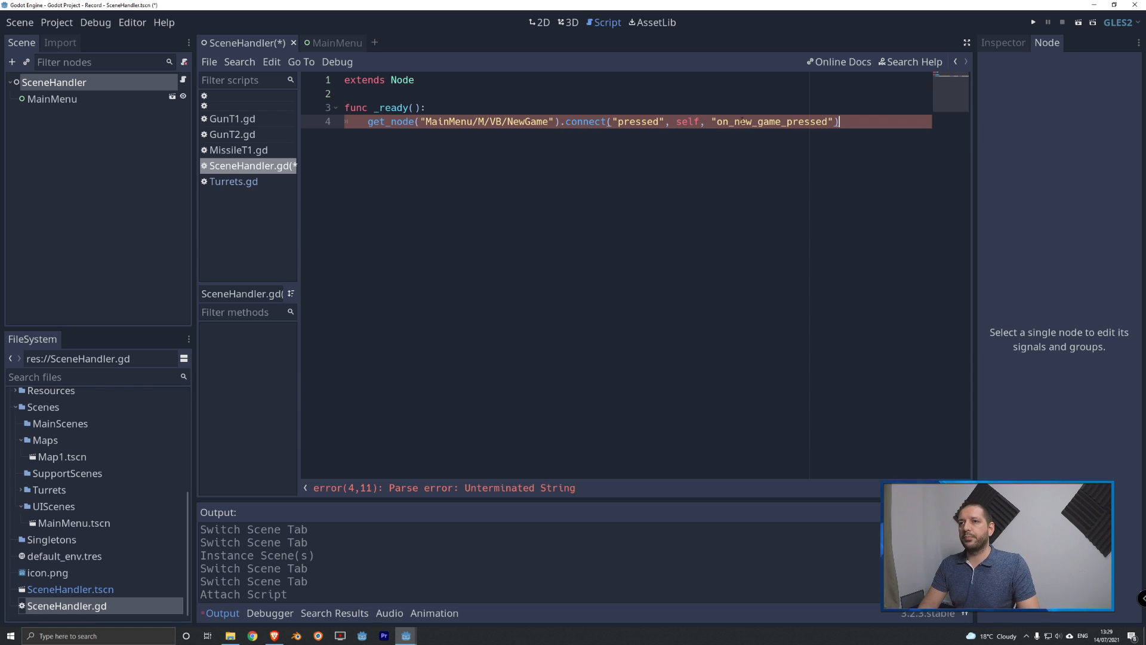
Step: Add a function on_new_game_pressed() below _ready() with pass as its body
key("Return")
key("Return")
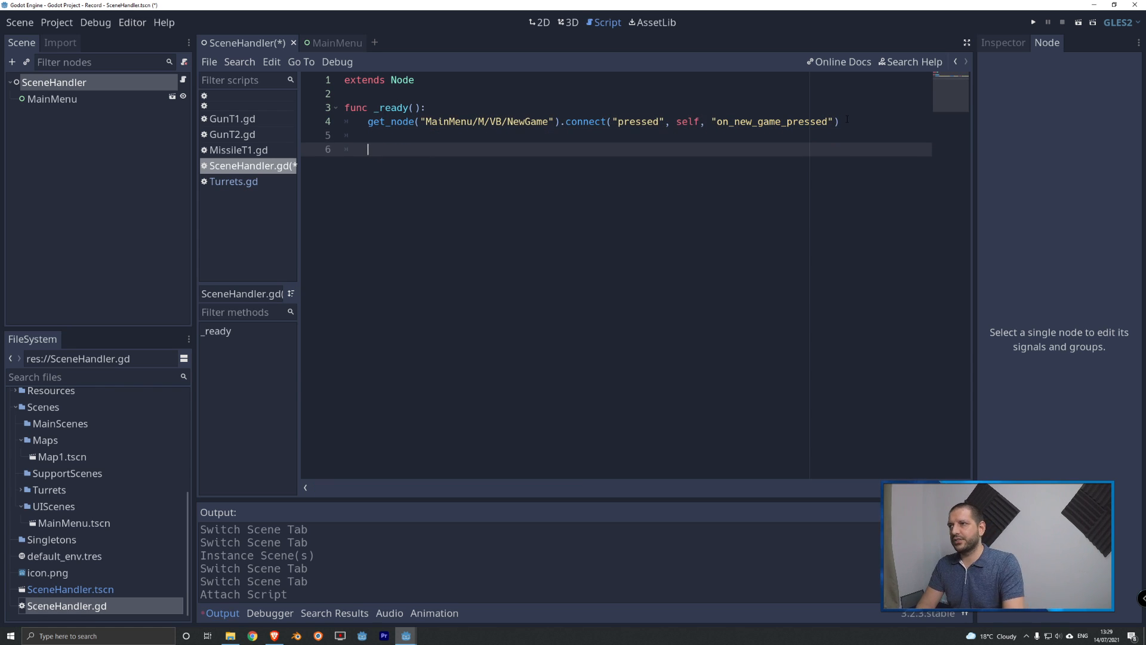
key("BackSpace")
type("func on_new_game_pressed():")
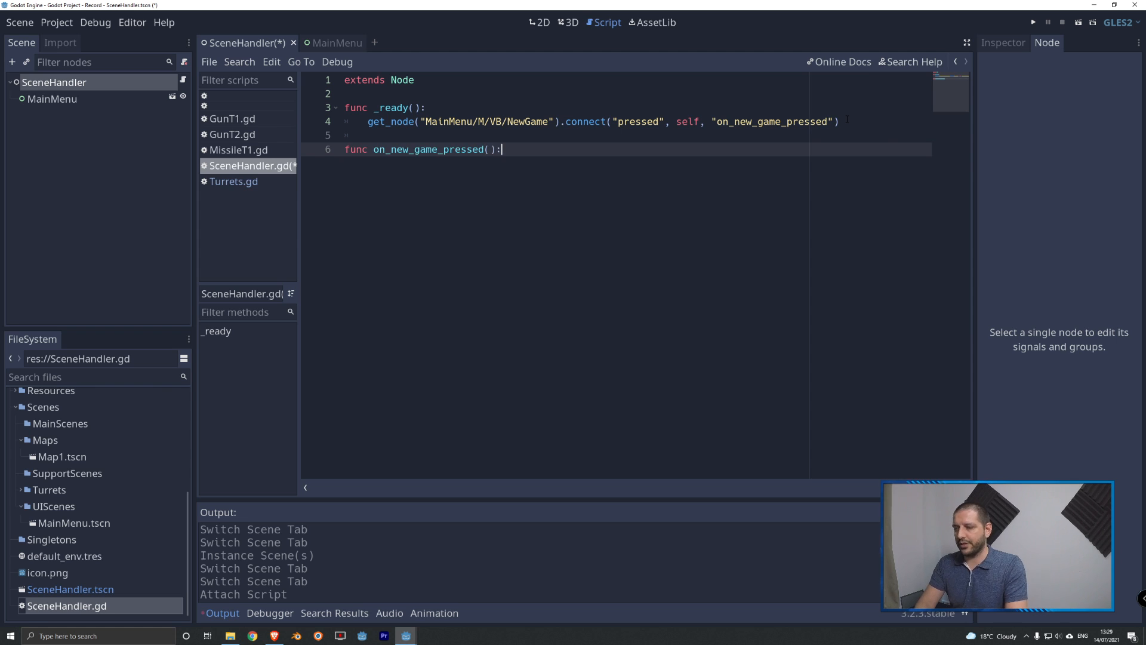
key("Return")
type("pass")
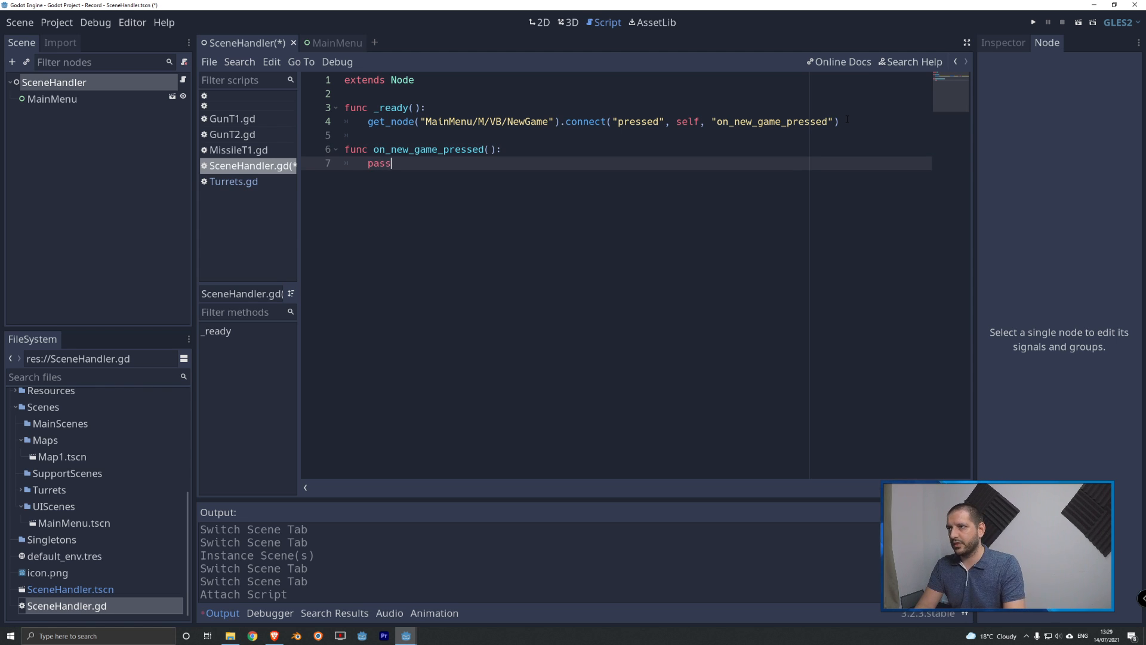
Step: Duplicate the NewGame connection line in _ready() and adapt the copy to the path MainMenu/M/VB/Quit and the method "on_quit_pressed"
left_click_drag(847, 119, 363, 122)
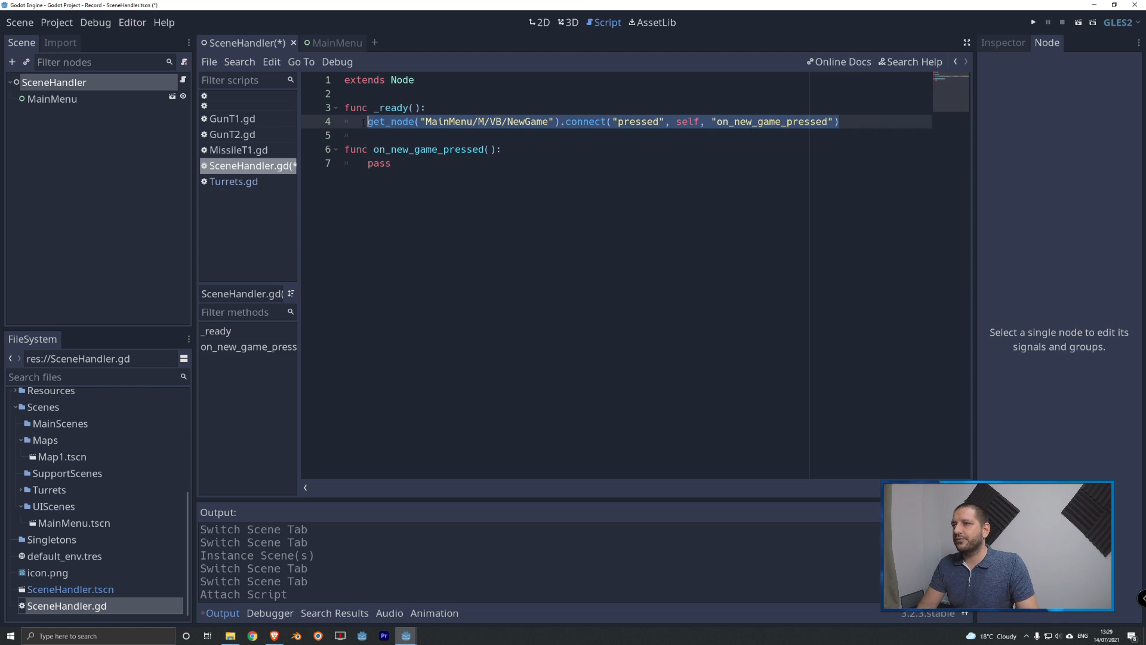
key("ctrl+c")
left_click(854, 123)
key("Return")
key("ctrl+v")
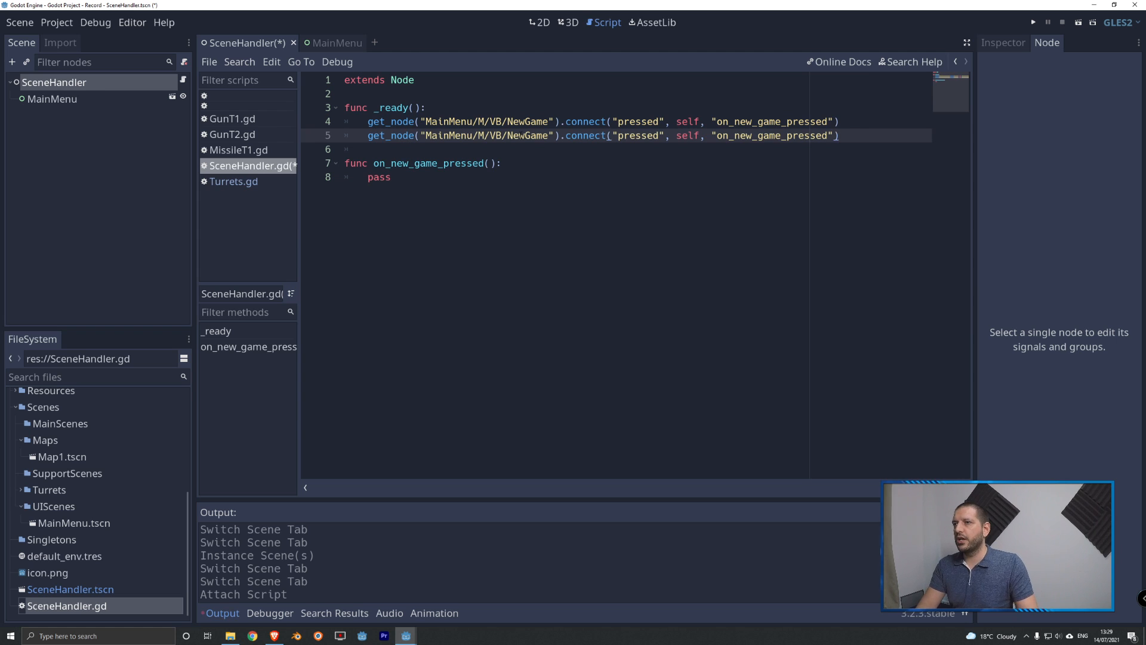
left_click_drag(548, 136, 508, 135)
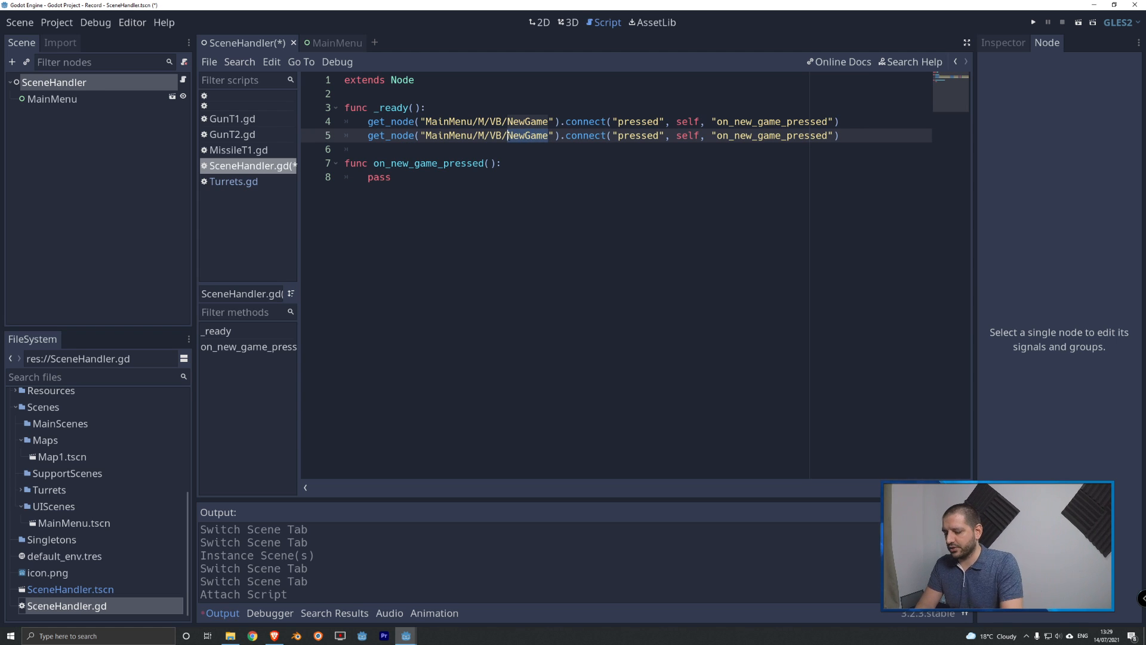
type("Quit")
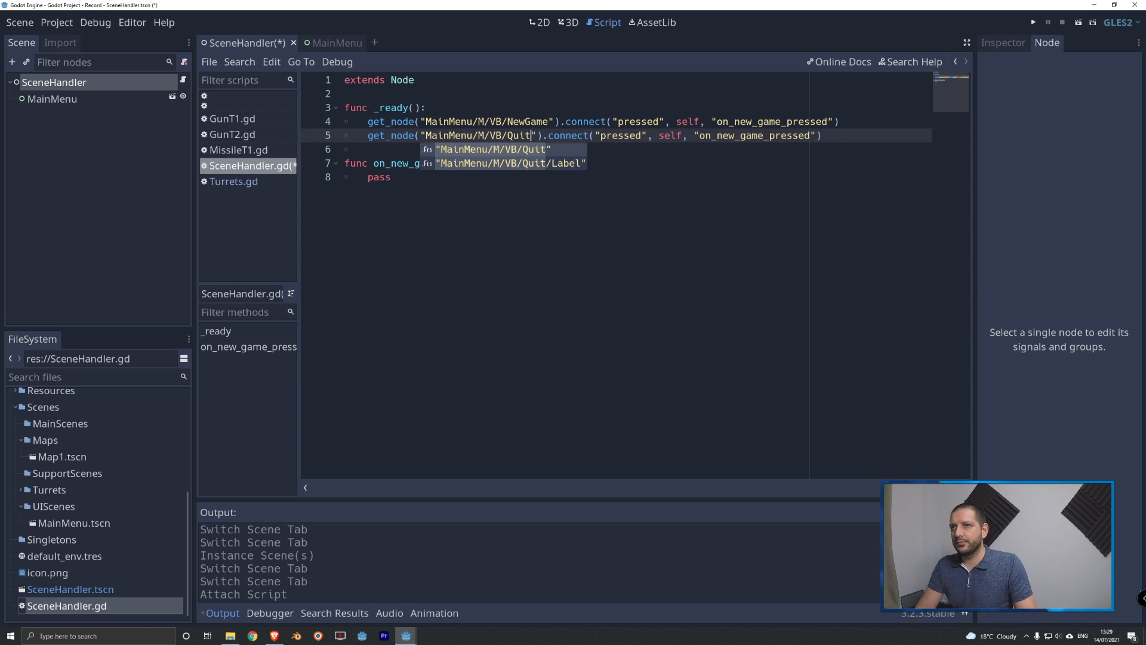
left_click_drag(763, 136, 717, 136)
type("quit")
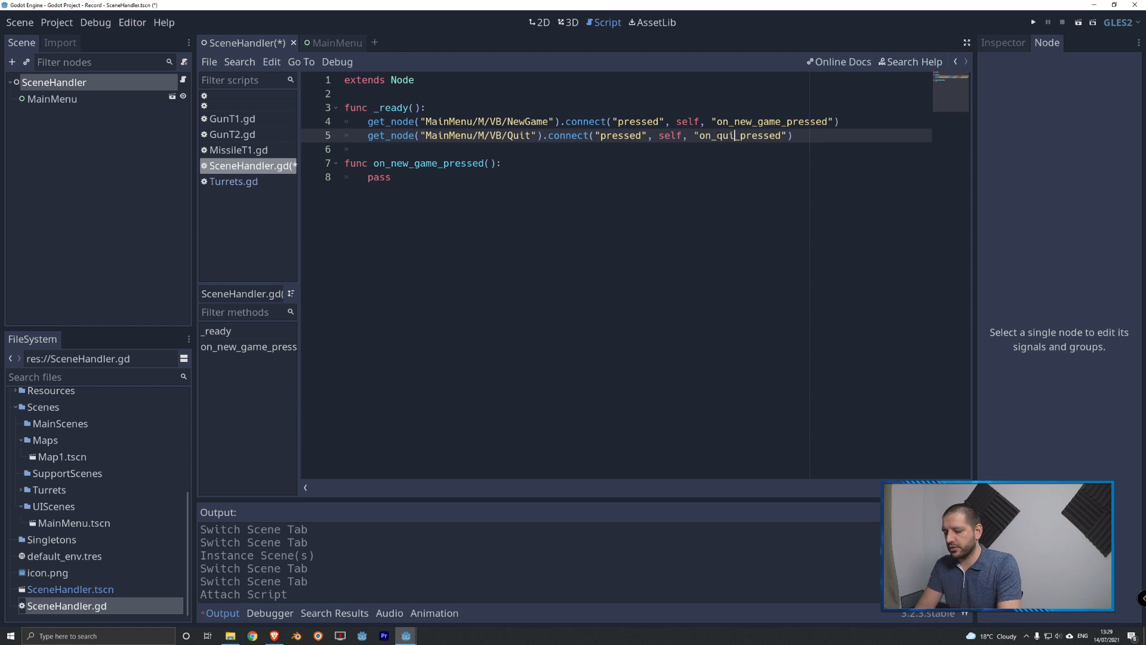
Step: Declare the function on_quit_pressed() below on_new_game_pressed(), reusing the method name from the Quit connection
double_click(743, 136)
left_click(415, 187)
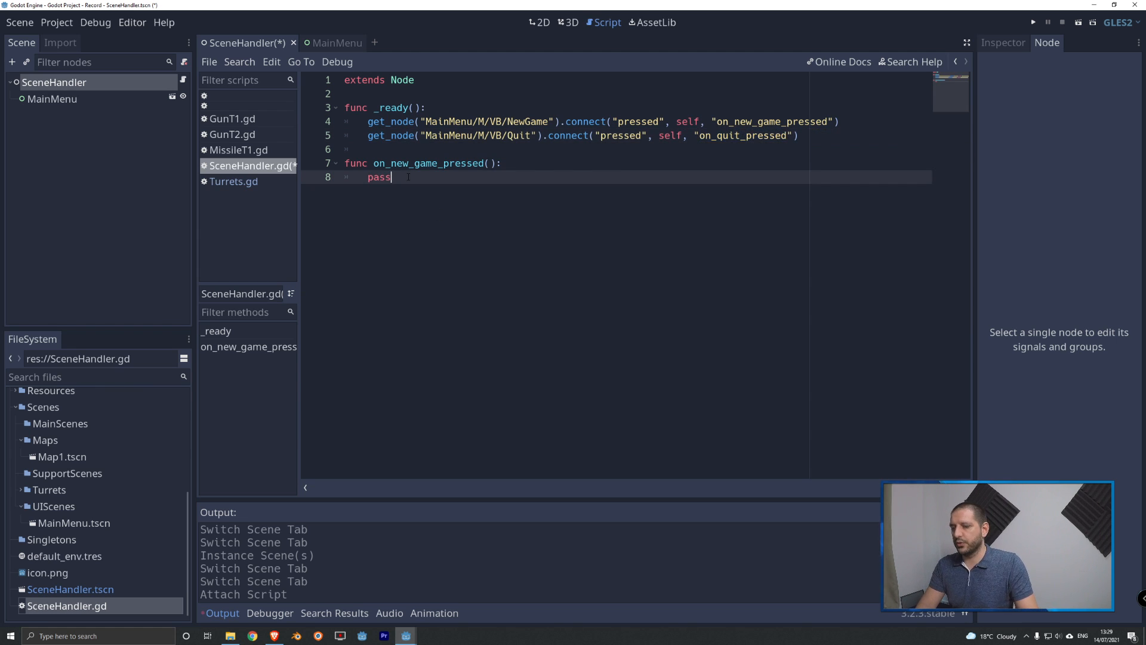
key("Return")
key("Return")
key("BackSpace")
type("func")
key("ctrl+v")
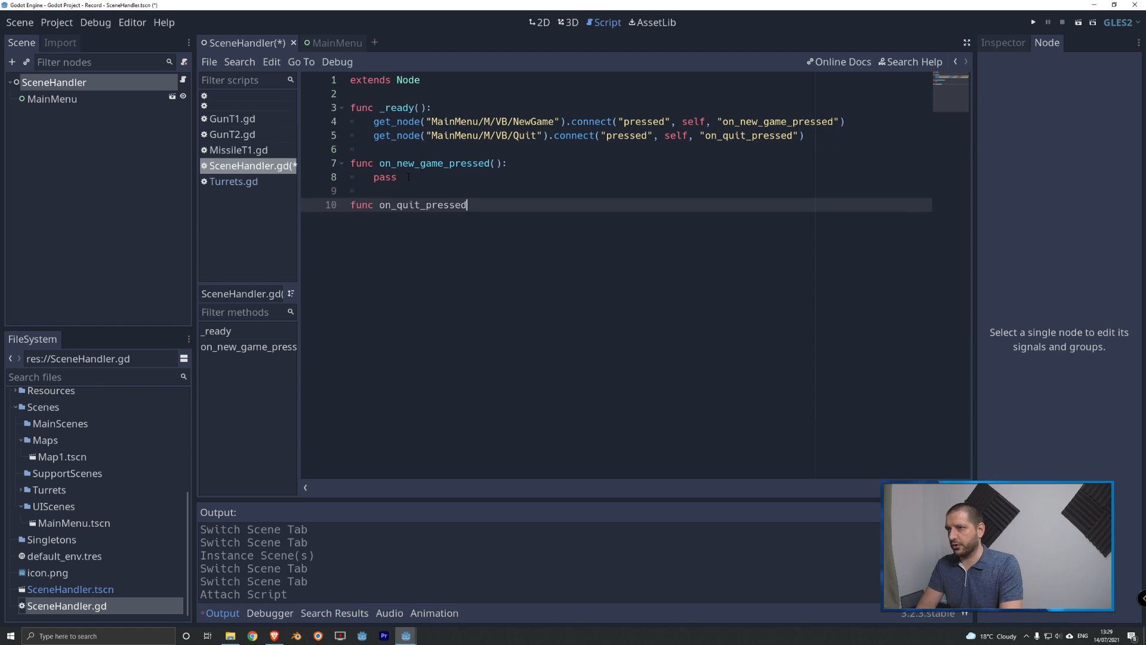
type("():")
key("Return")
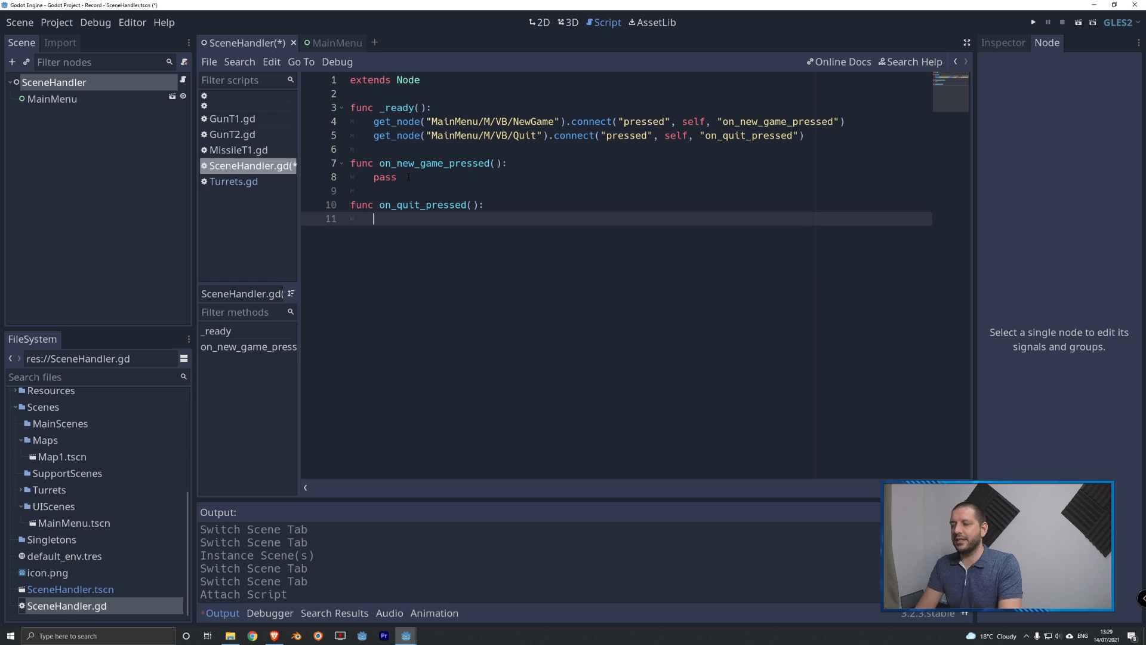
Step: Make on_quit_pressed() call get_tree().quit() and save the scene and script
type("get_tree")
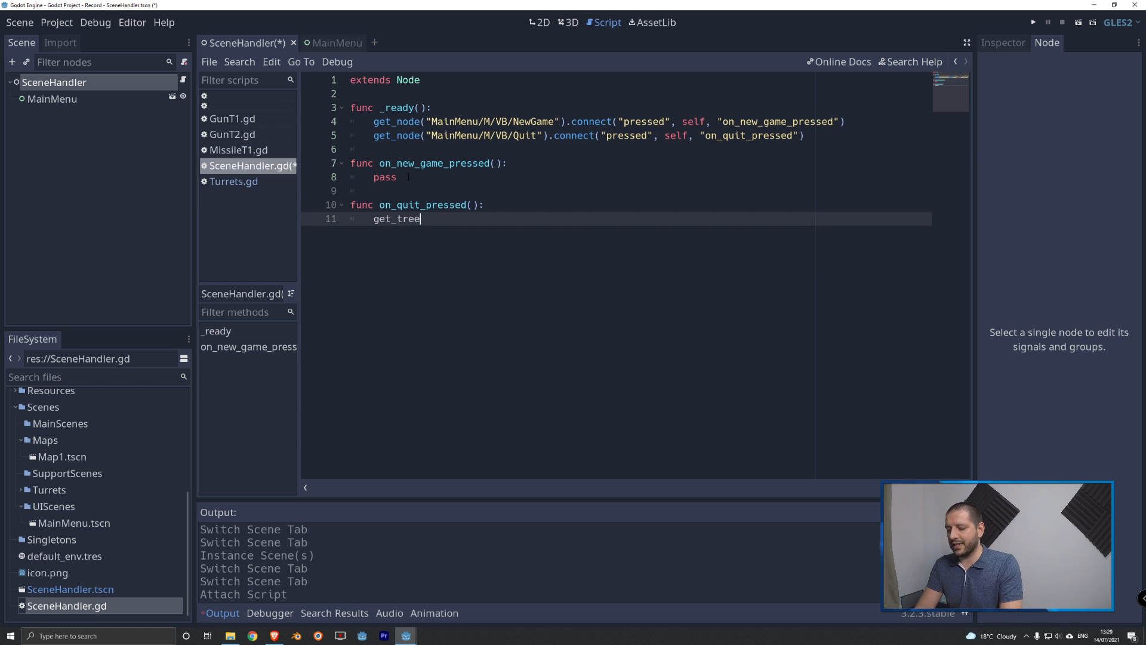
type("().quit")
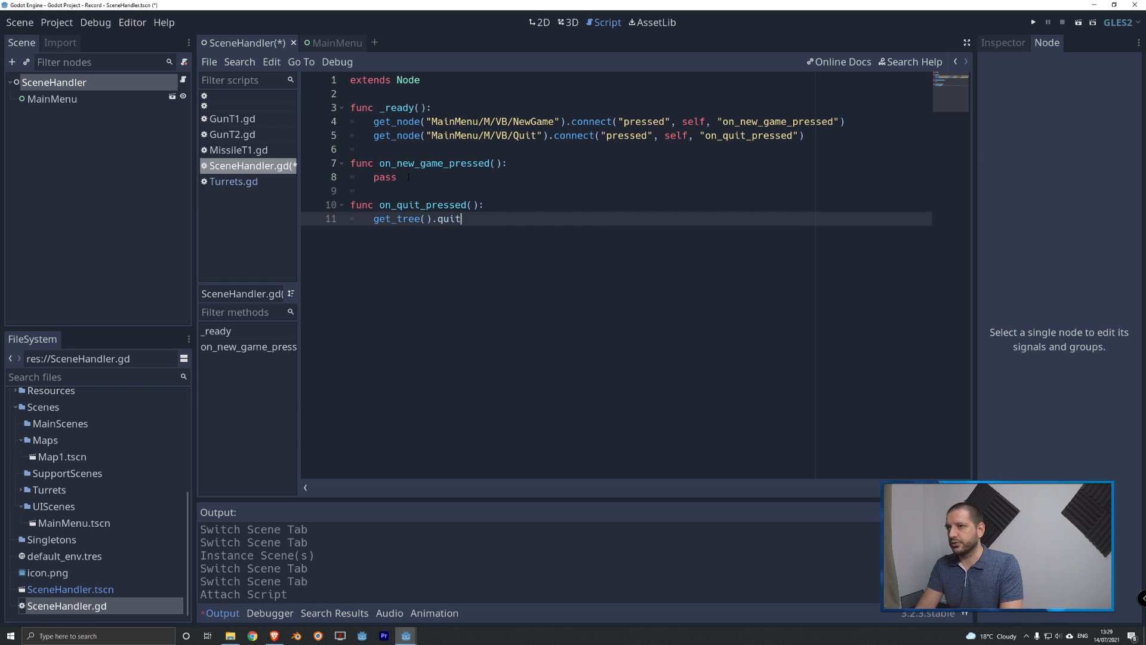
type("()")
left_click(440, 190)
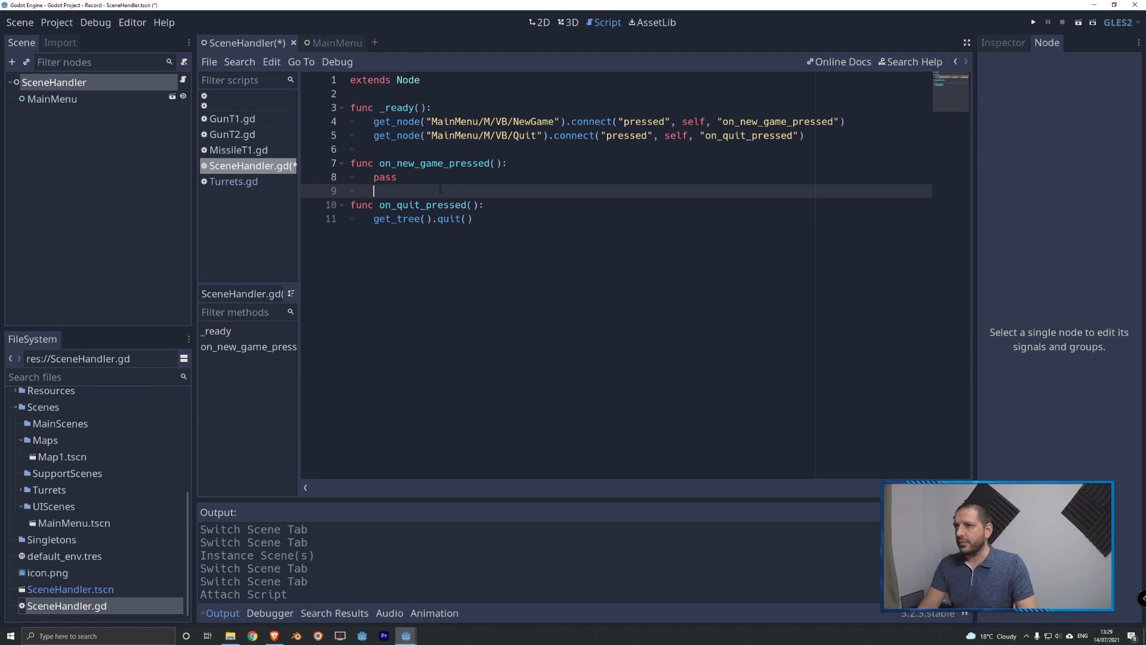
key("ctrl+s")
left_click(498, 216)
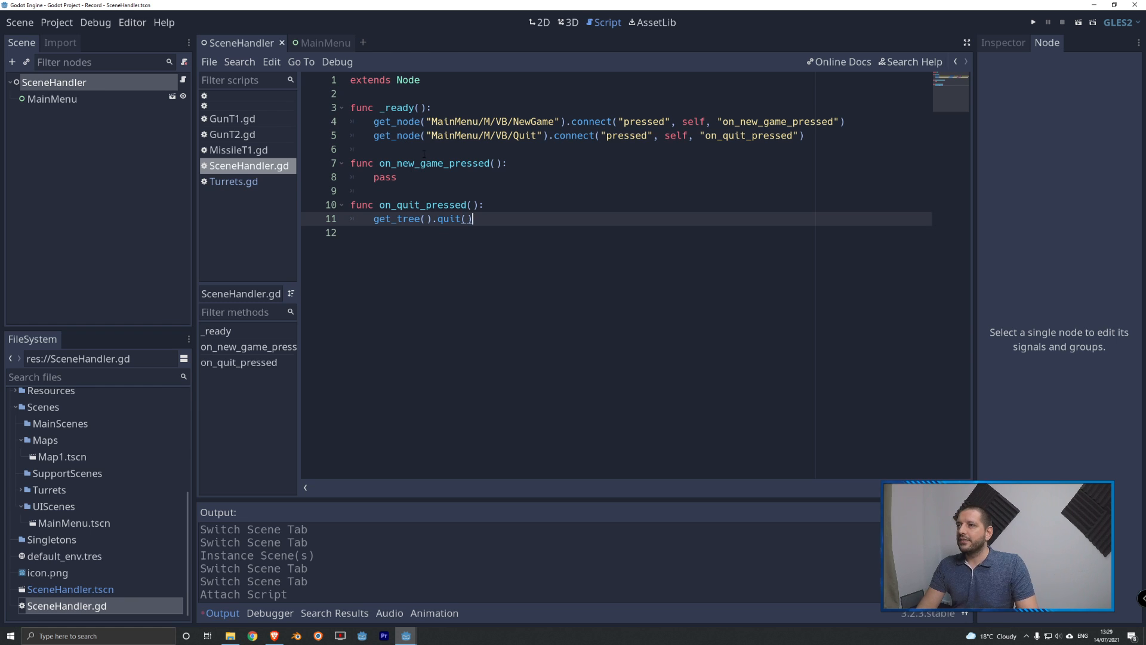
Step: Review the on_new_game_pressed() function and open the scene Scenes/Maps/Map1.tscn
left_click_drag(375, 163, 507, 163)
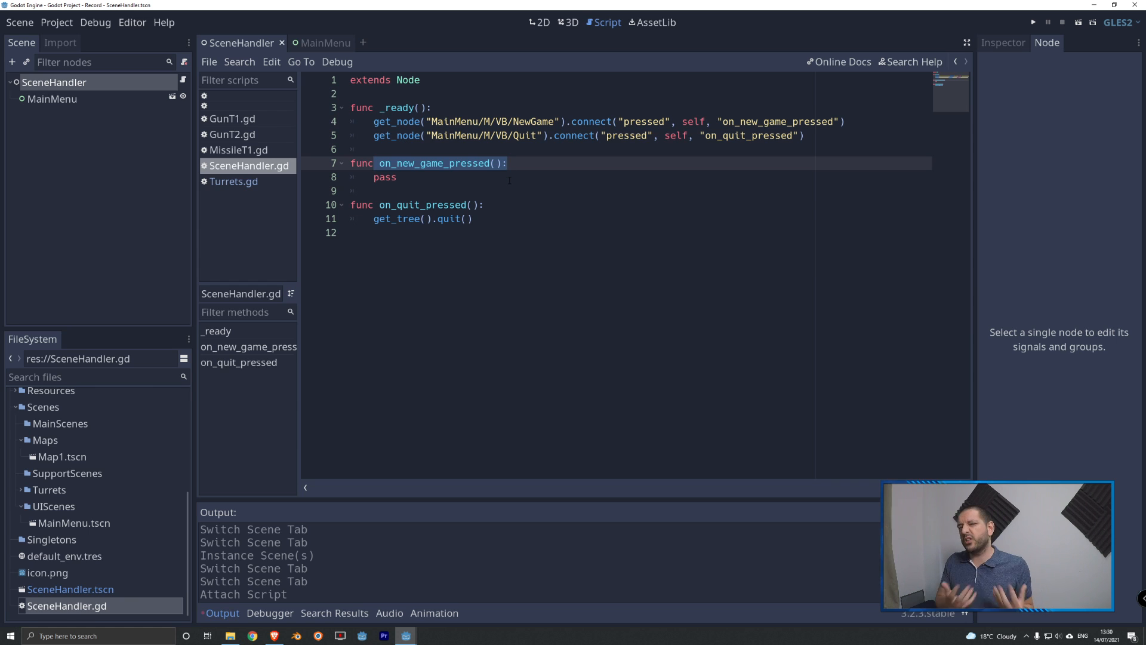
left_click(494, 179)
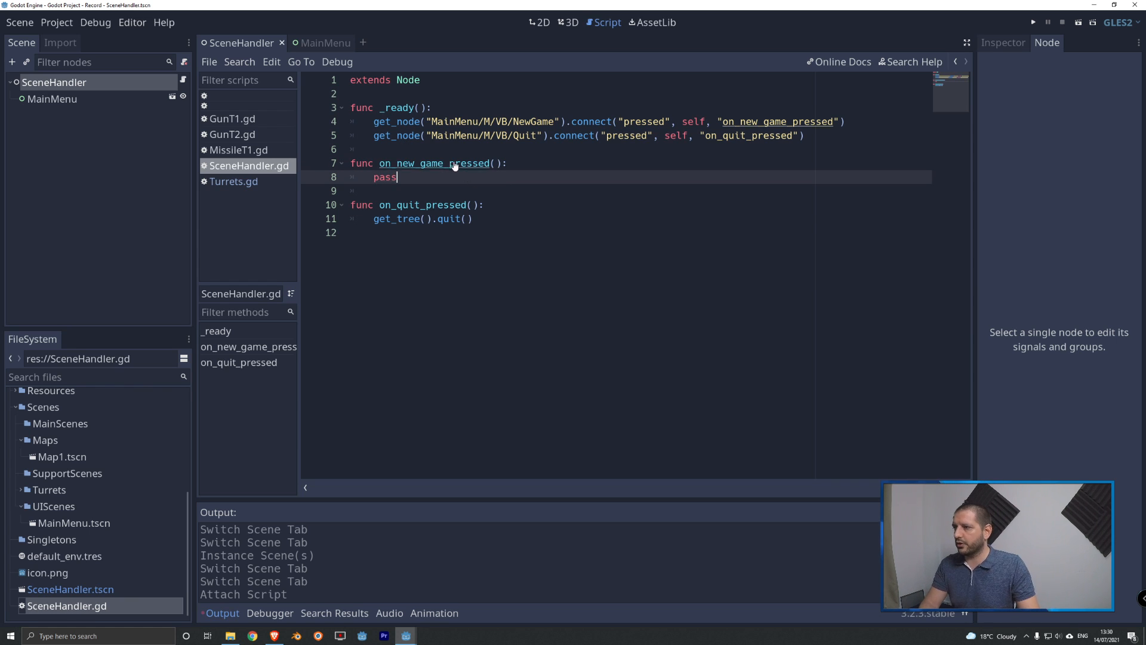
double_click(54, 458)
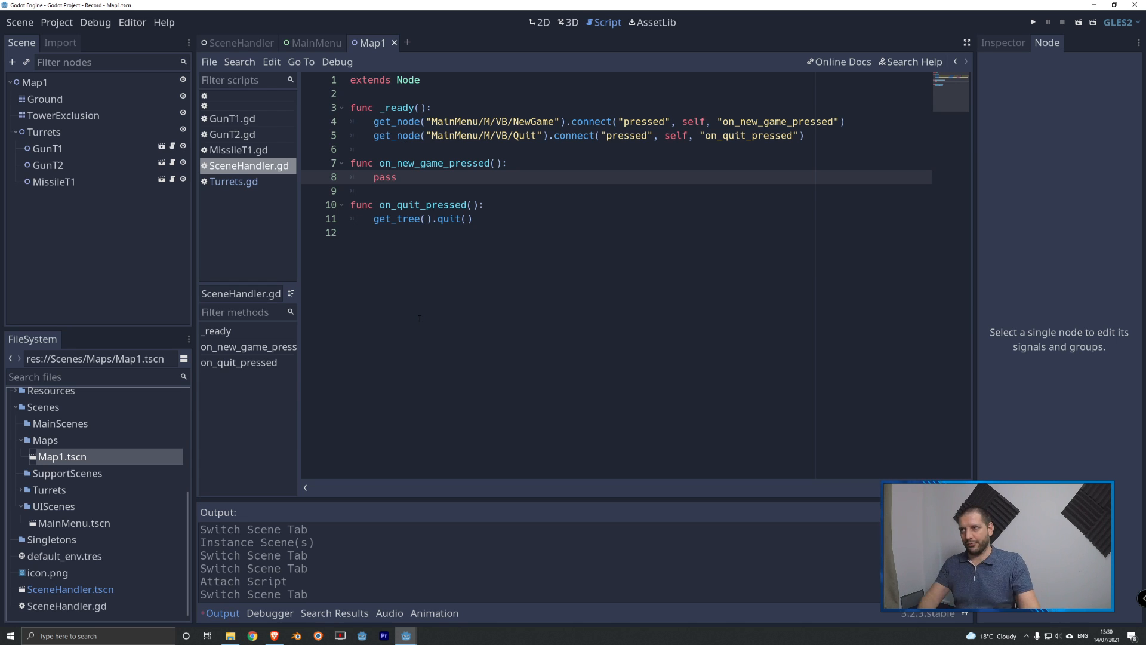
left_click(416, 178)
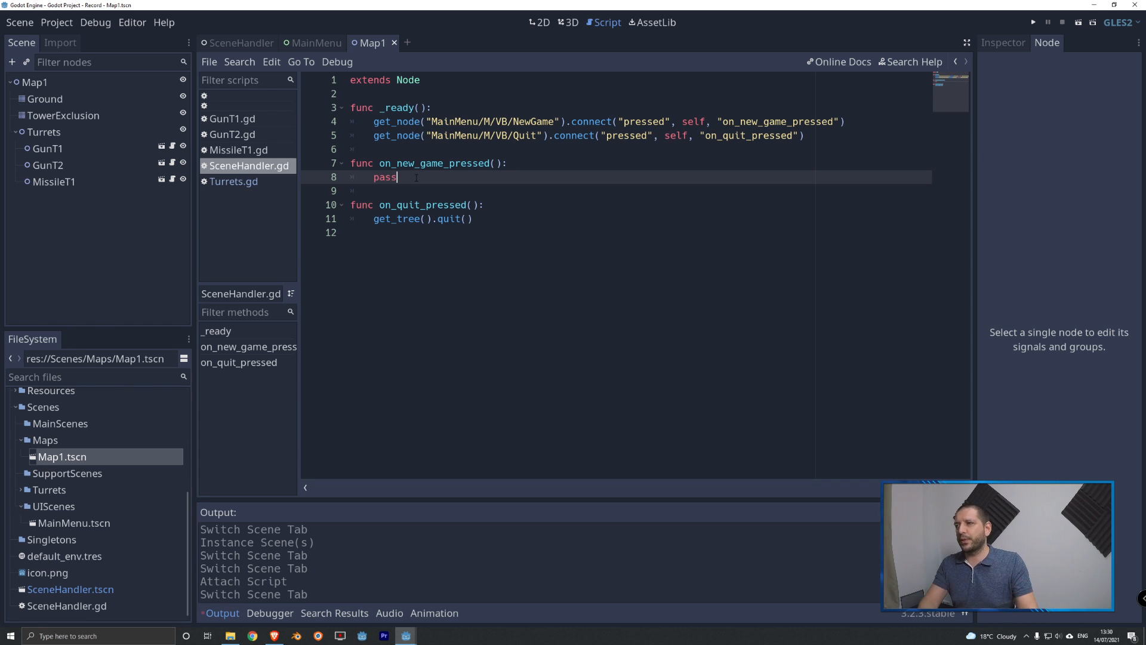
Step: Create a new scene with a Node2D root using the 2D Scene option
left_click(17, 24)
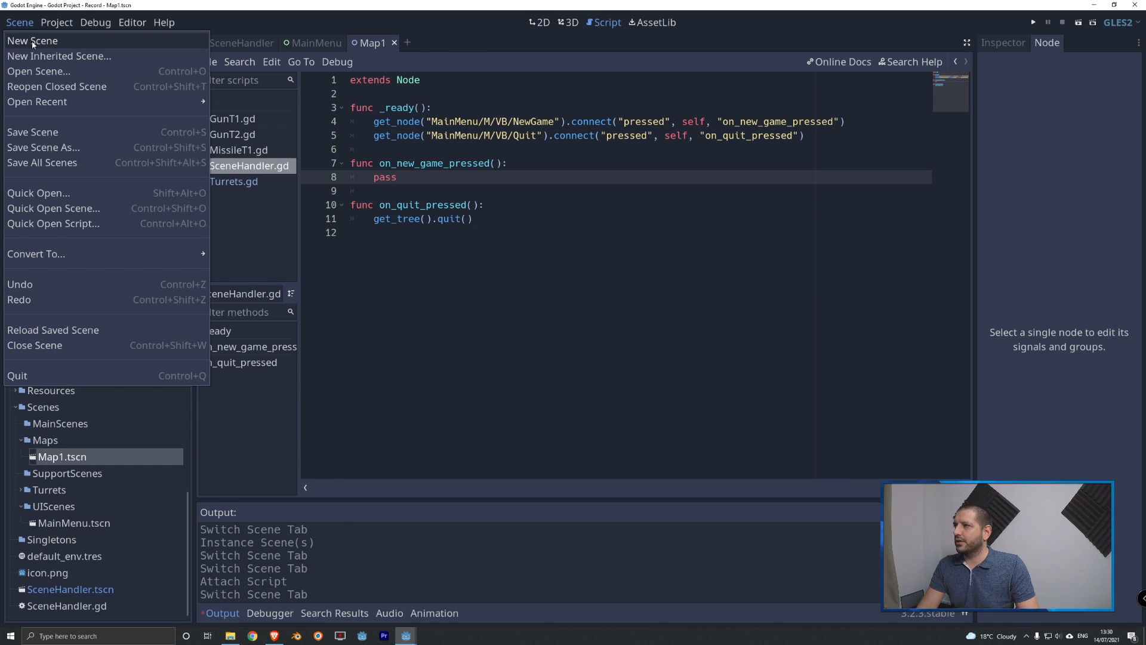
left_click(33, 41)
left_click(94, 99)
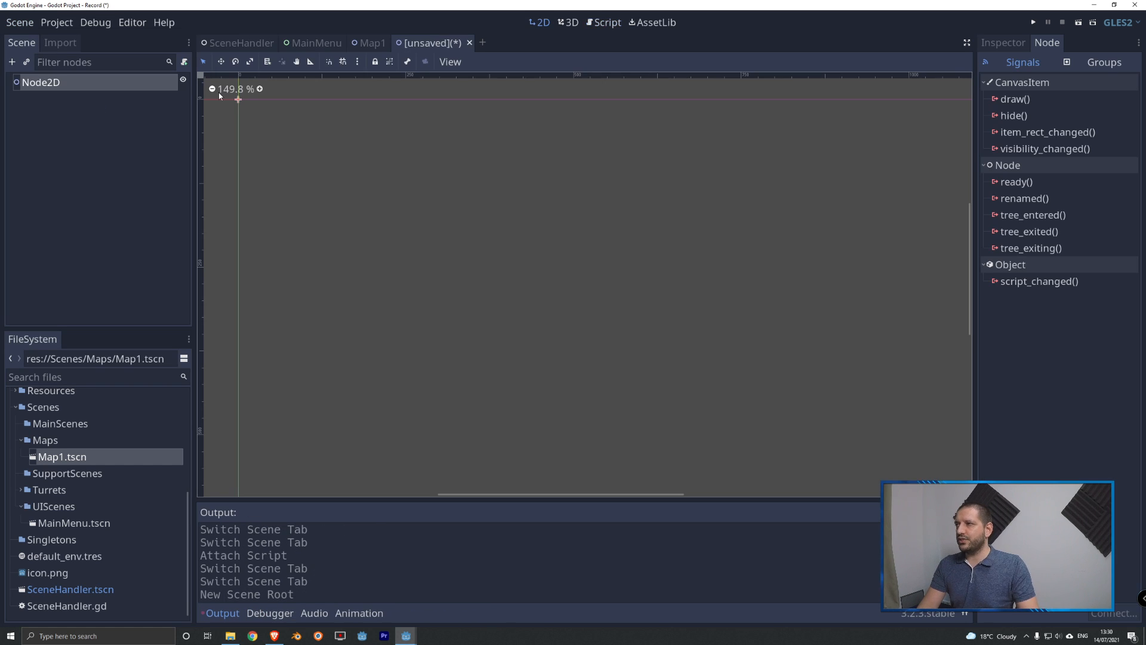
Step: Rename the new scene's root Node2D to GameScene
right_click(49, 92)
left_click(92, 189)
type("Ga")
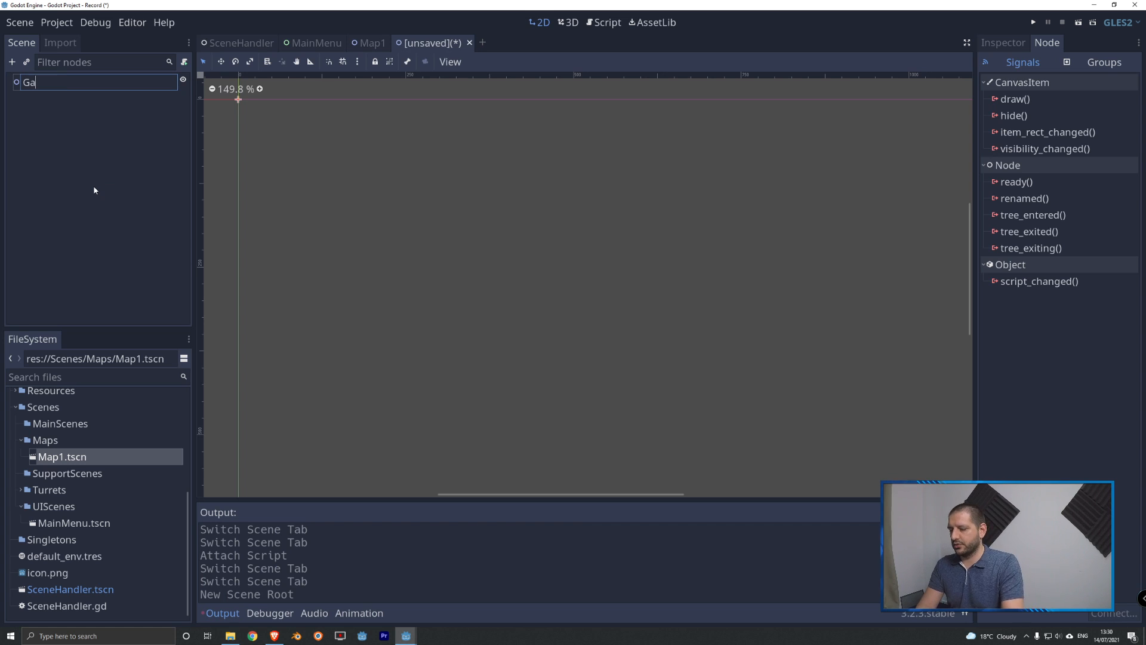
type("meScene")
key("Return")
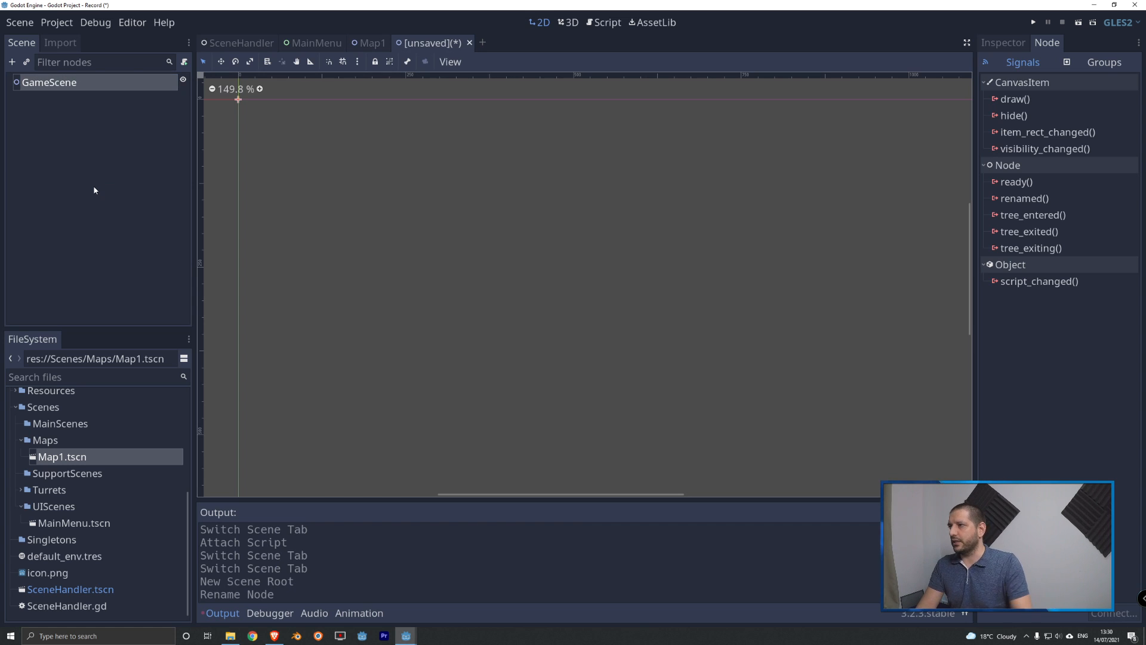
Step: Instance the scene Scenes/Maps/Map1.tscn as a child of the GameScene node
right_click(63, 87)
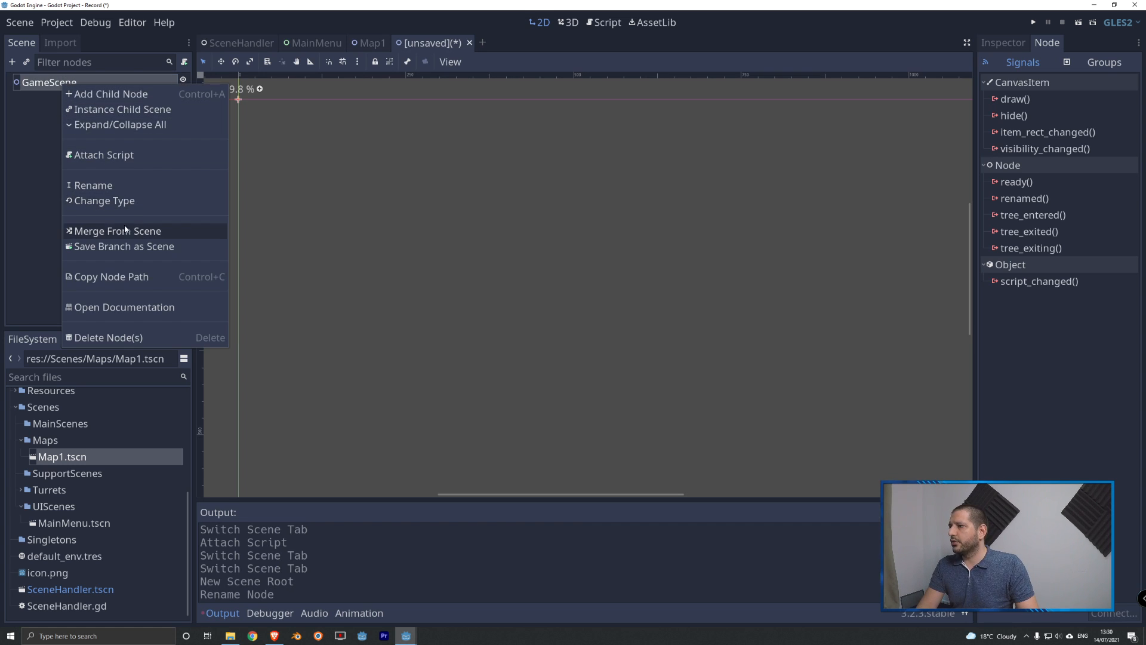
left_click(109, 113)
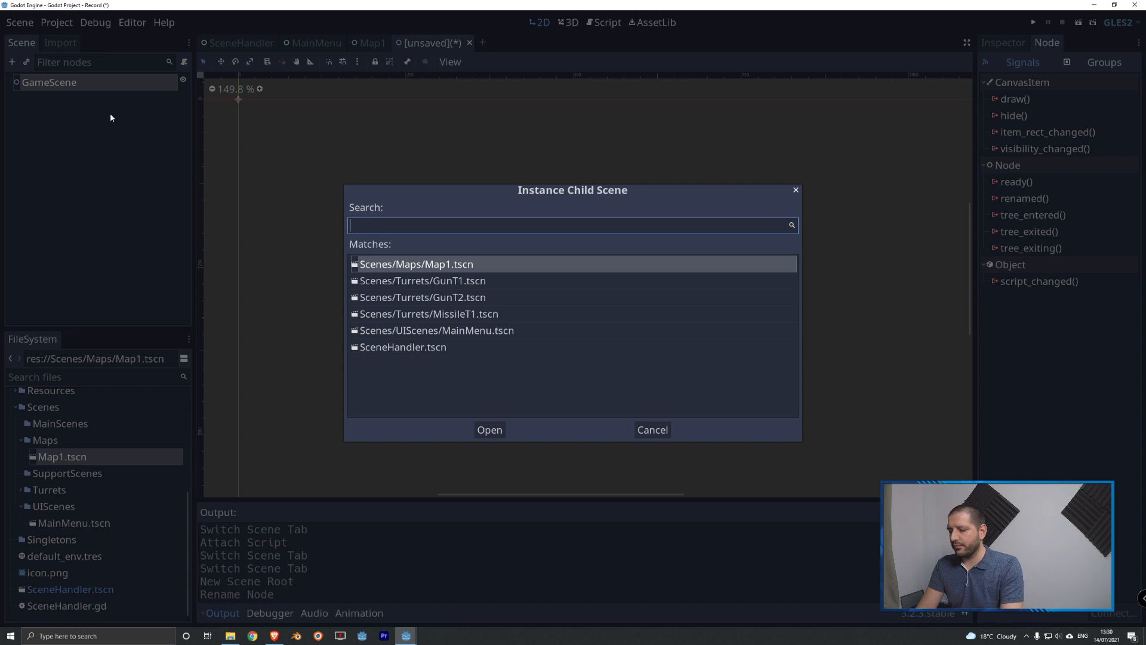
type("map")
key("Return")
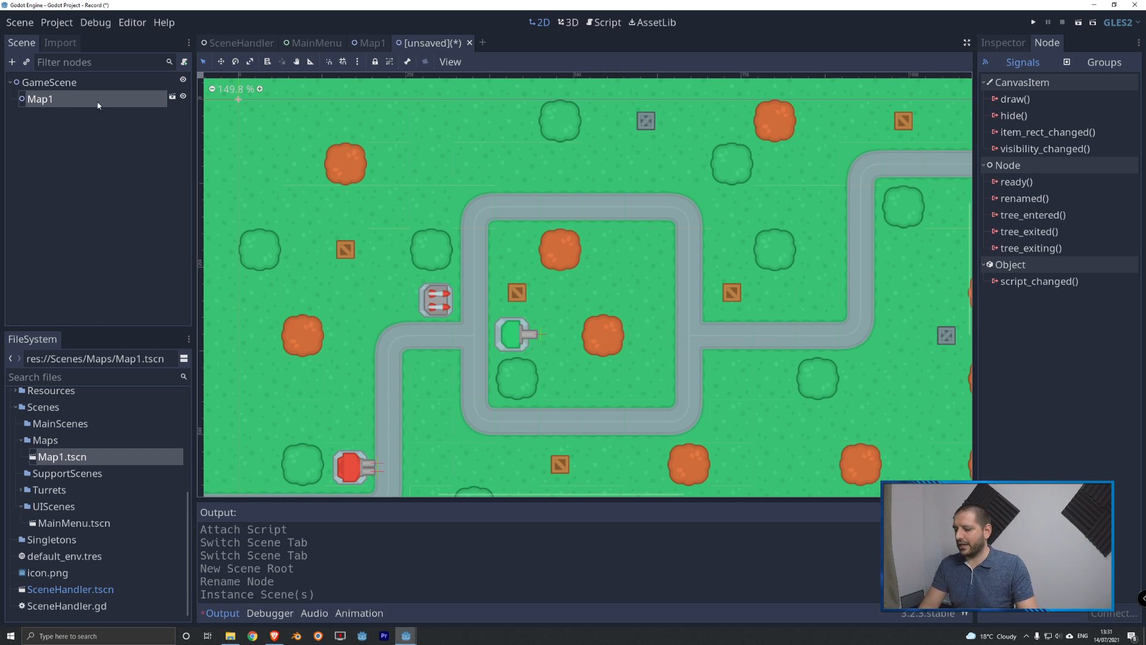
Step: Save the new scene as GameScene.tscn in the res://Scenes/MainScenes folder
key("ctrl+s")
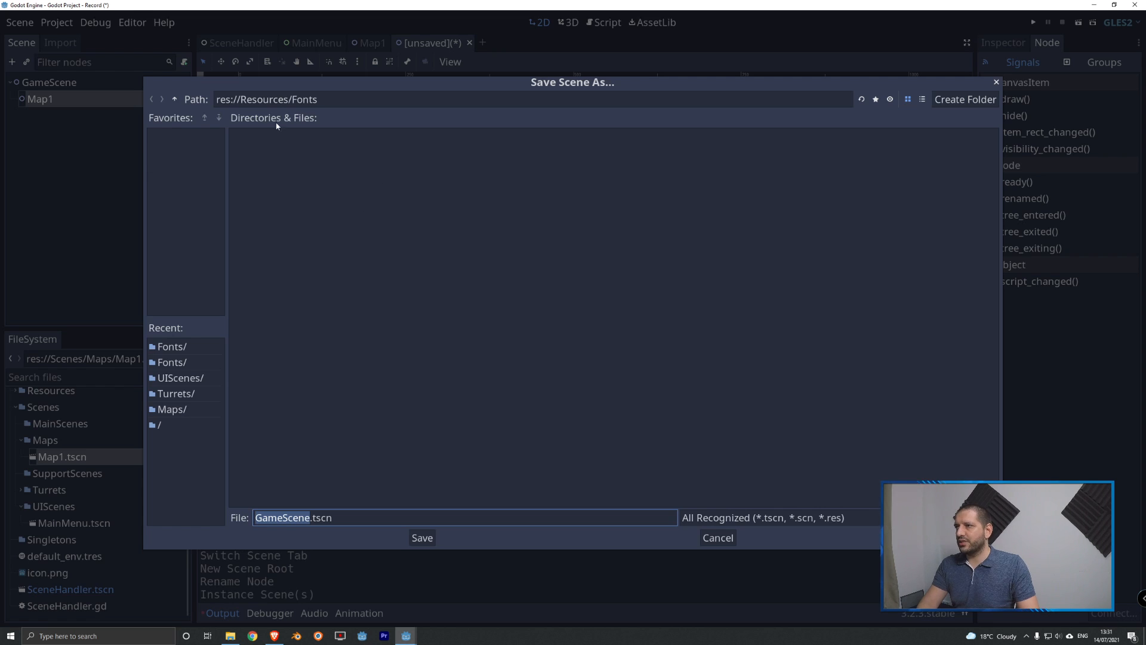
left_click(175, 99)
left_click(175, 99)
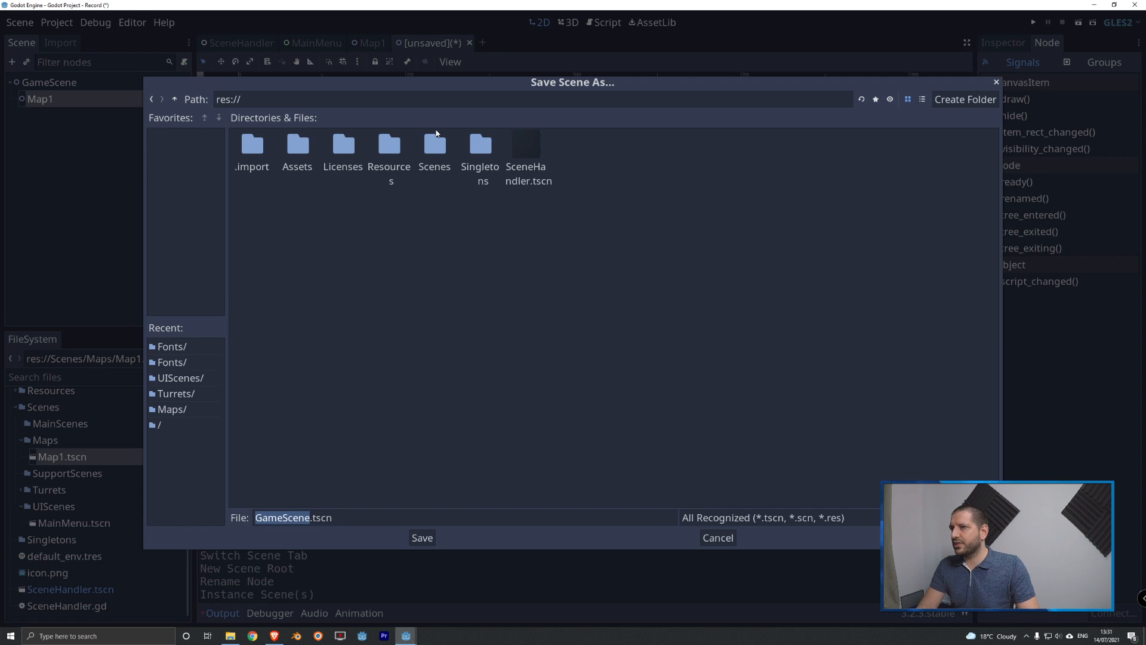
double_click(435, 146)
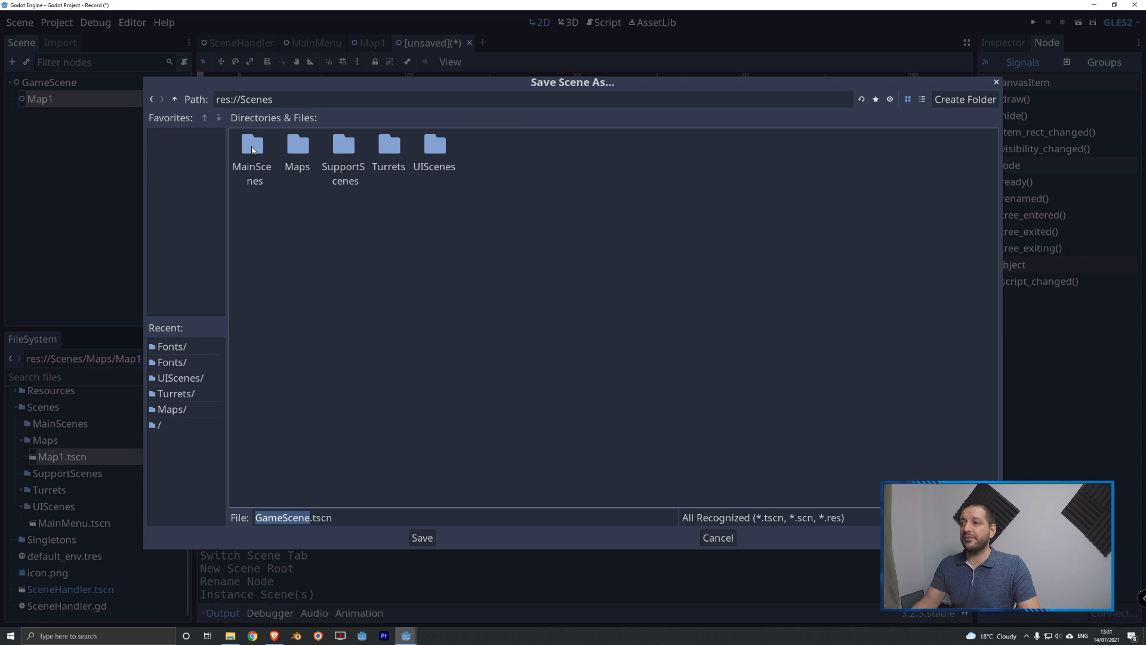
double_click(255, 150)
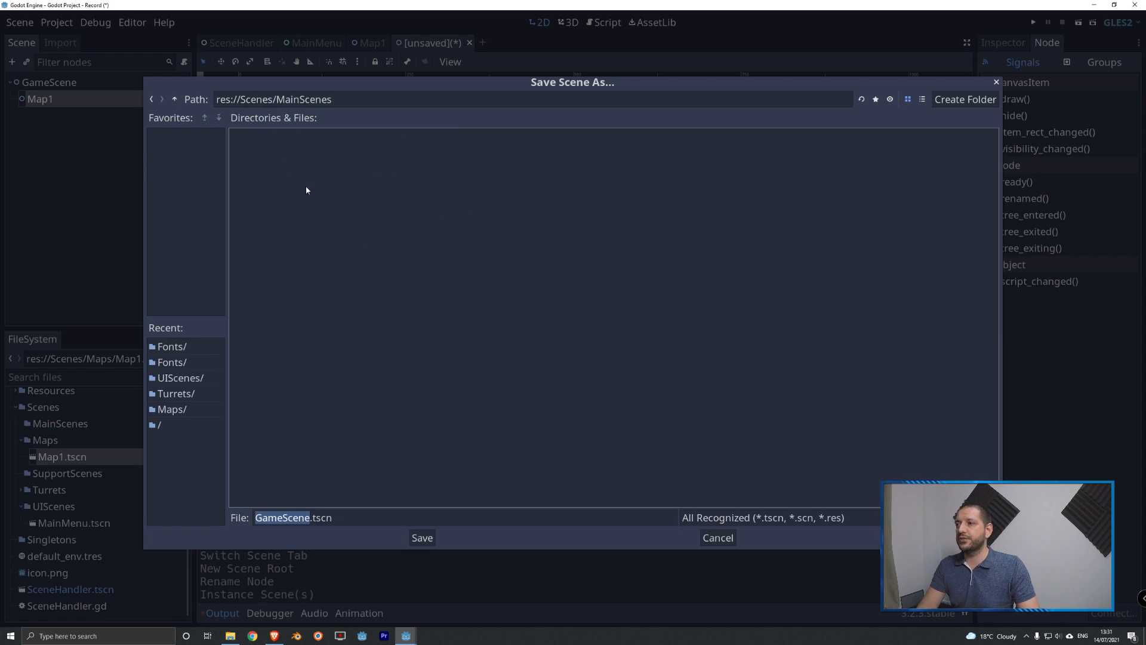
left_click(422, 538)
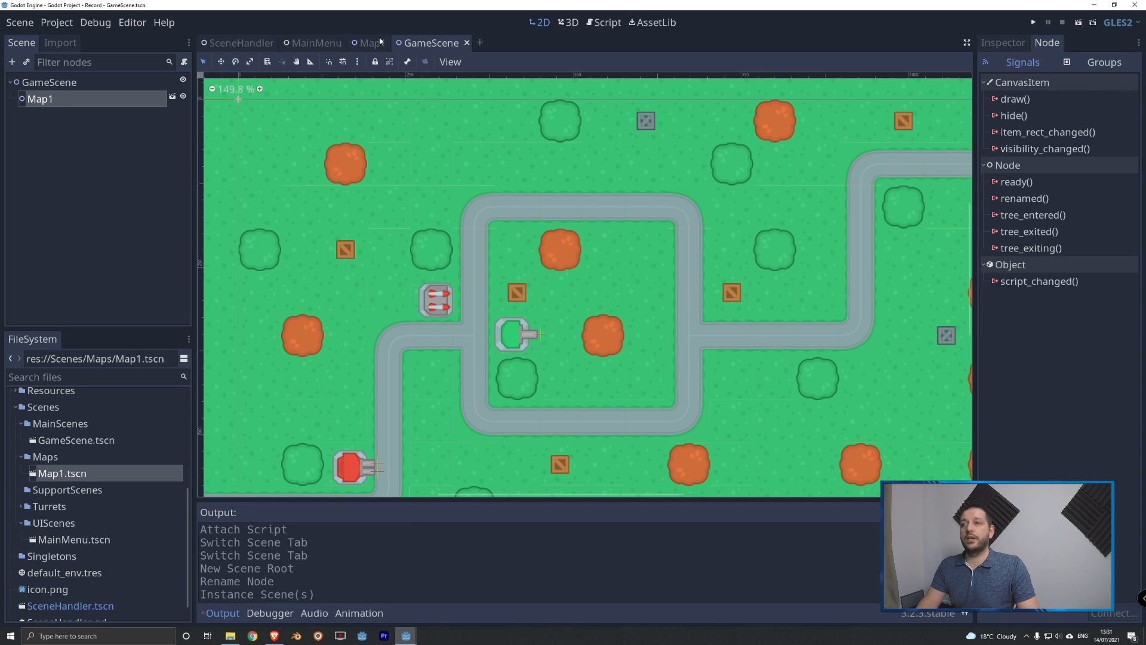
Step: In SceneHandler.gd, replace the pass placeholder in on_new_game_pressed() with get_node("MainMenu").queue_free() and start a new line below it
left_click(240, 42)
left_click(604, 24)
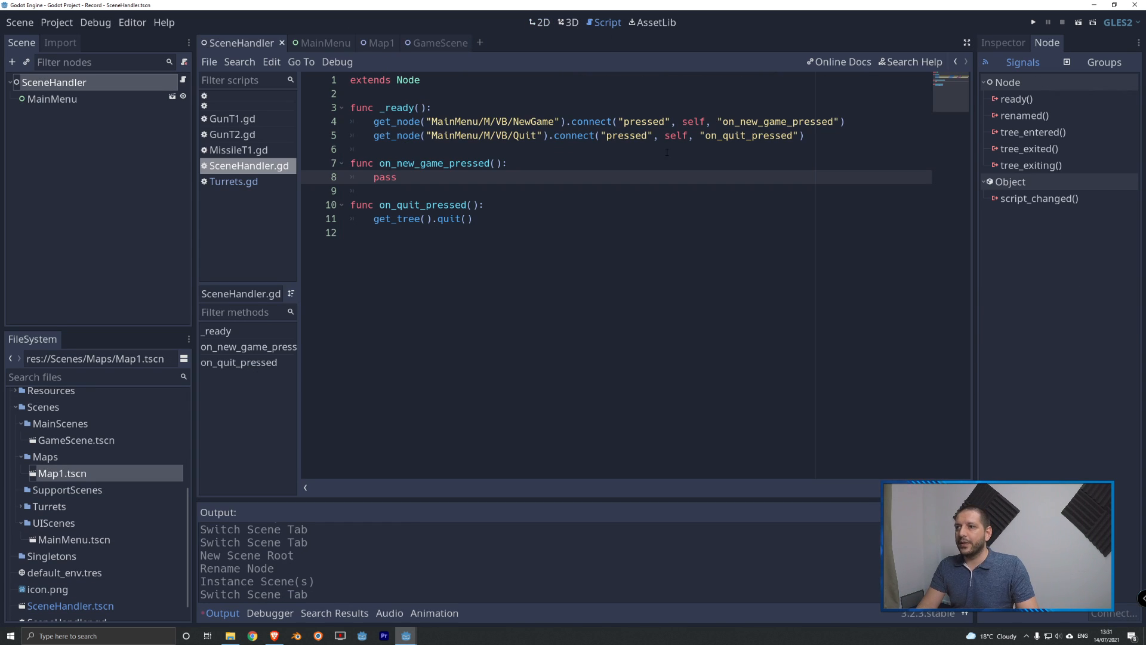
left_click_drag(396, 177, 374, 177)
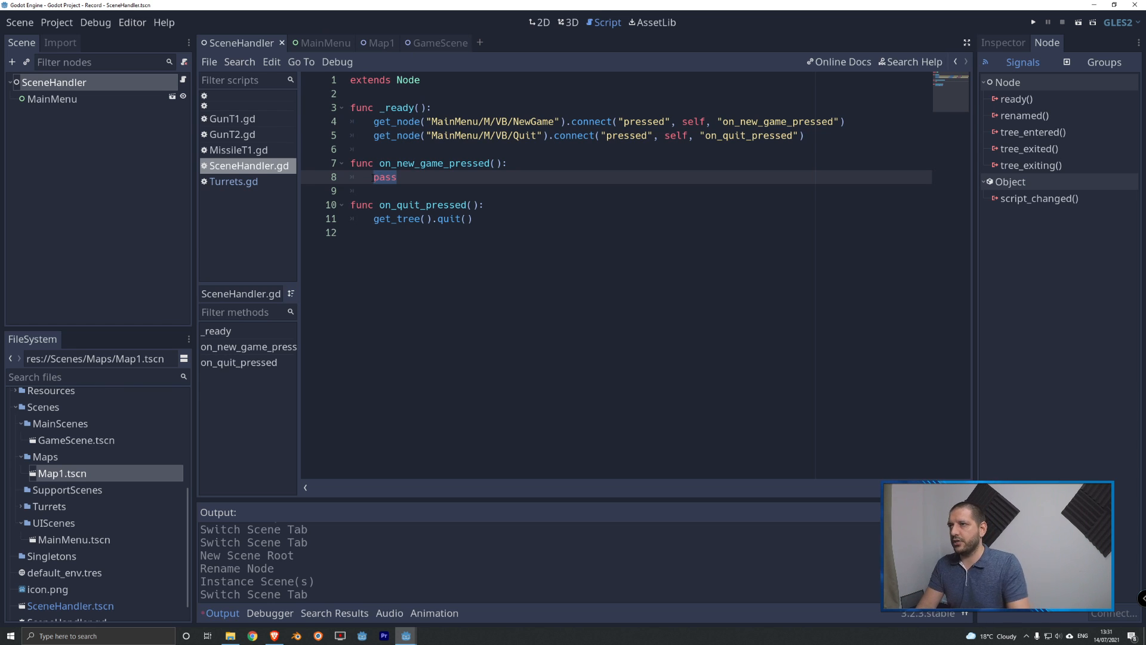
left_click_drag(374, 121, 479, 123)
key("ctrl+c")
left_click_drag(396, 178, 374, 178)
key("ctrl+v")
type("\"")
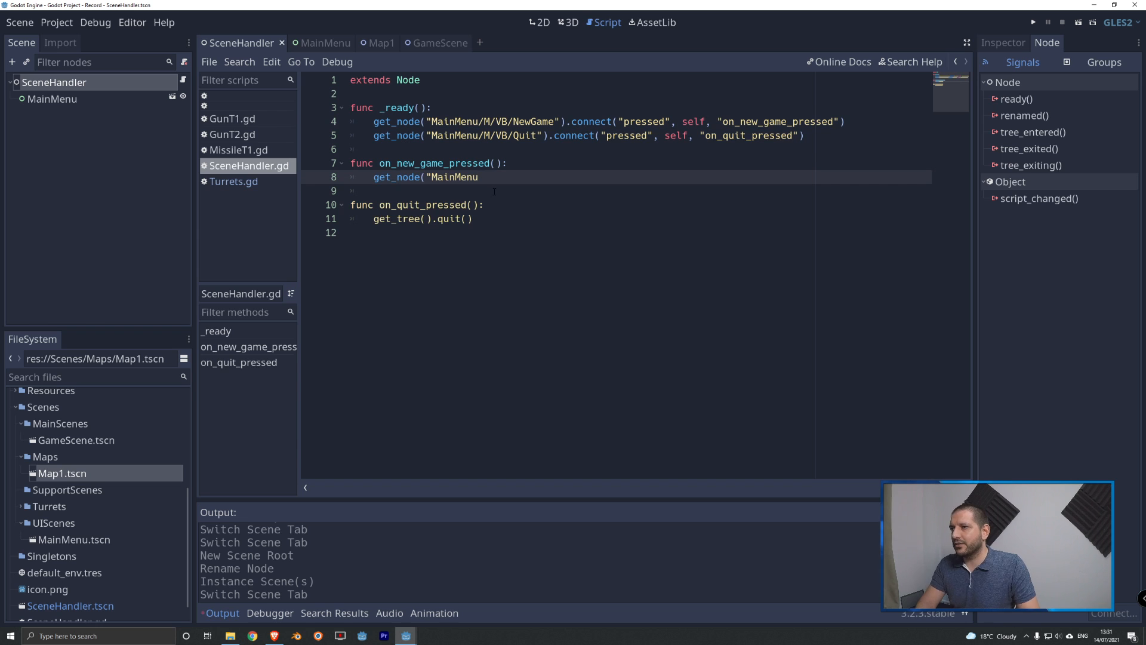
type(").queu")
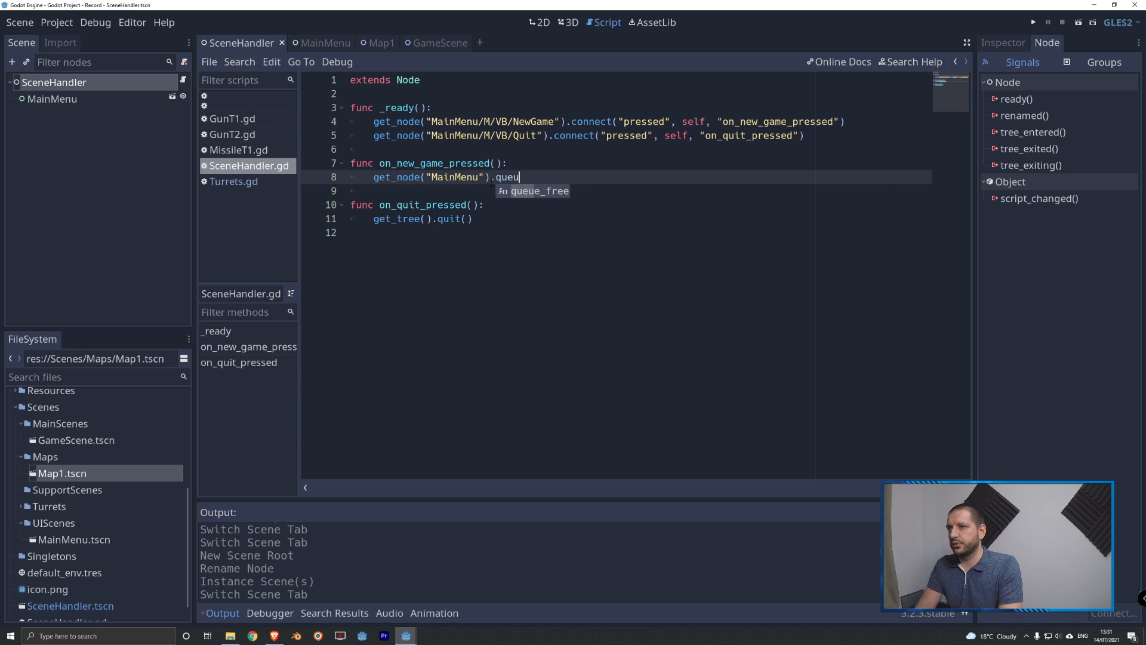
key("Return")
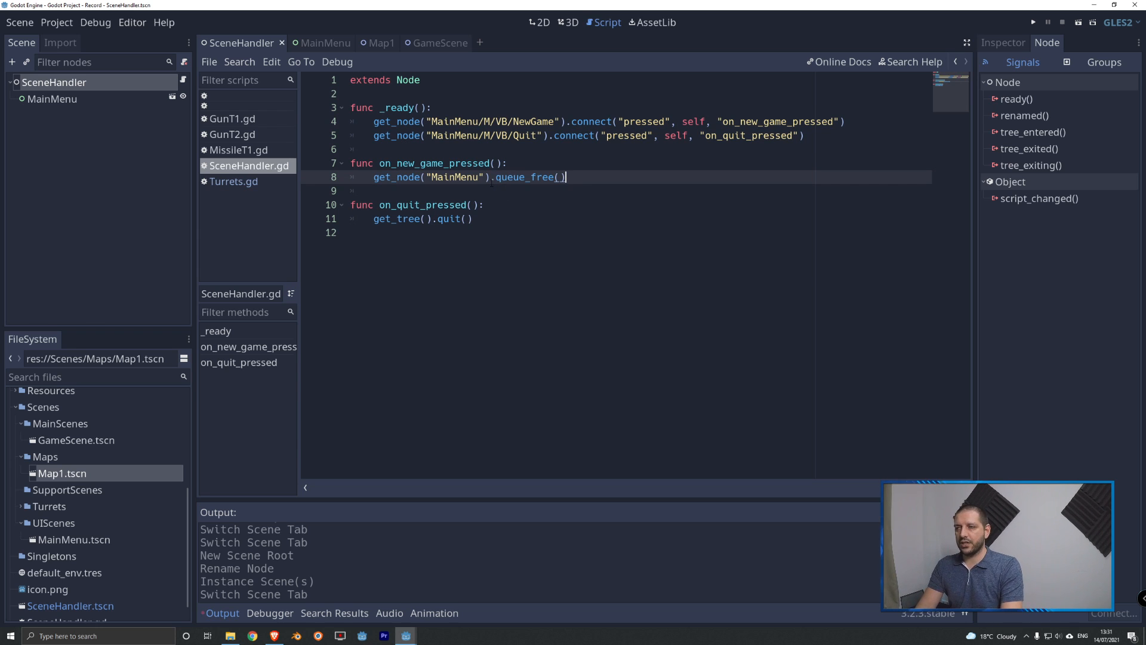
key("Return")
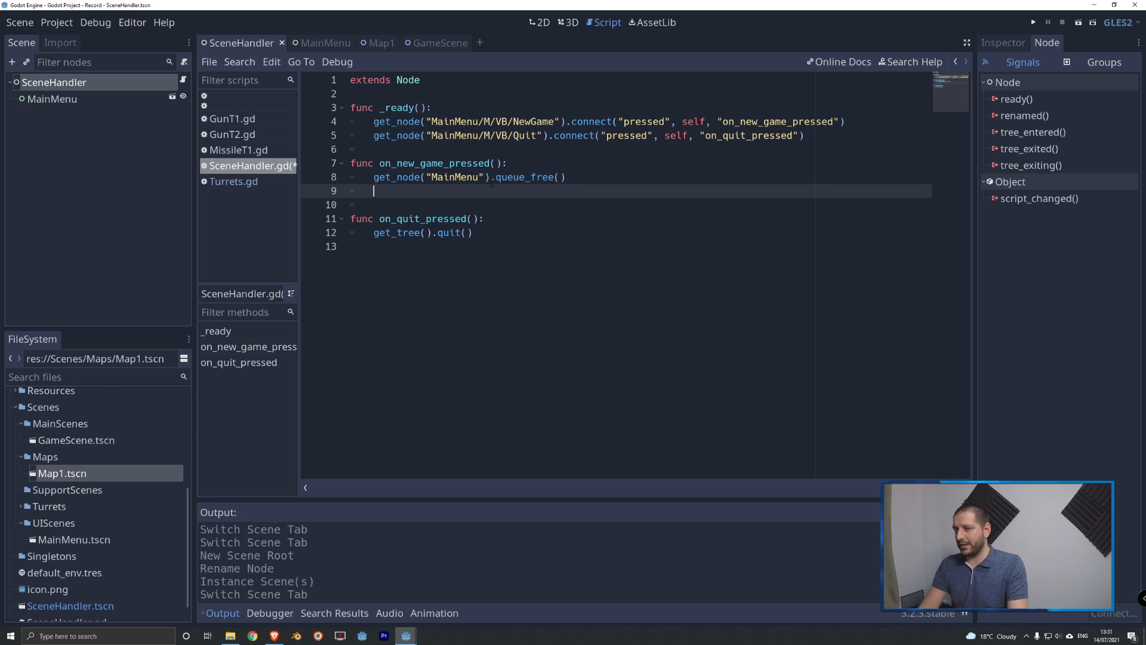
type("load")
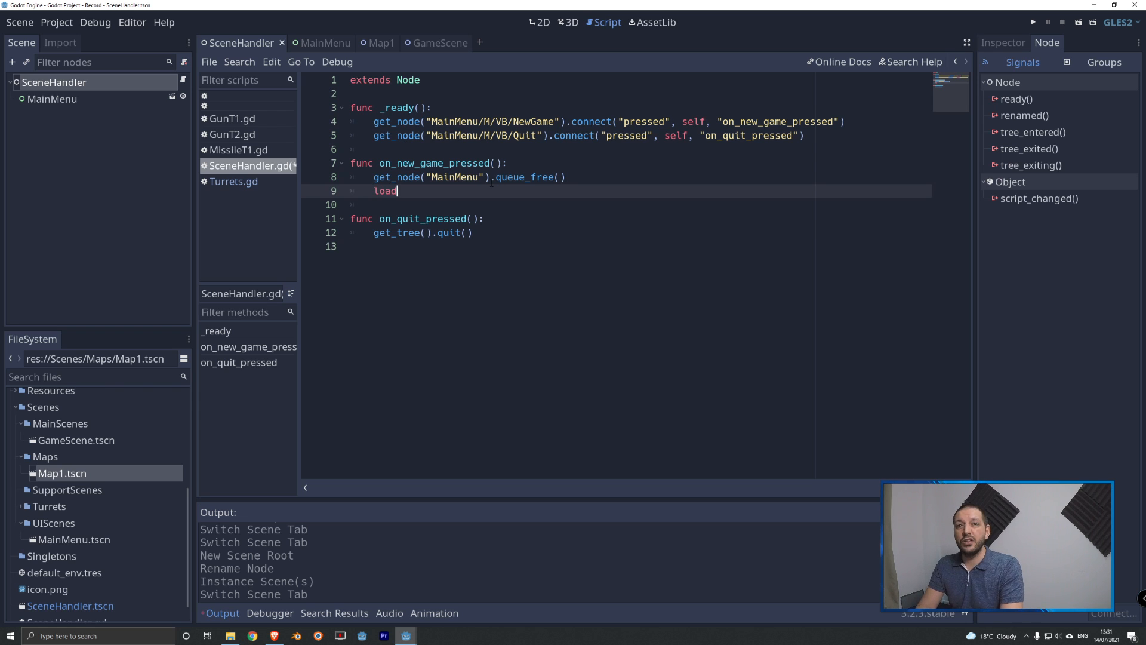
key("BackSpace")
key("BackSpace")
key("BackSpace")
key("BackSpace")
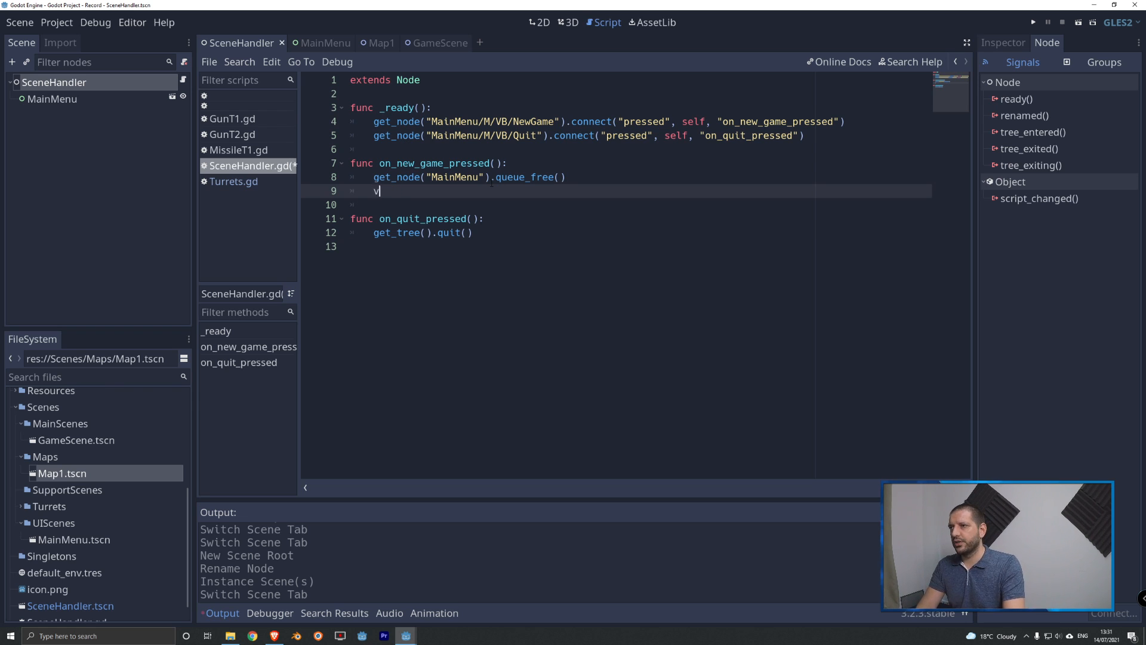
Step: Declare var game_scene = load("res://Scenes/MainScenes/GameScene.tscn").instance() below the queue_free() line, reusing the scene file's copied path
type("var game_scene =")
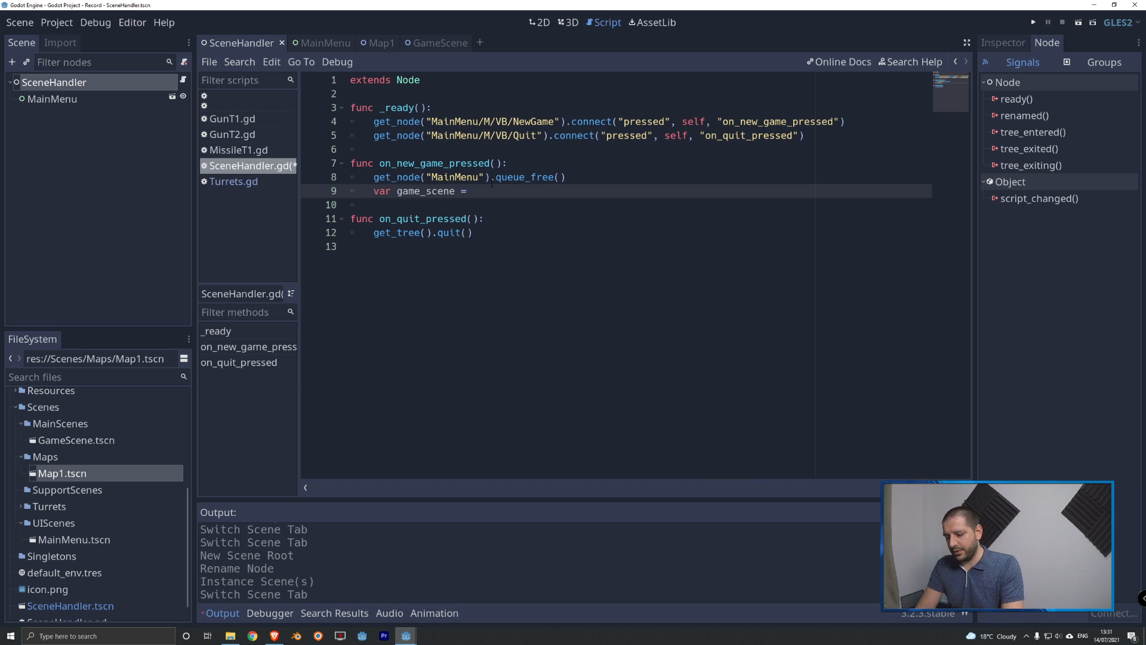
type(" load(\"")
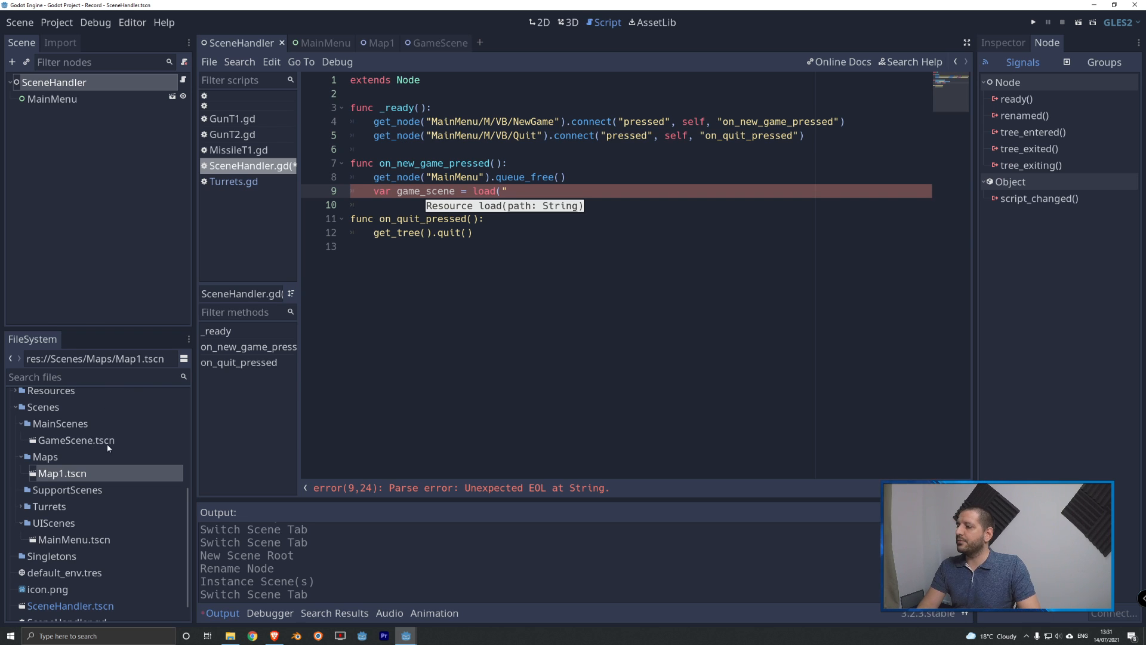
right_click(72, 444)
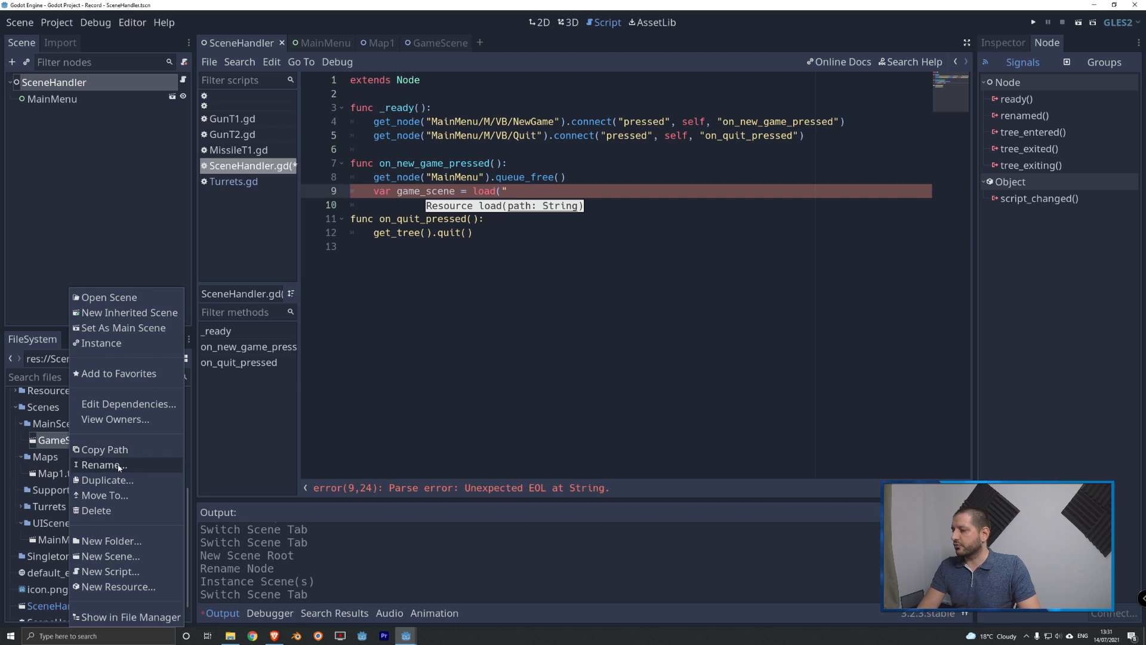
left_click(124, 450)
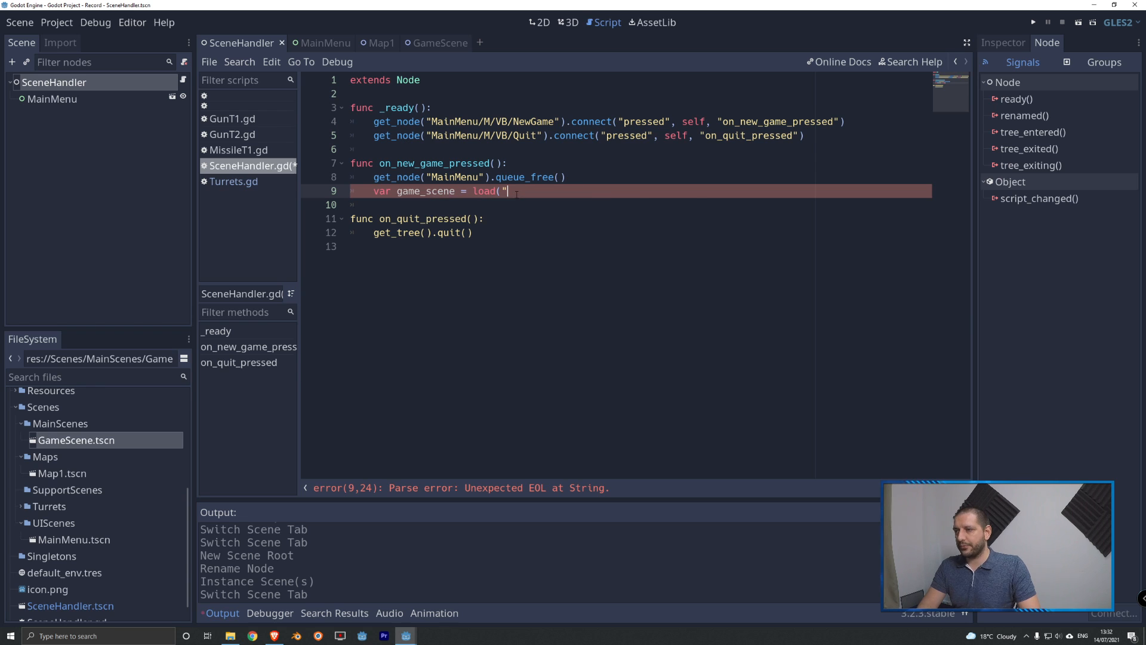
key("ctrl+v")
type("\")")
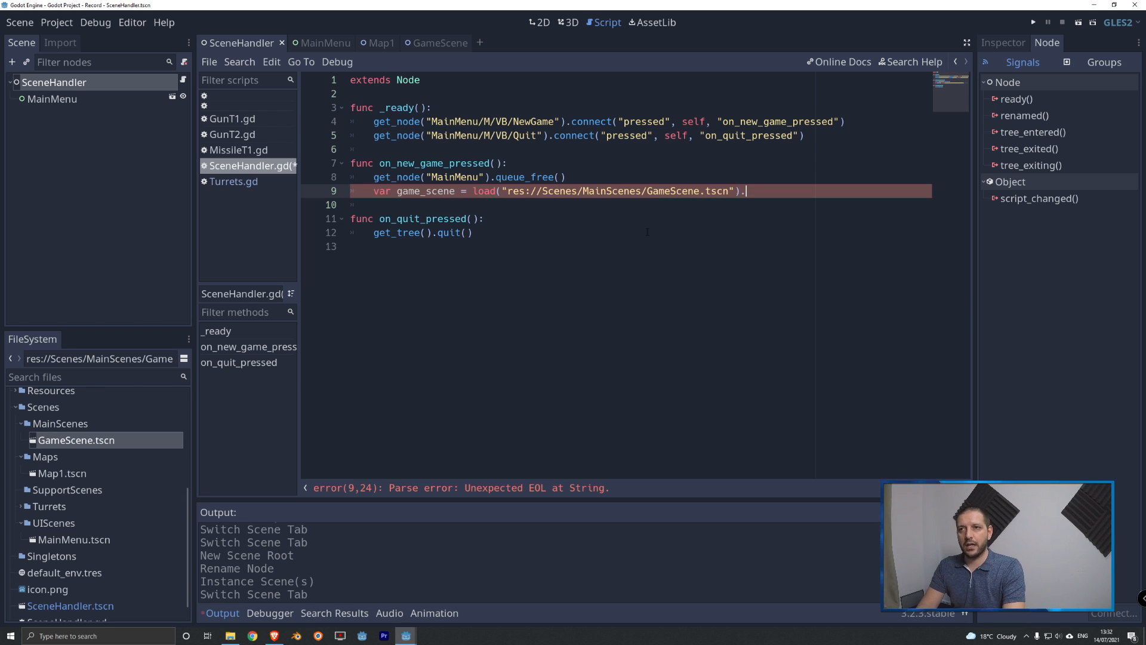
type(".")
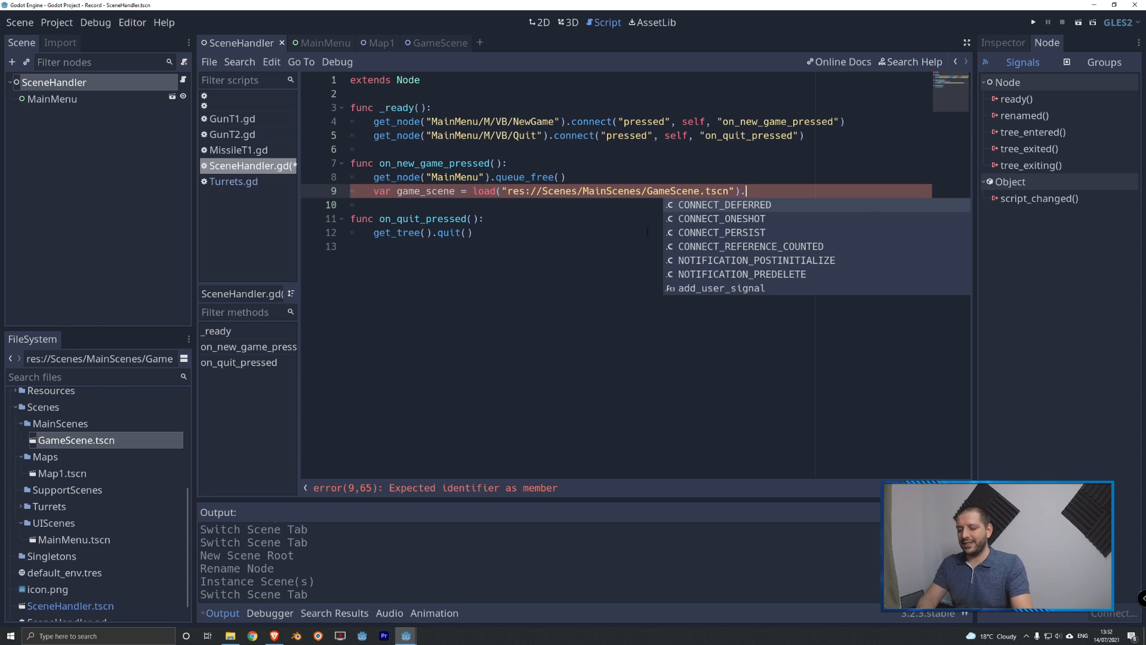
type("instance()")
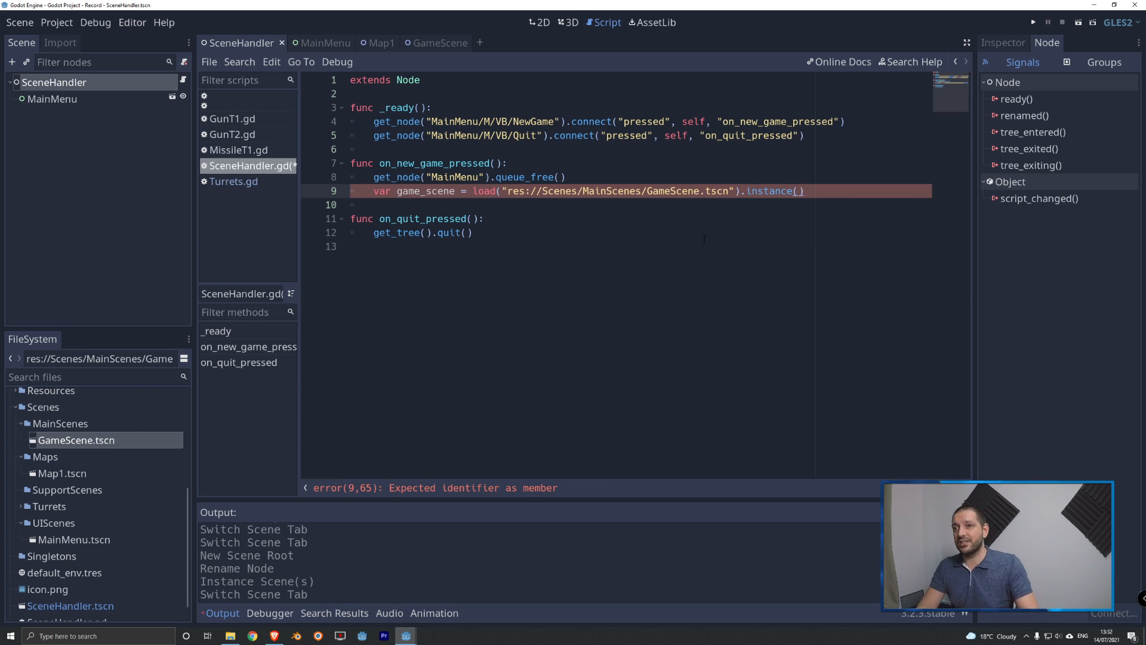
Step: Add add_child(game_scene) as the last line of on_new_game_pressed() and save the script
key("Return")
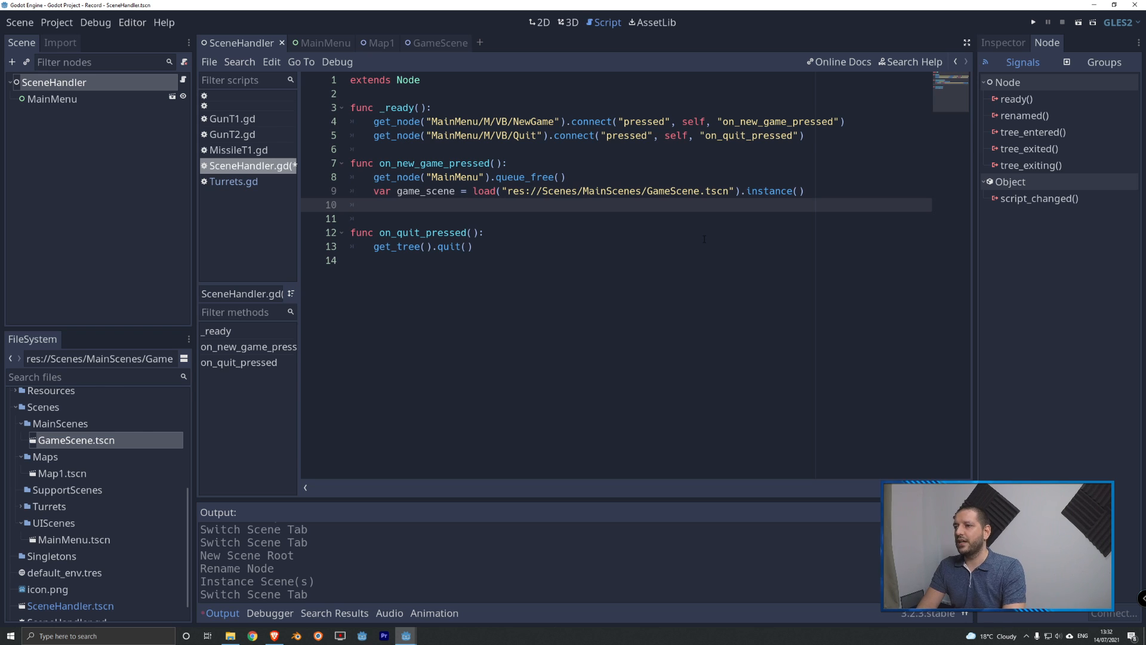
type("add_chi")
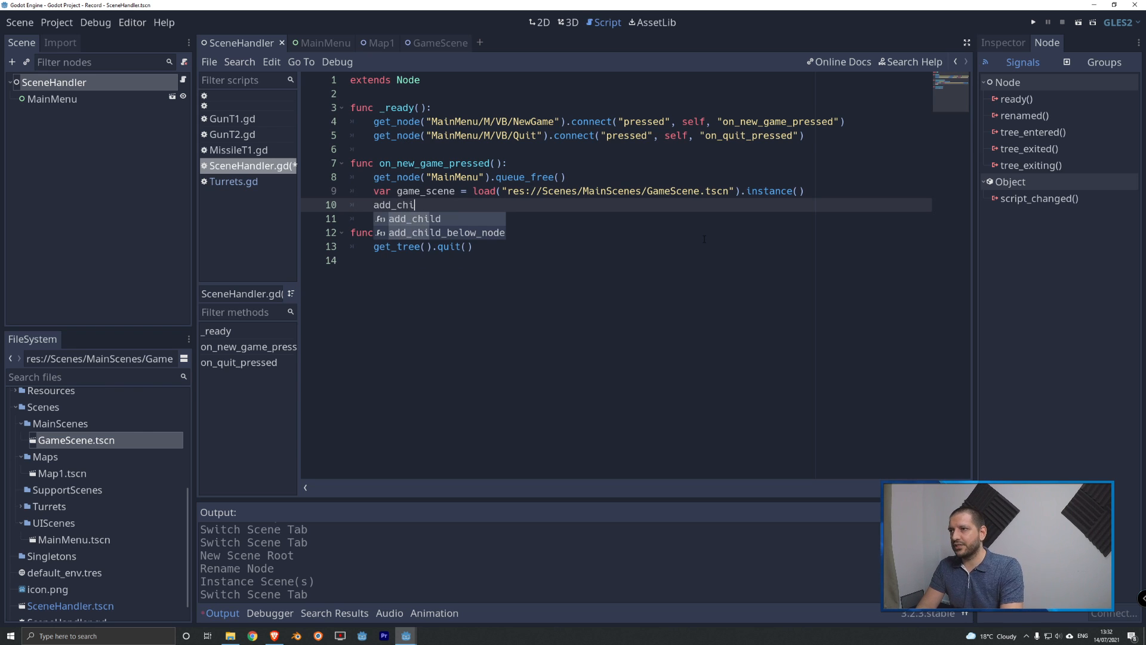
type("ld")
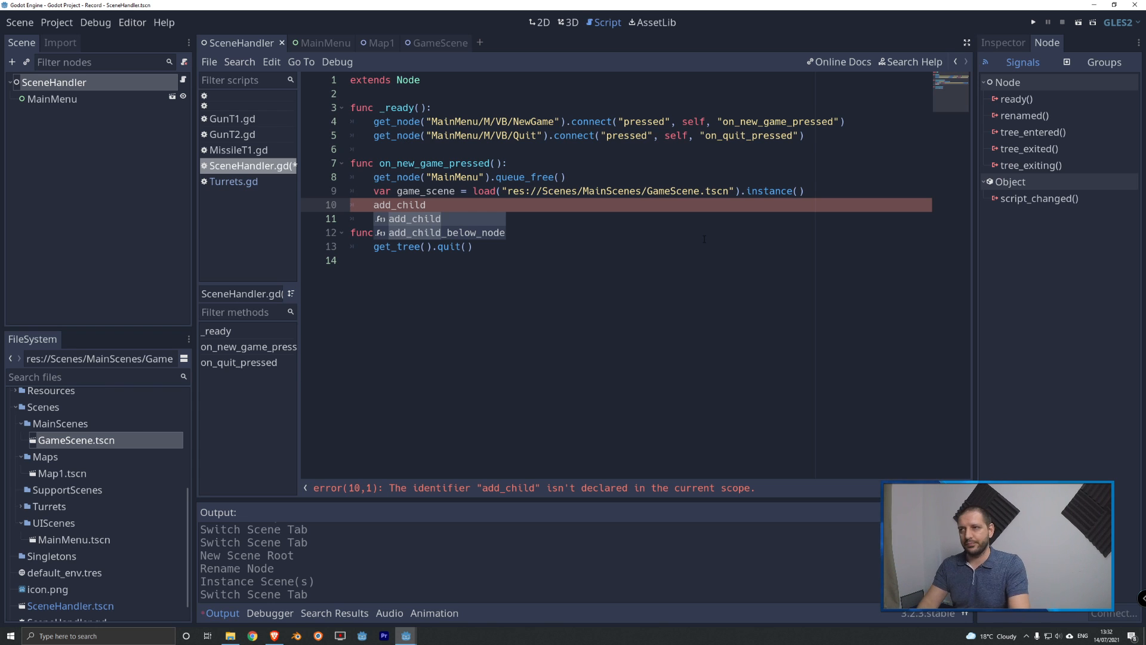
type("(ga")
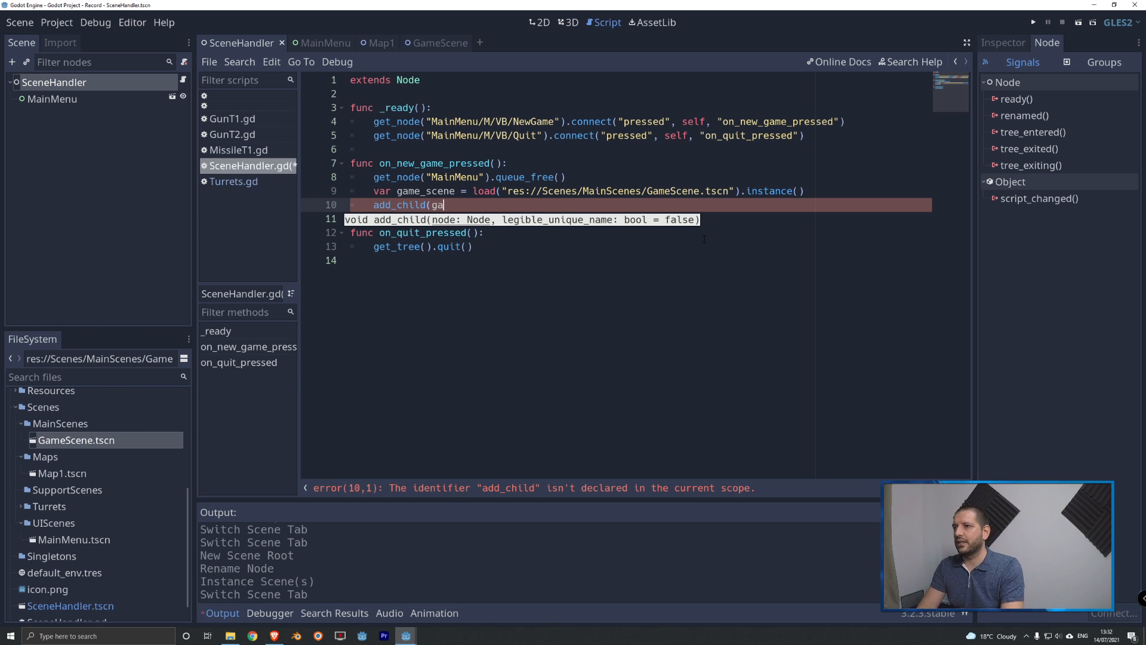
type("me_scene)")
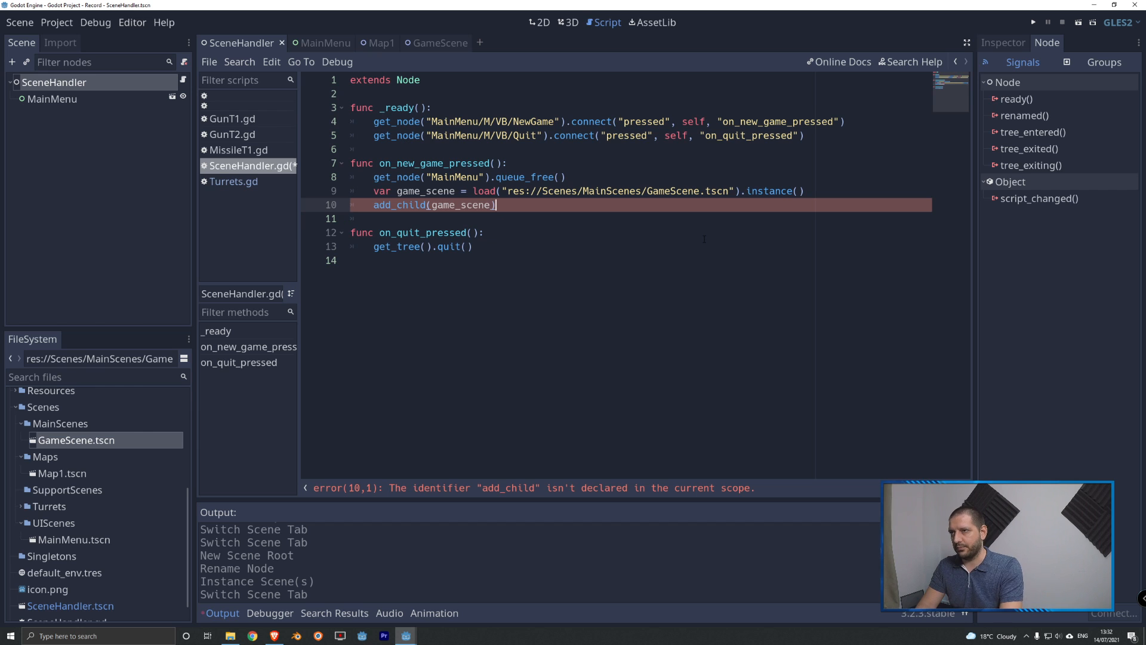
left_click(556, 264)
key("ctrl+s")
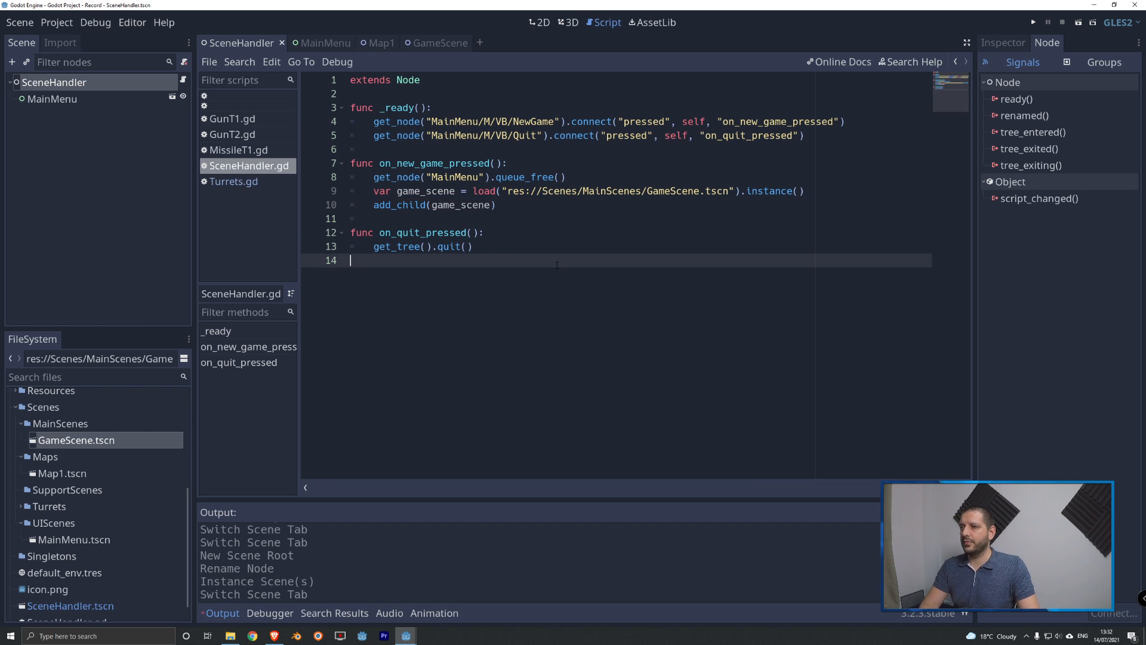
Step: Run the project to test the main menu's Quit button, then run it again to test New Game
left_click(1033, 23)
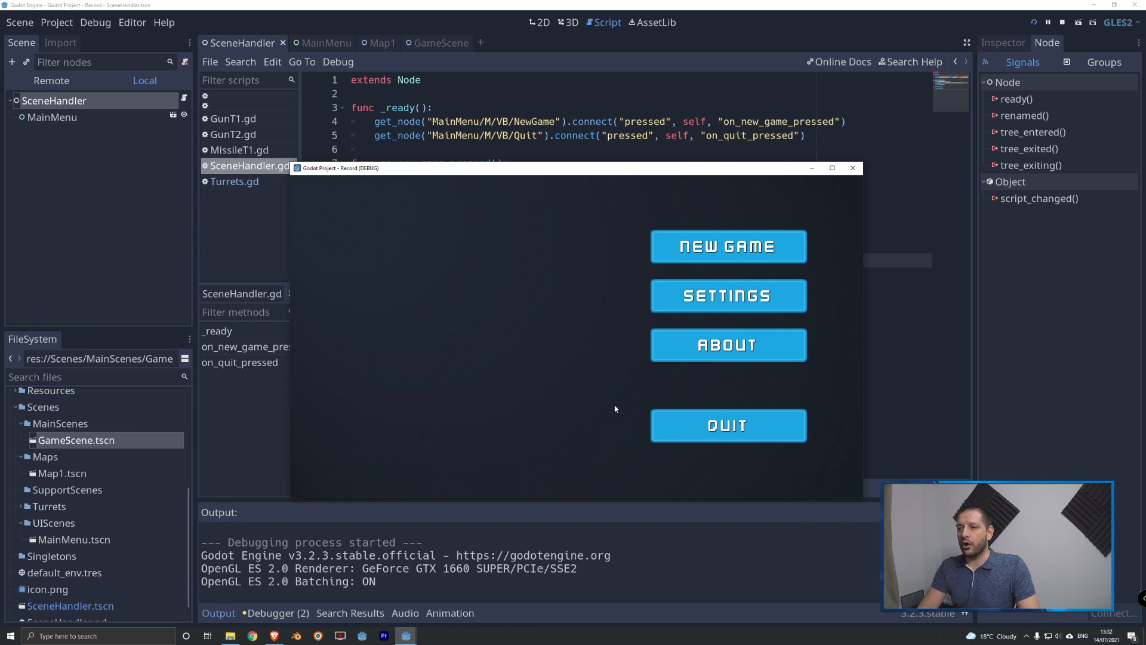
left_click(761, 440)
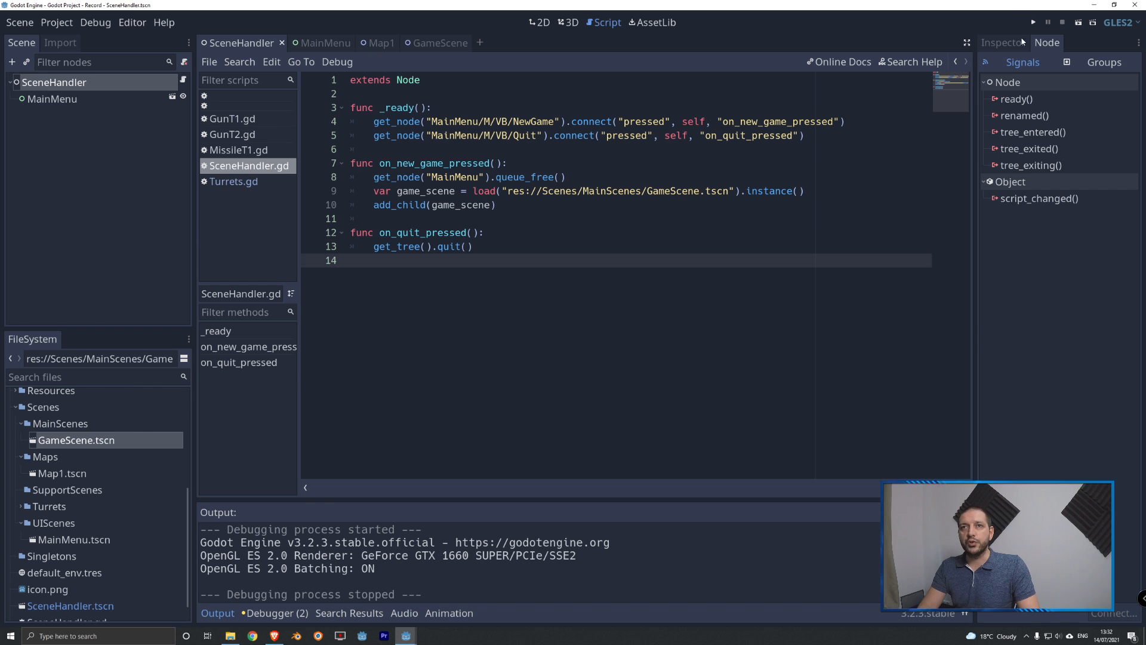
left_click(1033, 22)
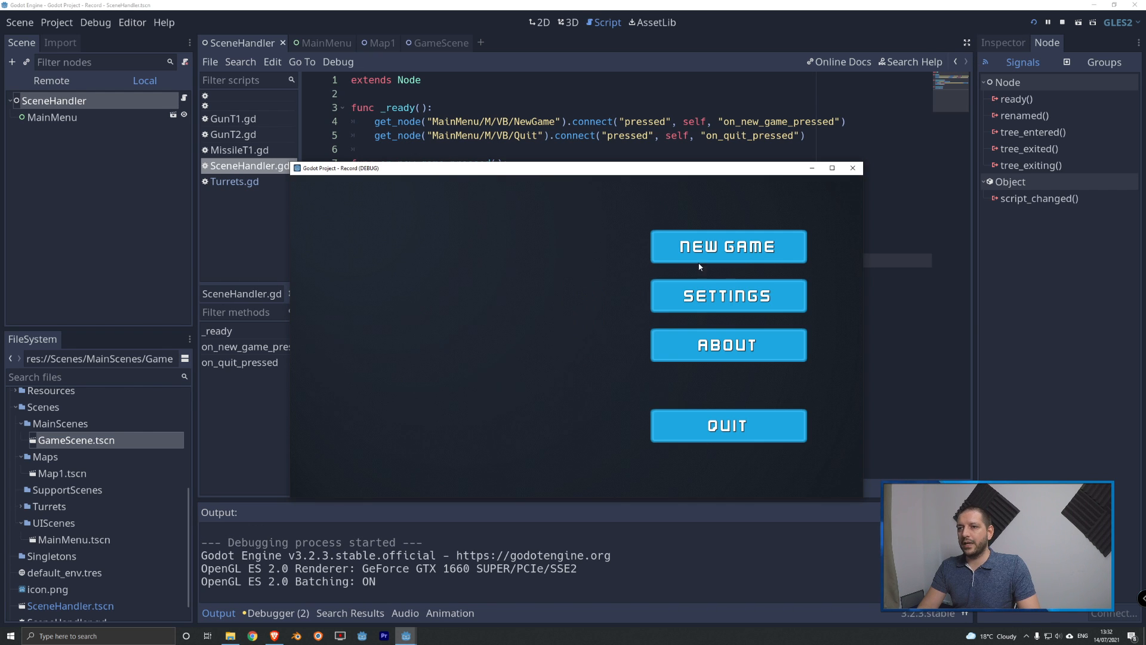
left_click(729, 245)
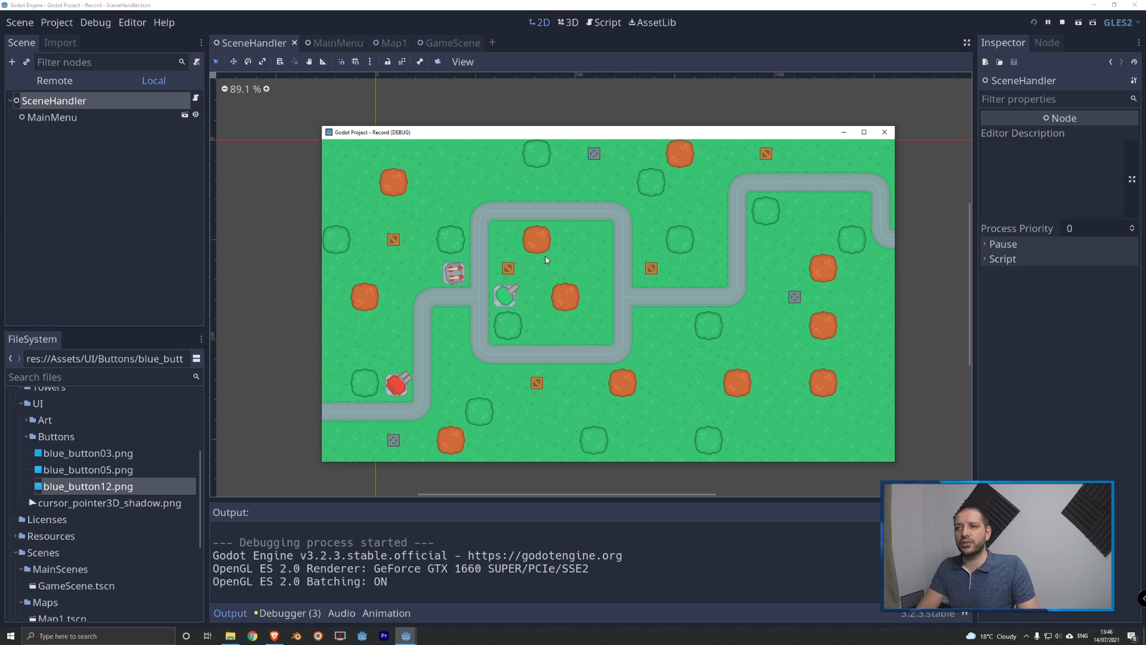
Step: Close the running game and find the Mouse Cursor display options in the project settings by searching for "cursor"
left_click(885, 132)
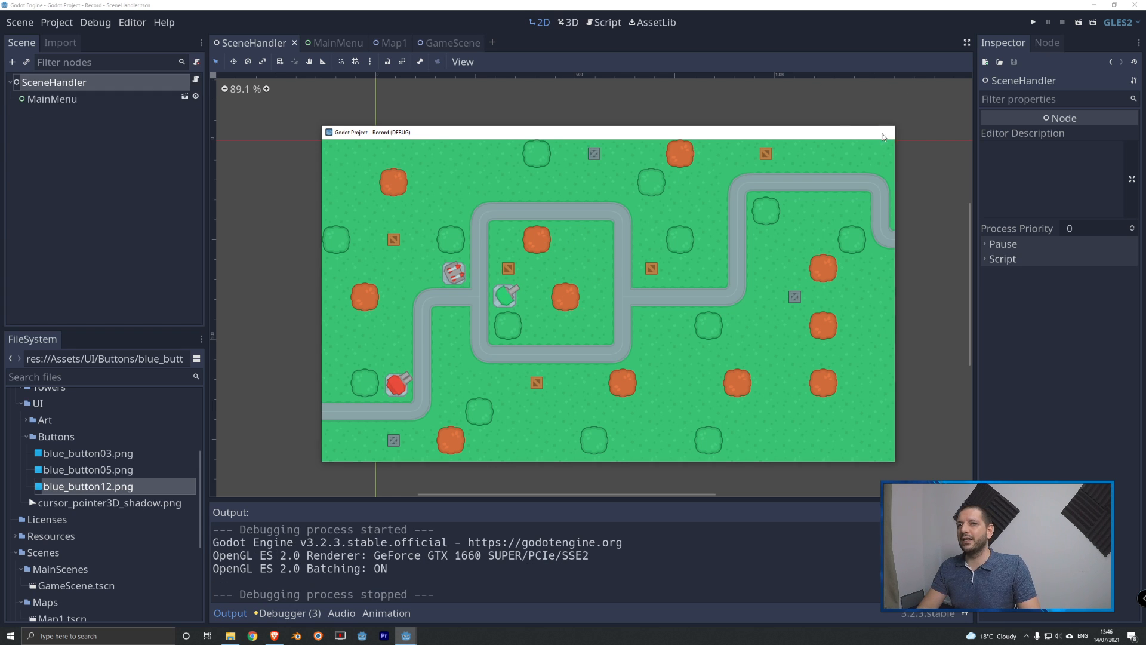
left_click(55, 23)
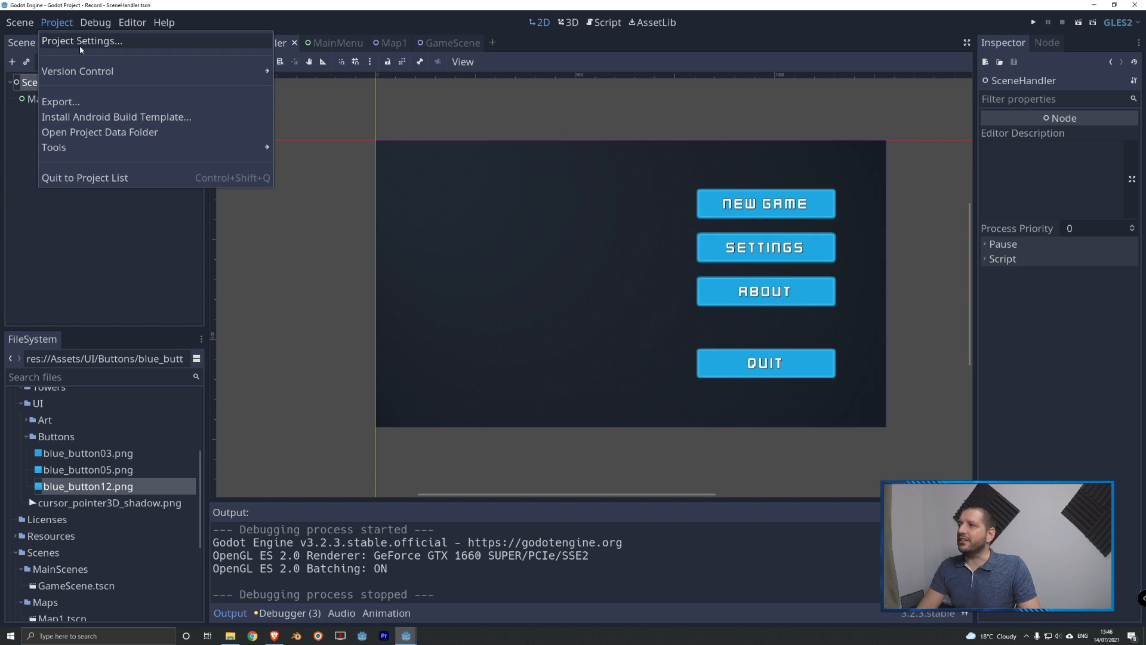
left_click(65, 42)
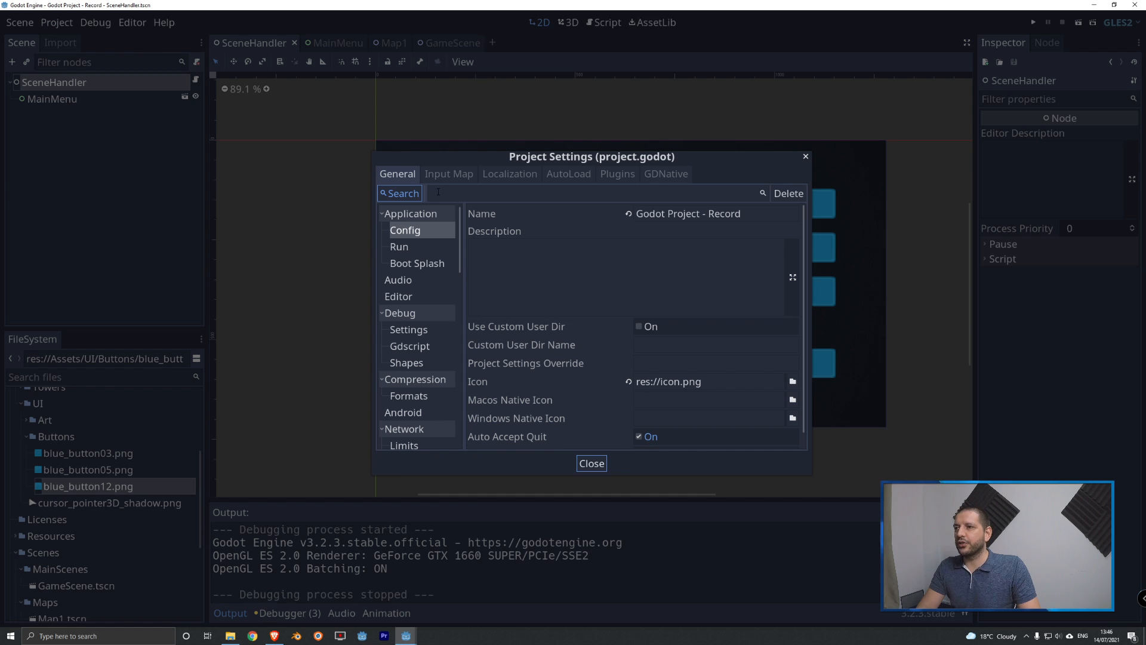
left_click(439, 193)
left_click(406, 196)
left_click(398, 195)
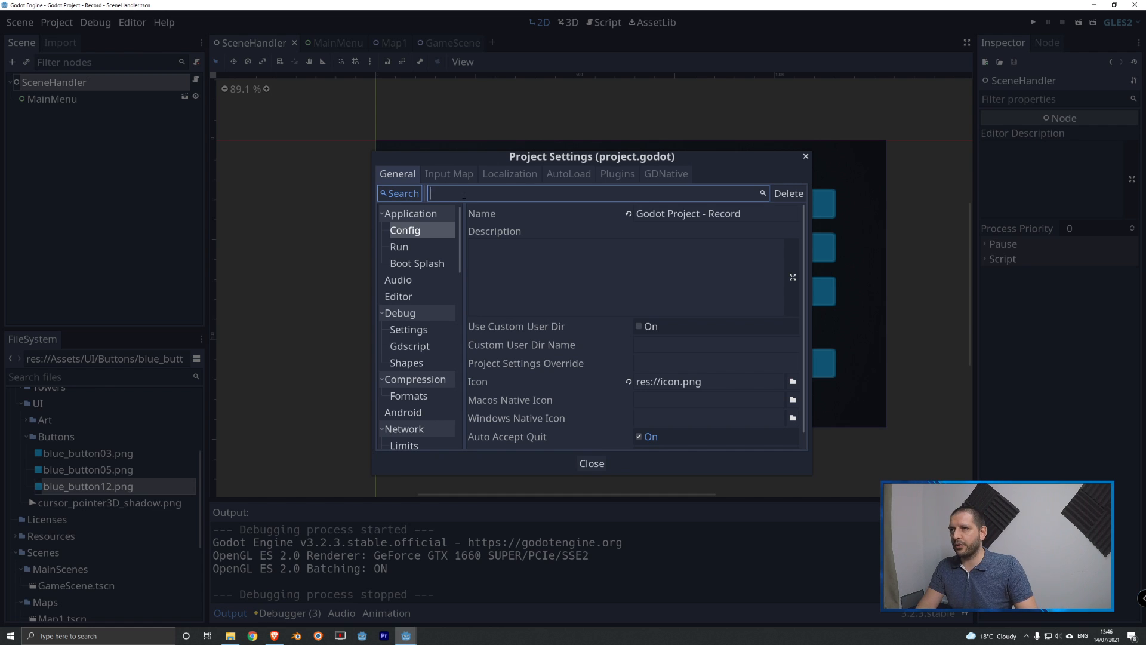
type("cursor")
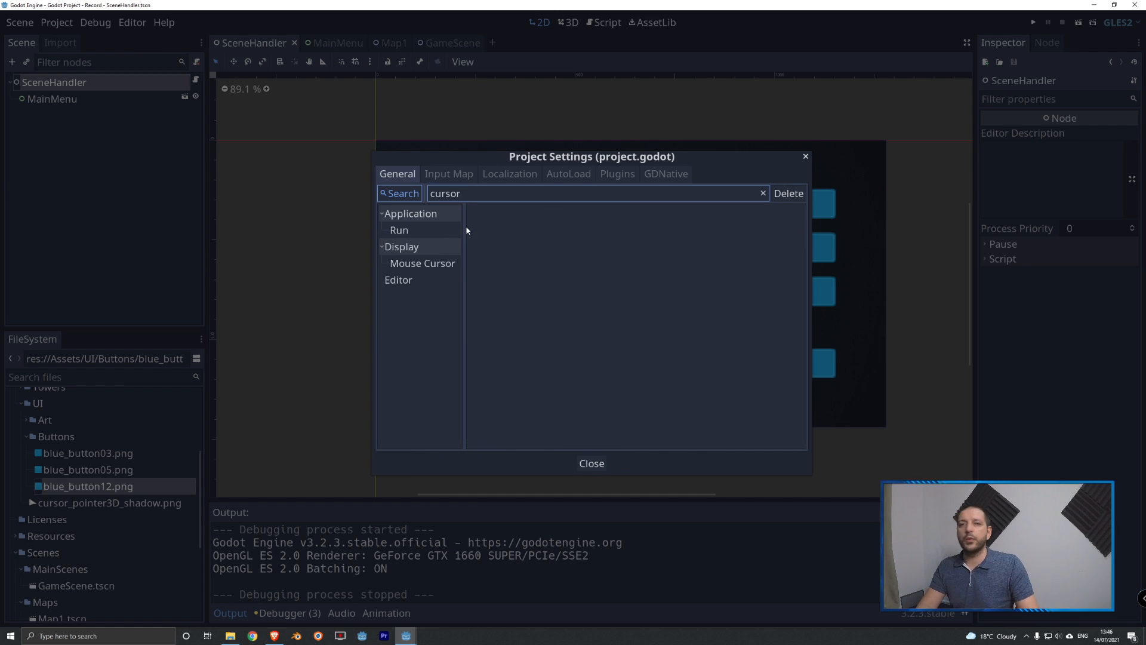
left_click(422, 267)
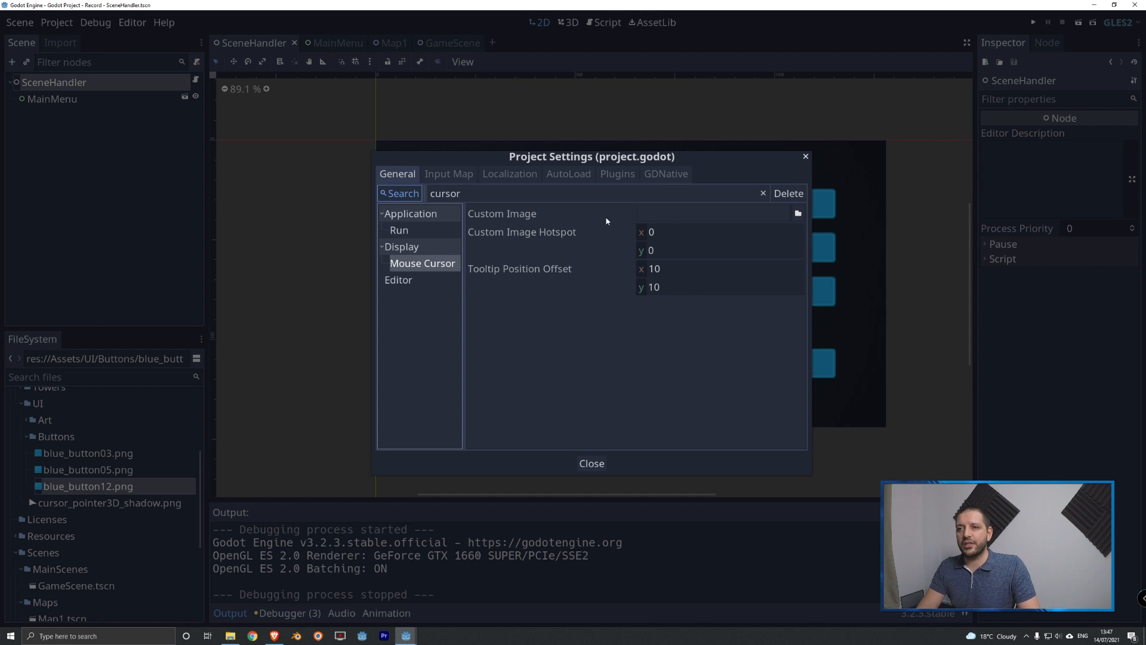
Step: Set the mouse cursor's custom image to cursor_pointer3D_shadow.png from res://Assets/UI and close the project settings
left_click(797, 214)
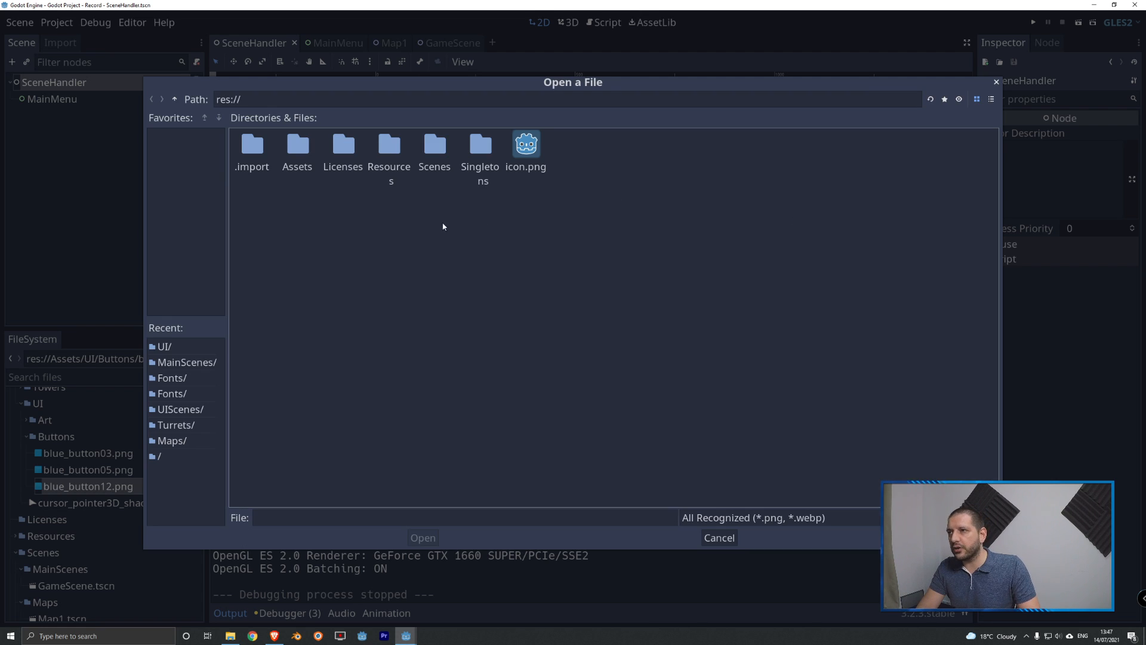
double_click(292, 156)
double_click(480, 155)
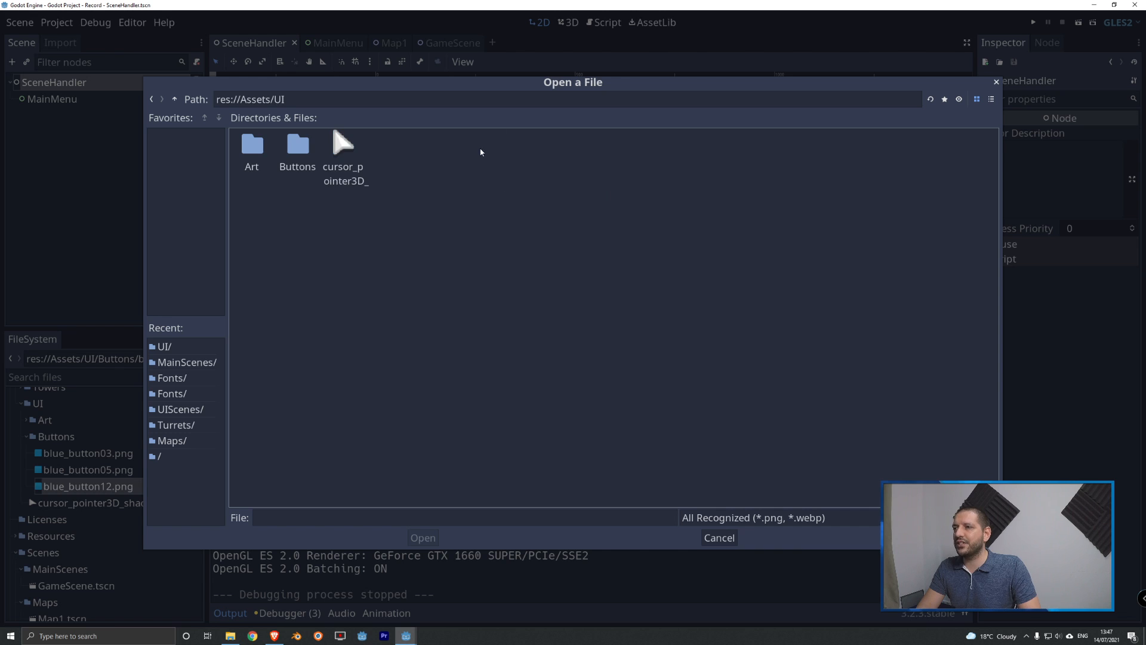
left_click(344, 156)
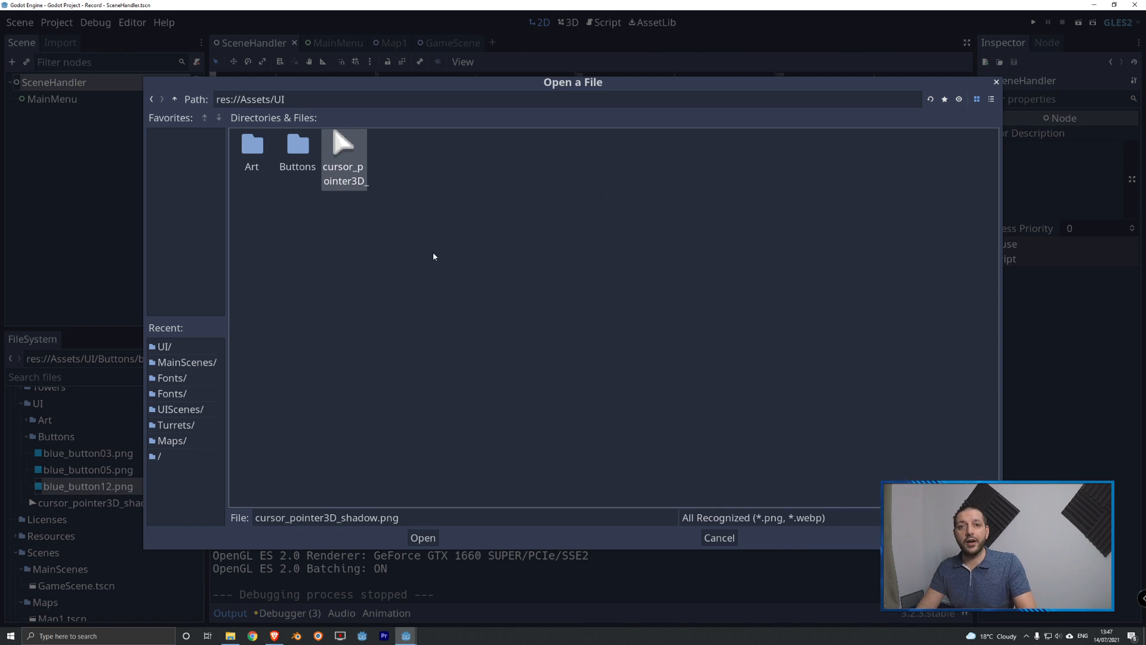
key("Return")
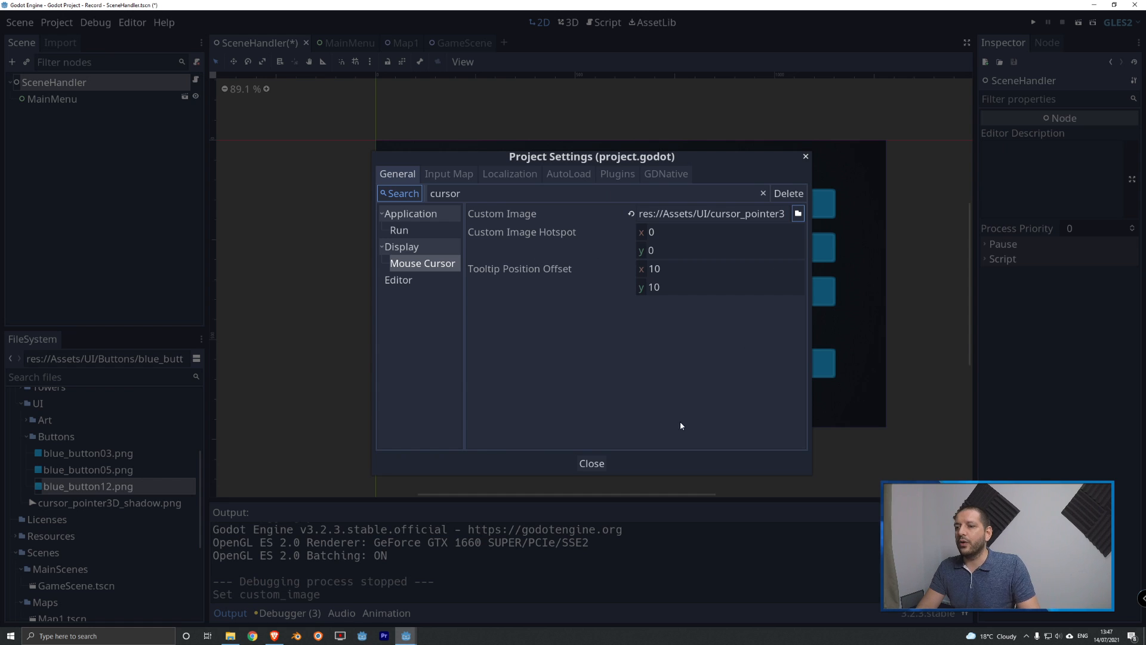
left_click(592, 463)
Step: Run the project and start a new game to check the custom cursor on the menu and map, and close the game
key("F5")
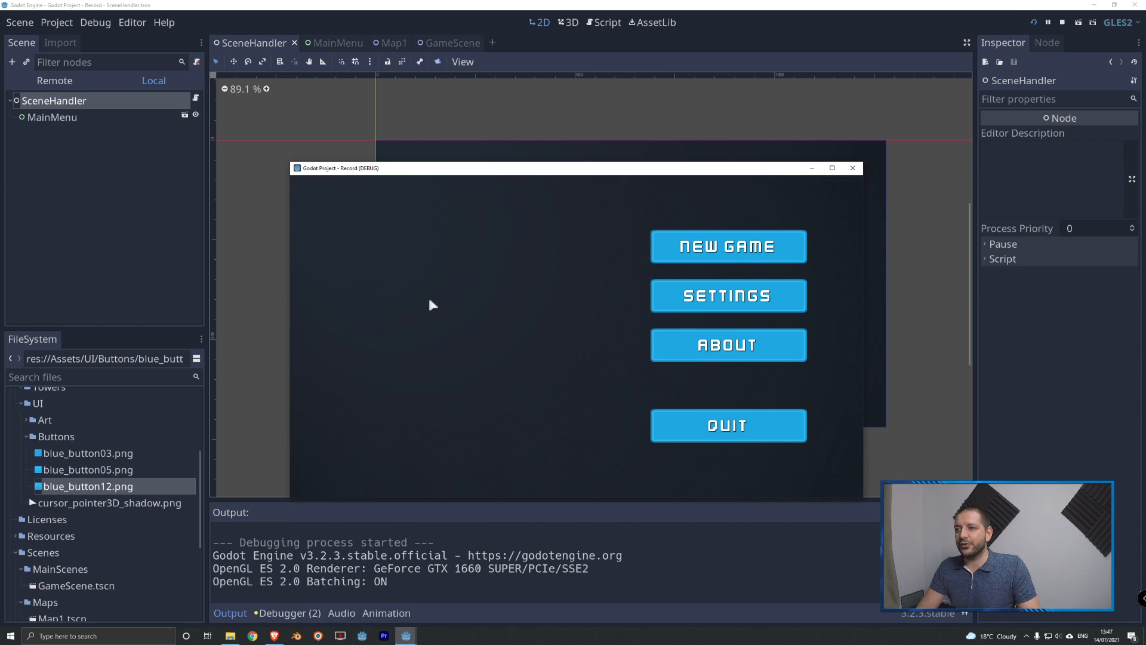
left_click(676, 253)
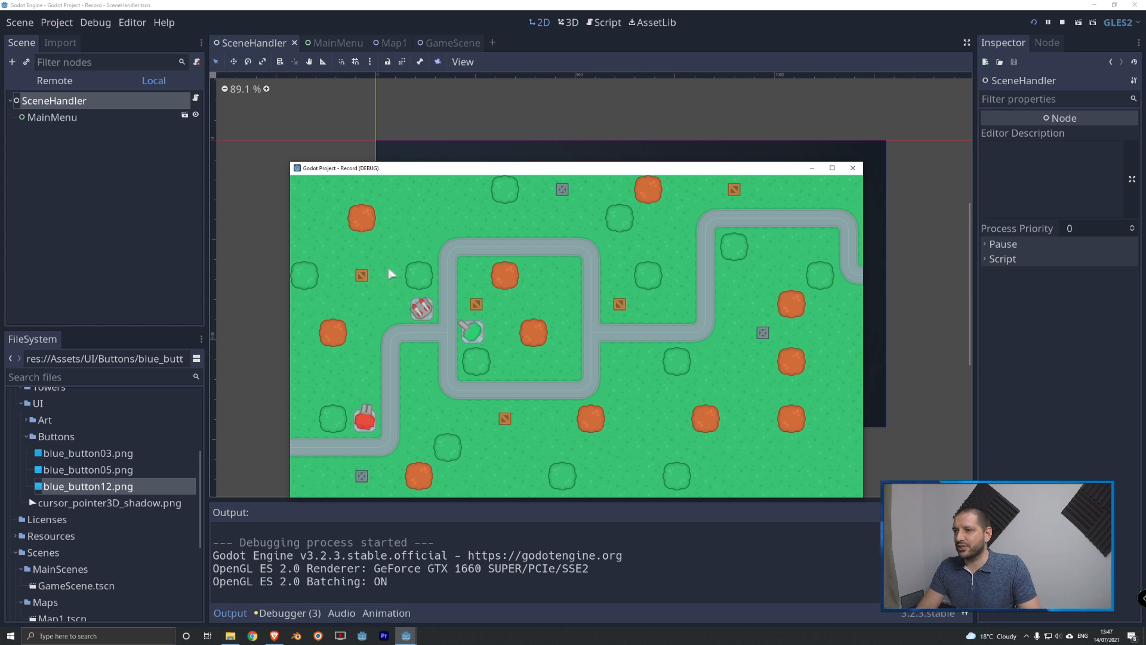
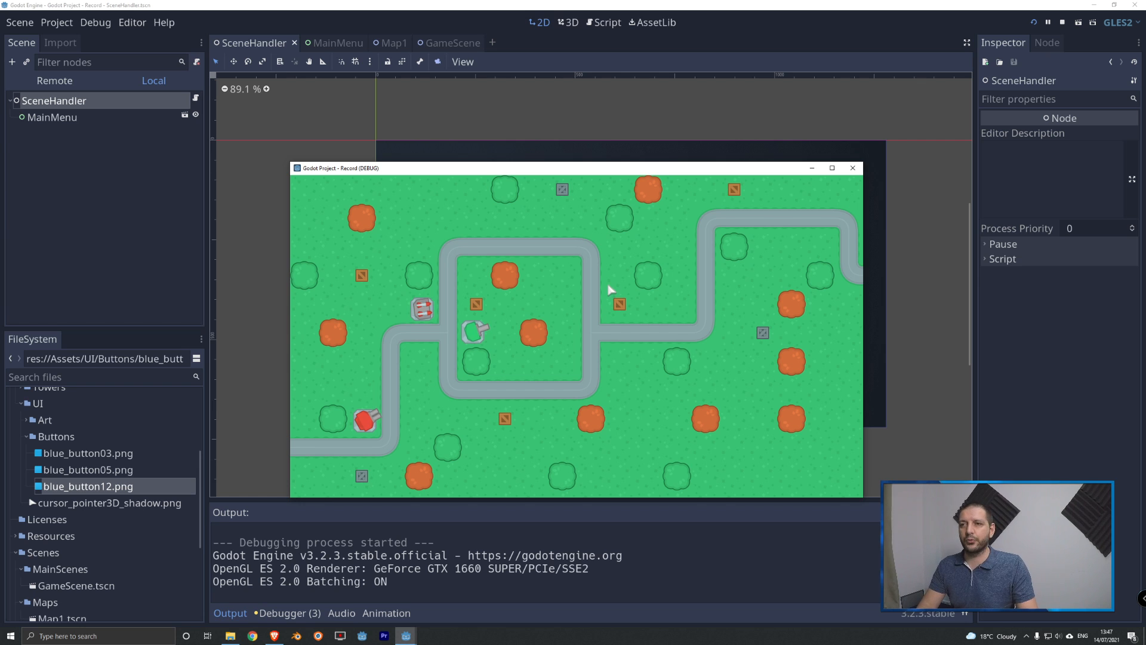
left_click(854, 171)
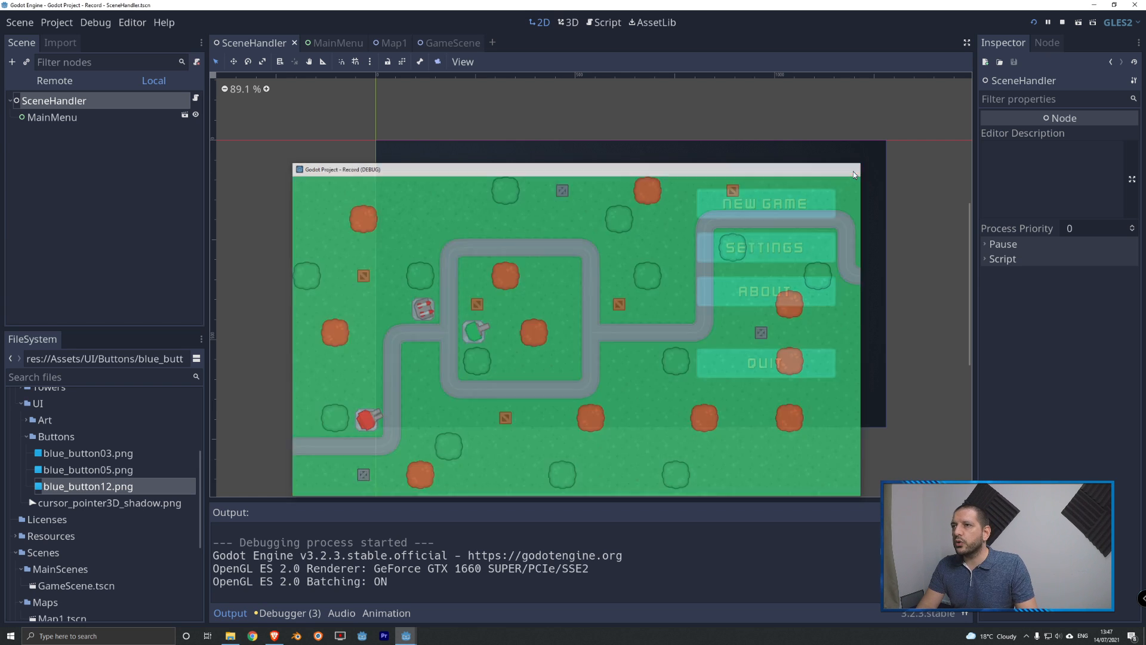
Step: In the GameScene scene, add a CanvasLayer node as a child of the GameScene root and rename it UI
left_click(447, 45)
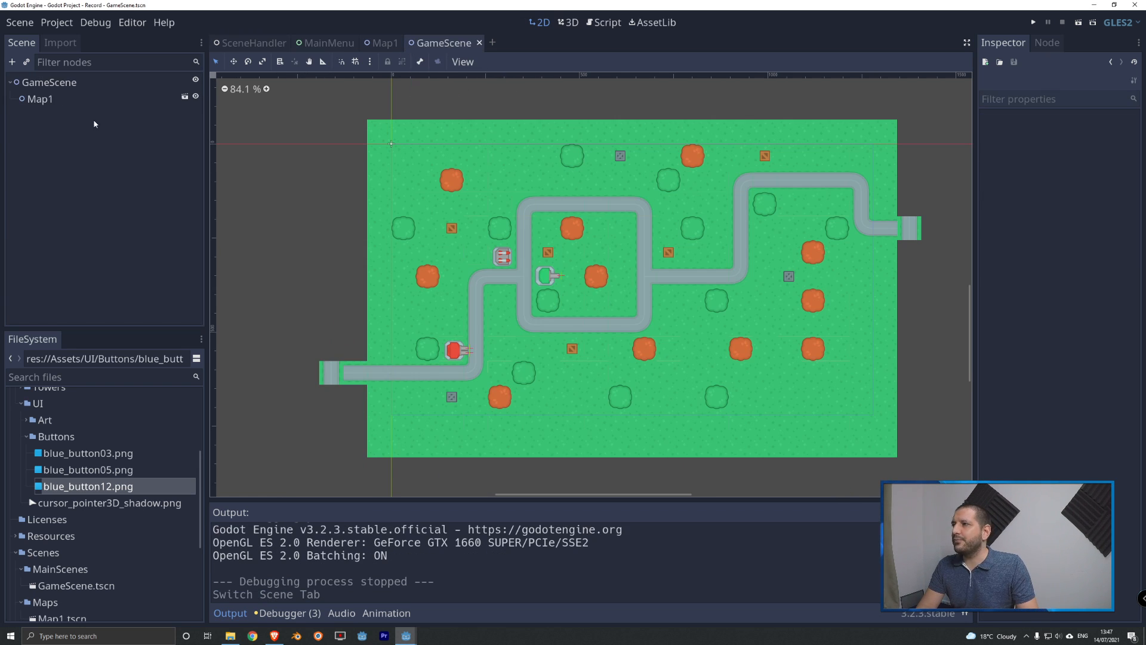
left_click(54, 84)
right_click(48, 85)
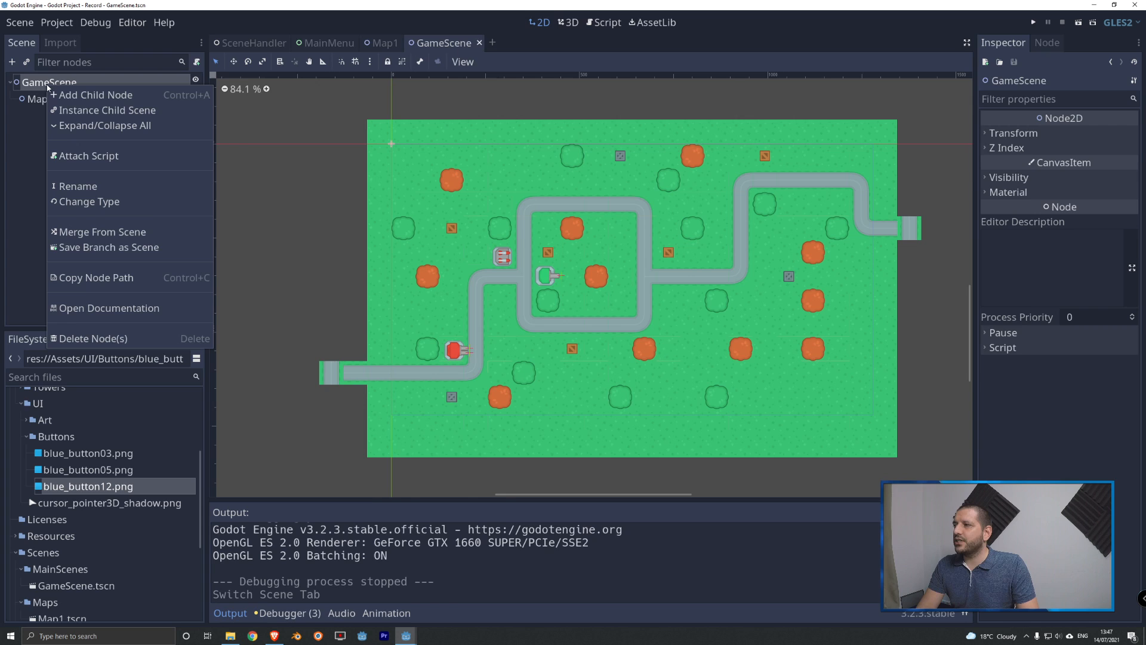
left_click(78, 95)
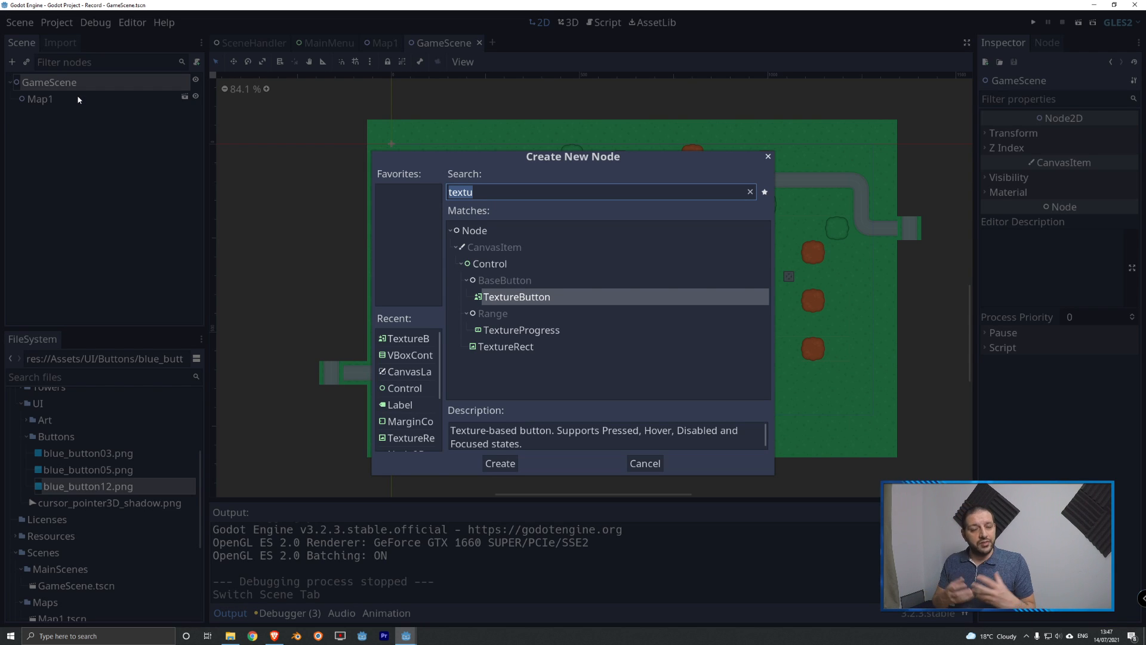
type("canvasla")
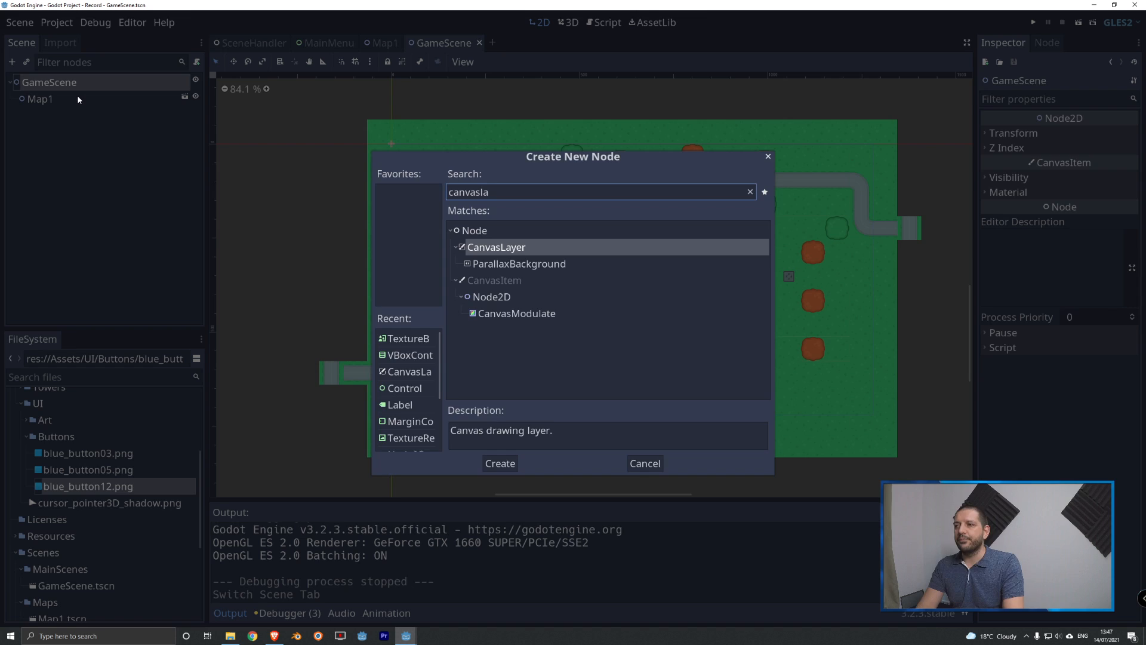
key("Return")
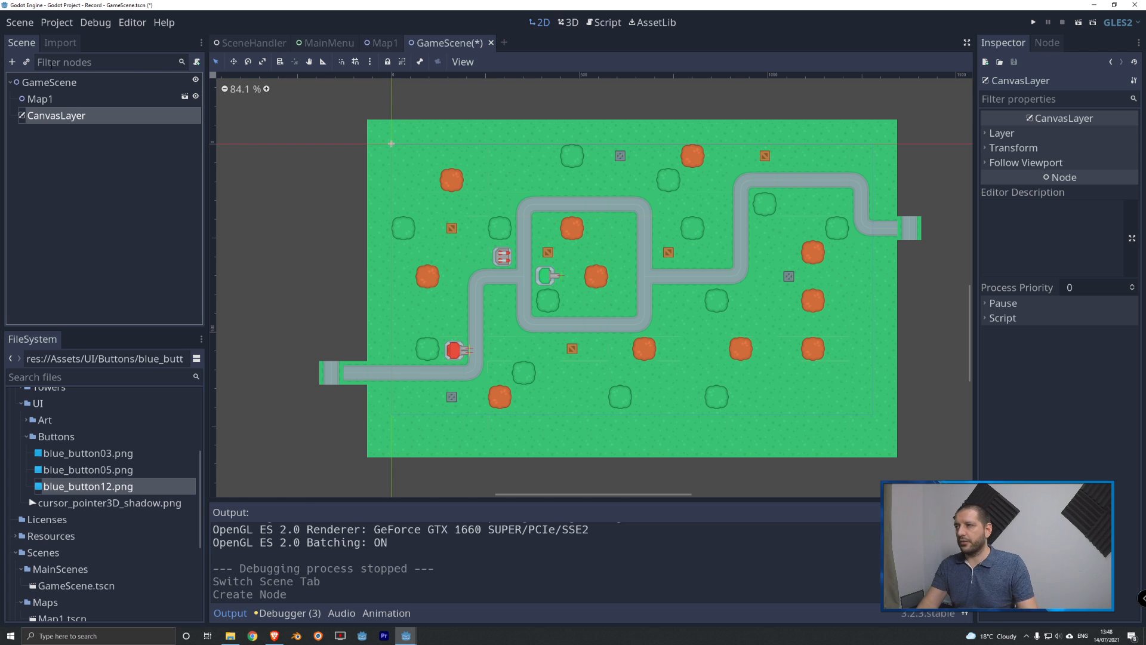
right_click(60, 126)
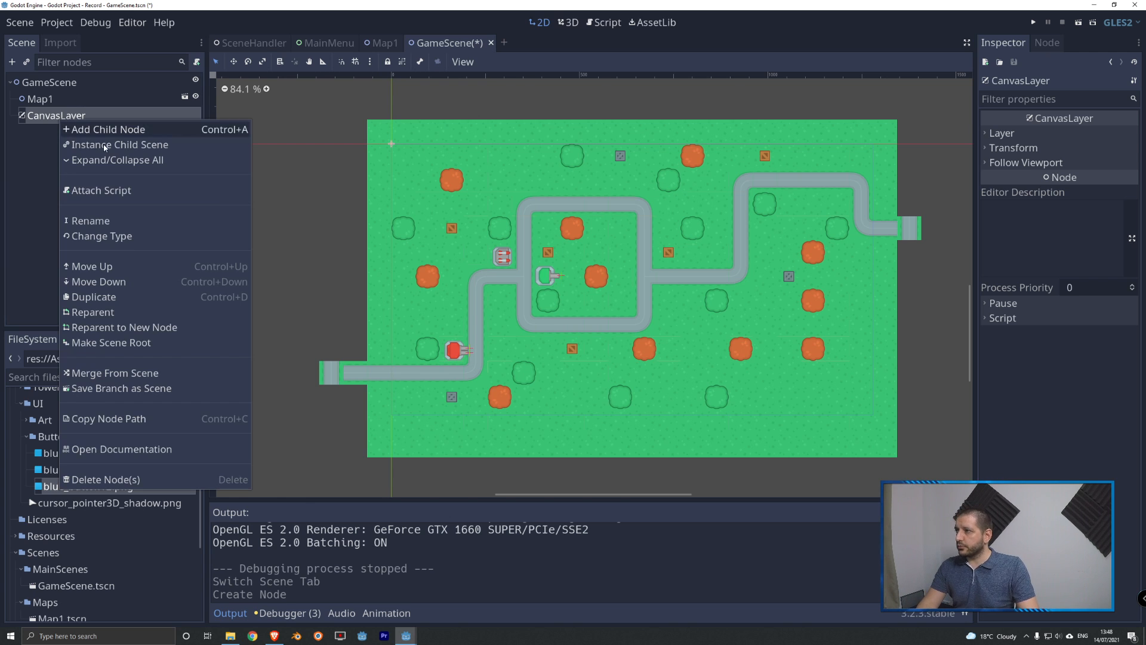
left_click(105, 222)
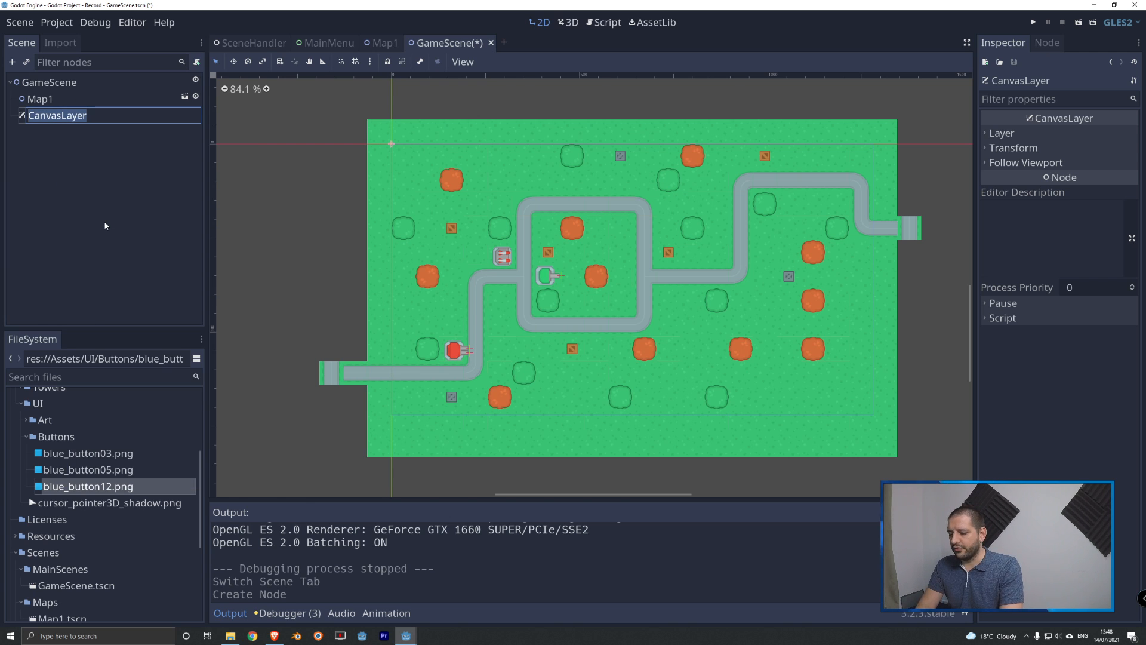
type("UI")
key("Return")
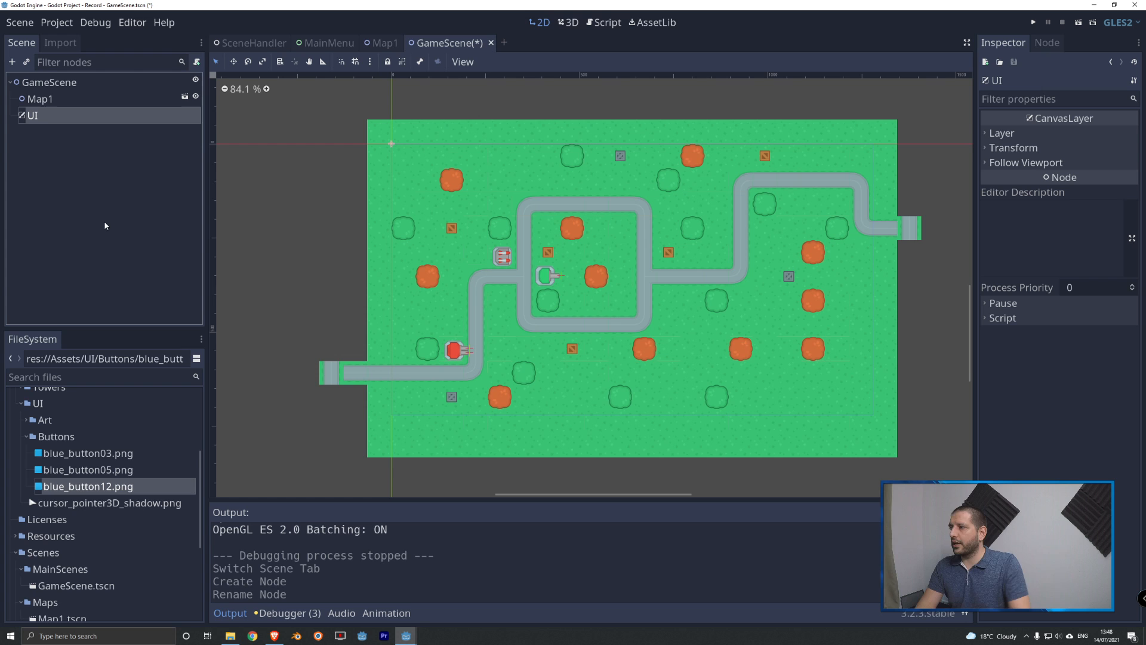
Step: Add a Control node as a child of the UI layer and rename it HUD
right_click(56, 110)
left_click(69, 121)
type("con")
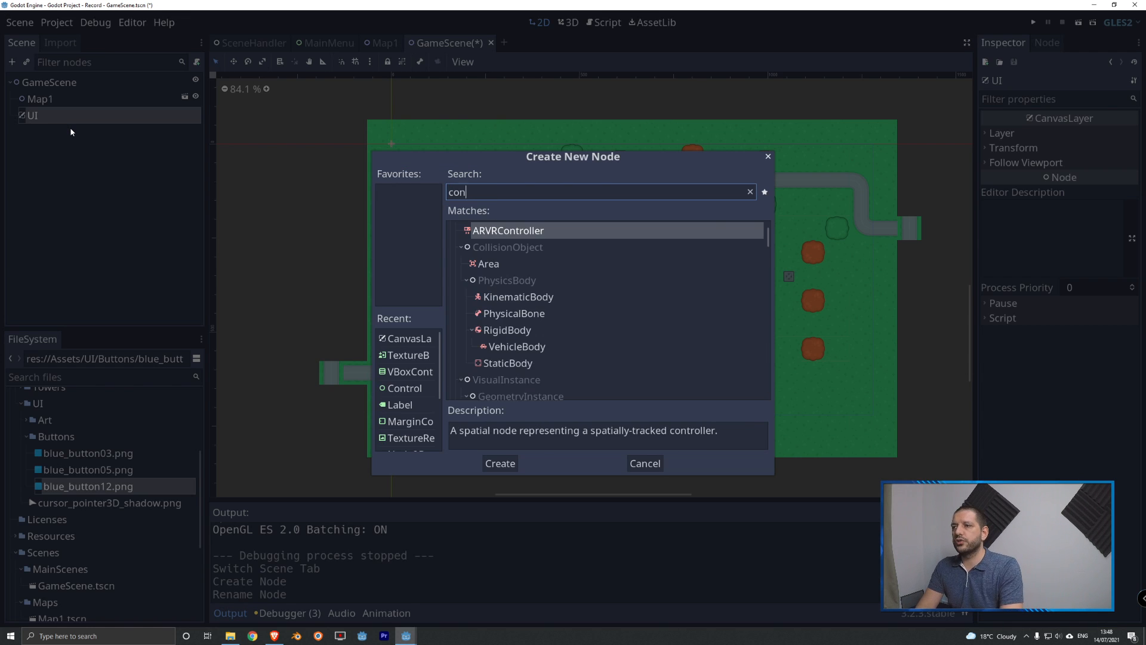
type("trol")
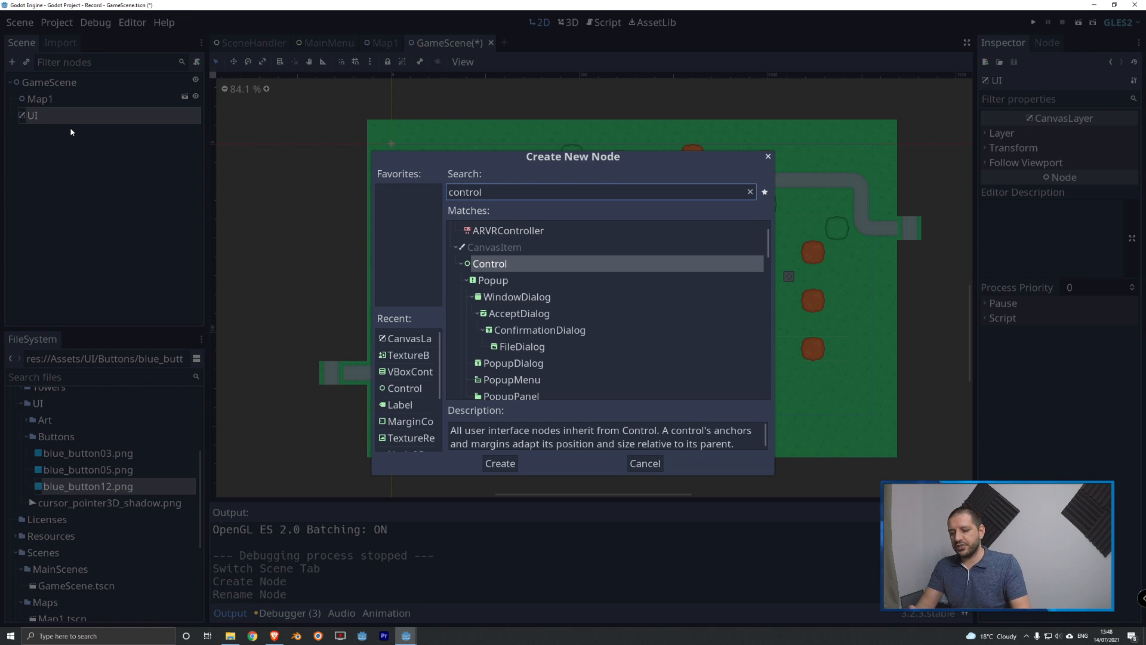
key("Return")
right_click(57, 133)
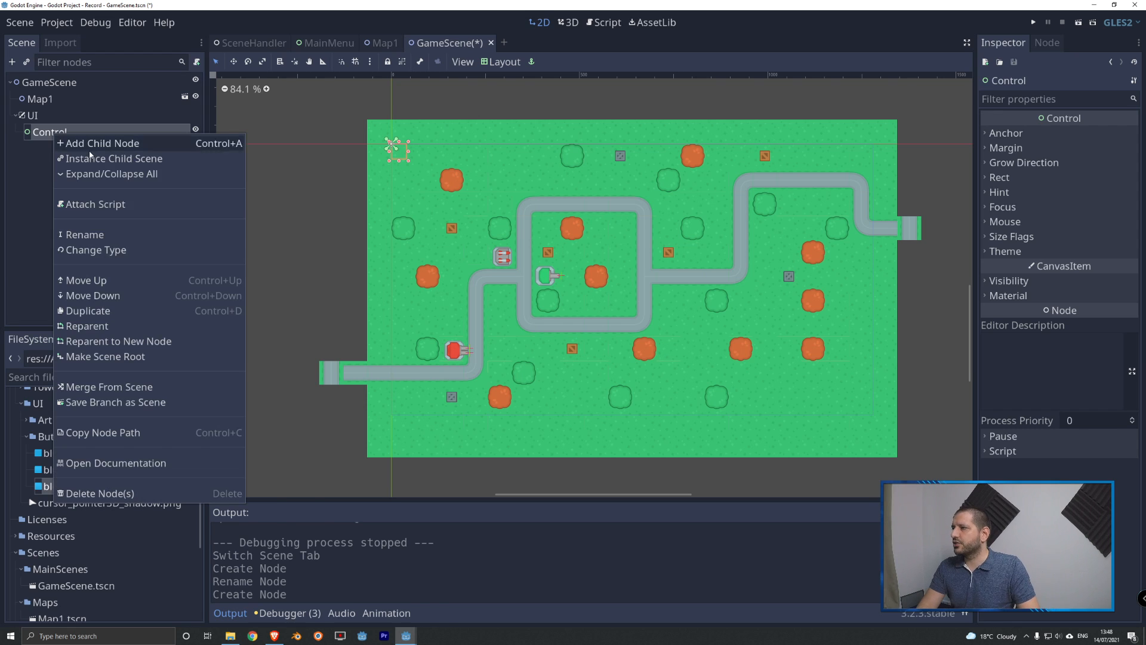
left_click(90, 236)
type("HUD")
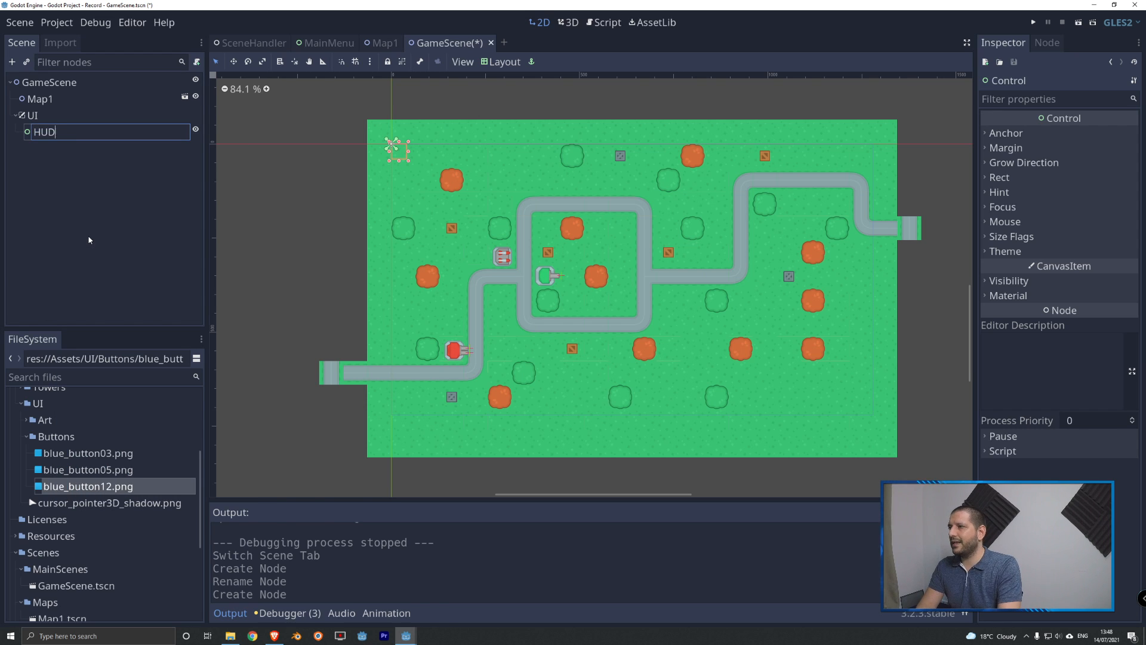
key("Return")
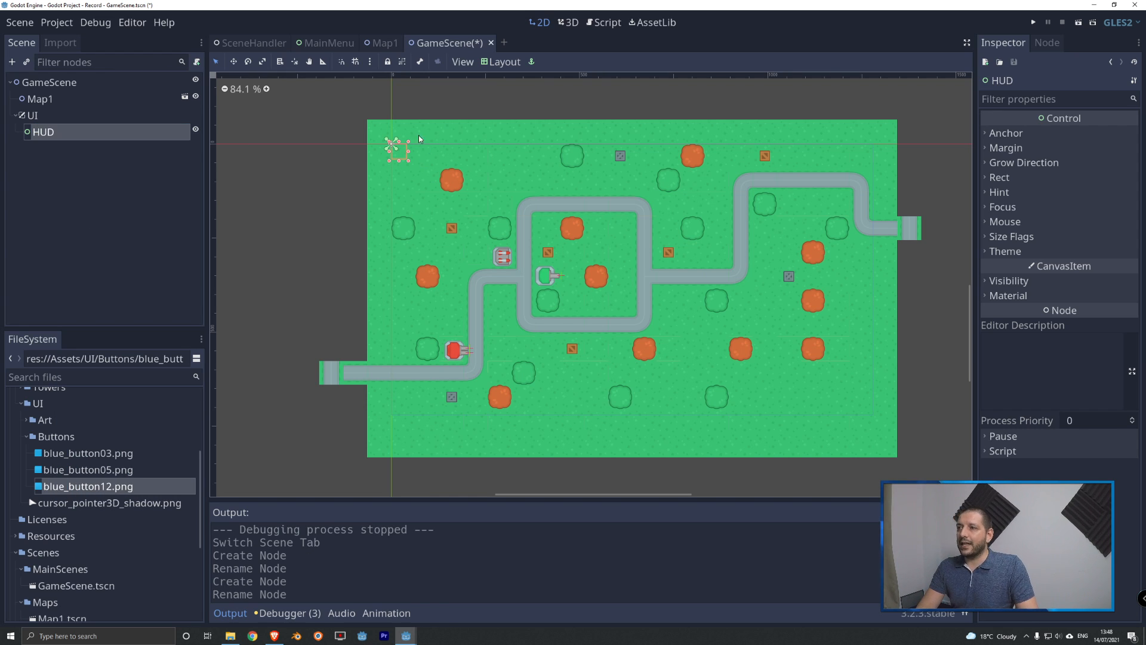
Step: Apply the Full Rect layout to the HUD node, and toggle its visibility off and back on
left_click(502, 62)
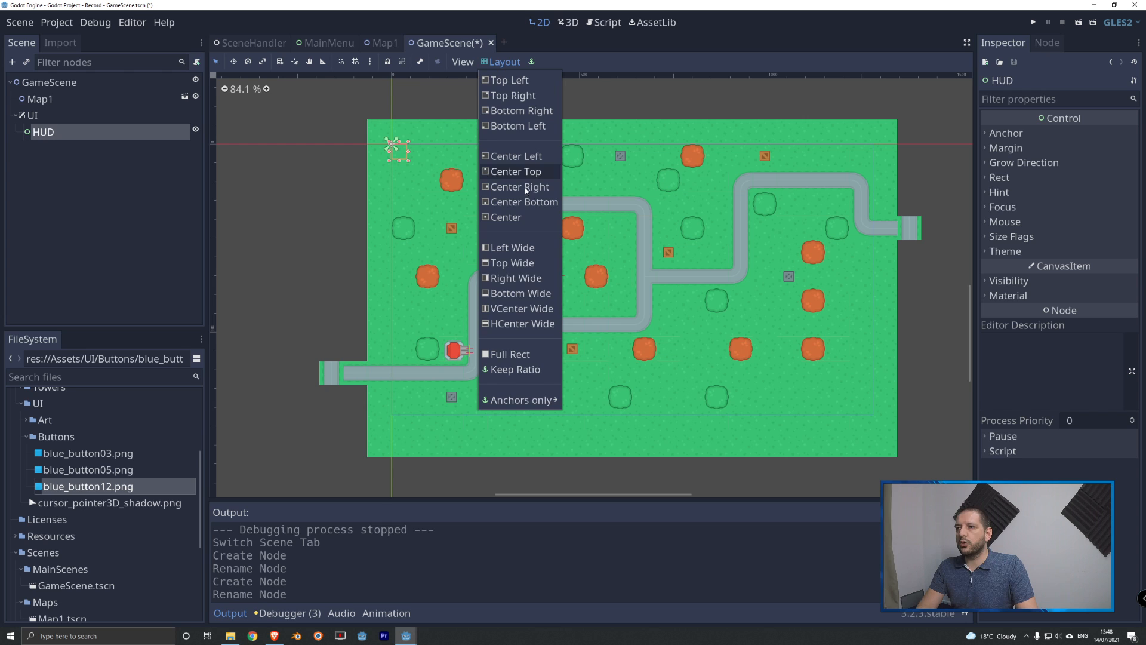
left_click(504, 354)
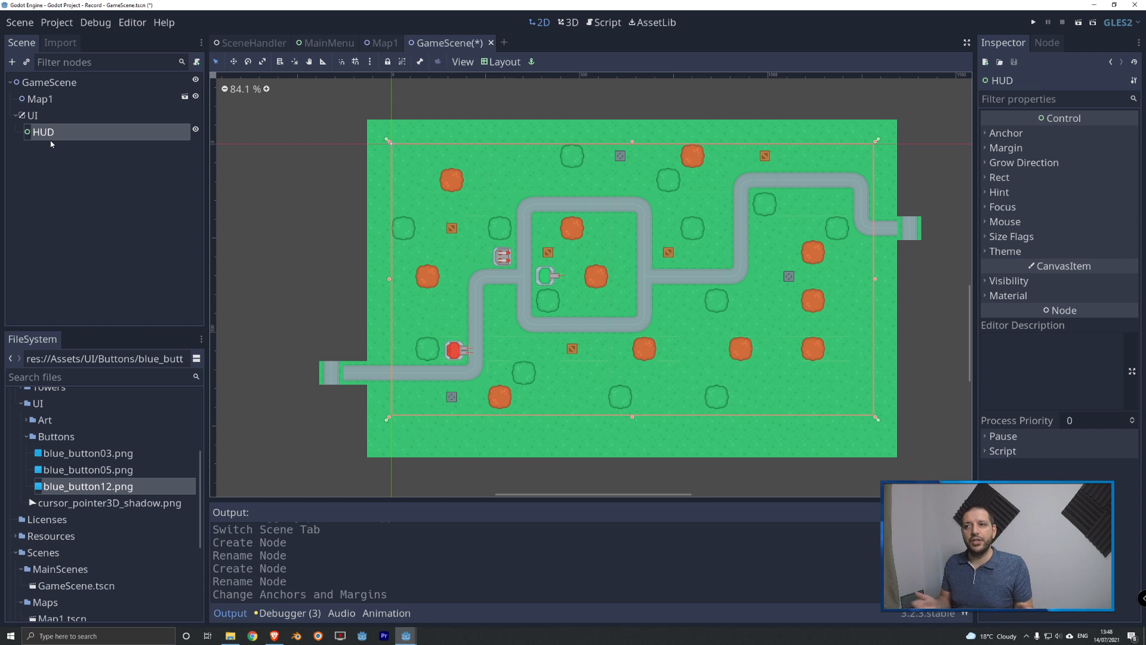
left_click(195, 130)
left_click(195, 129)
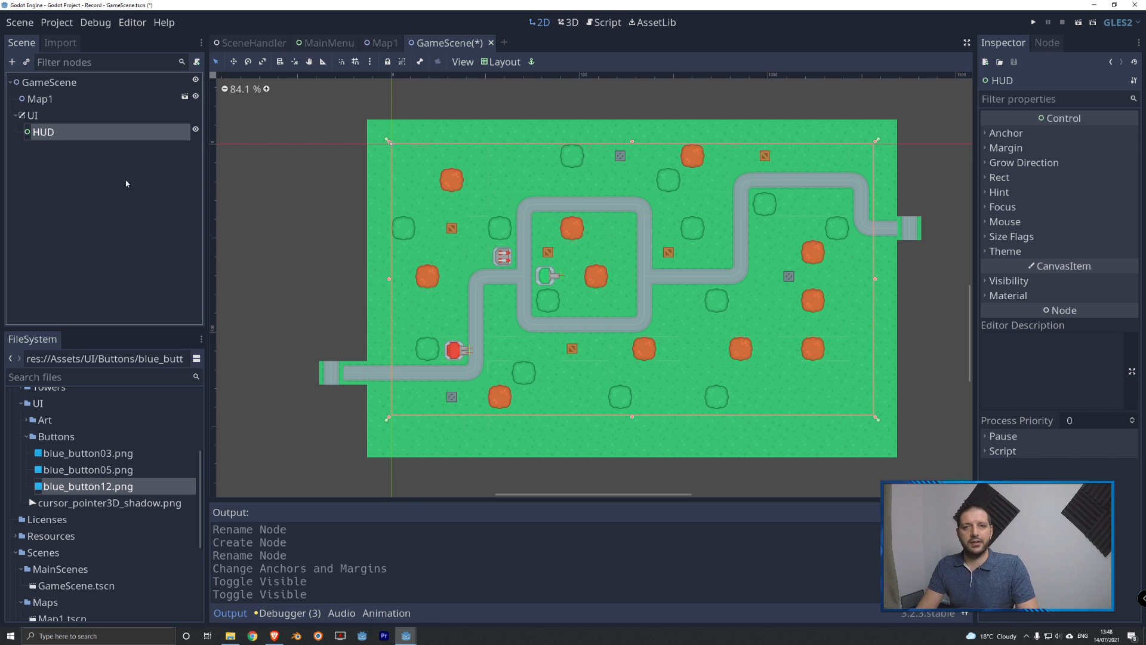
Step: Add a VBoxContainer node as a child of HUD and rename it BuildBar
right_click(46, 140)
left_click(83, 147)
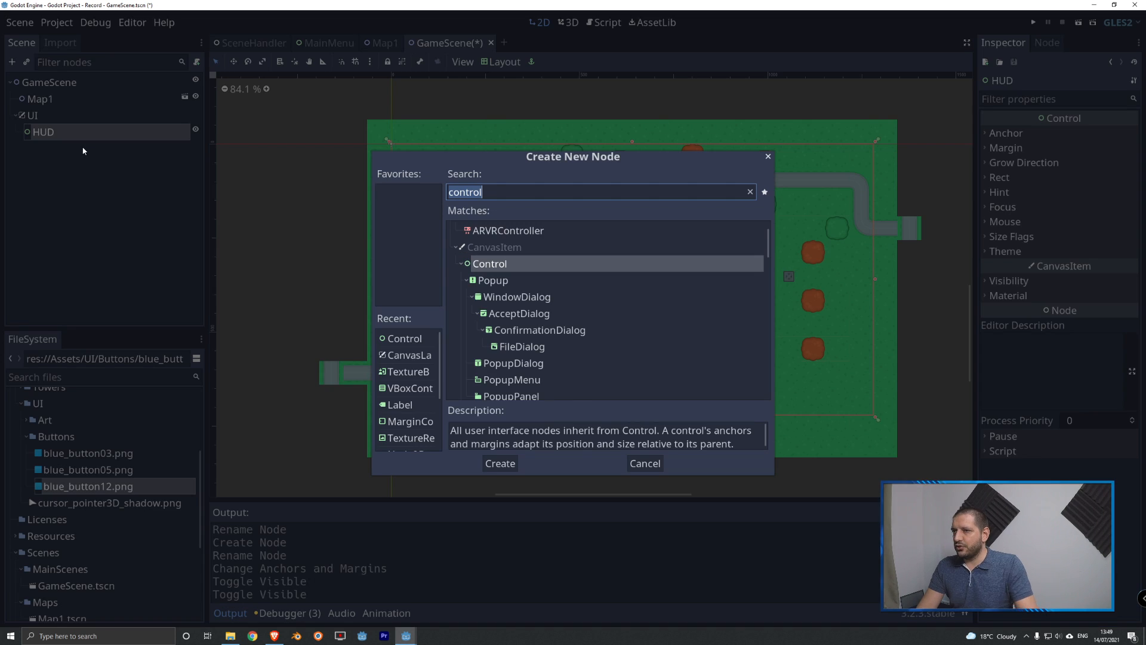
type("vbox")
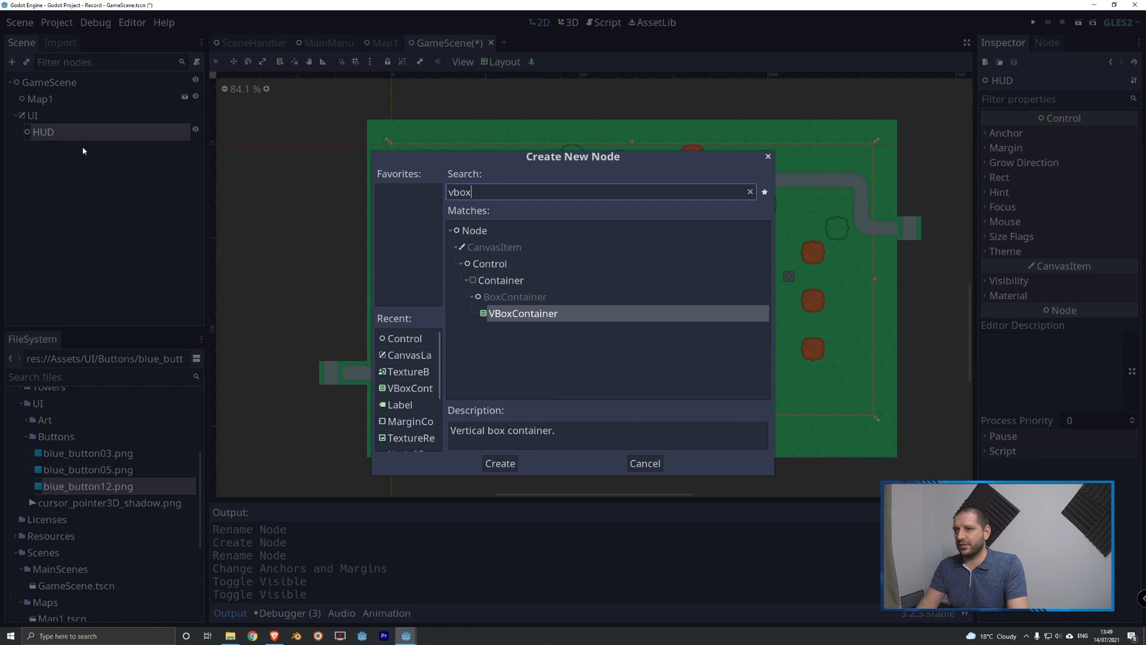
key("Return")
right_click(151, 147)
left_click(117, 250)
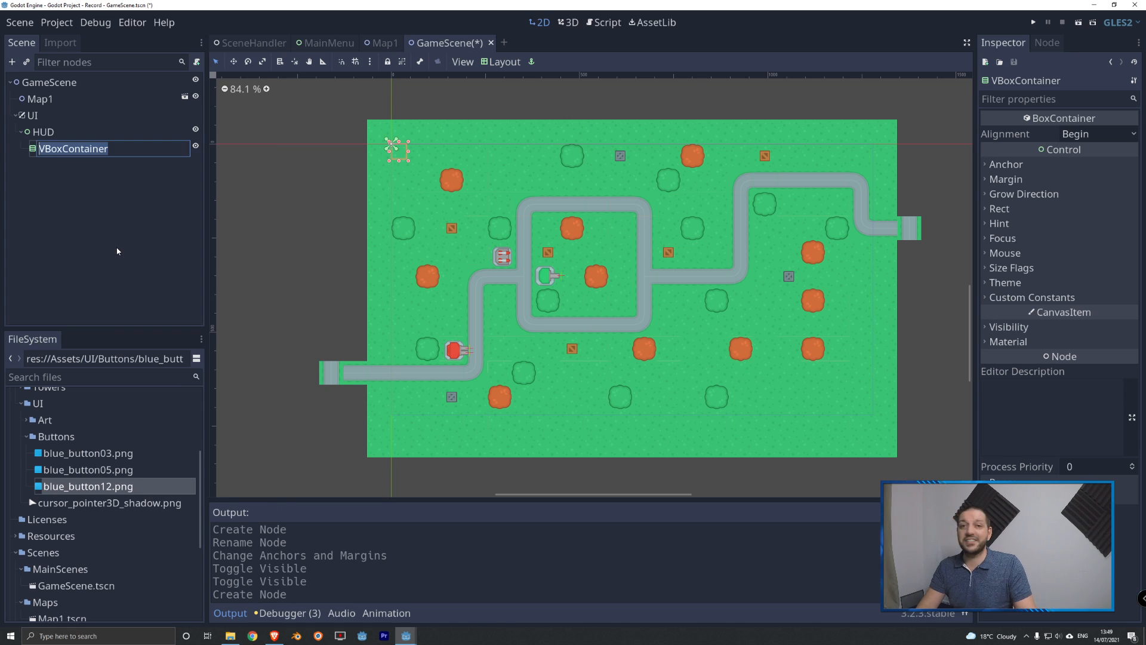
type("BuildBar")
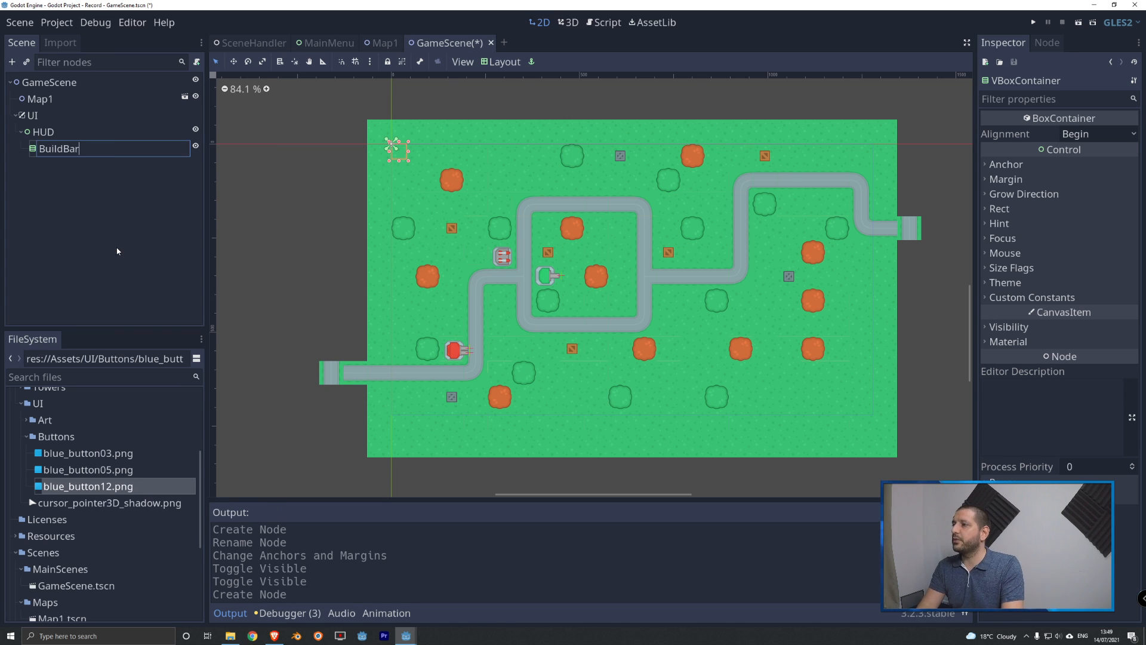
key("Return")
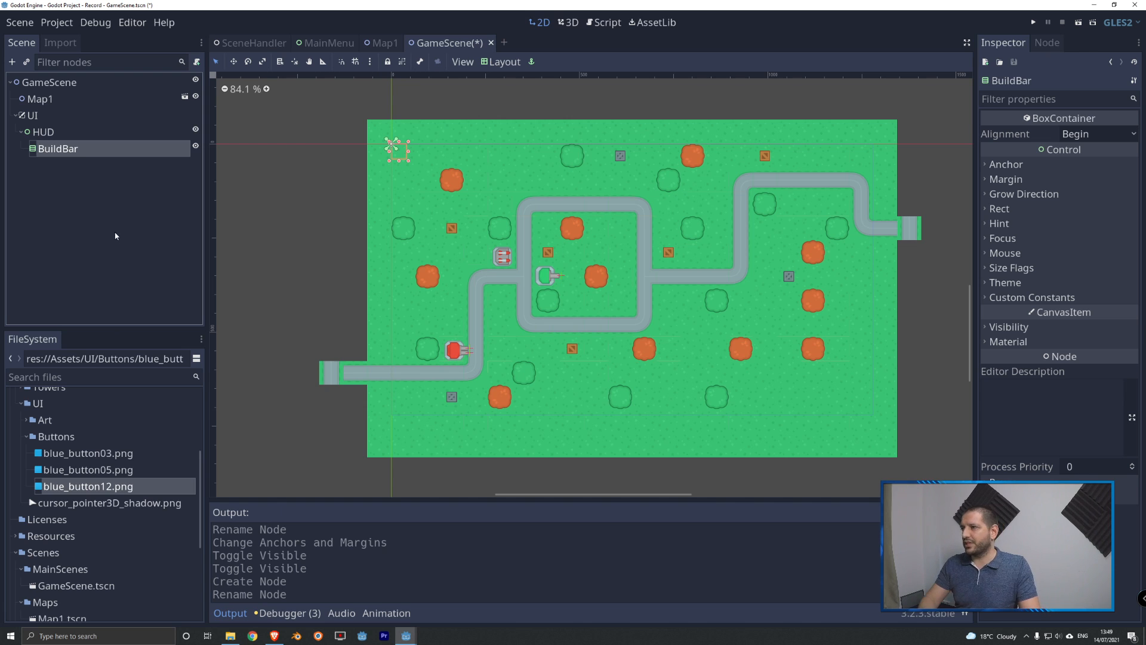
Step: Set the BuildBar's minimum size to 100 in x and 400 in y
left_click(1003, 209)
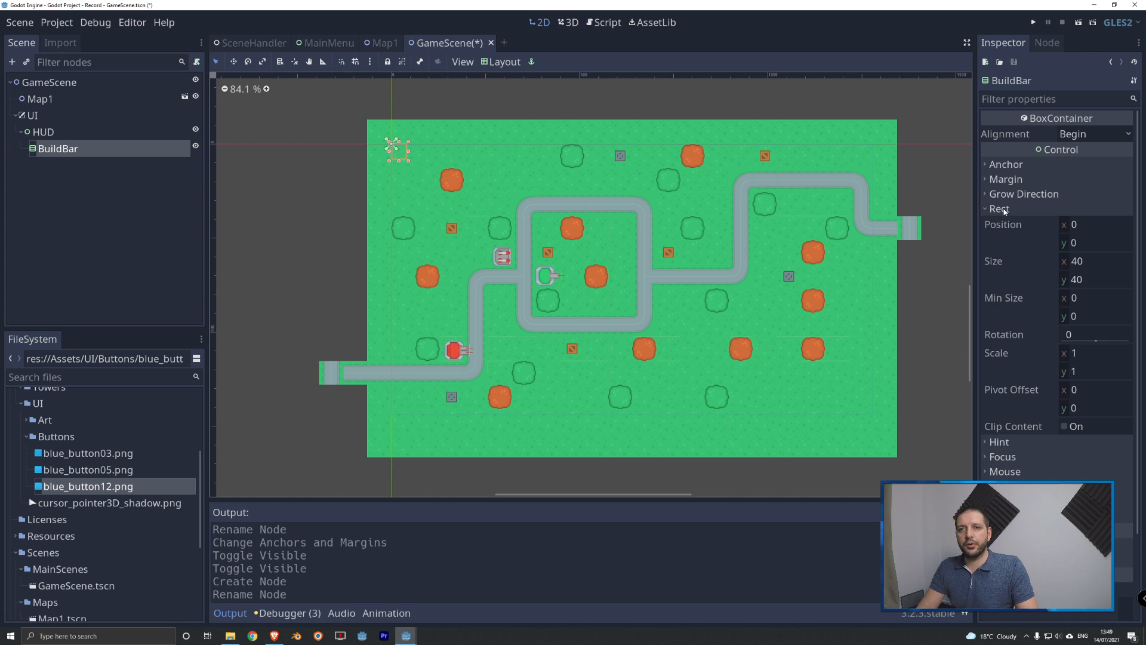
left_click(1074, 298)
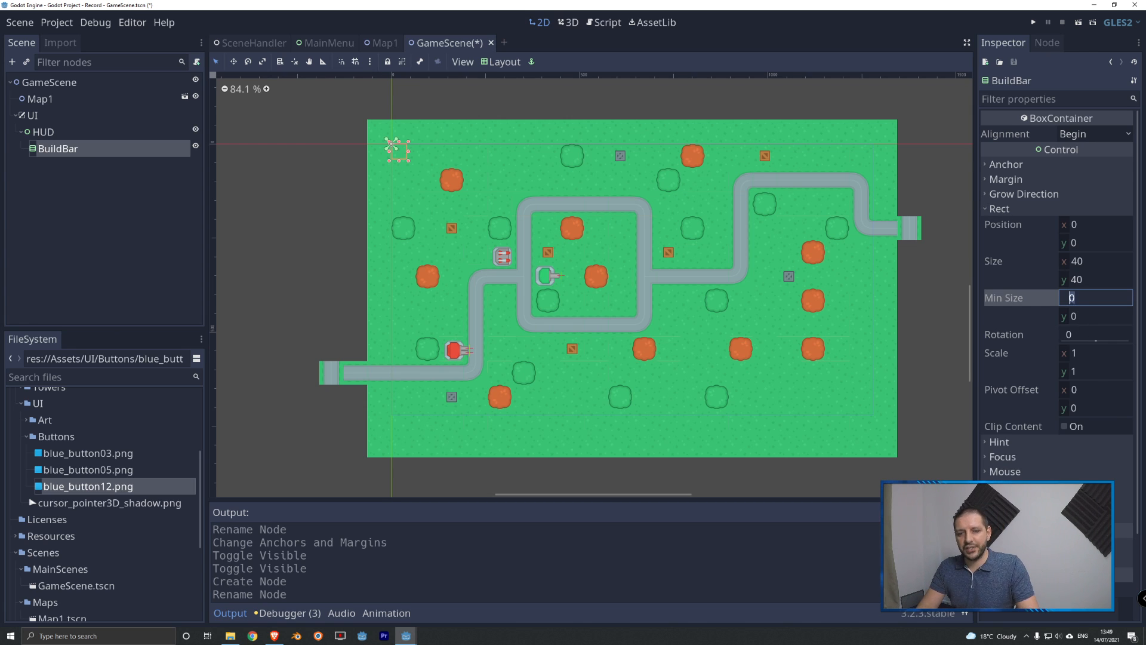
type("100")
key("Tab")
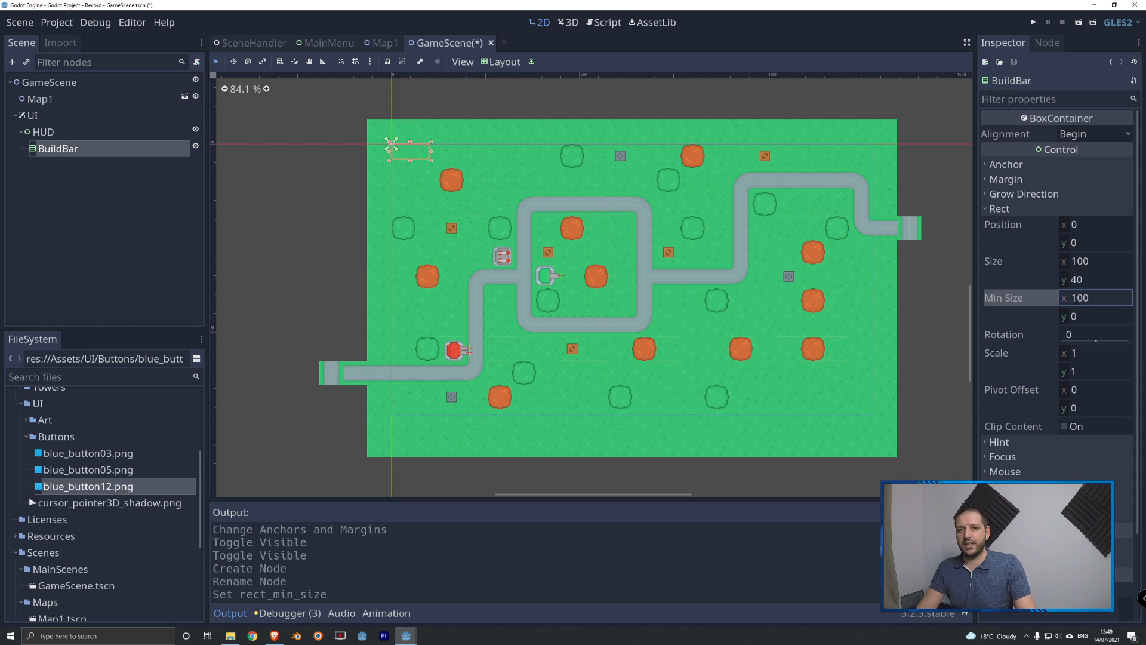
type("400")
key("Return")
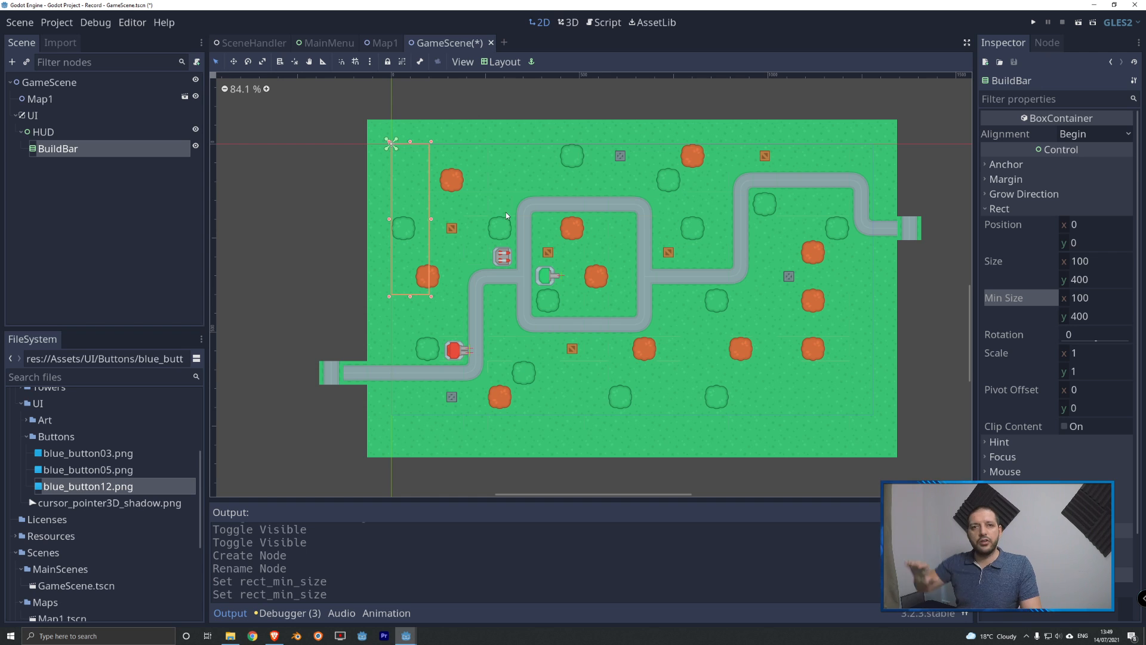
Step: Apply the Bottom Left layout to the BuildBar
left_click(504, 67)
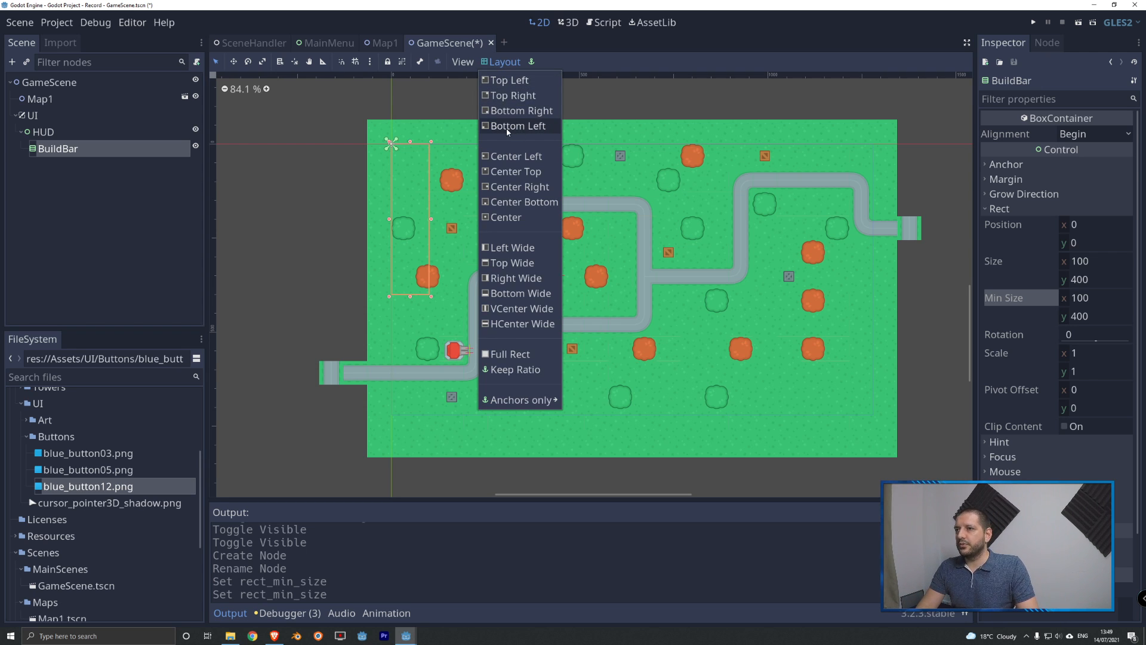
left_click(507, 126)
scroll(385, 409, "up", 5)
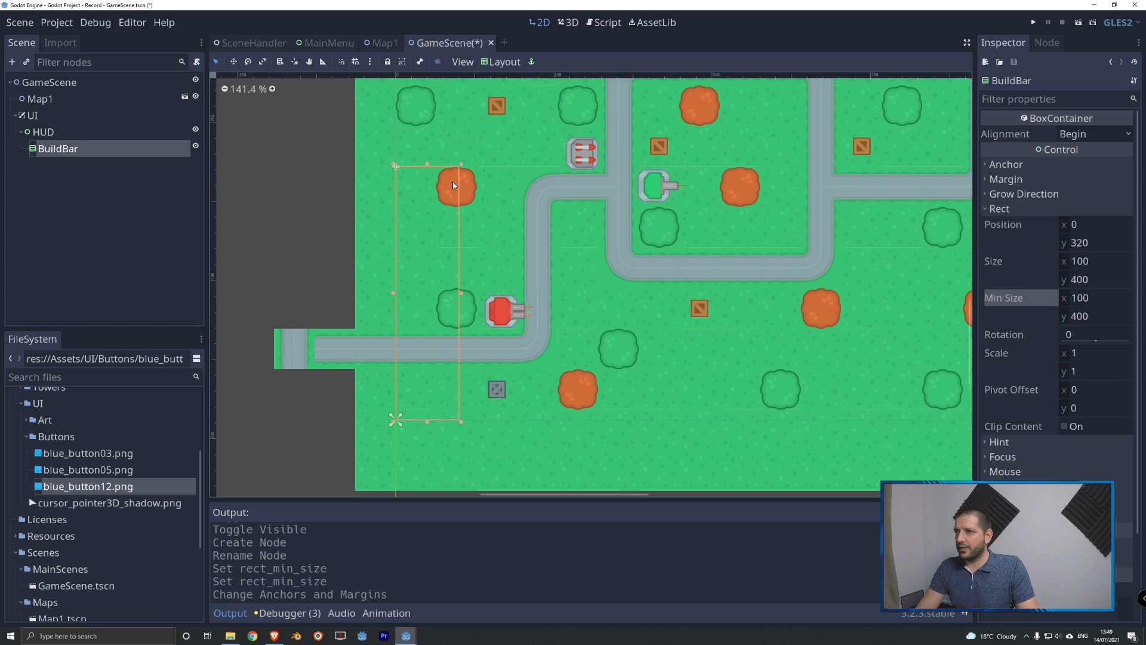
Step: Add a TextureButton node as a child of BuildBar and rename it Gun
right_click(58, 149)
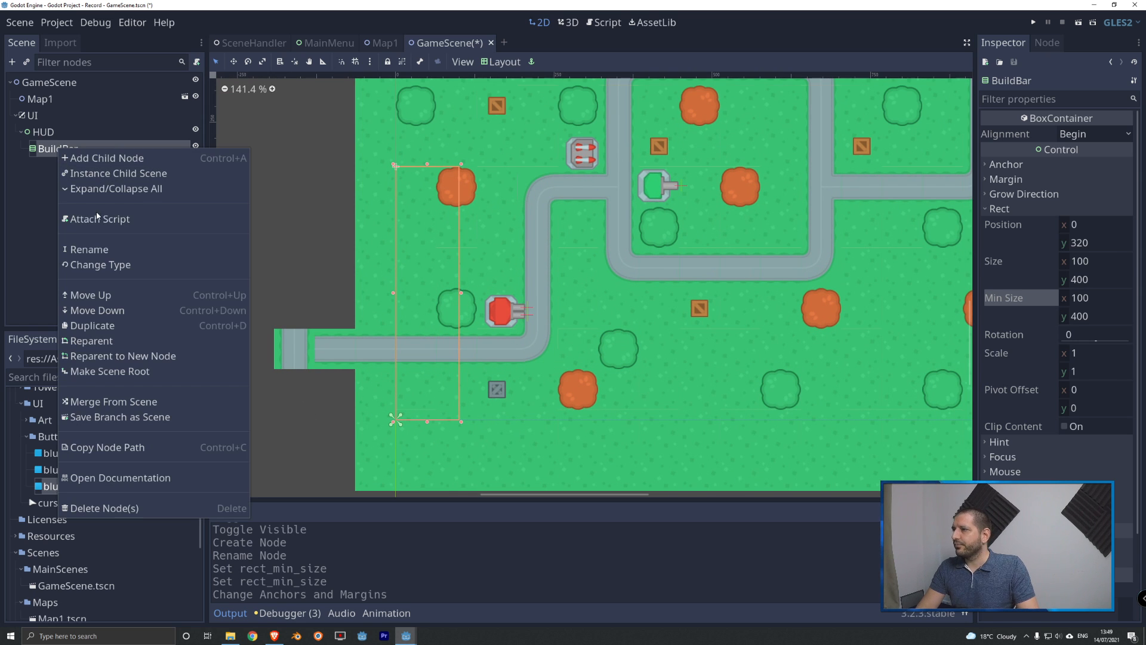
left_click(91, 162)
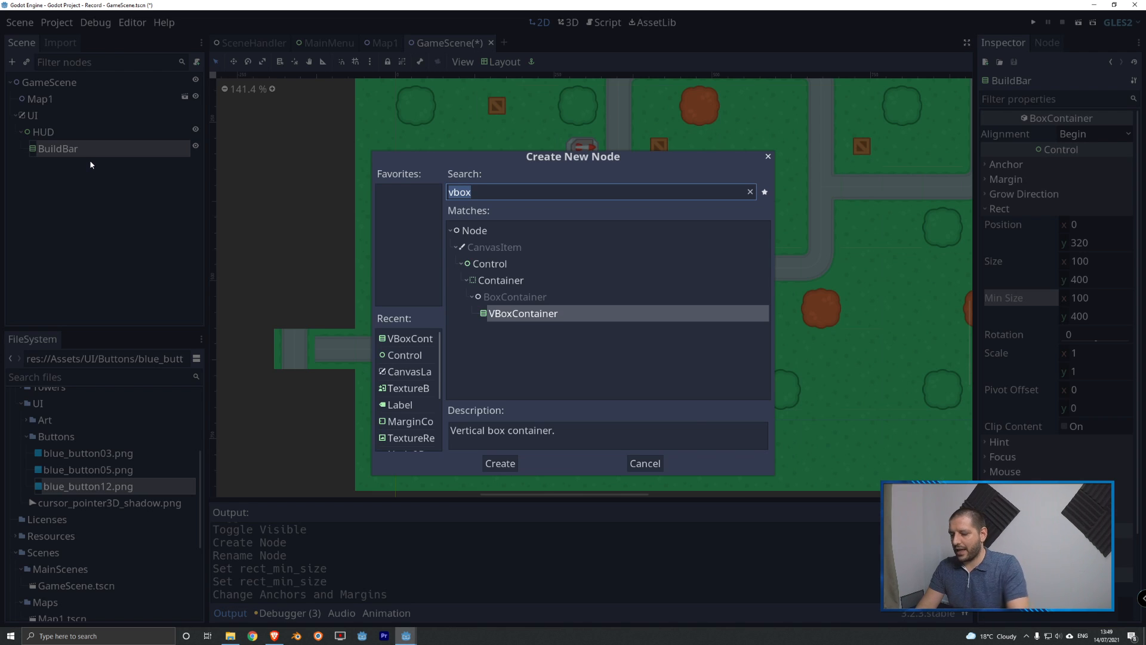
type("texture")
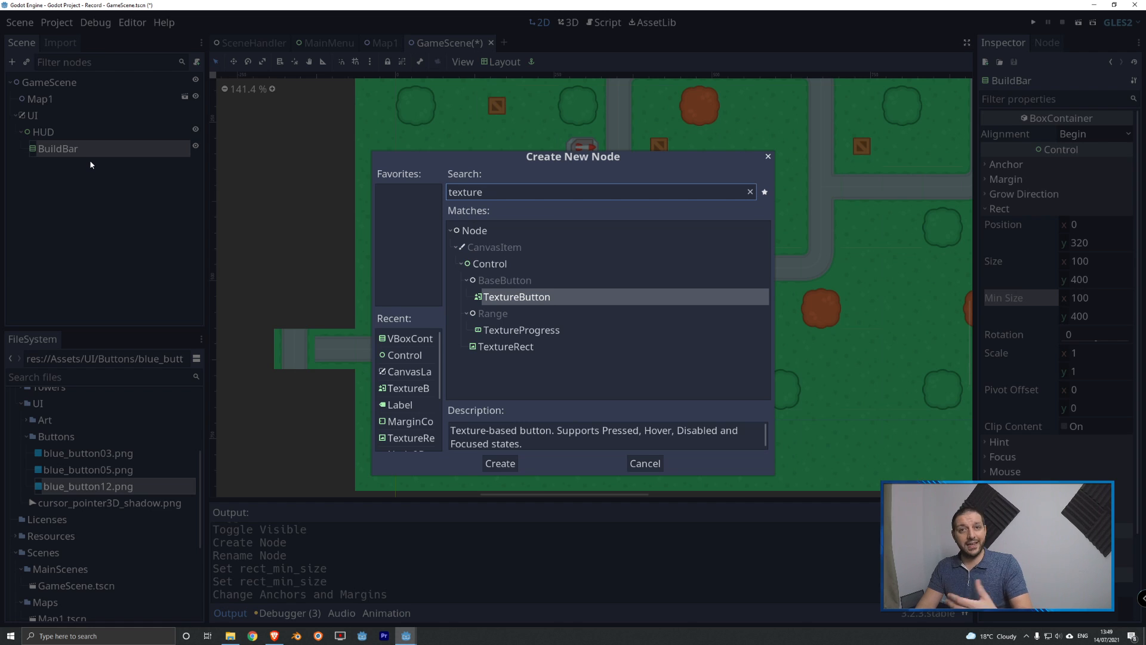
key("Return")
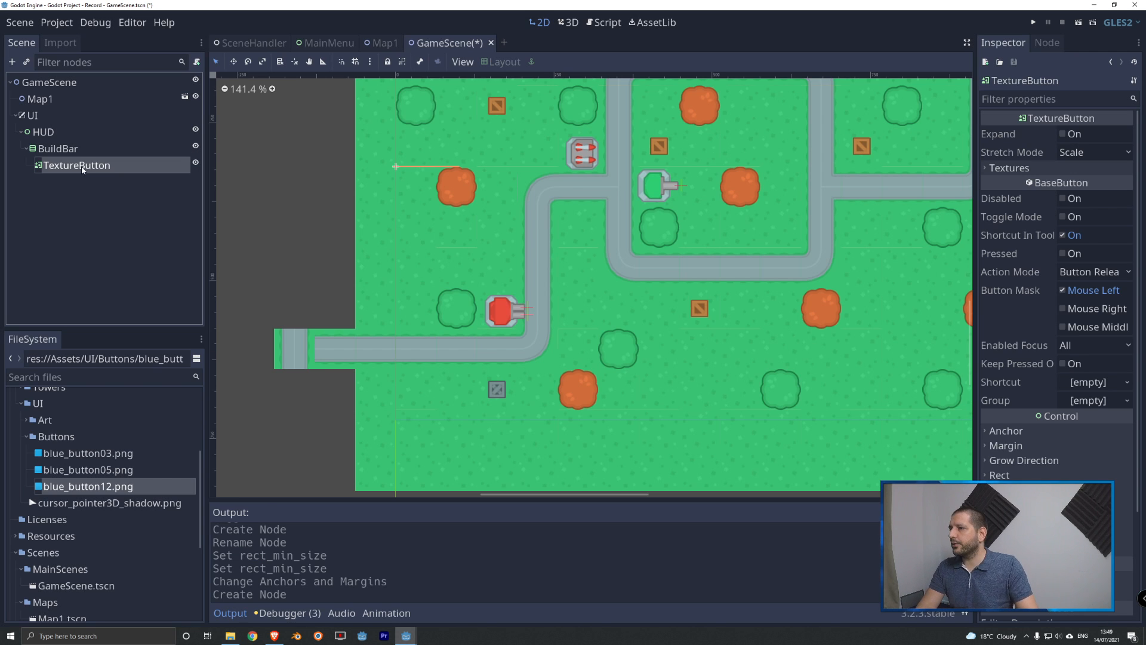
right_click(91, 177)
left_click(179, 264)
type("Gun")
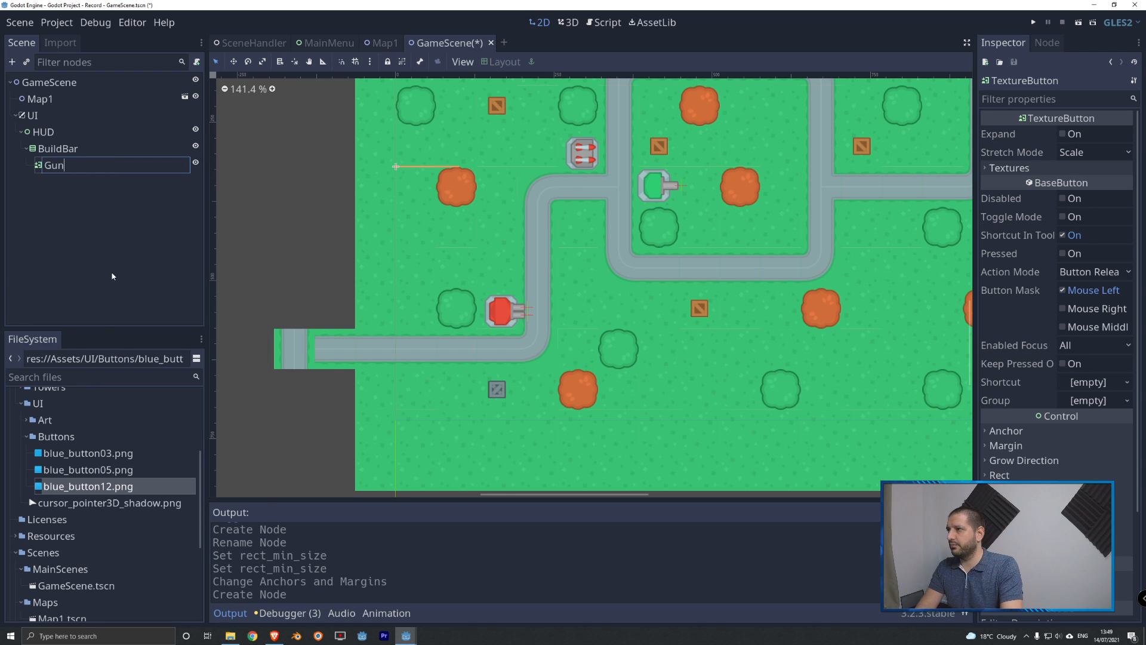
key("Return")
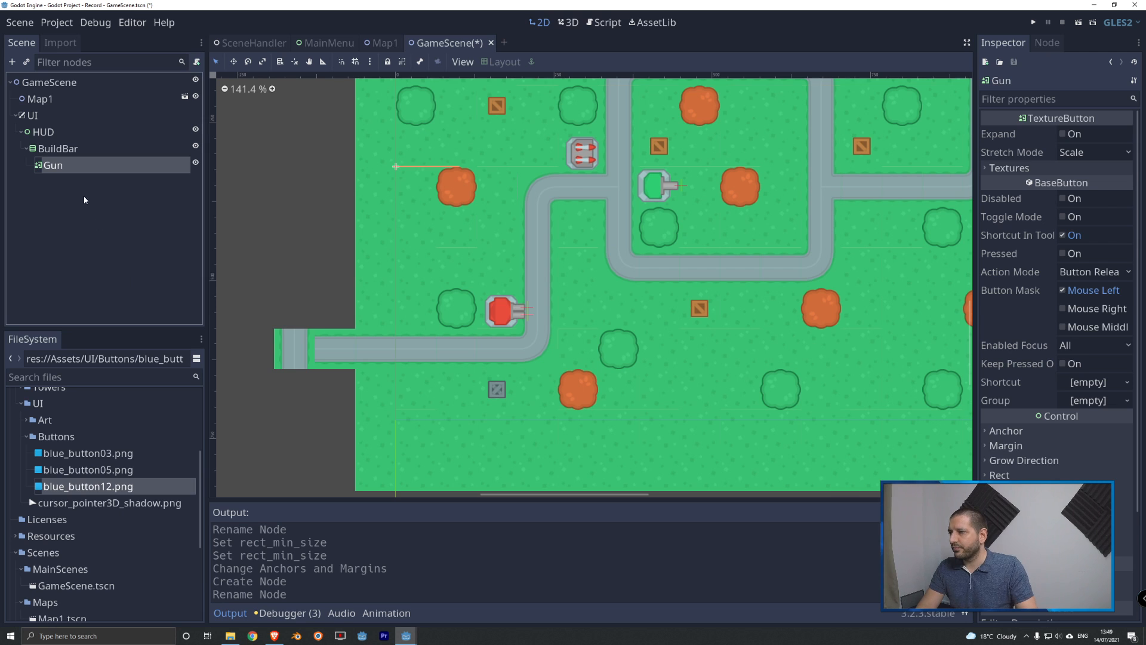
Step: Set the Gun button's minimum size to 80 in both x and y
scroll(996, 352, "down", 4)
left_click(1000, 338)
scroll(1039, 364, "down", 2)
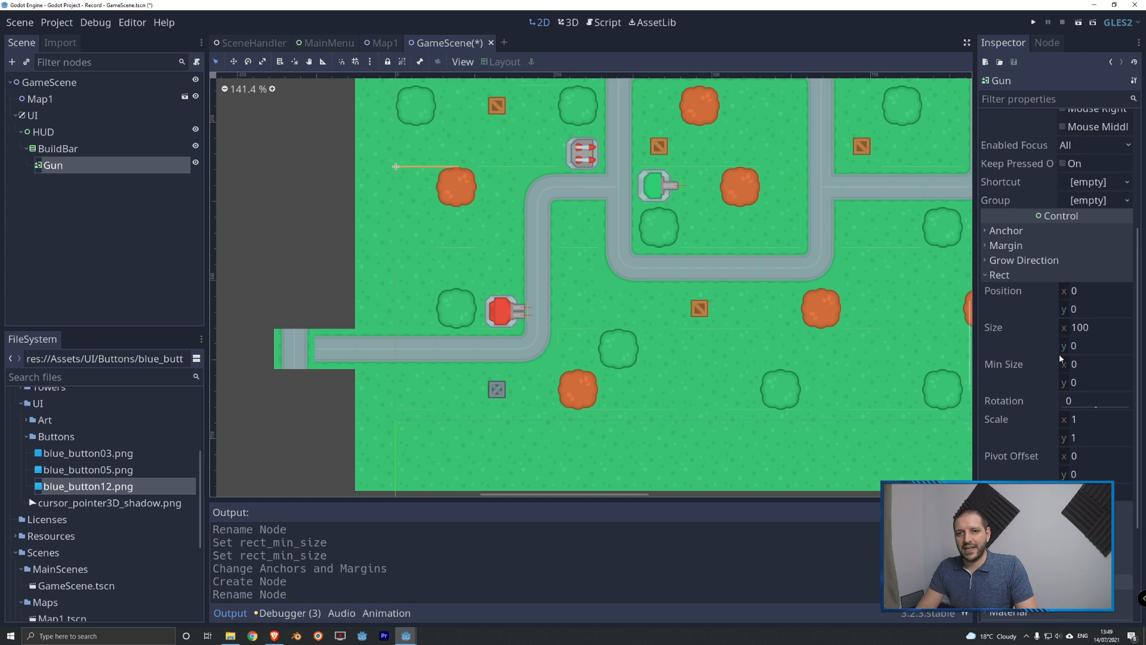
left_click(1079, 366)
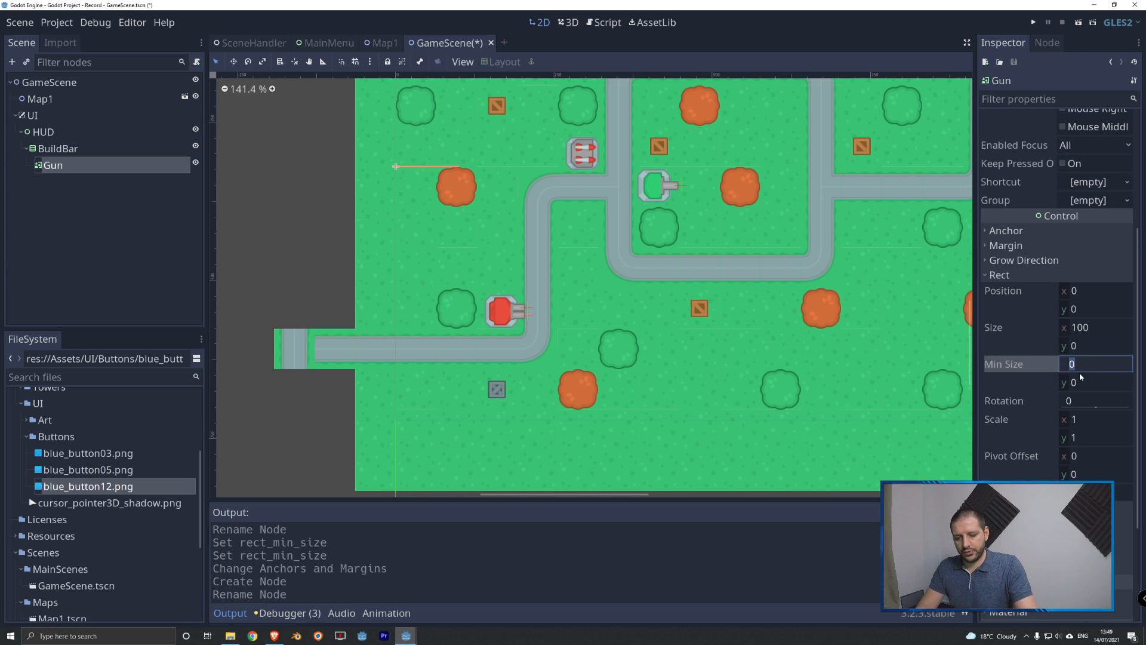
type("80")
left_click(1081, 379)
type("80")
key("Tab")
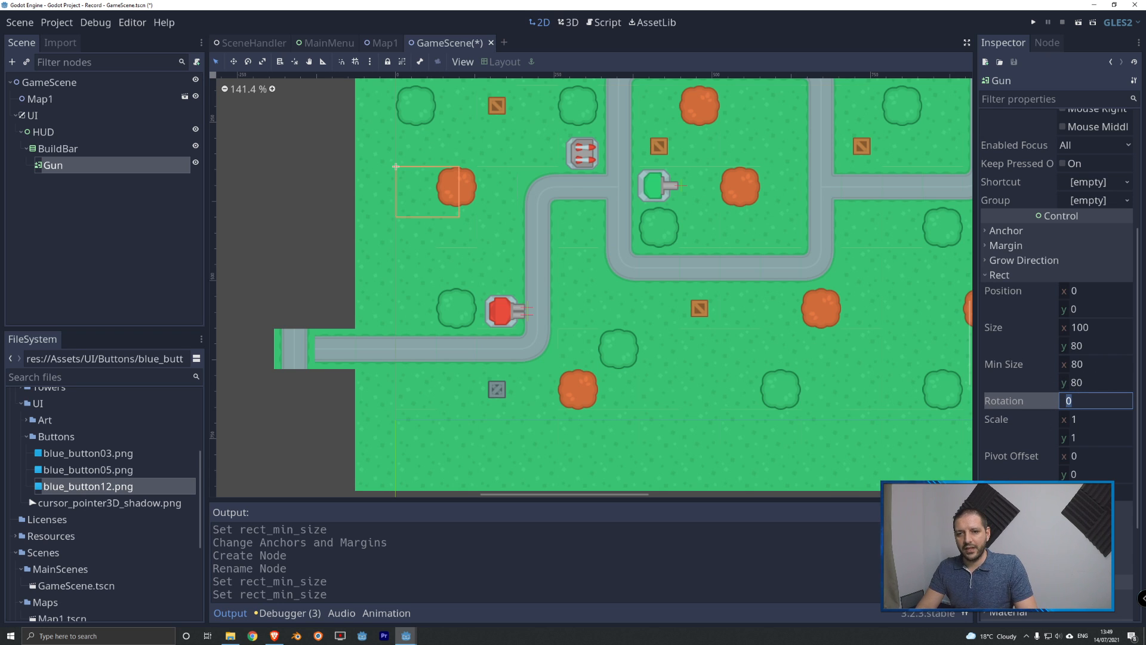
Step: Enable the Shrink Center size flag and disable Fill for the Gun button, both horizontally and vertically
scroll(1071, 367, "down", 5)
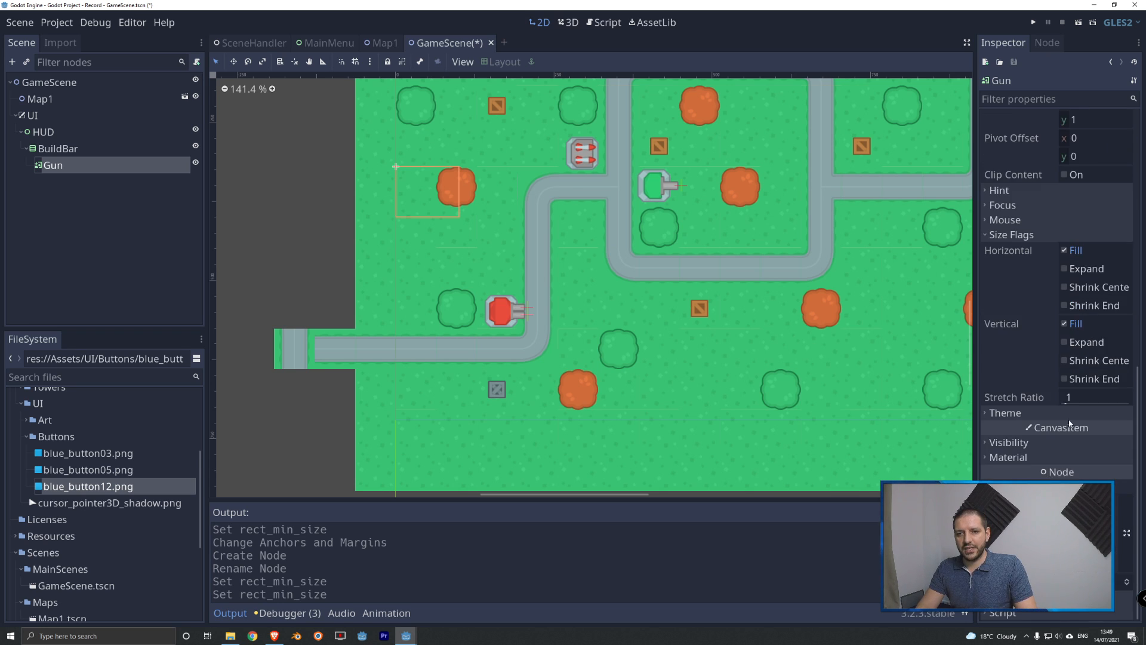
left_click(1065, 361)
left_click(1065, 323)
left_click(1065, 287)
left_click(1065, 250)
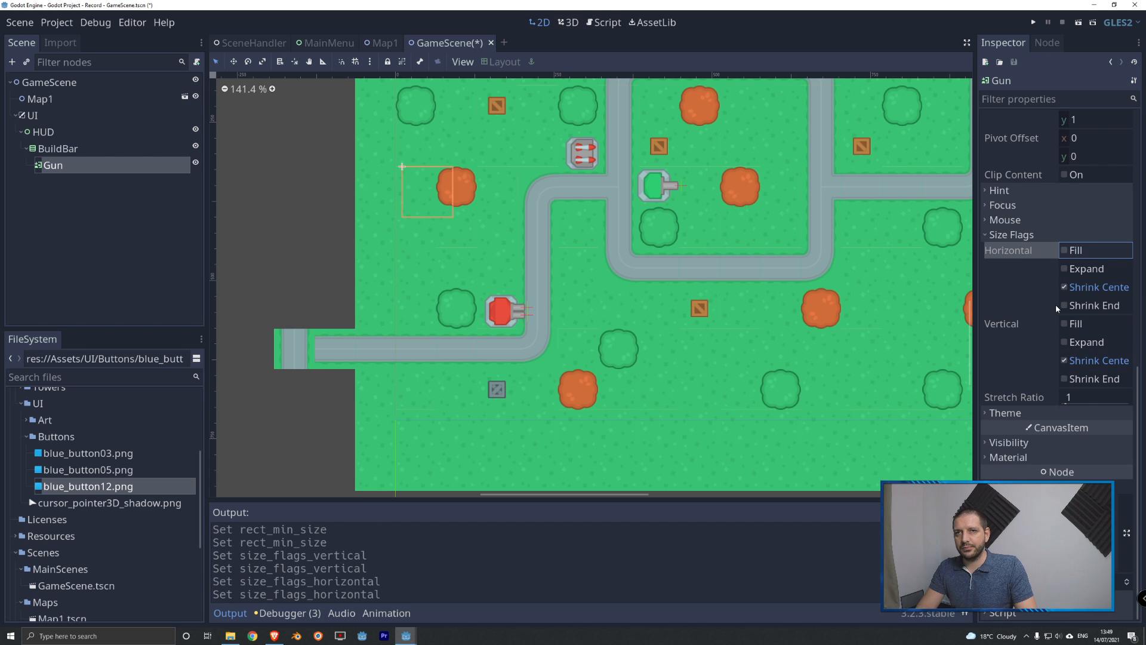
Step: Enable Expand on the Gun button and assign blue_button12.png as its Normal texture
scroll(1055, 303, "up", 6)
left_click(1006, 168)
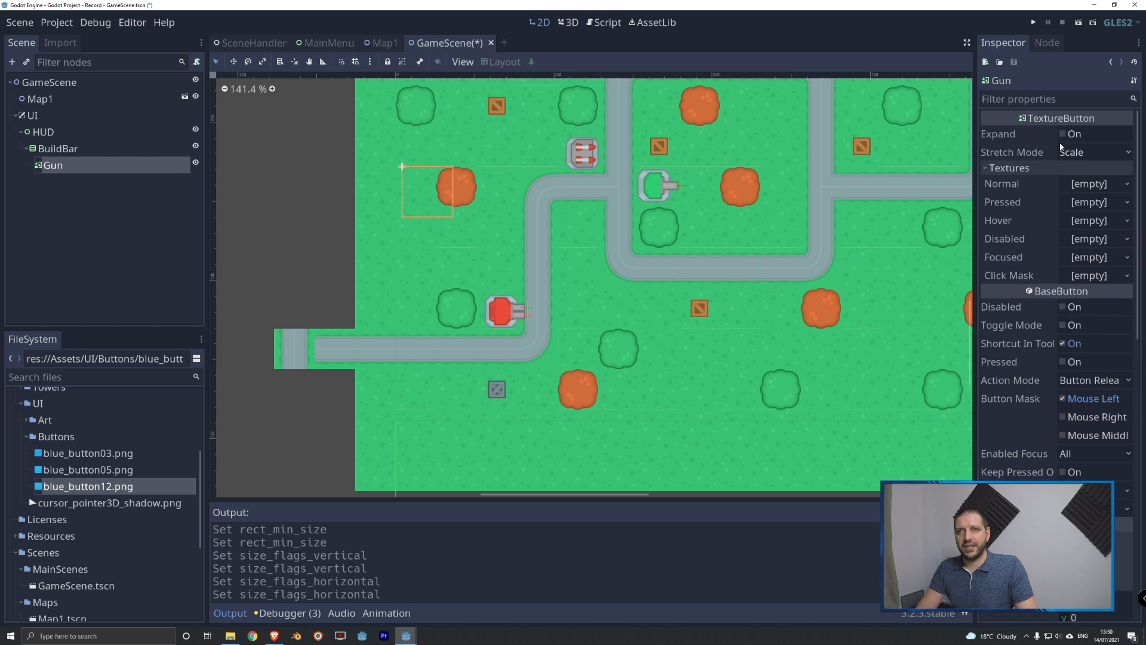
left_click(1062, 134)
left_click_drag(62, 496, 1108, 188)
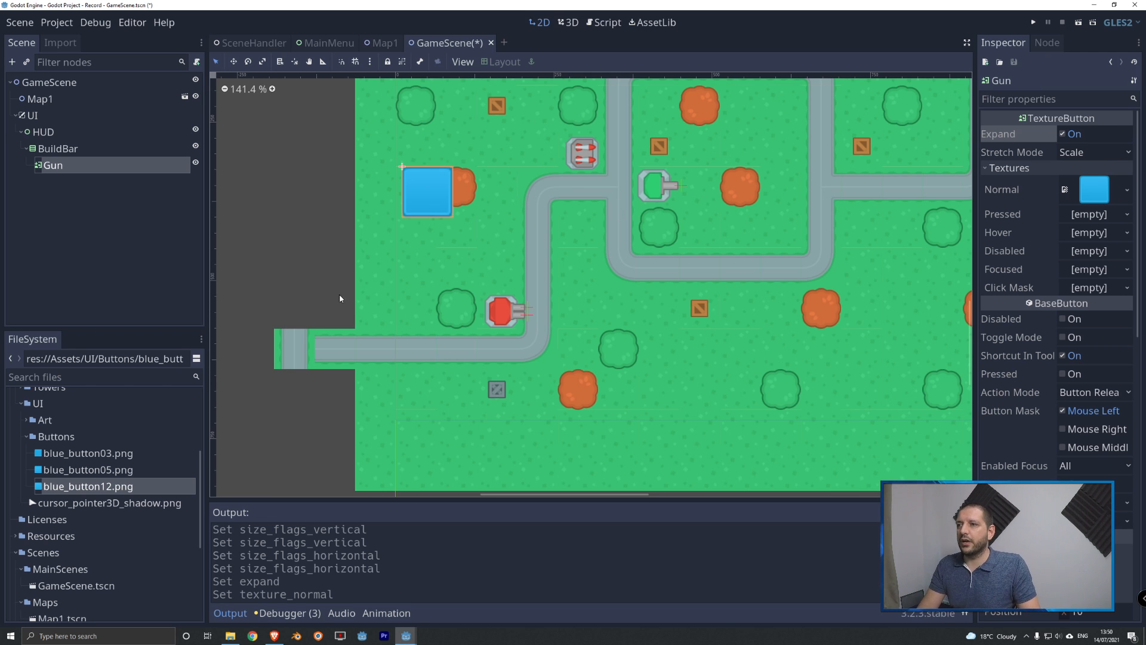
scroll(385, 275, "down", 1)
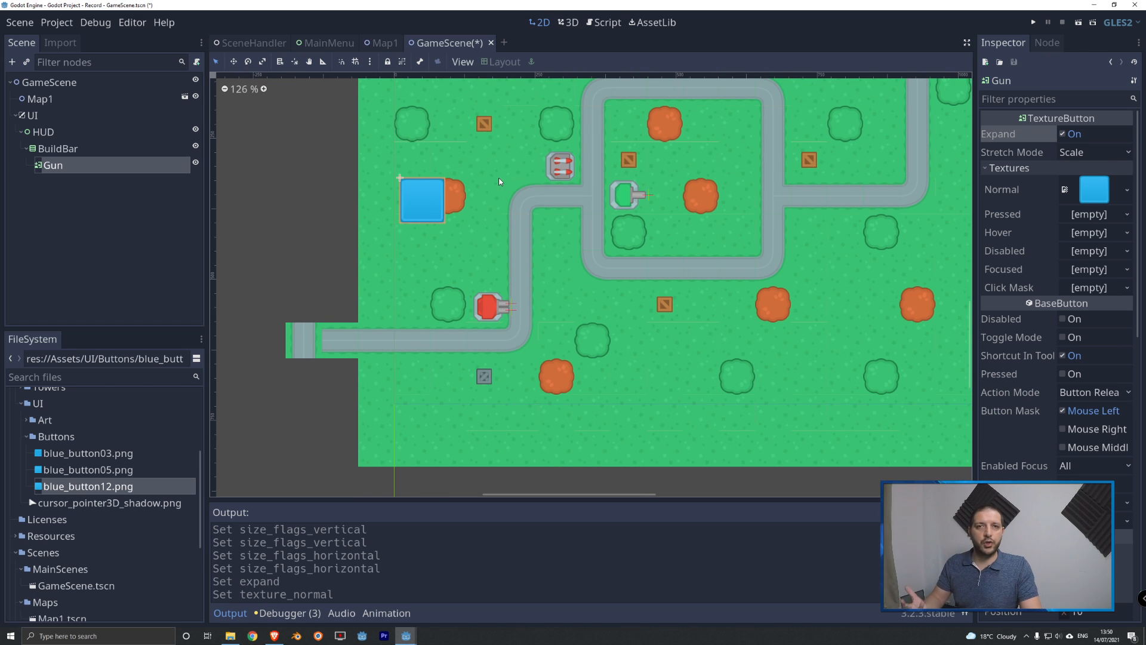
scroll(469, 152, "up", 1)
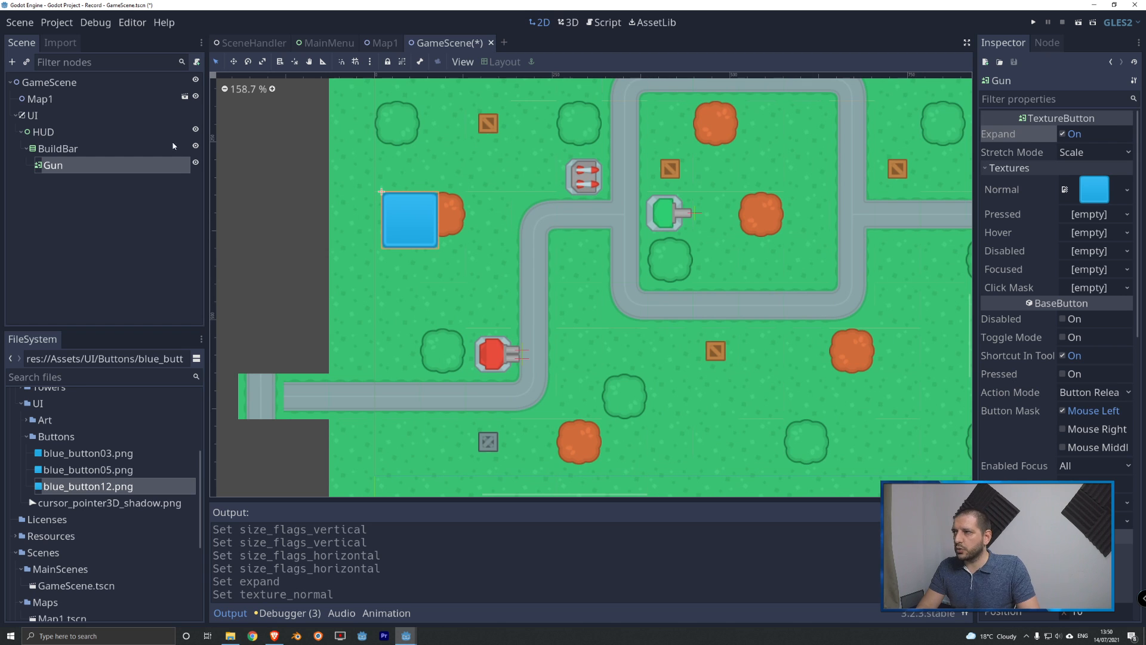
Step: Add a TextureRect node as a child of the Gun button
right_click(60, 166)
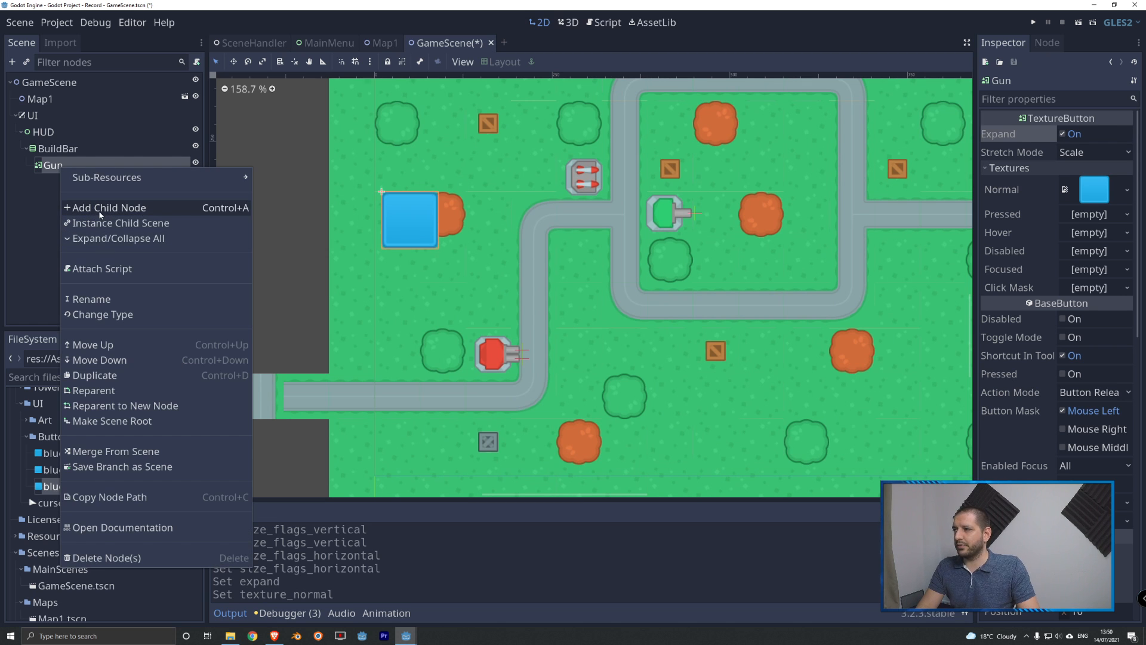
left_click(98, 208)
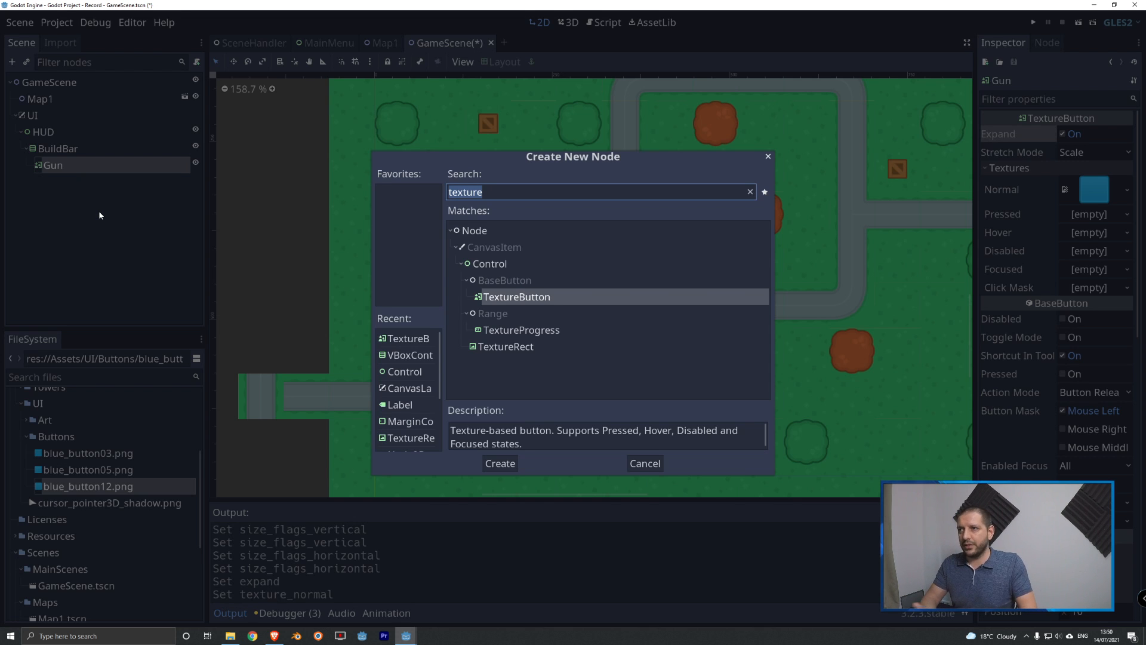
key("Down")
key("Down")
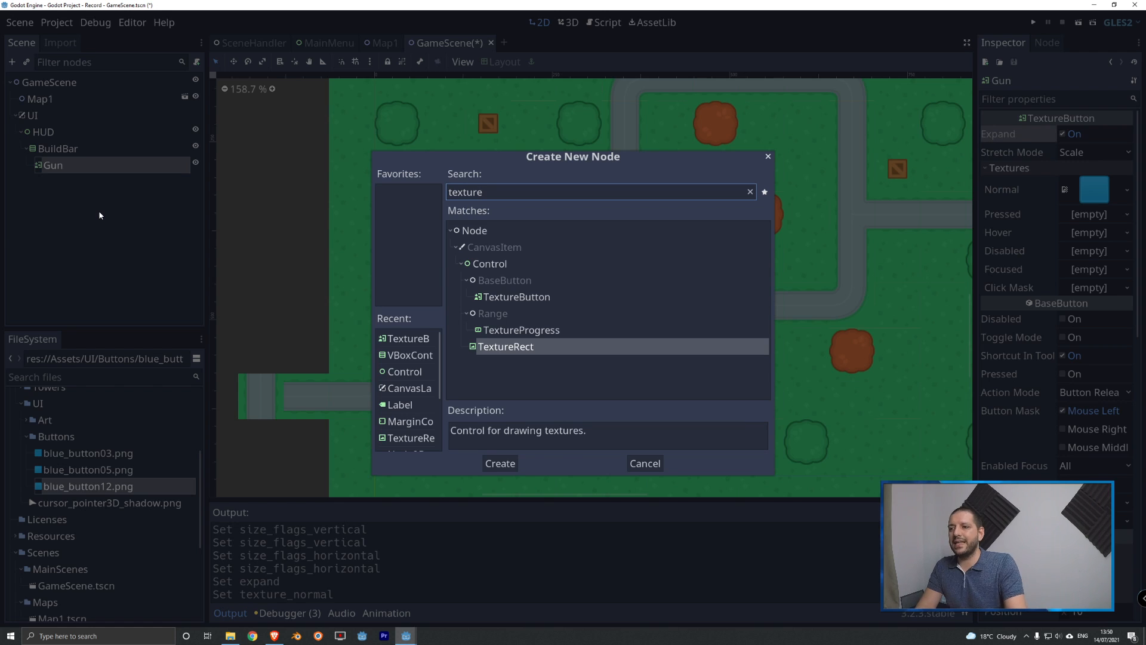
key("Return")
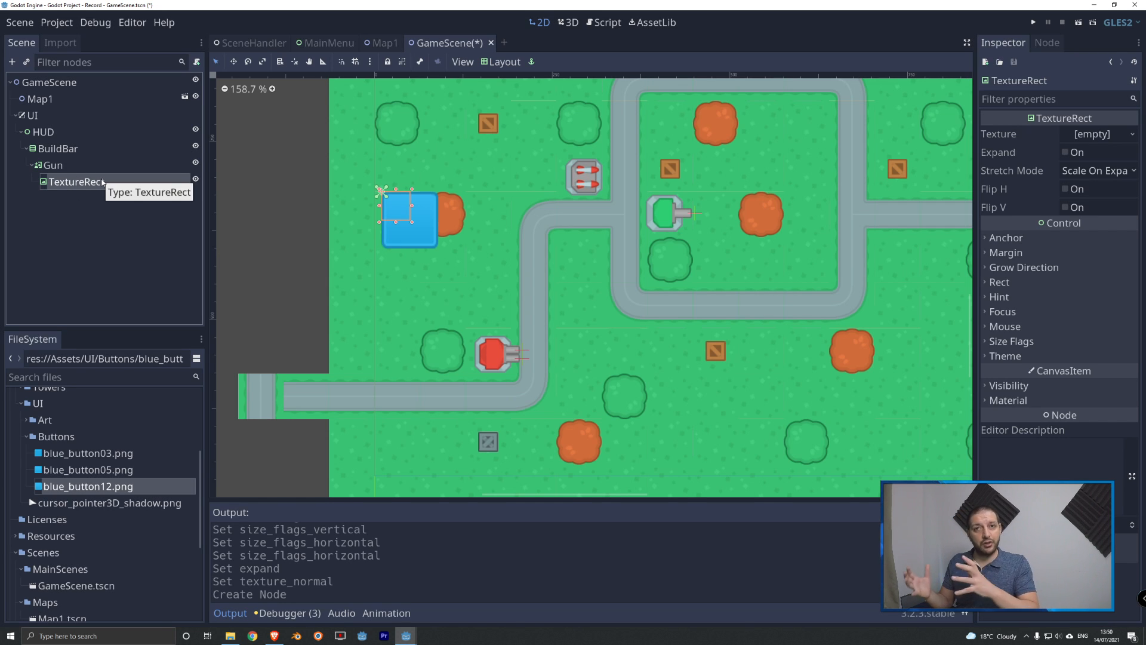
Step: Apply the Full Rect layout to the new TextureRect and rename it Icon
left_click(495, 64)
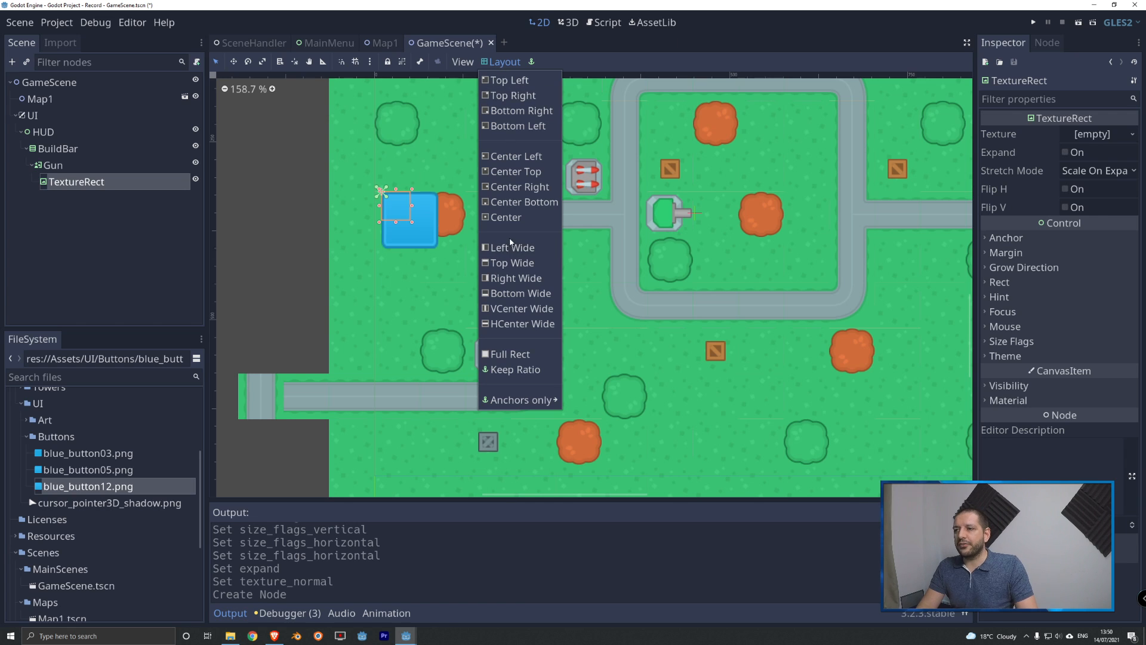
left_click(512, 355)
right_click(64, 186)
left_click(110, 285)
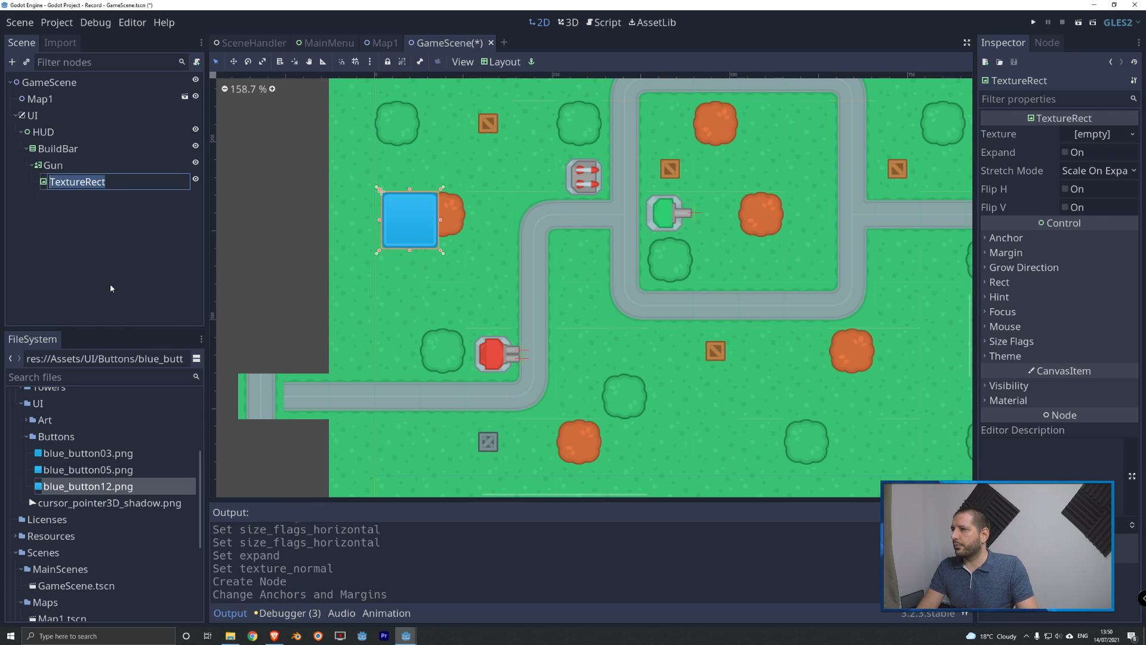
type("Icon")
key("Return")
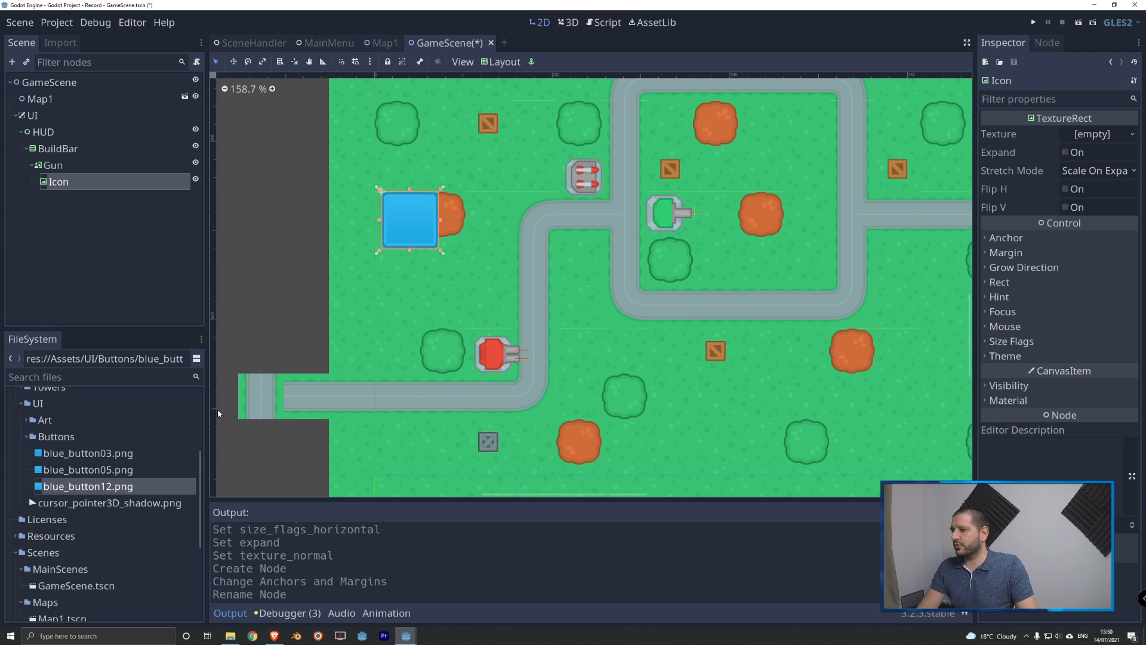
Step: Enable Expand on the Icon node and assign towerDefense_tile249.png from the Towers assets as its texture
left_click(30, 437)
left_click(28, 437)
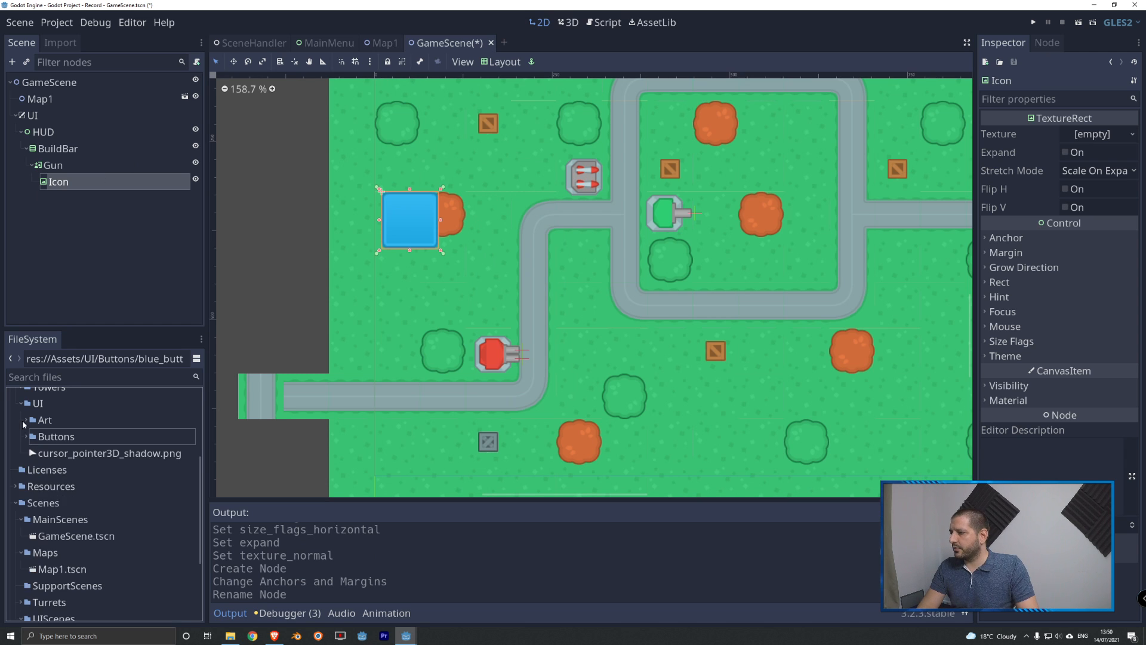
scroll(24, 472, "up", 3)
left_click(22, 503)
scroll(55, 505, "down", 3)
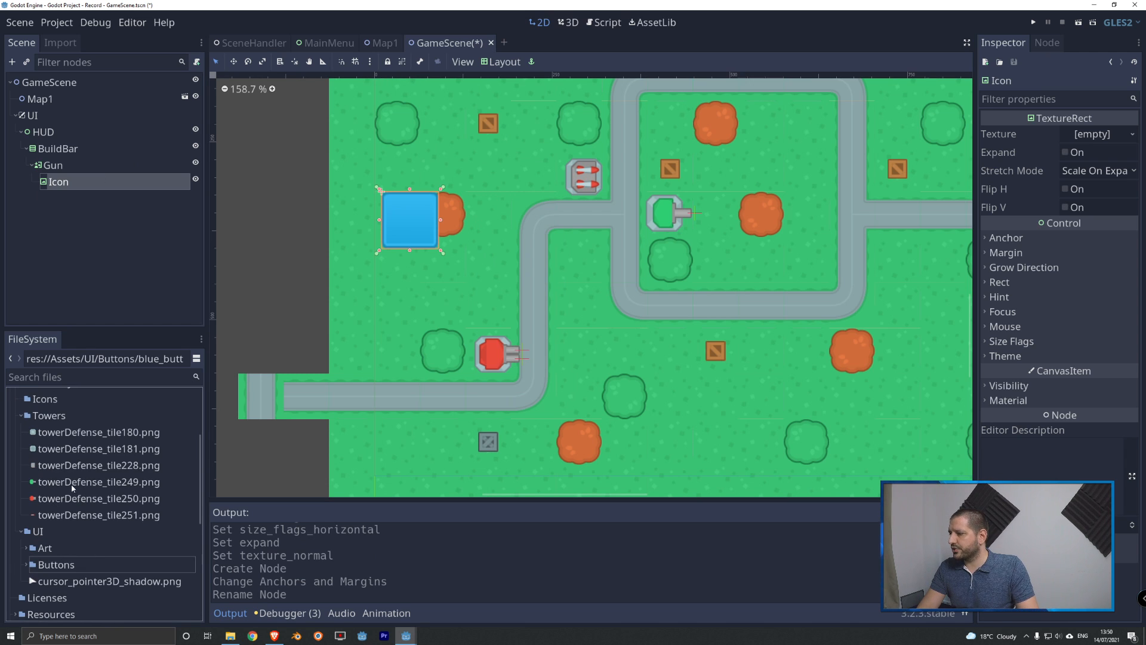
left_click(69, 484)
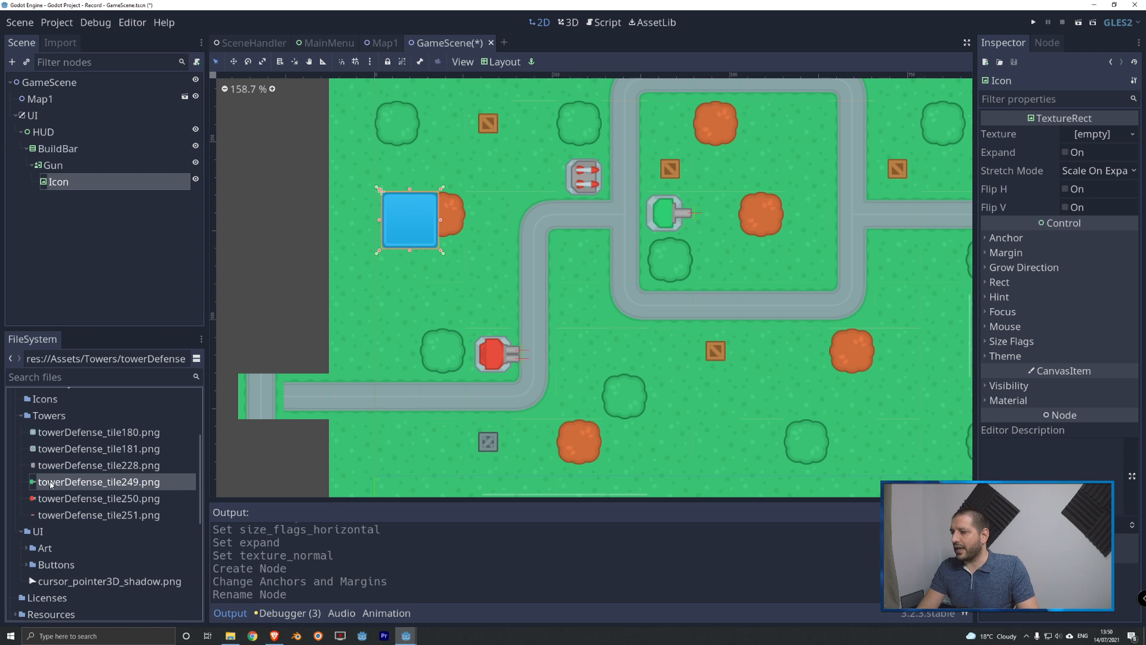
left_click(1066, 153)
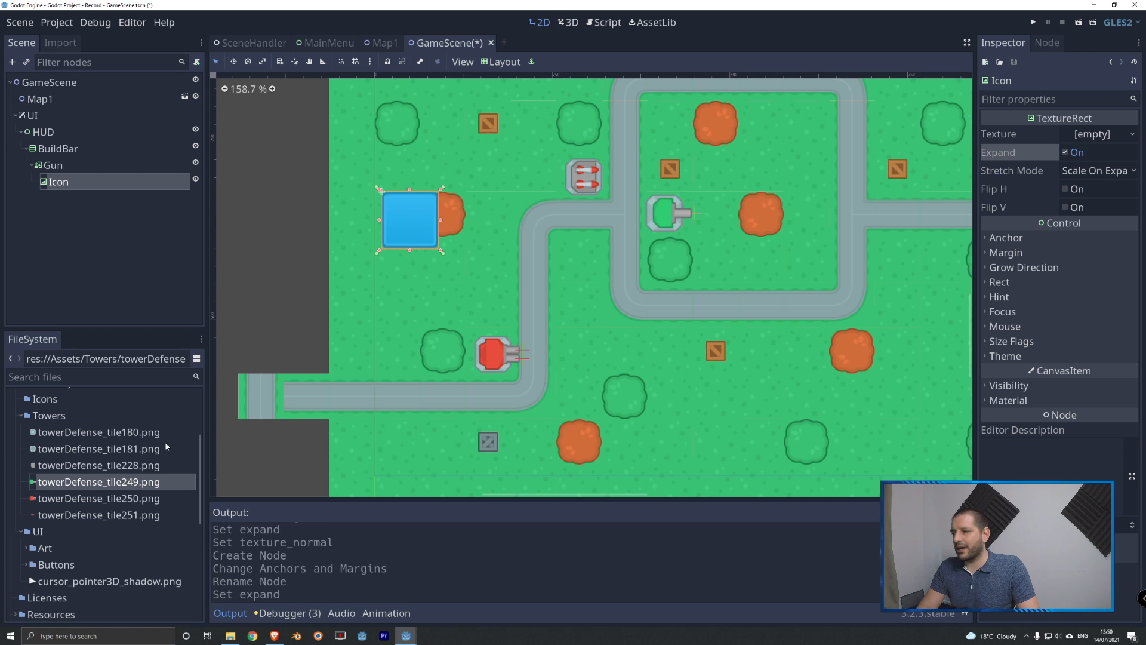
left_click_drag(89, 482, 1094, 138)
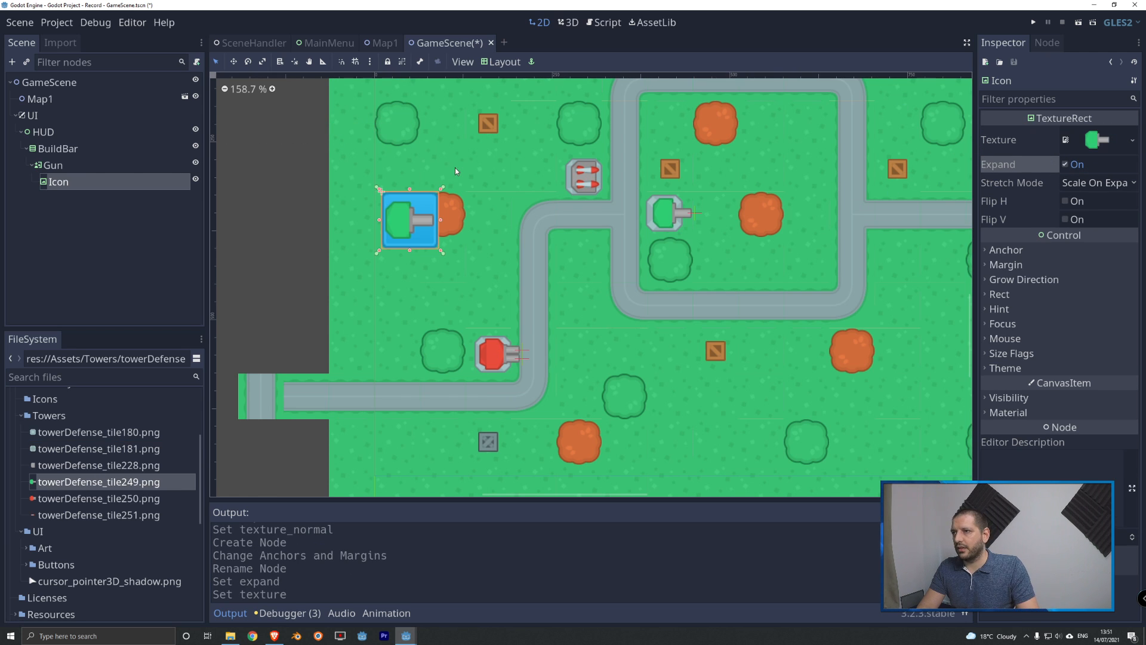
Step: Set the Icon's margins to 10 for Left and Top and -10 for Right and Bottom
left_click(1015, 264)
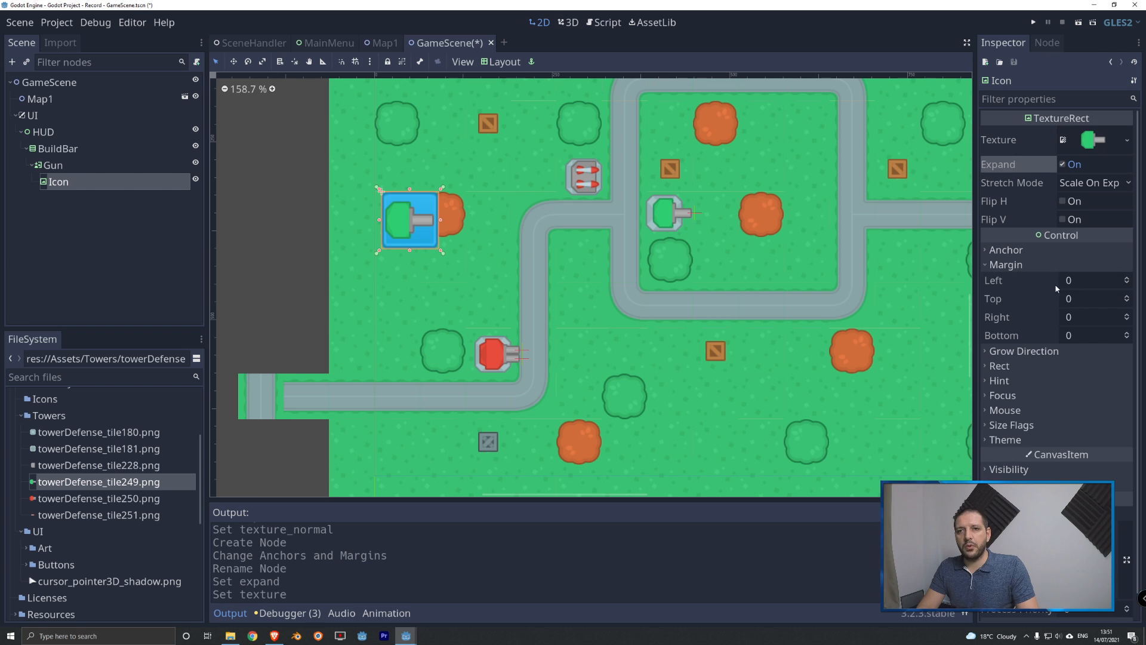
left_click(1079, 281)
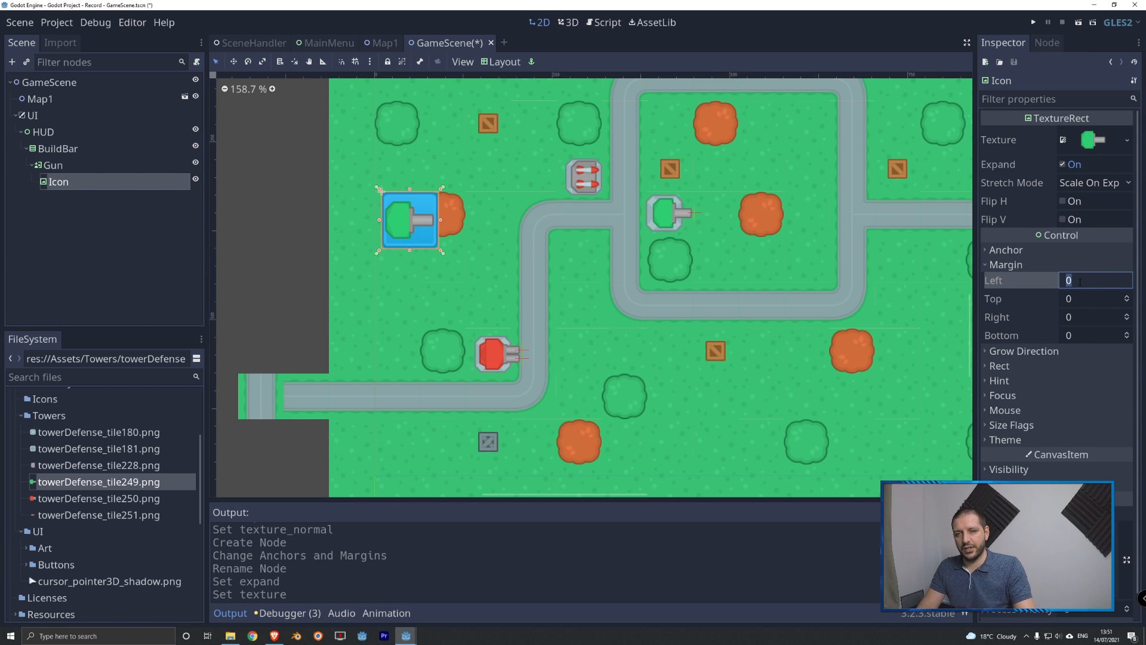
type("10")
key("Tab")
type("10")
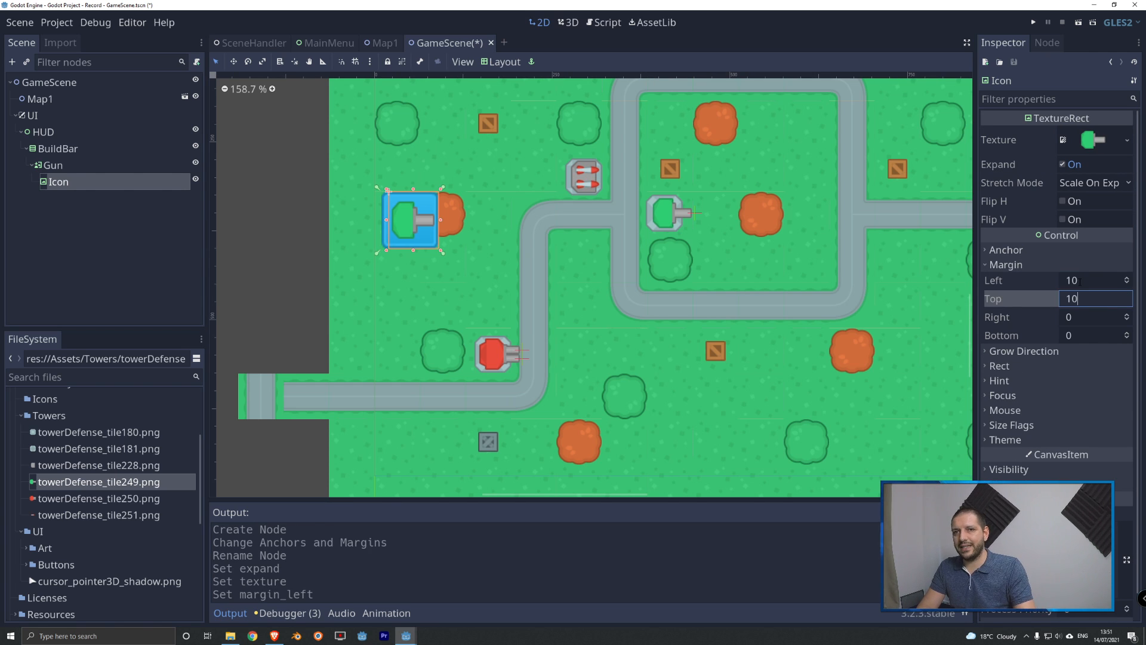
key("Tab")
type("-10")
key("Tab")
type("-")
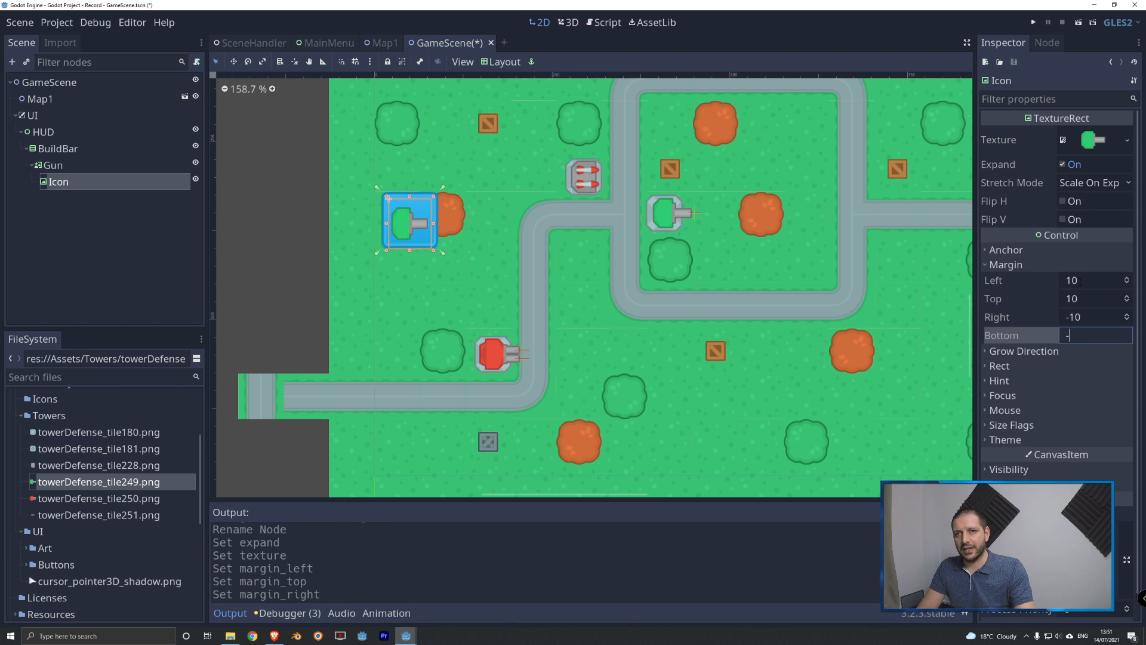
type("10")
key("Return")
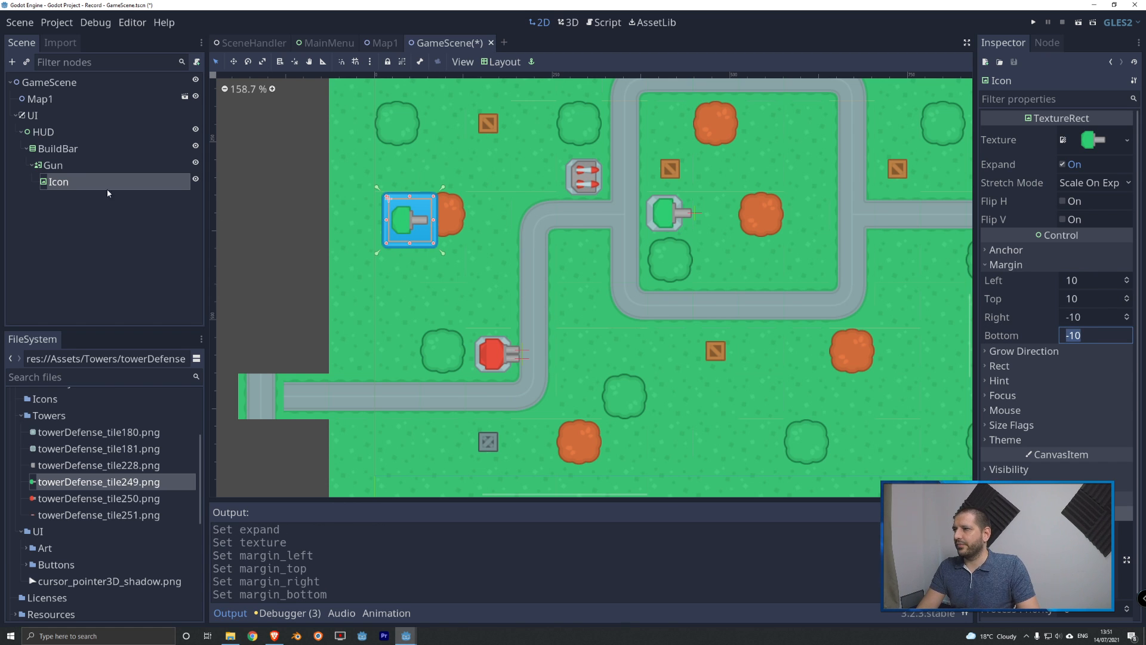
scroll(412, 222, "up", 6)
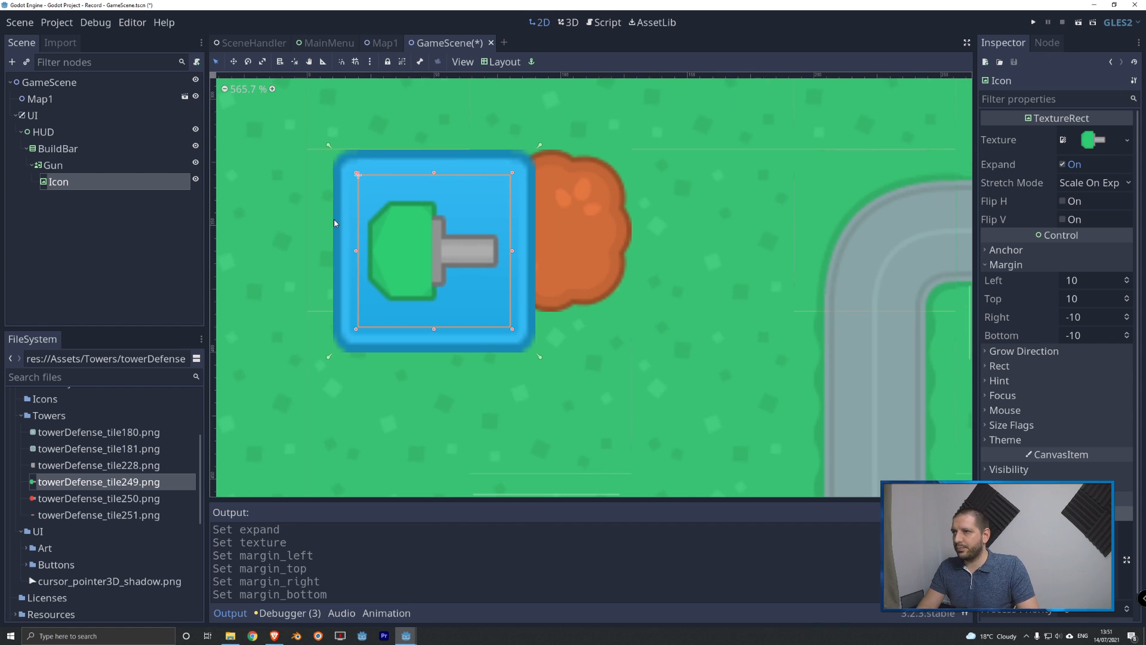
scroll(332, 180, "down", 7)
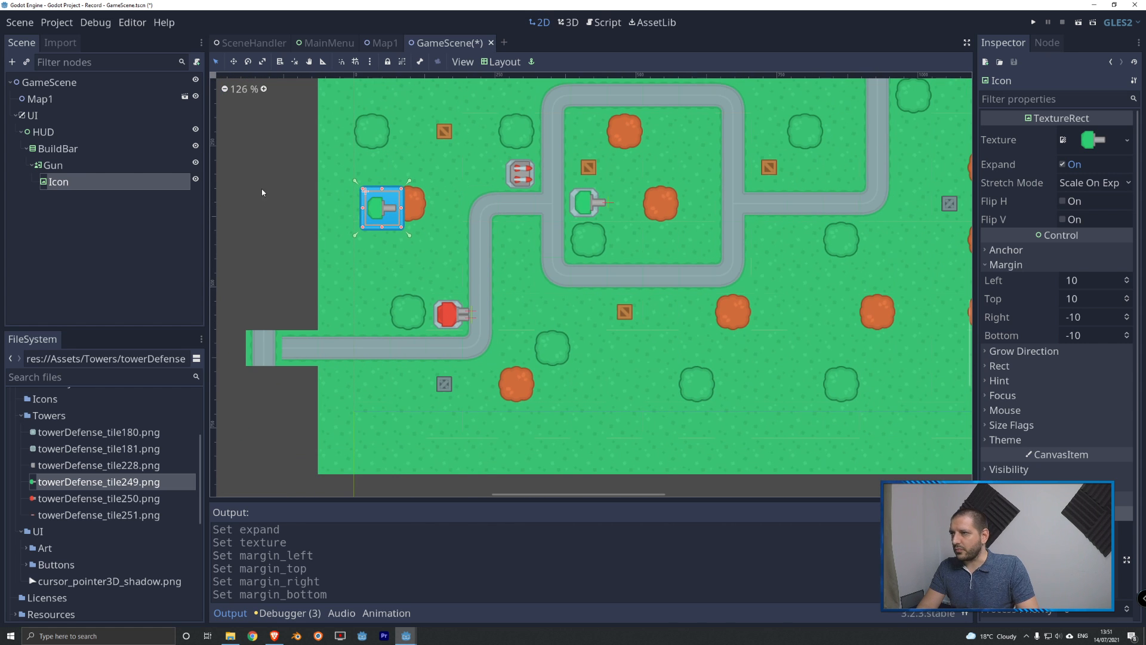
Step: Duplicate the Gun button with its icon and rename the copy Missile
left_click(47, 165)
key("ctrl+d")
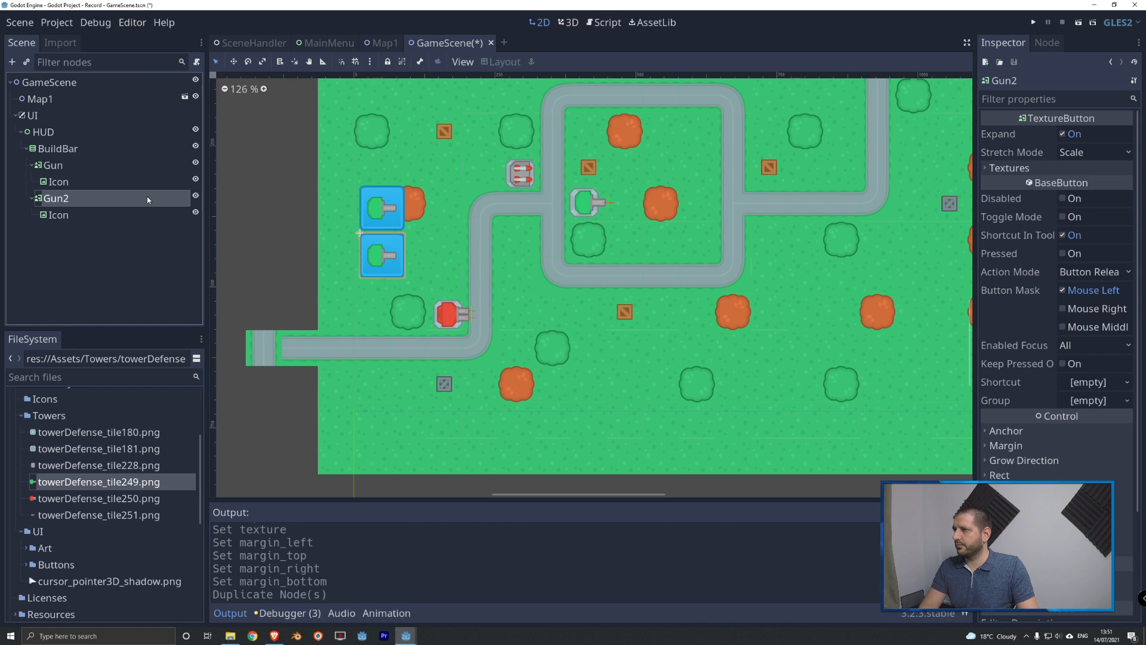
right_click(66, 202)
left_click(99, 332)
type("M")
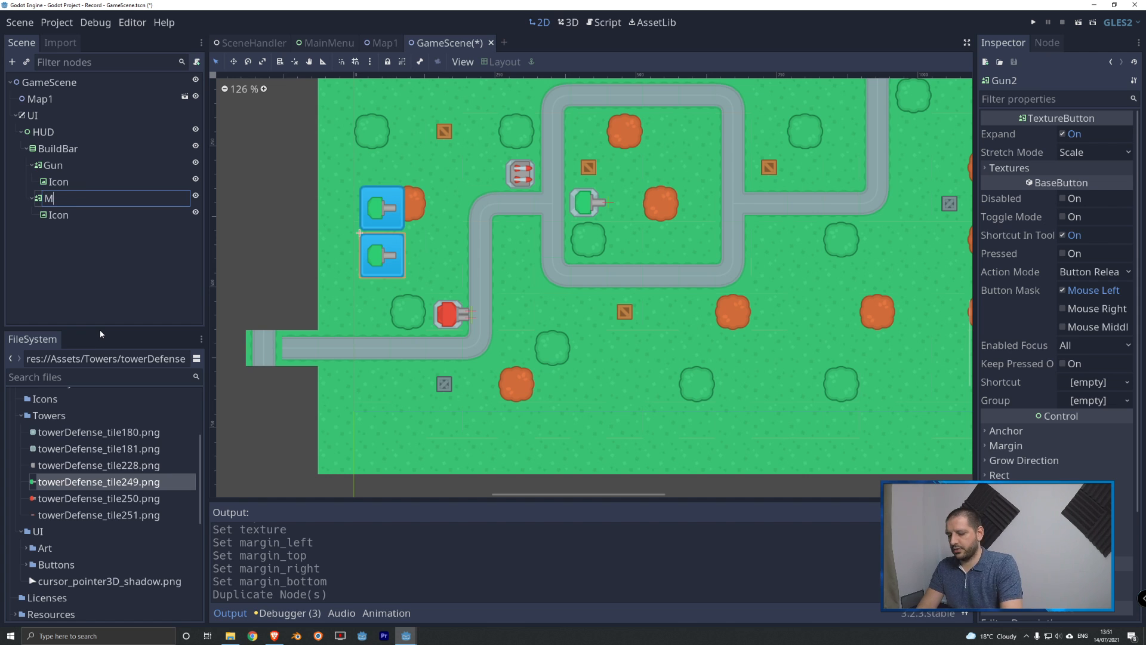
type("issile")
Step: Assign towerDefense_tile251.png from the Towers assets as the texture of the Missile button's Icon
left_click(61, 219)
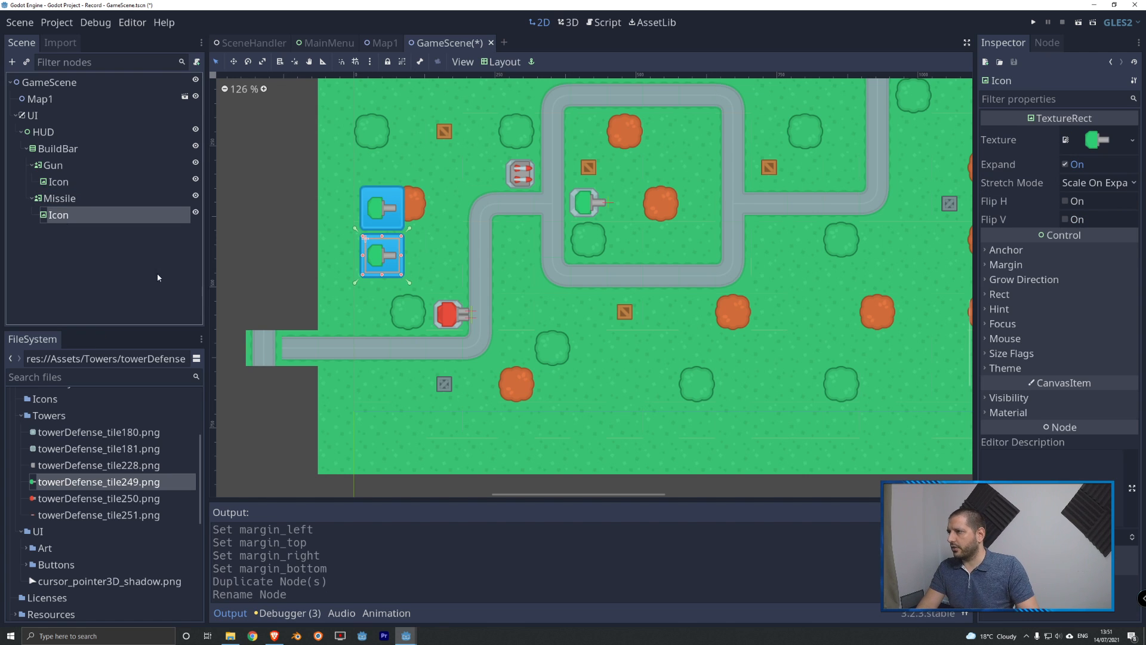
left_click_drag(59, 515, 1096, 140)
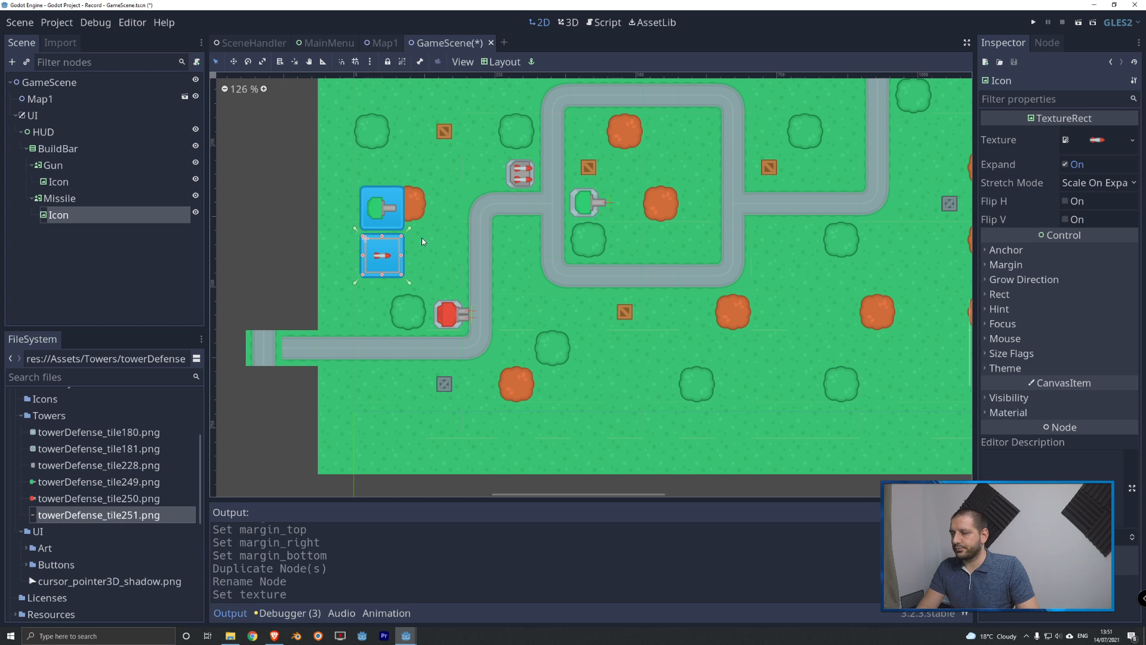
Step: Enable the BuildBar's custom Separation constant and set it to 25
left_click(71, 237)
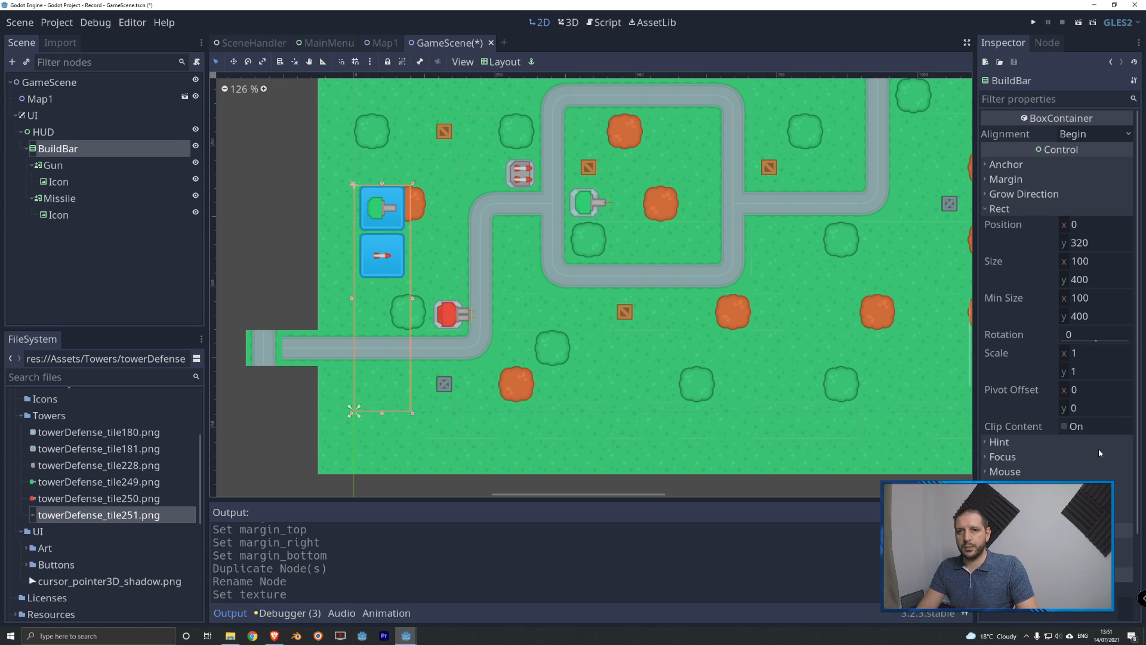
scroll(1015, 358, "down", 3)
left_click(991, 397)
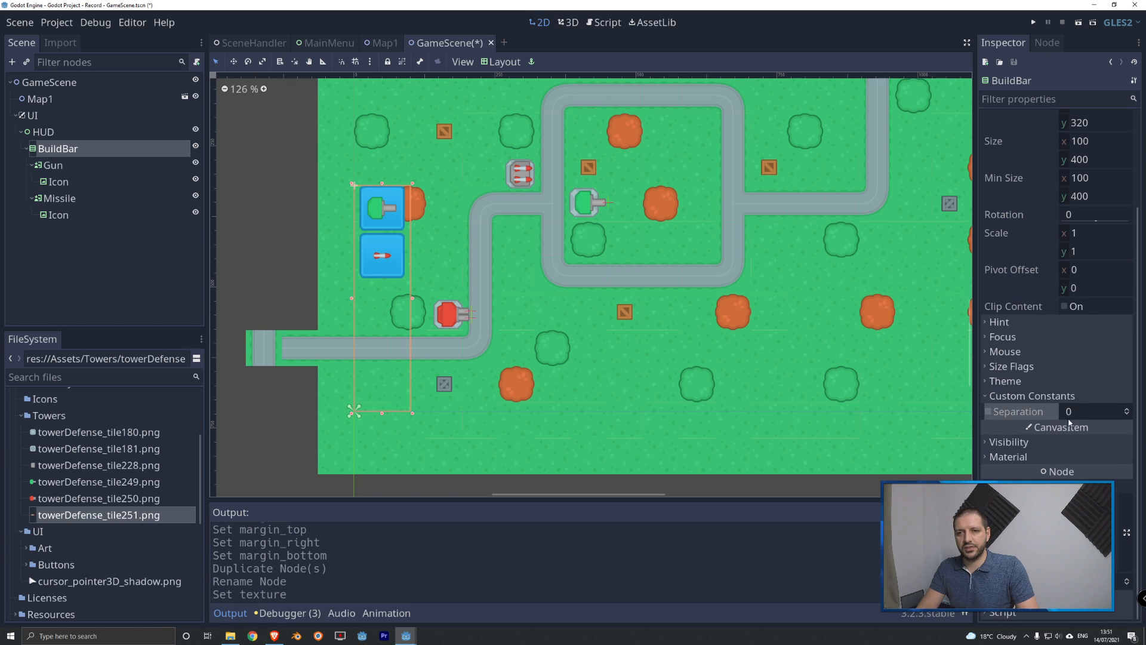
left_click(988, 413)
left_click(1080, 413)
type("25")
key("Return")
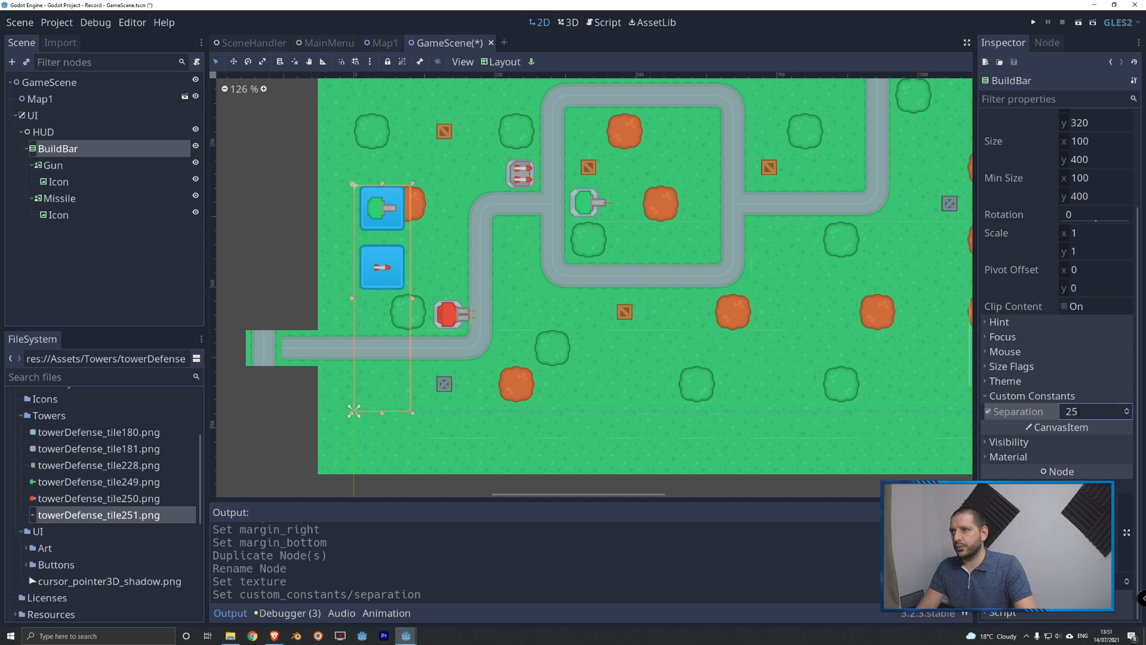
scroll(293, 400, "down", 3)
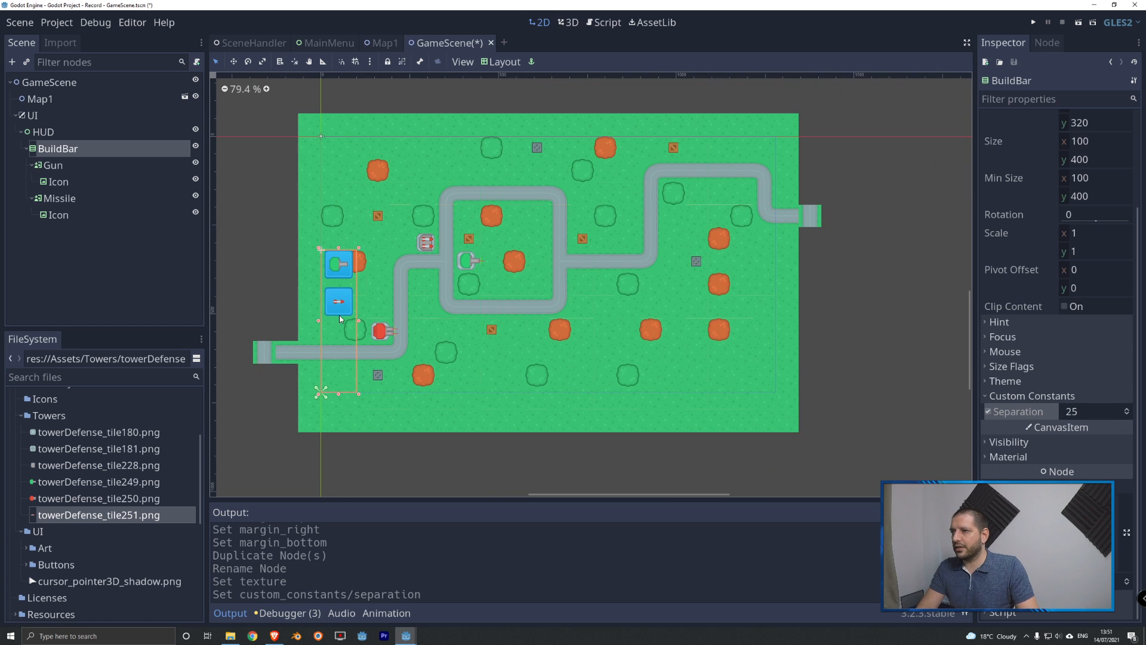